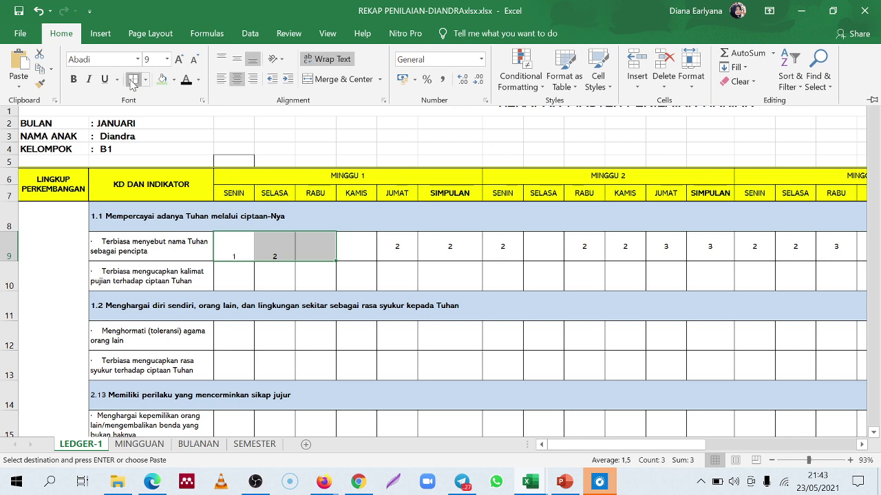
# Try to apply borders to cells C9:E9 and then C9:D9 using the Border settings of Format Cells
pyautogui.hotkey('ctrl', '1')
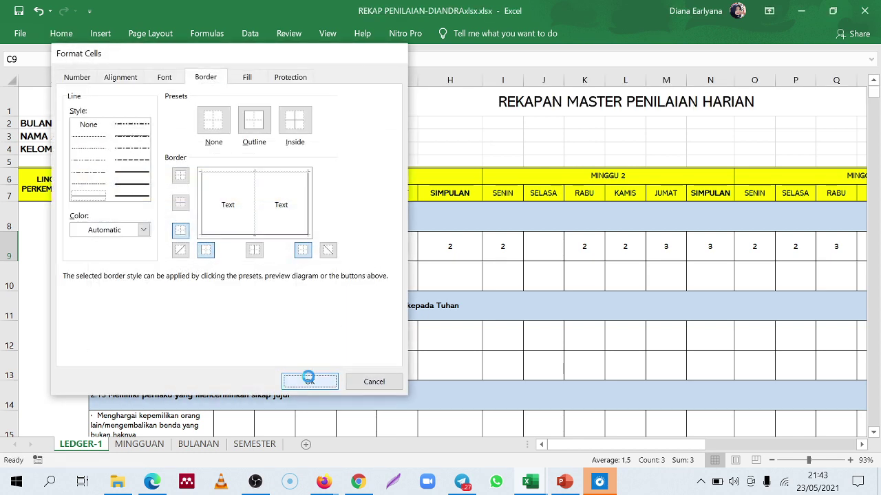
pyautogui.click(306, 381)
pyautogui.click(289, 296)
pyautogui.click(256, 250)
pyautogui.moveTo(256, 250); pyautogui.dragTo(288, 251)
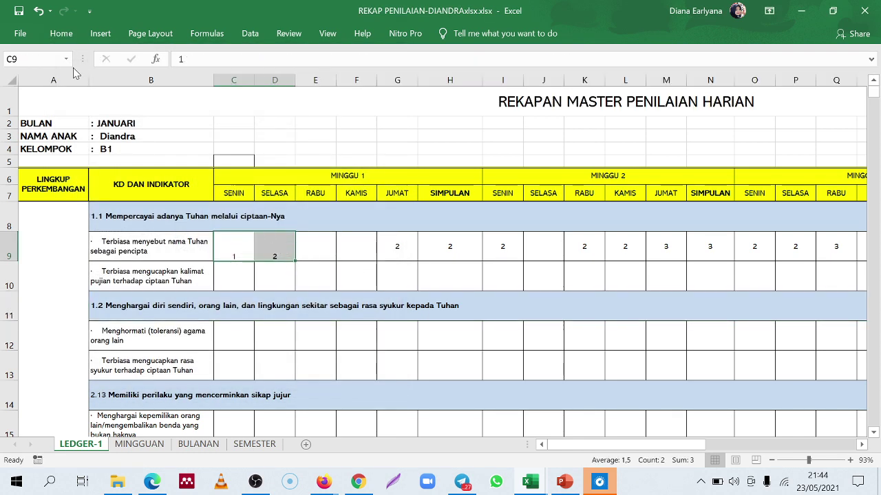
pyautogui.click(61, 33)
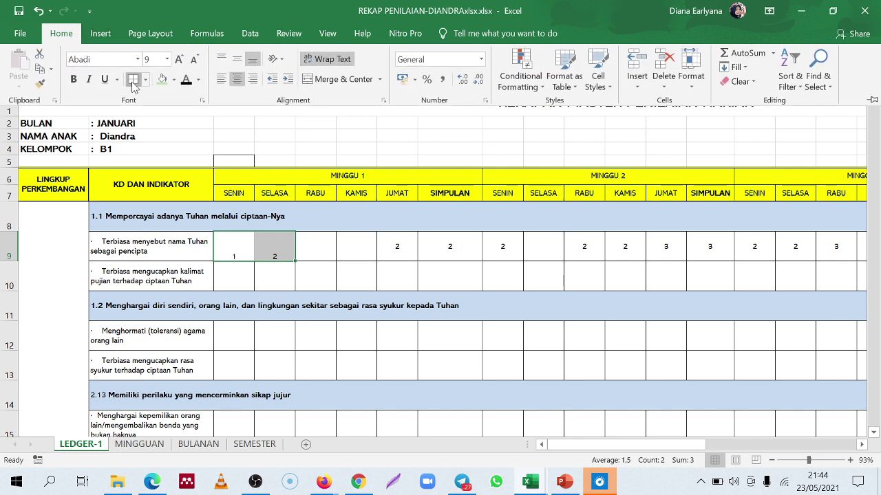
pyautogui.hotkey('ctrl', '1')
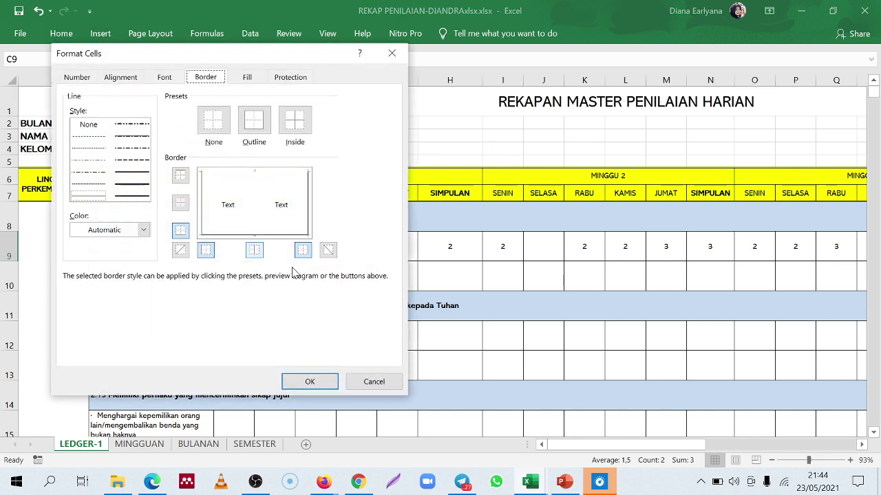
pyautogui.click(309, 381)
pyautogui.click(333, 312)
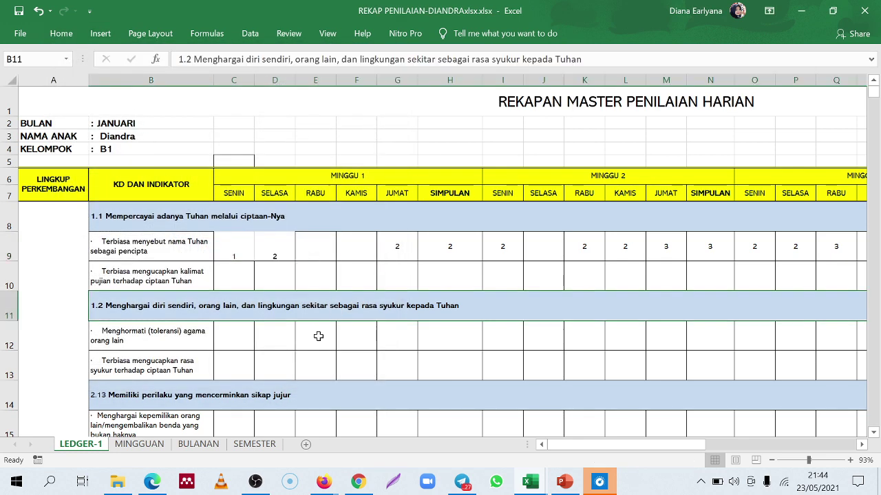
pyautogui.moveTo(246, 256); pyautogui.dragTo(301, 254)
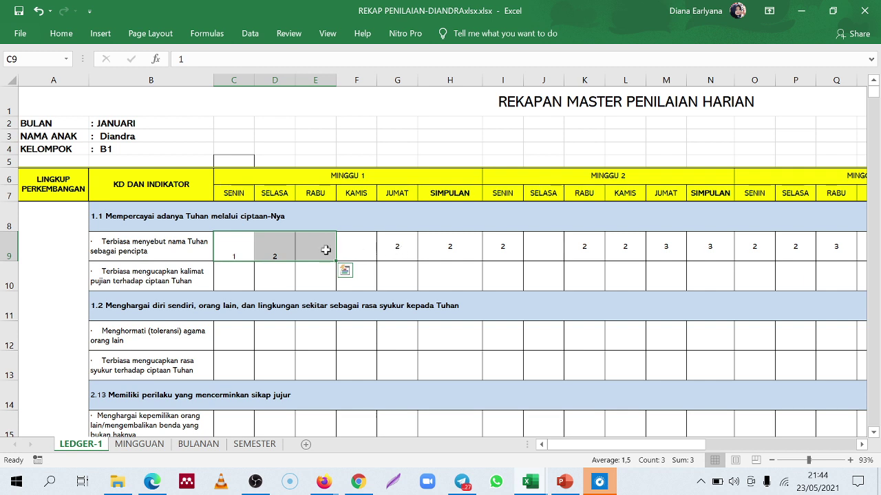
pyautogui.click(233, 291)
pyautogui.click(236, 254)
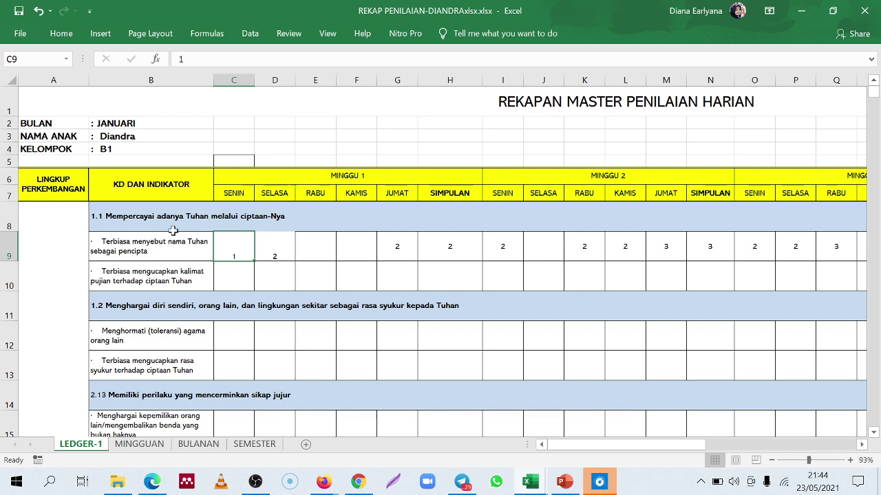
# Examine the KD headings and their indicators on the LEDGER-1 sheet, from item 1.1 down through the SOSIAL EMOSIONAL area
pyautogui.click(163, 252)
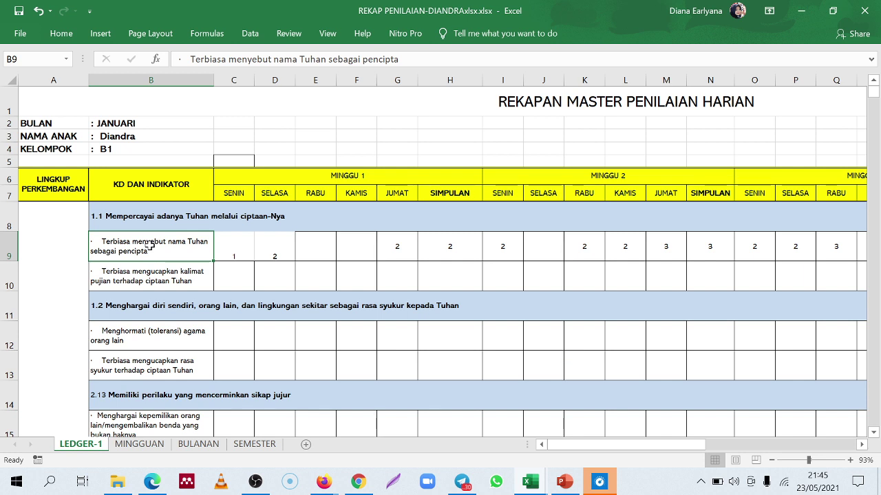
pyautogui.click(169, 274)
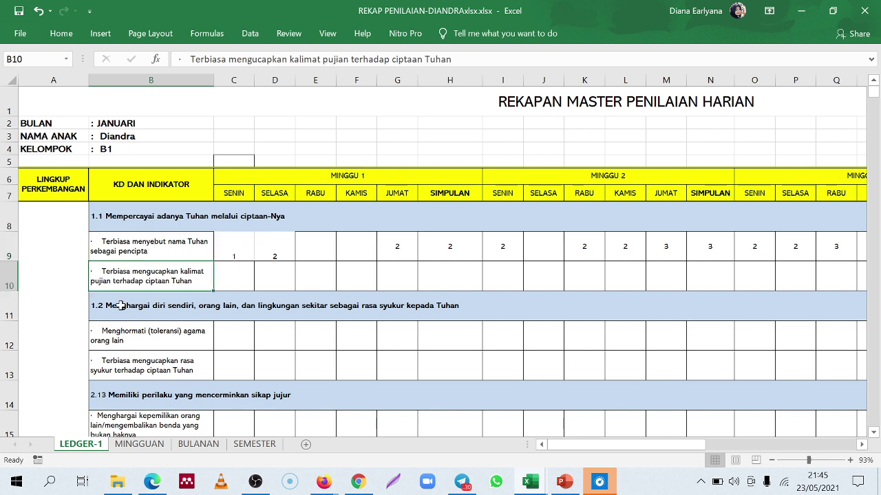
pyautogui.click(7, 334)
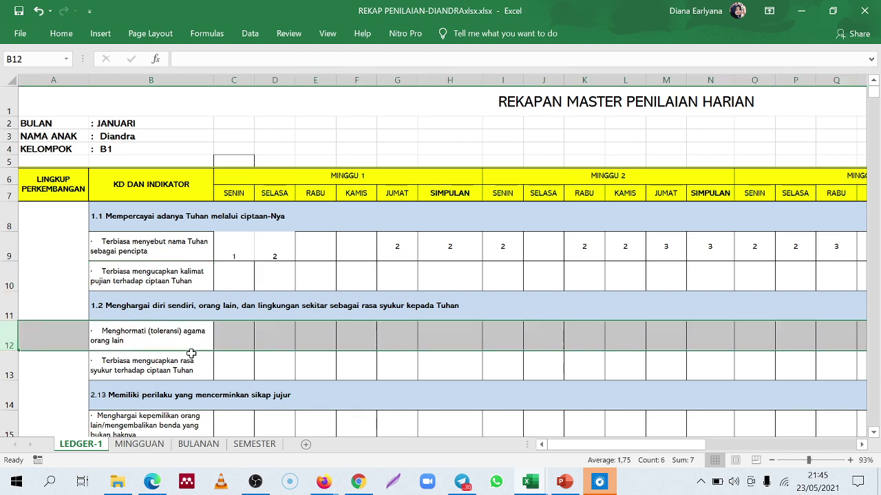
pyautogui.click(172, 364)
pyautogui.scroll(-1, 177, 338)
pyautogui.scroll(-7, 178, 338)
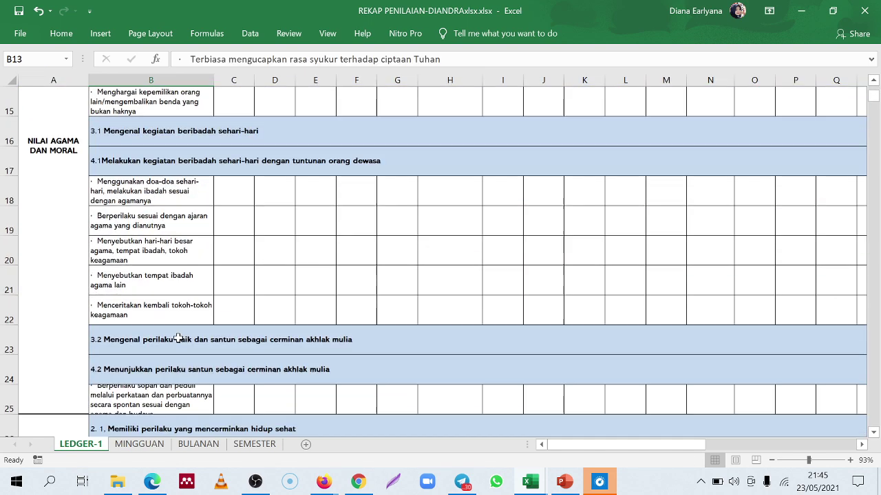
pyautogui.scroll(7, 179, 336)
pyautogui.scroll(-7, 110, 309)
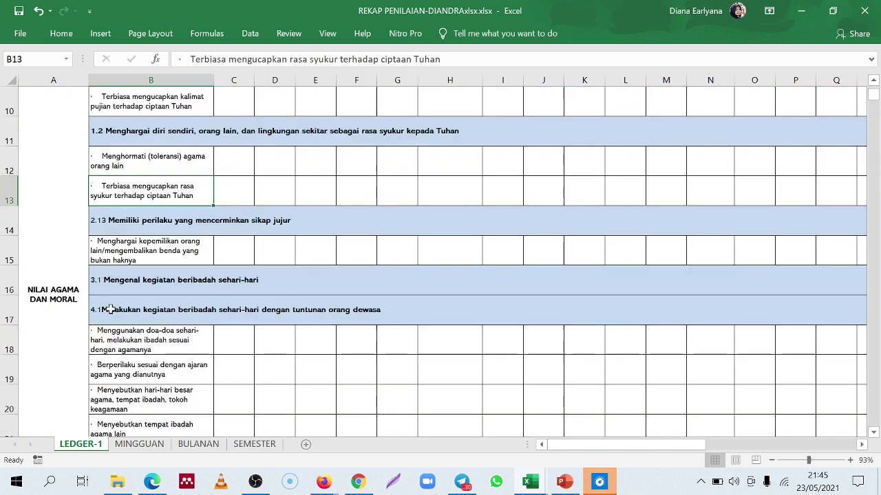
pyautogui.scroll(-1, 110, 309)
pyautogui.scroll(7, 108, 309)
pyautogui.scroll(-13, 80, 304)
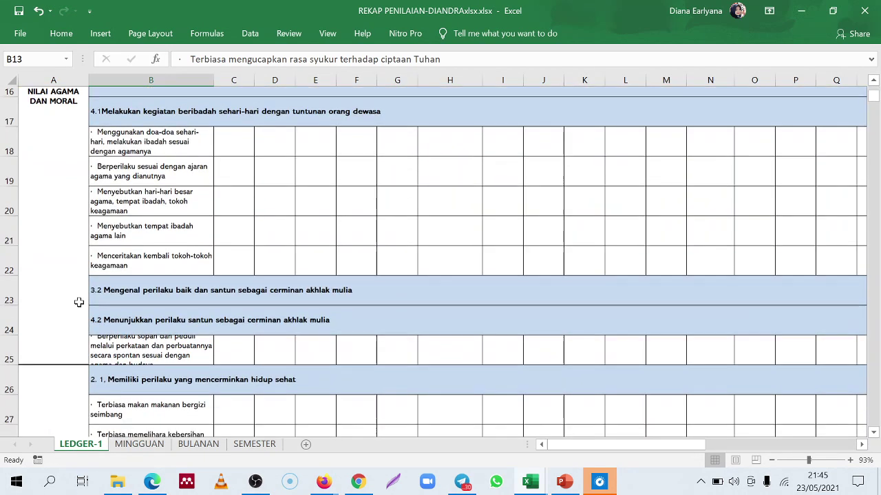
pyautogui.scroll(-4, 79, 303)
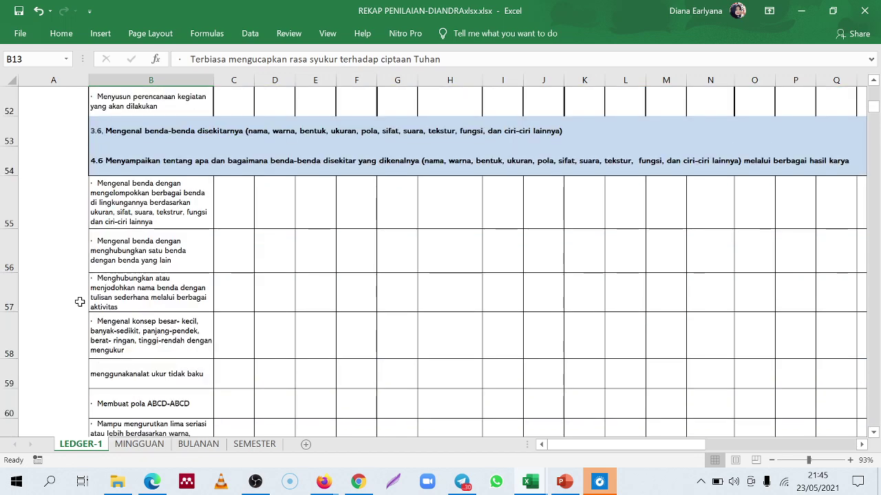
pyautogui.scroll(4, 80, 301)
pyautogui.scroll(4, 81, 300)
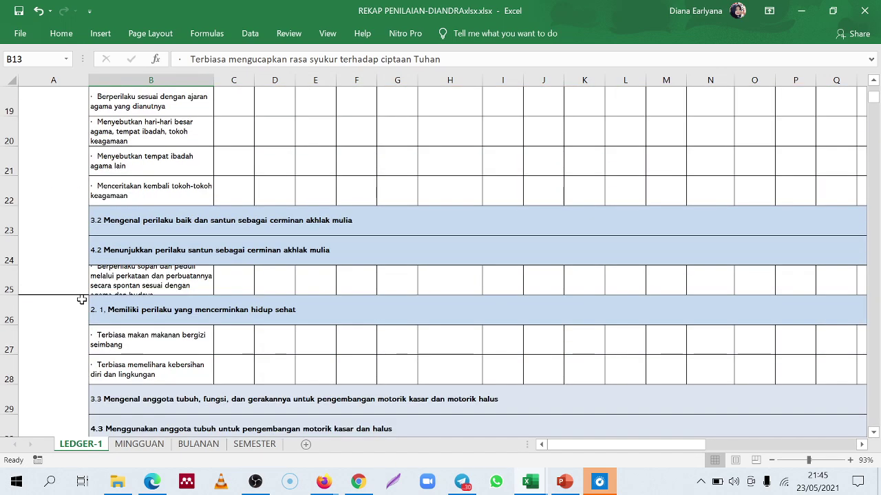
pyautogui.scroll(-9, 82, 299)
pyautogui.scroll(-20, 82, 299)
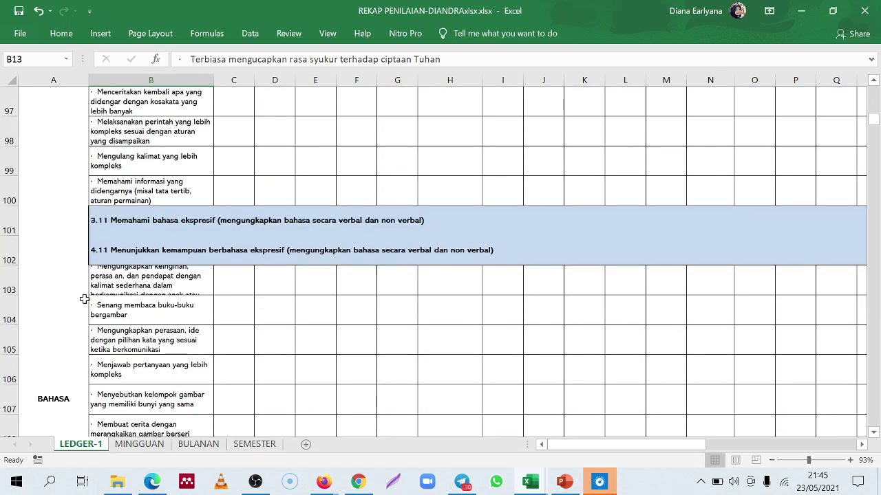
pyautogui.scroll(-13, 84, 298)
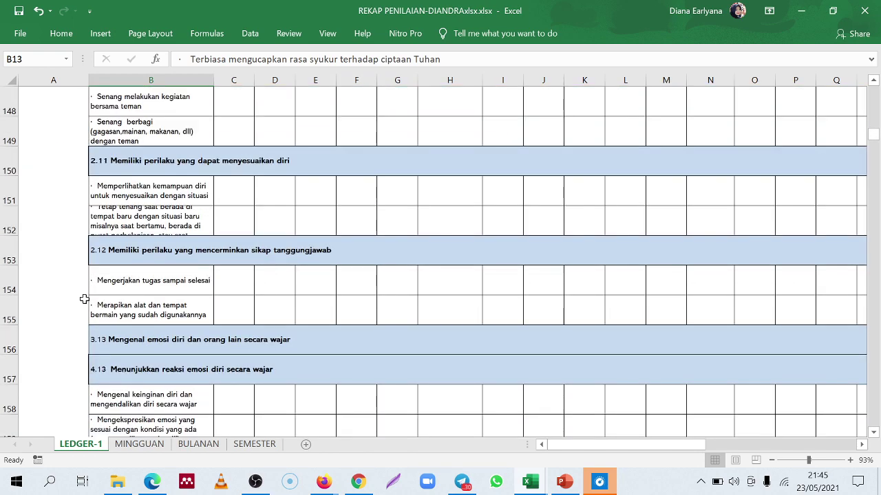
pyautogui.scroll(-4, 84, 298)
pyautogui.scroll(14, 83, 299)
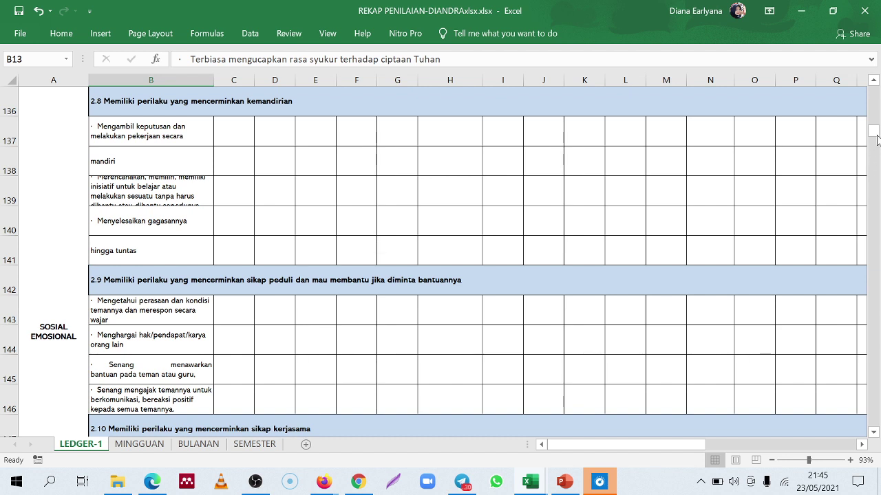
pyautogui.moveTo(872, 130); pyautogui.dragTo(874, 84)
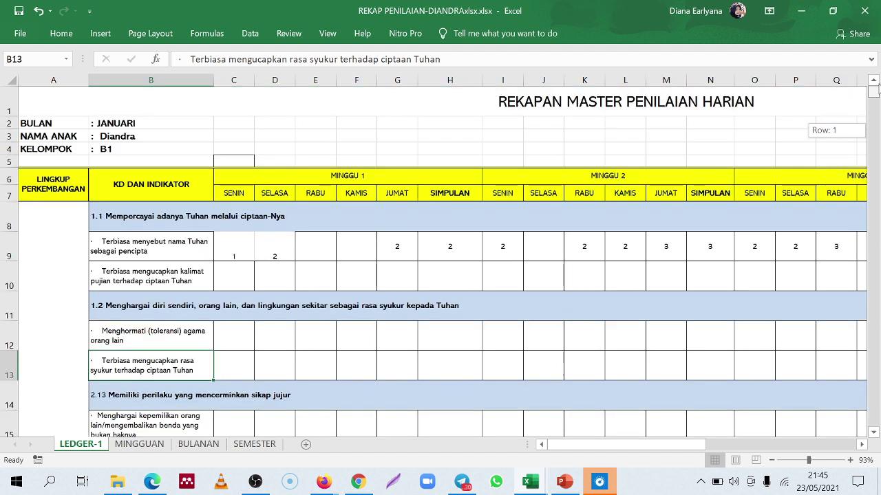
# Examine the SENIN and SELASA scores of MINGGU 1 for the indicator "Terbiasa menyebut nama Tuhan sebagai pencipta"
pyautogui.click(165, 258)
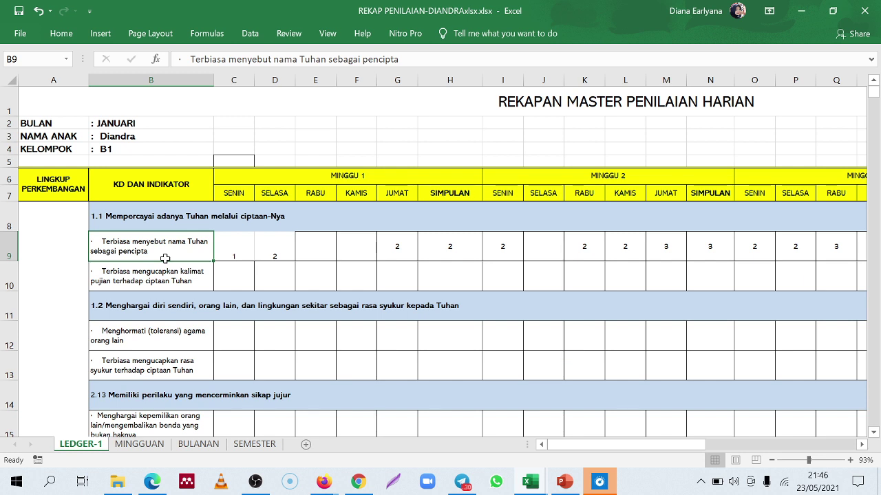
pyautogui.click(235, 249)
pyautogui.click(309, 249)
pyautogui.click(238, 249)
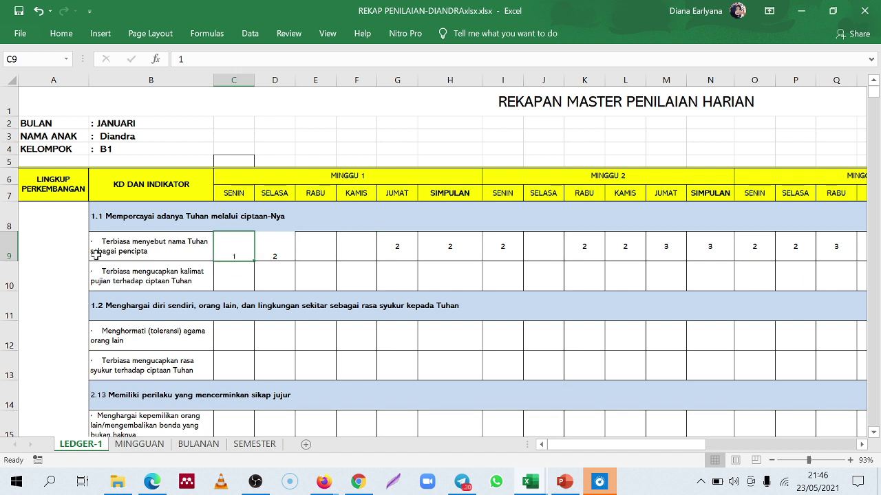
pyautogui.click(238, 284)
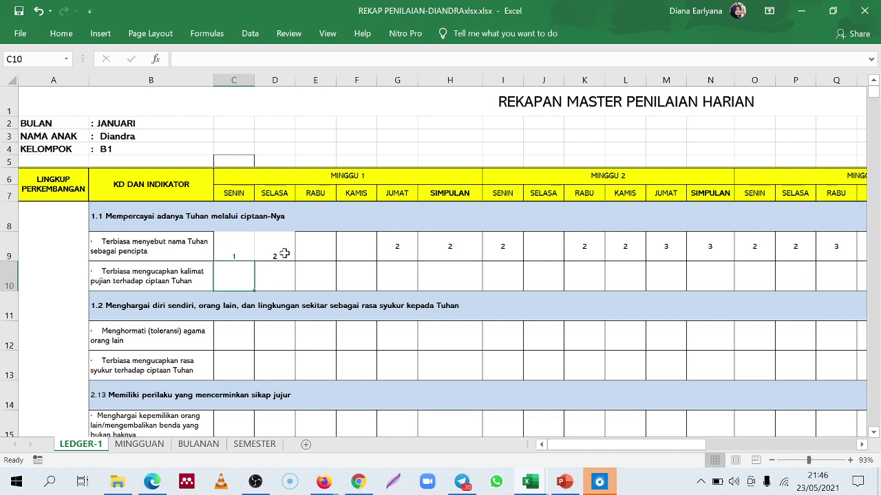
pyautogui.click(284, 254)
pyautogui.click(225, 256)
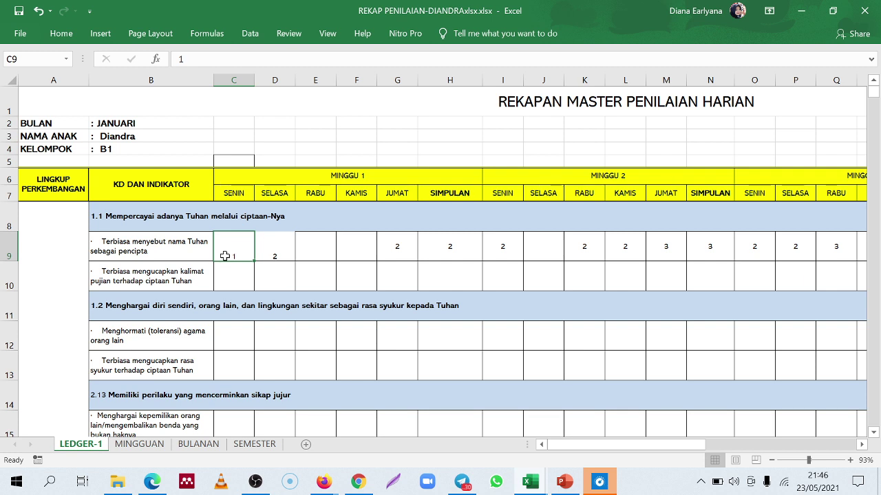
pyautogui.click(283, 253)
pyautogui.click(206, 256)
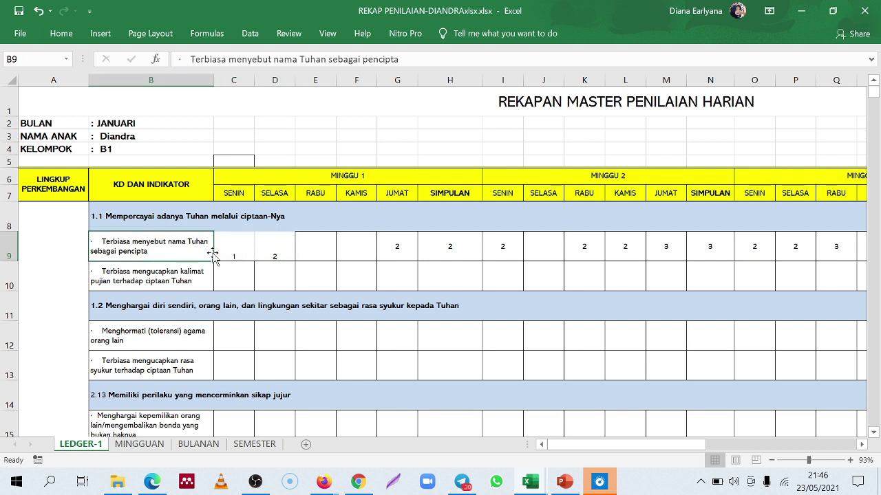
pyautogui.click(239, 249)
pyautogui.click(281, 248)
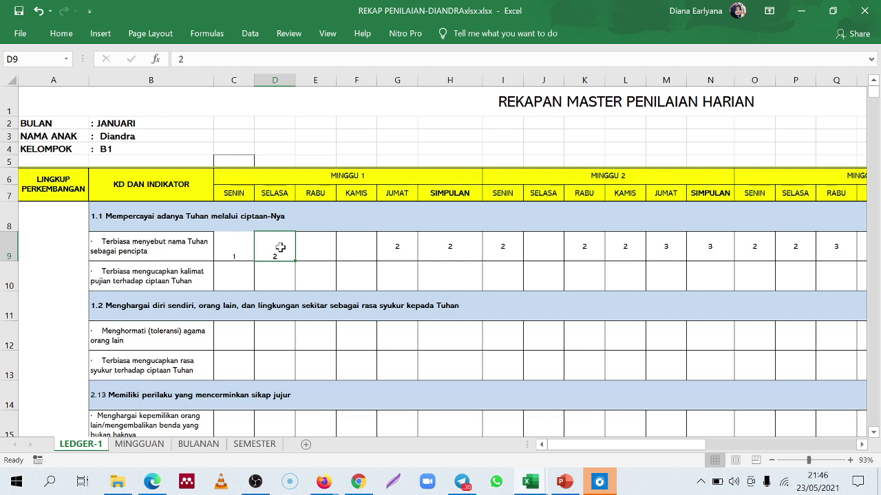
pyautogui.click(216, 252)
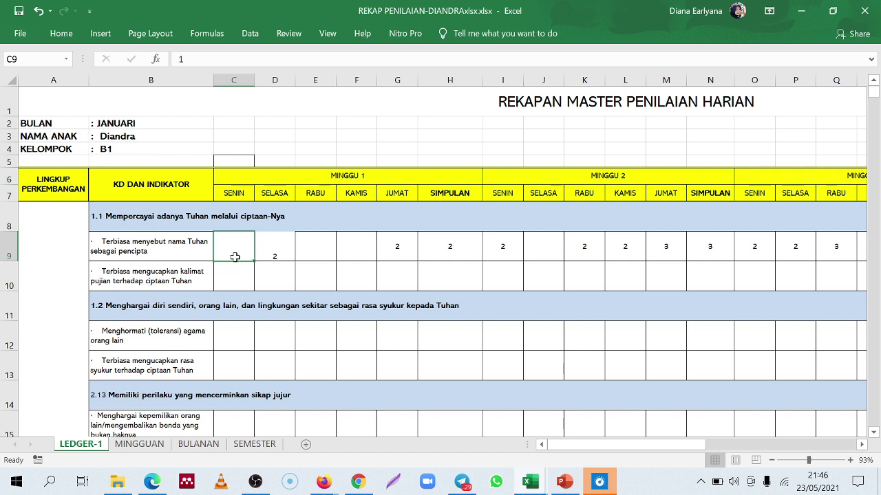
pyautogui.click(274, 248)
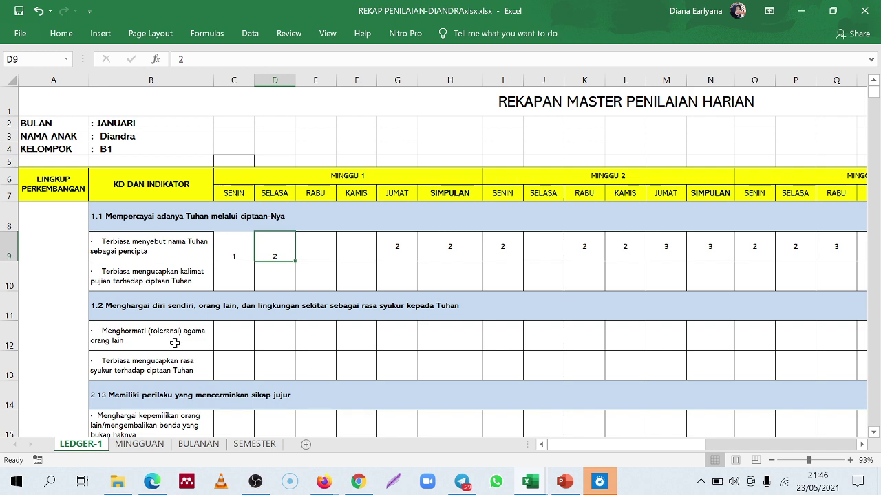
pyautogui.scroll(-1, 175, 342)
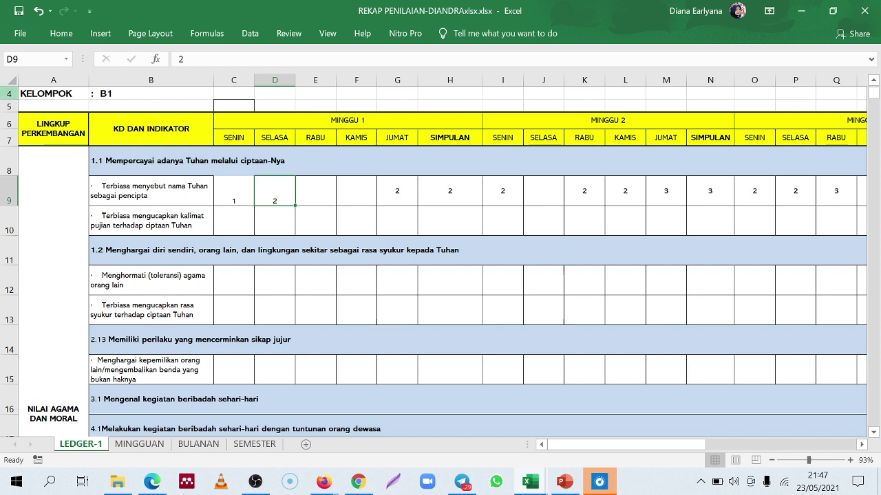
pyautogui.click(249, 181)
pyautogui.click(283, 200)
pyautogui.scroll(1, 406, 310)
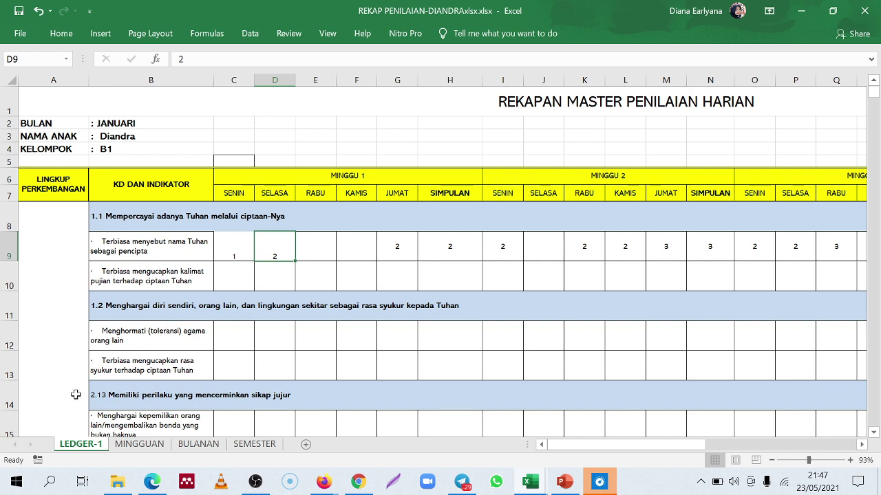
# Compare the SENIN and SELASA scores on LEDGER-1 with the matching entries on the MINGGUAN sheet
pyautogui.click(141, 444)
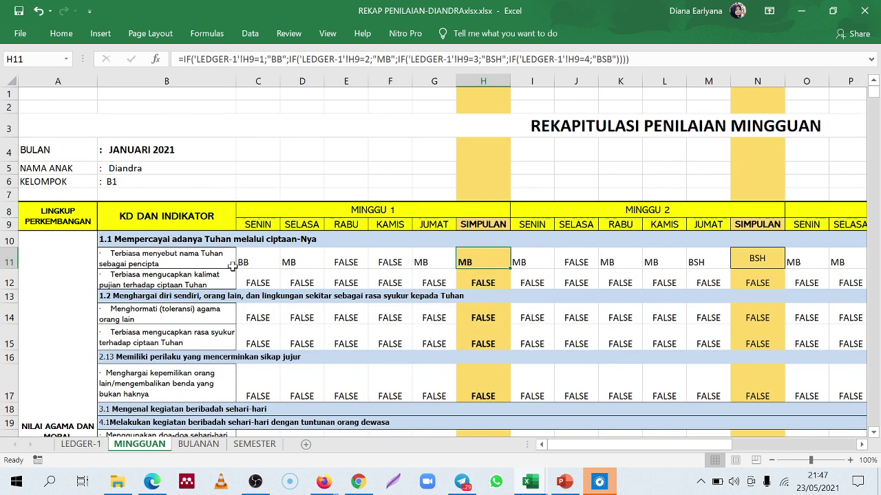
pyautogui.click(81, 444)
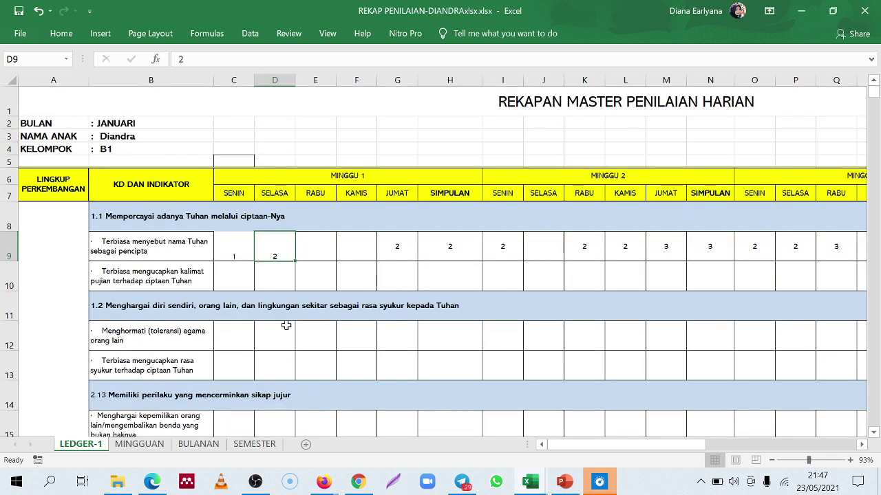
pyautogui.click(245, 253)
pyautogui.click(287, 259)
pyautogui.click(141, 444)
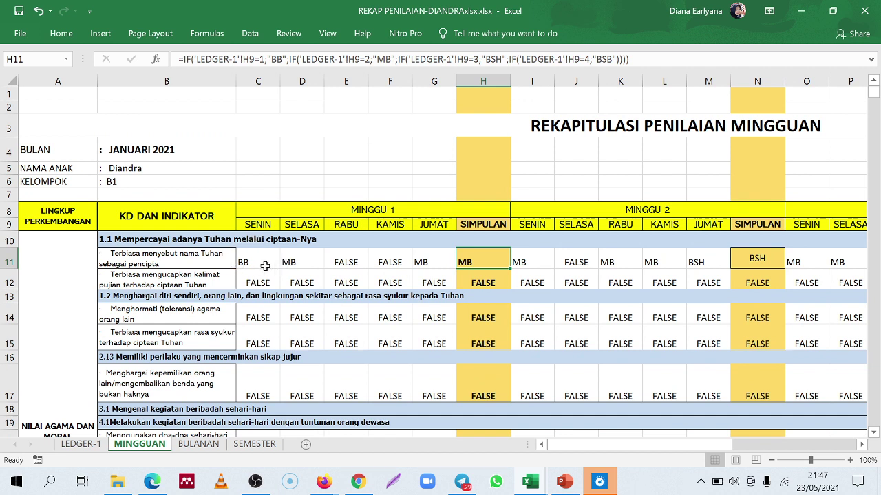
# Examine the MINGGU 1 day headings from SENIN to JUMAT and the SIMPULAN heading on the LEDGER-1 sheet
pyautogui.click(80, 444)
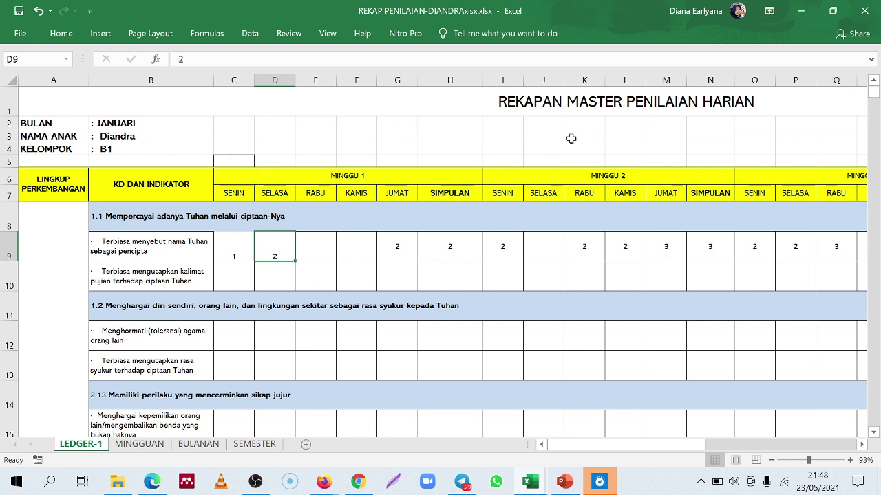
pyautogui.click(237, 194)
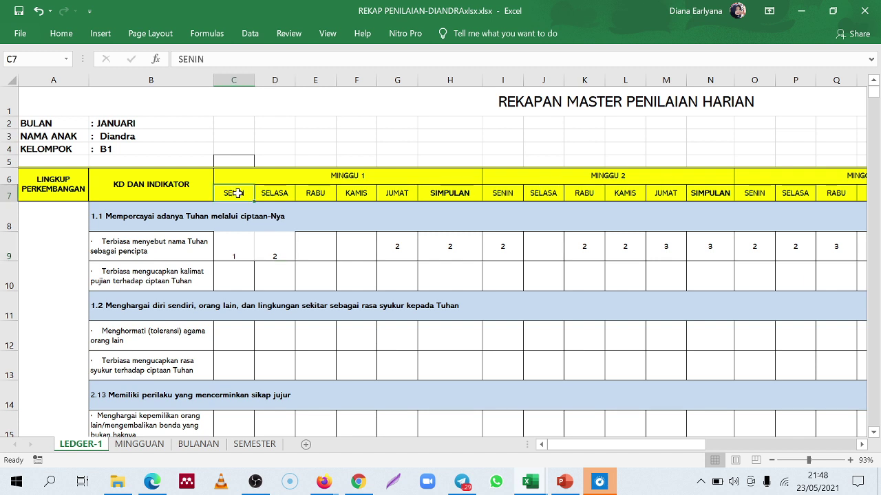
pyautogui.click(285, 193)
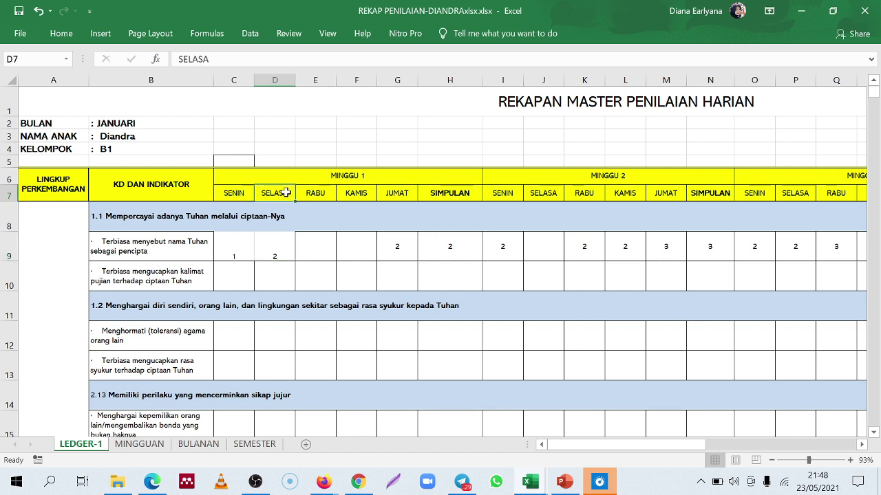
pyautogui.click(241, 194)
pyautogui.click(274, 196)
pyautogui.click(319, 194)
pyautogui.click(356, 194)
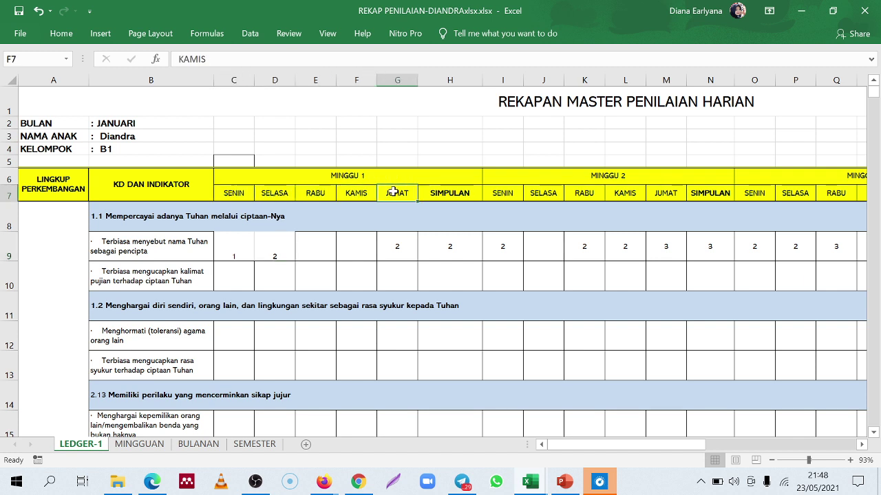
pyautogui.click(393, 192)
pyautogui.click(447, 195)
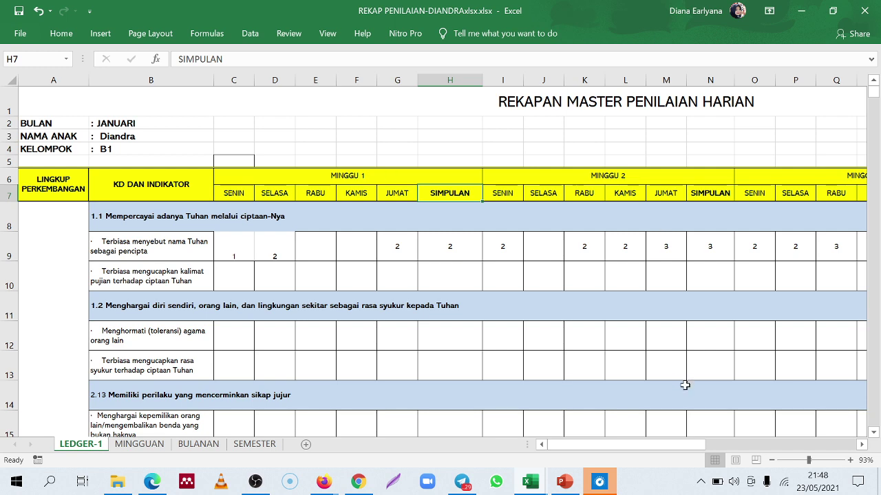
pyautogui.moveTo(637, 445); pyautogui.dragTo(593, 446)
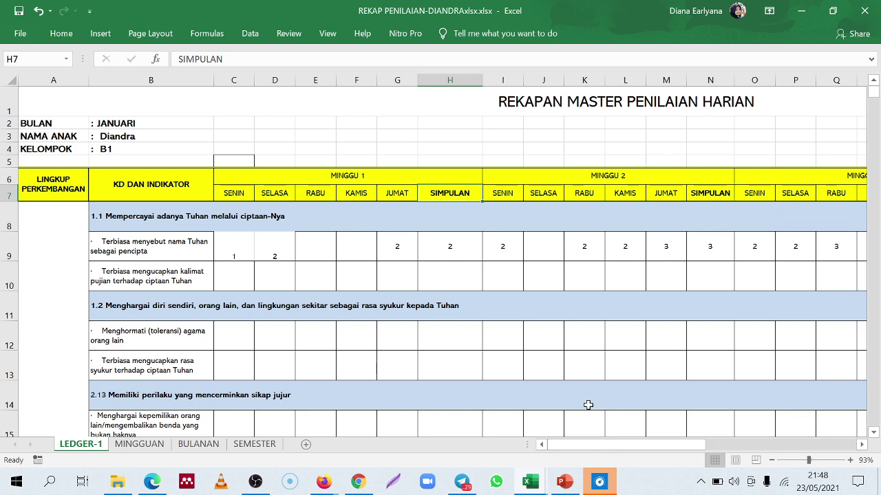
pyautogui.moveTo(600, 447); pyautogui.dragTo(582, 447)
# Enter the label SEMESTER in cell Q2 of the January header on LEDGER-1
pyautogui.click(81, 139)
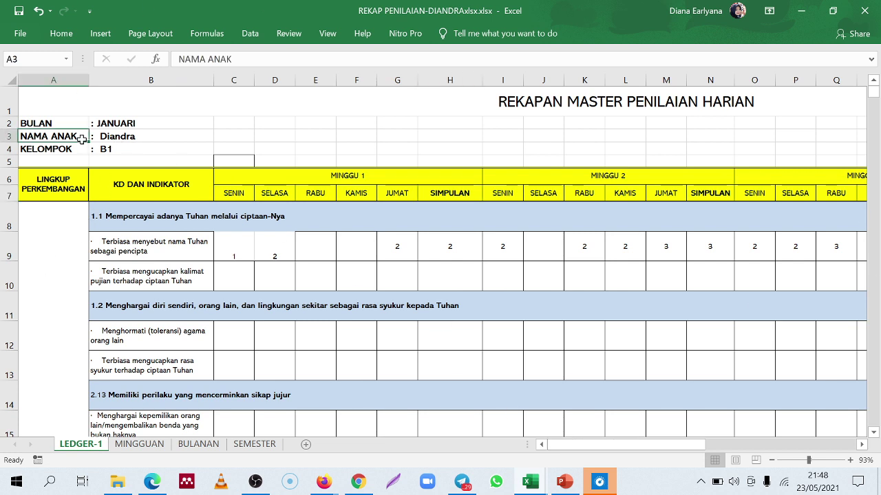
pyautogui.click(95, 124)
pyautogui.press('Down')
pyautogui.press('Left')
pyautogui.click(796, 121)
pyautogui.press('Right')
pyautogui.press('Right')
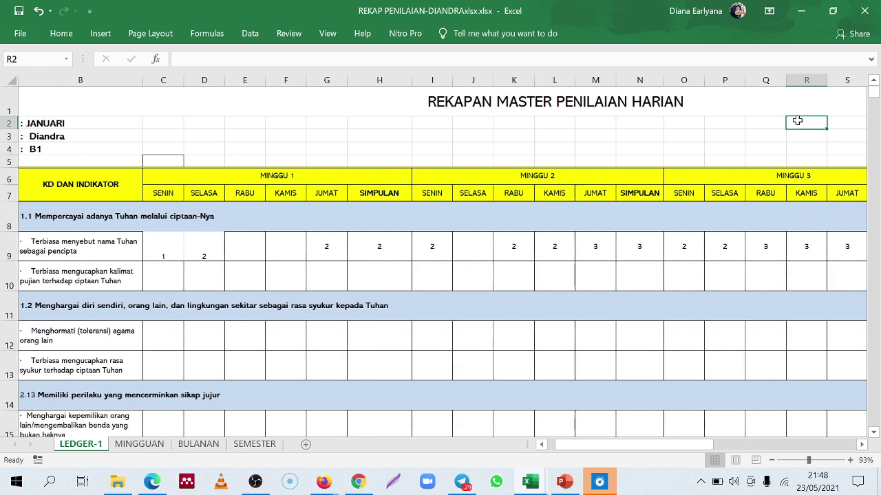
pyautogui.press('Left')
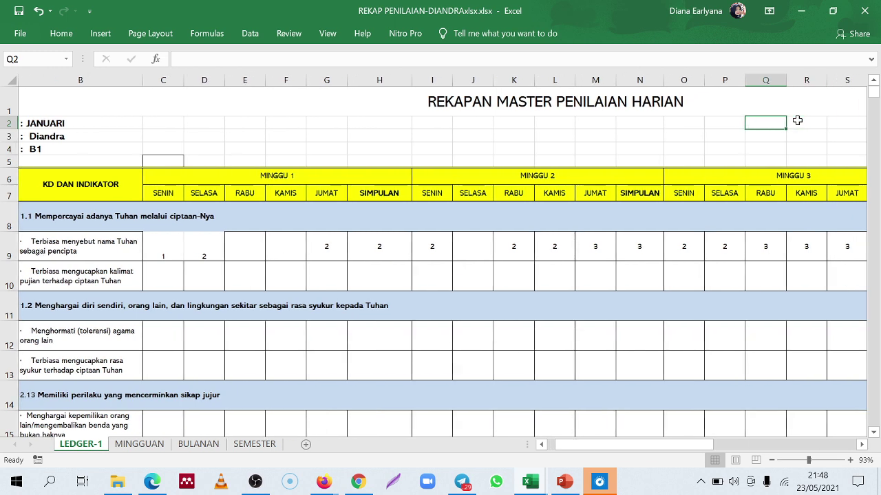
pyautogui.write('SEMESTER')
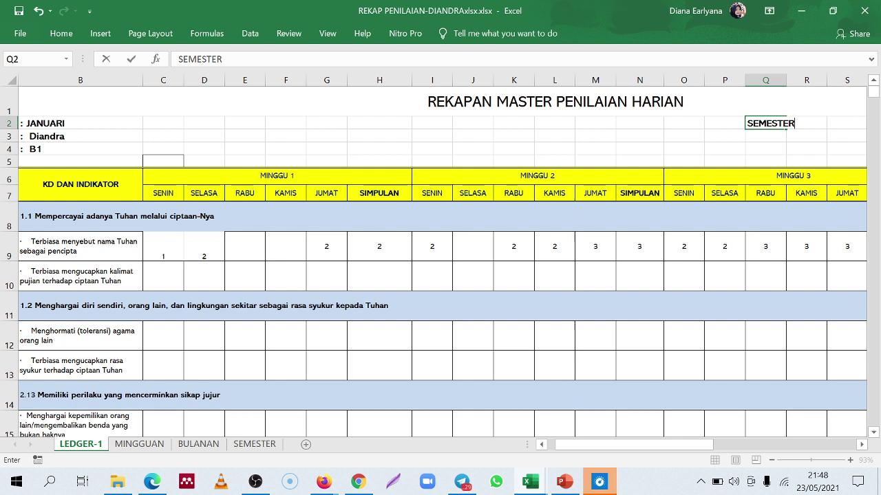
# Enter ": GENAP" in cell R2 beside the SEMESTER label
pyautogui.click(797, 122)
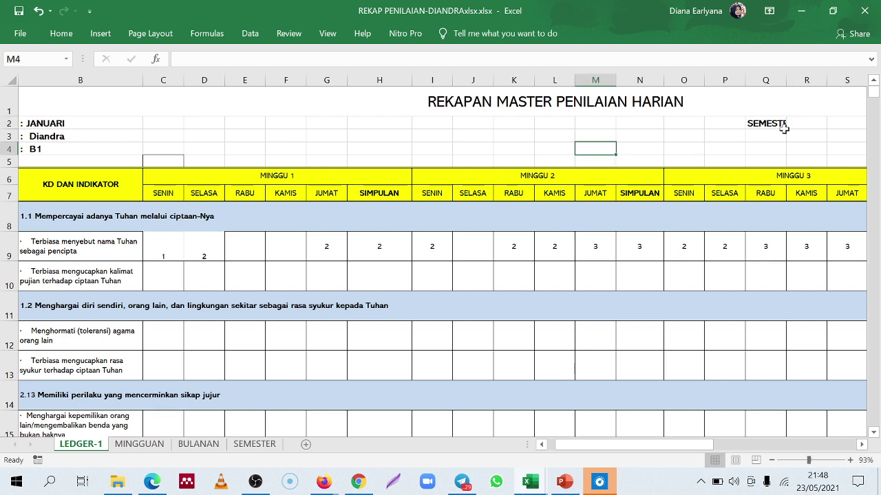
pyautogui.click(181, 58)
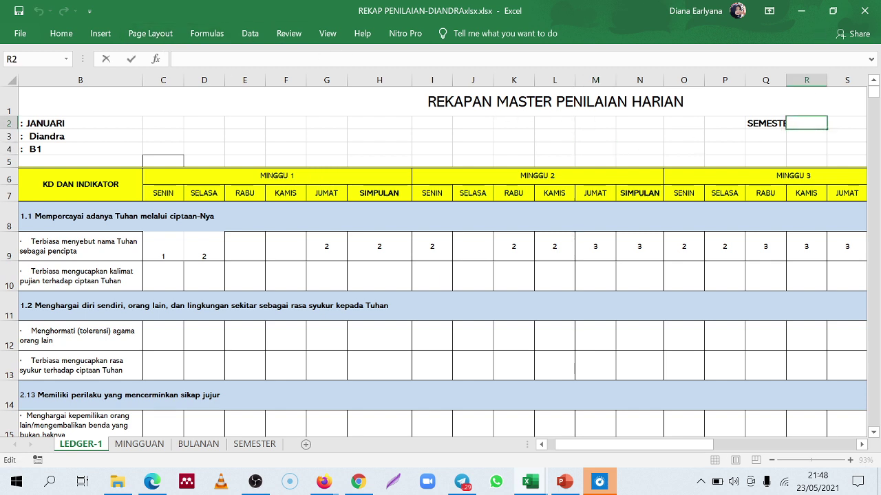
pyautogui.write('GENAP')
pyautogui.press('Return')
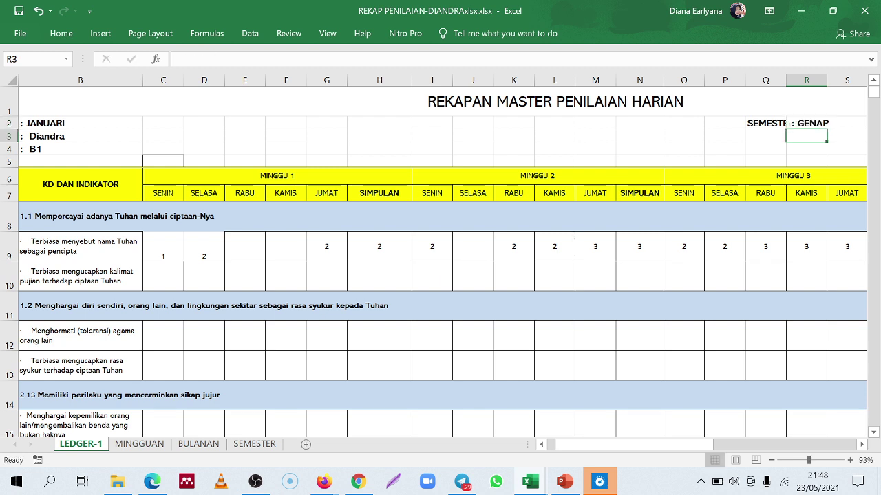
# Widen column Q enough to fit the whole SEMESTER label
pyautogui.click(789, 125)
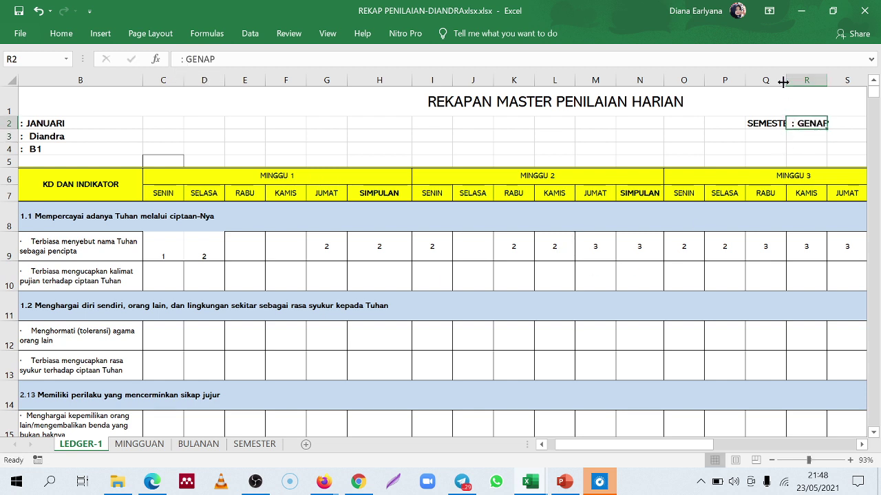
pyautogui.moveTo(786, 81); pyautogui.dragTo(800, 80)
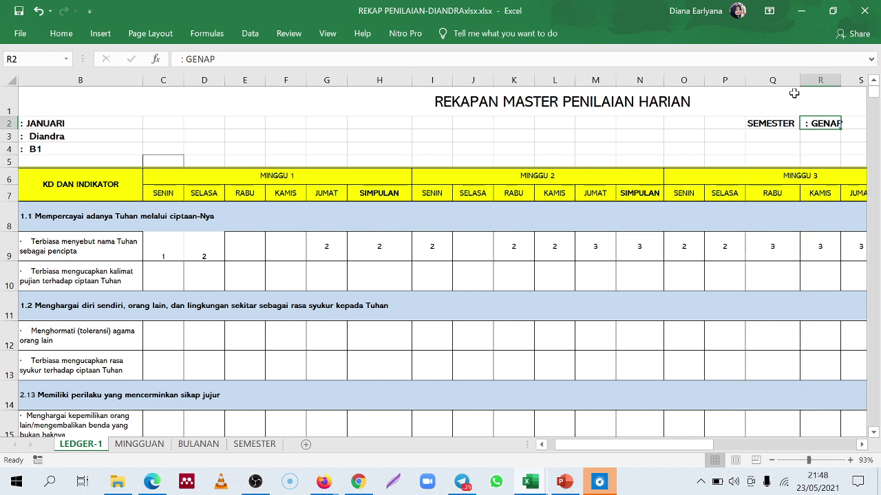
pyautogui.click(771, 161)
pyautogui.click(679, 179)
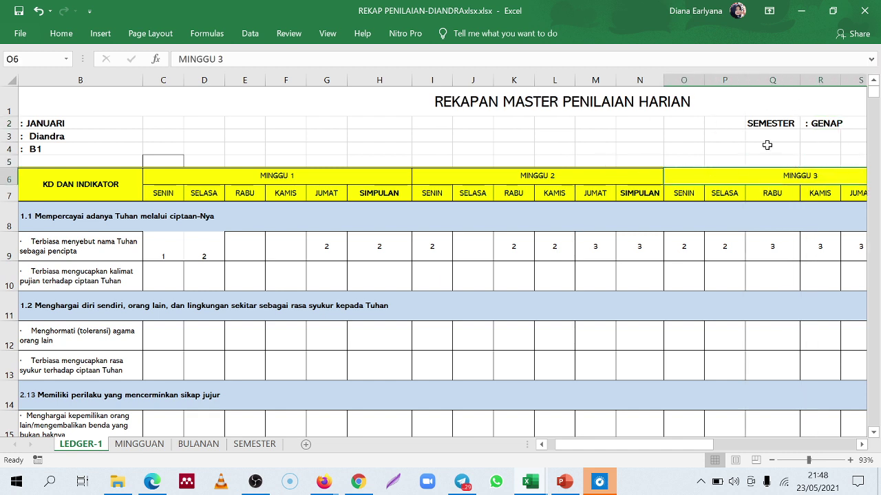
pyautogui.click(785, 133)
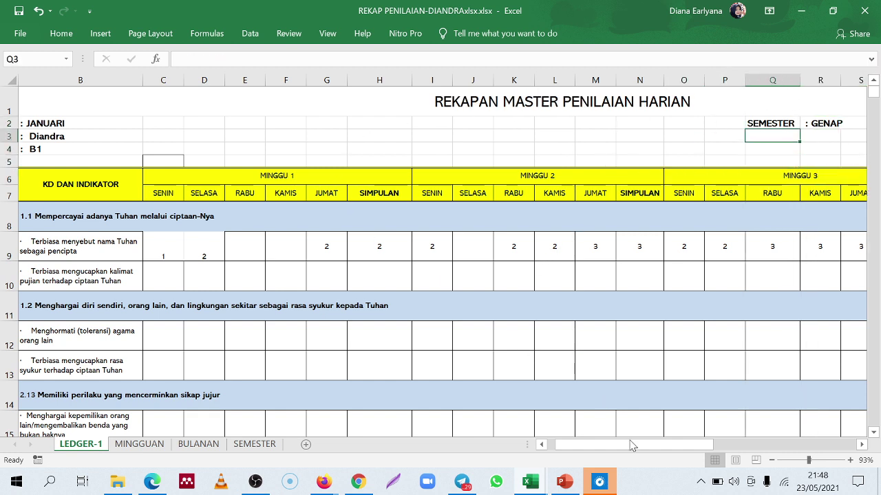
# Examine the title, the BULAN and NAMA ANAK header fields and the January score table on LEDGER-1
pyautogui.moveTo(630, 446); pyautogui.dragTo(603, 445)
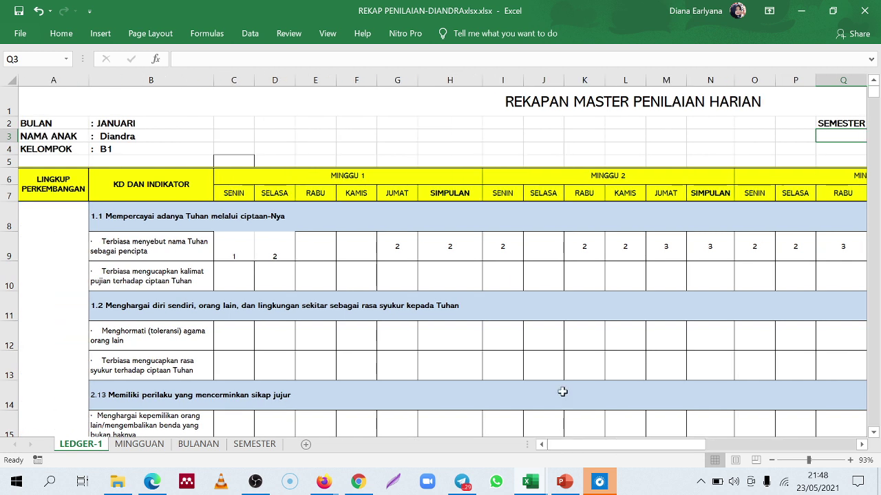
pyautogui.click(591, 113)
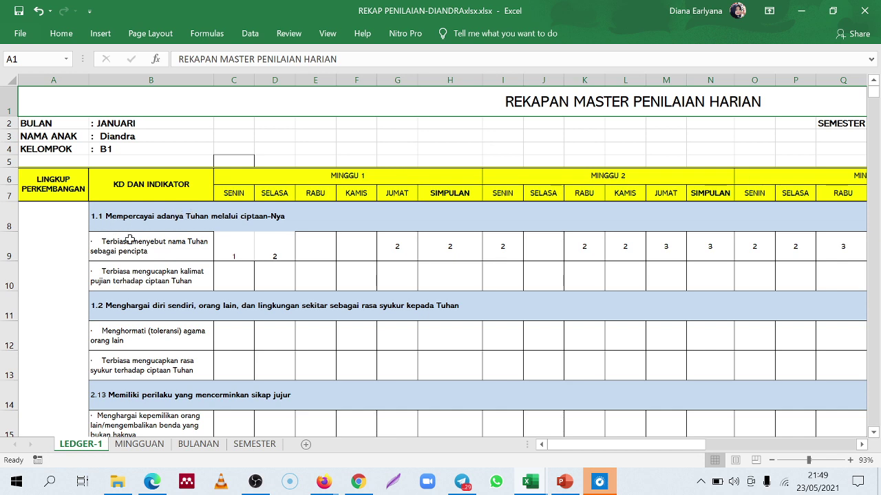
pyautogui.scroll(-1, 129, 239)
pyautogui.scroll(1, 130, 239)
pyautogui.click(75, 134)
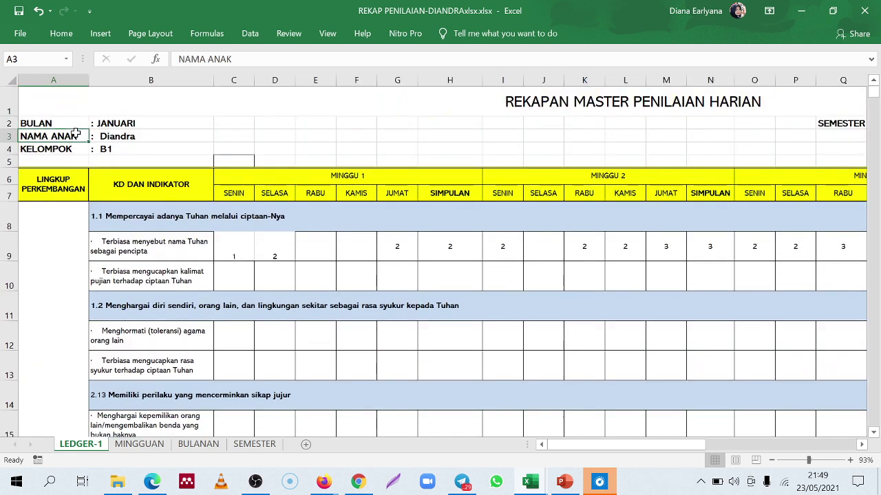
pyautogui.click(66, 124)
pyautogui.click(143, 112)
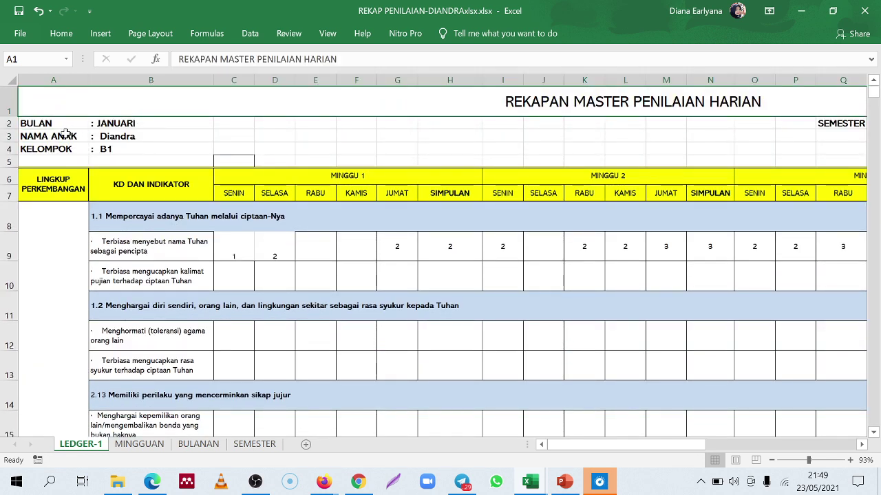
pyautogui.click(64, 124)
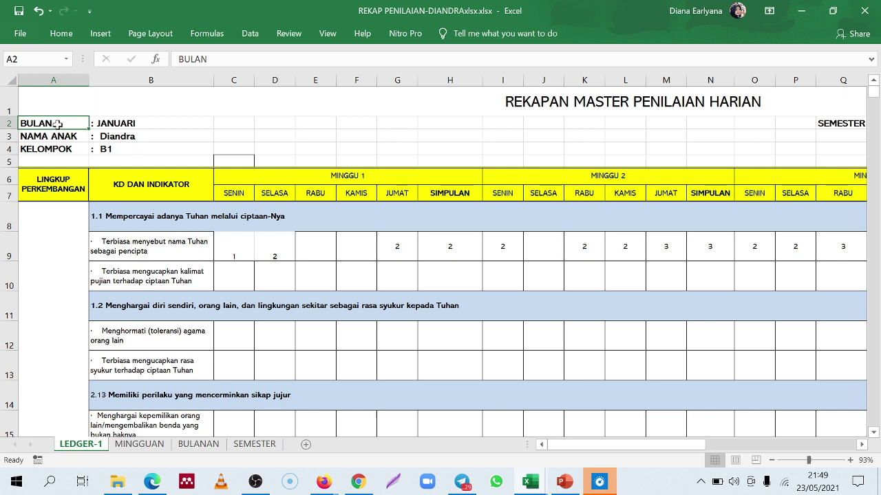
pyautogui.moveTo(81, 121); pyautogui.dragTo(860, 430)
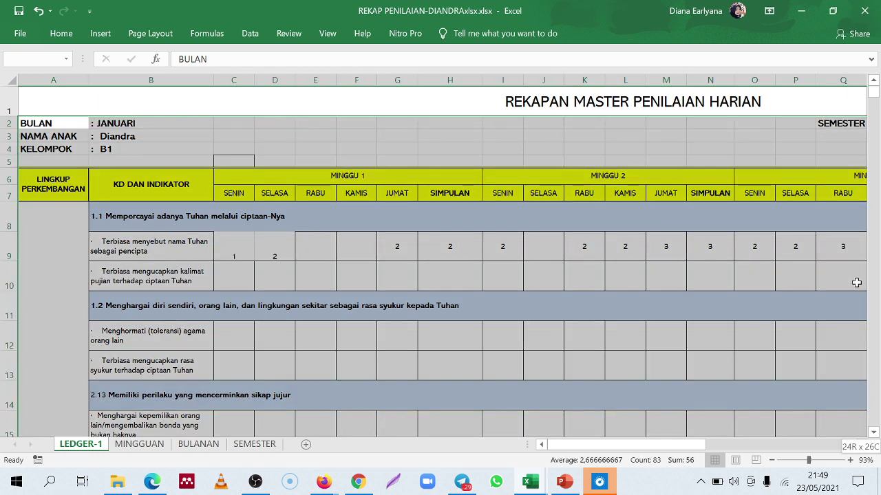
pyautogui.click(346, 270)
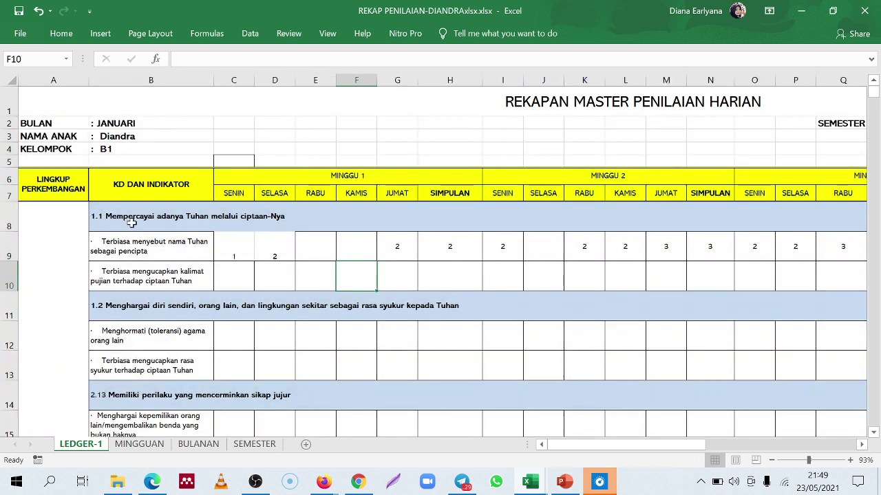
# Find the FEBRUARI 2021 block below the January table and examine its NAMA ANAK field
pyautogui.scroll(-19, 150, 243)
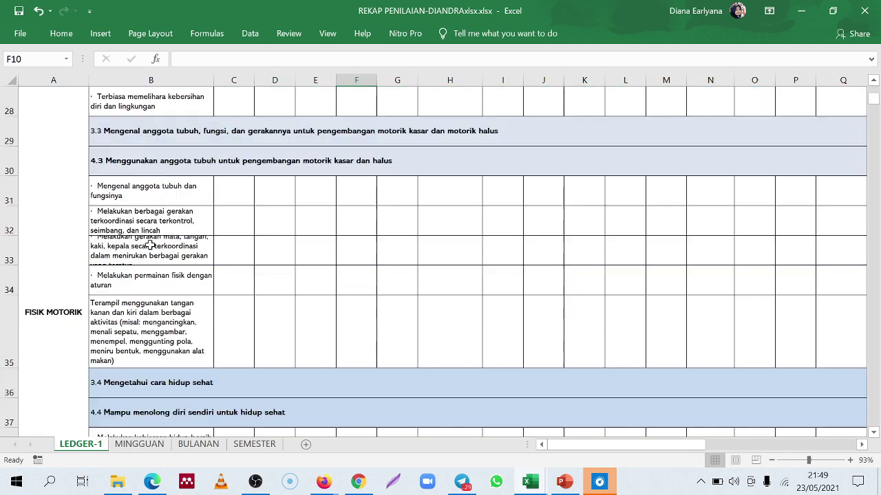
pyautogui.scroll(-20, 149, 254)
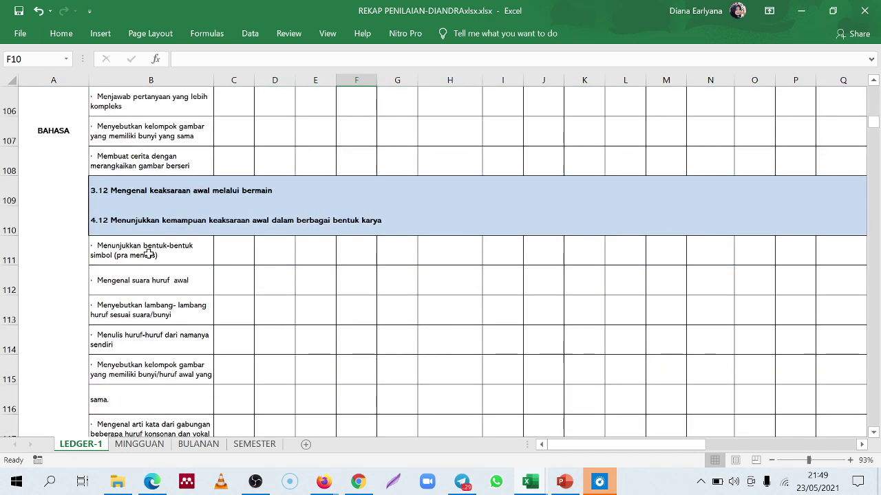
pyautogui.scroll(-10, 148, 254)
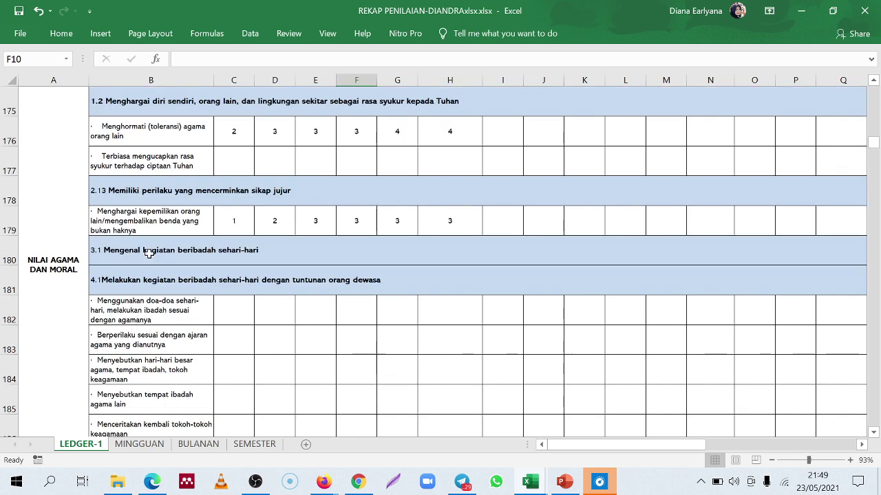
pyautogui.scroll(3, 143, 243)
pyautogui.scroll(3, 144, 196)
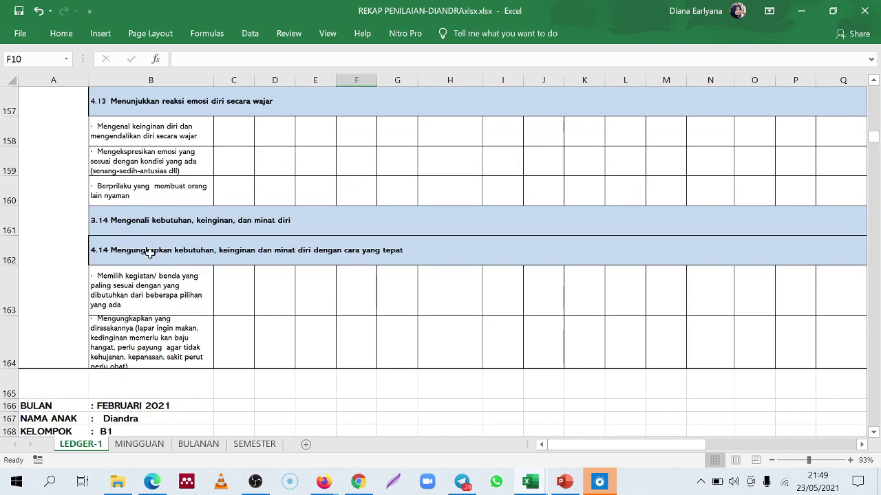
pyautogui.scroll(-2, 148, 255)
pyautogui.click(75, 243)
pyautogui.click(131, 242)
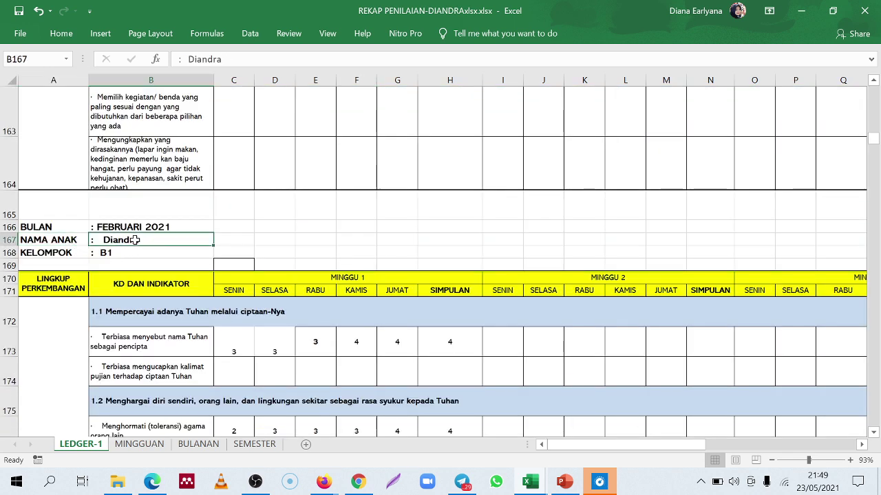
pyautogui.click(63, 244)
pyautogui.click(111, 242)
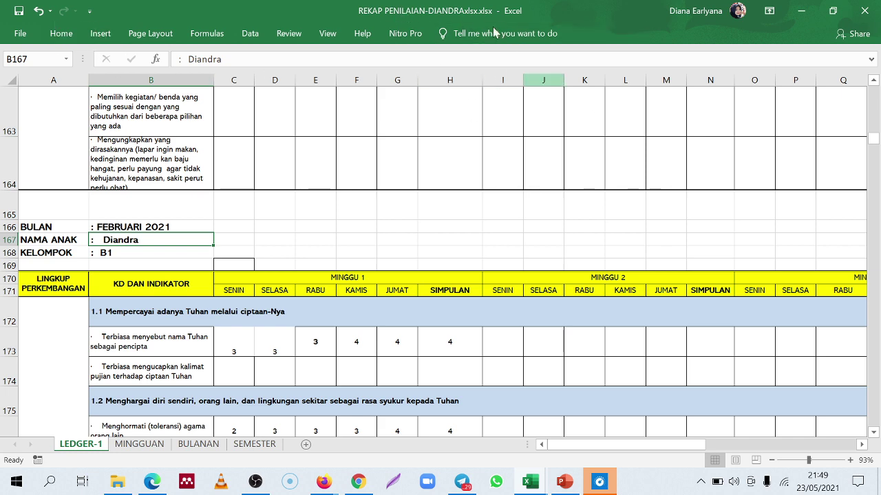
# Look over the February scores, then return to the NAMA ANAK field in the January header of LEDGER-1
pyautogui.scroll(-4, 155, 258)
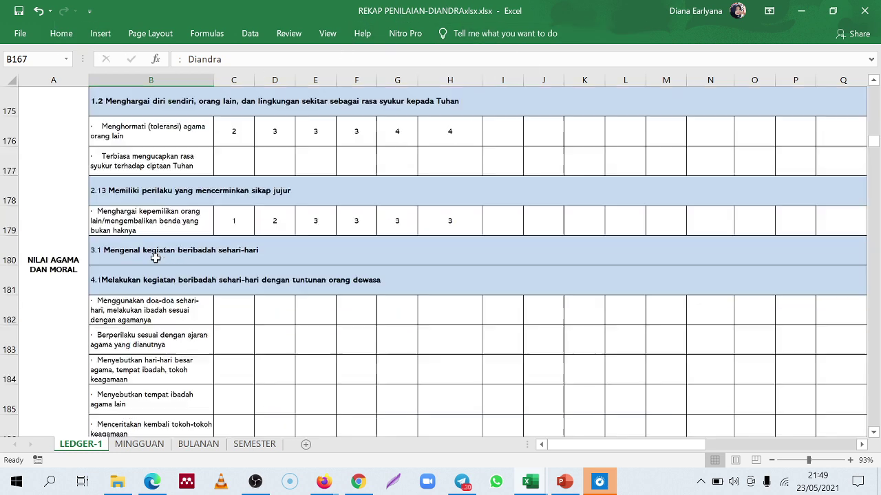
pyautogui.scroll(15, 156, 258)
pyautogui.scroll(20, 156, 256)
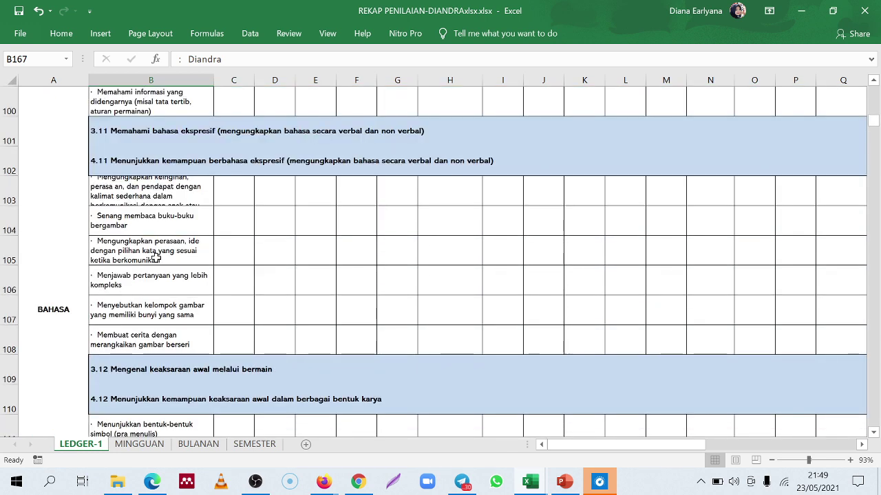
pyautogui.scroll(6, 155, 258)
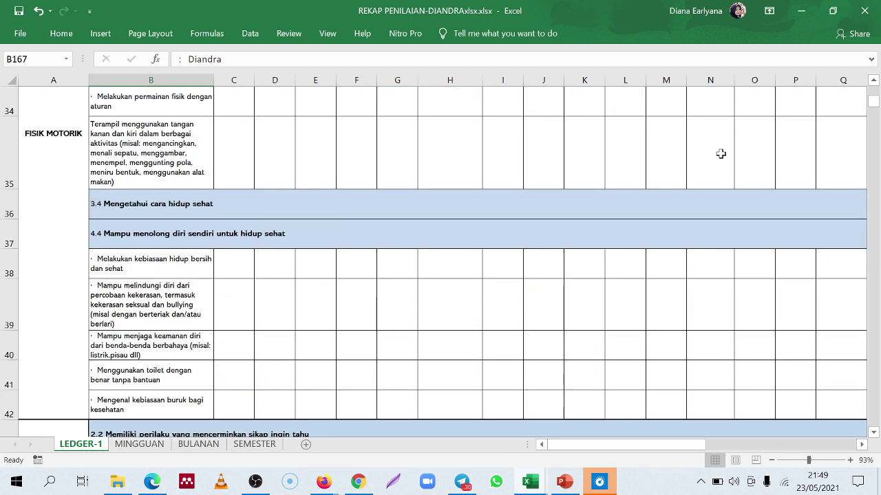
pyautogui.moveTo(873, 105); pyautogui.dragTo(873, 91)
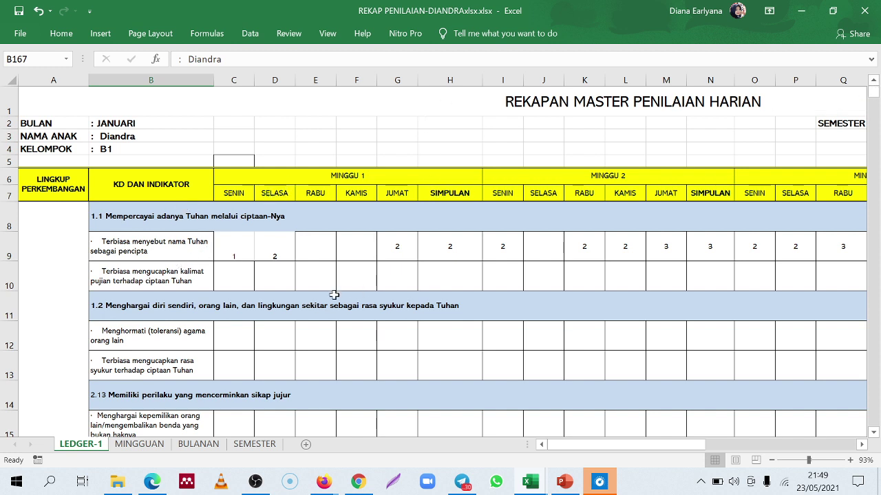
pyautogui.click(110, 132)
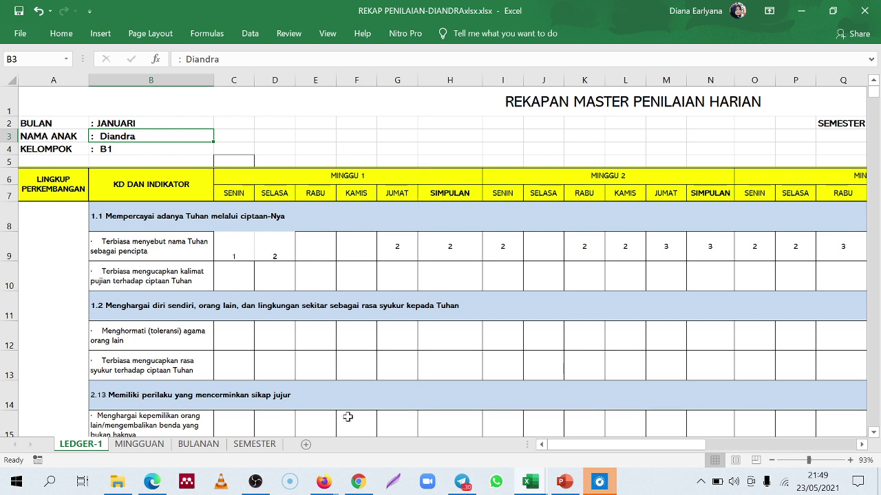
# Examine the MINGGU 1 SIMPULAN heading and the SENIN and SELASA score cells of the first two January indicators
pyautogui.click(448, 200)
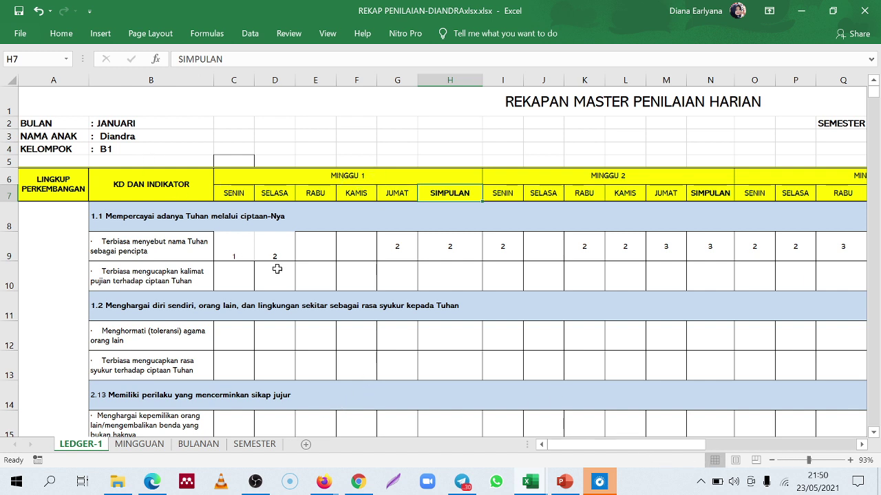
pyautogui.click(246, 256)
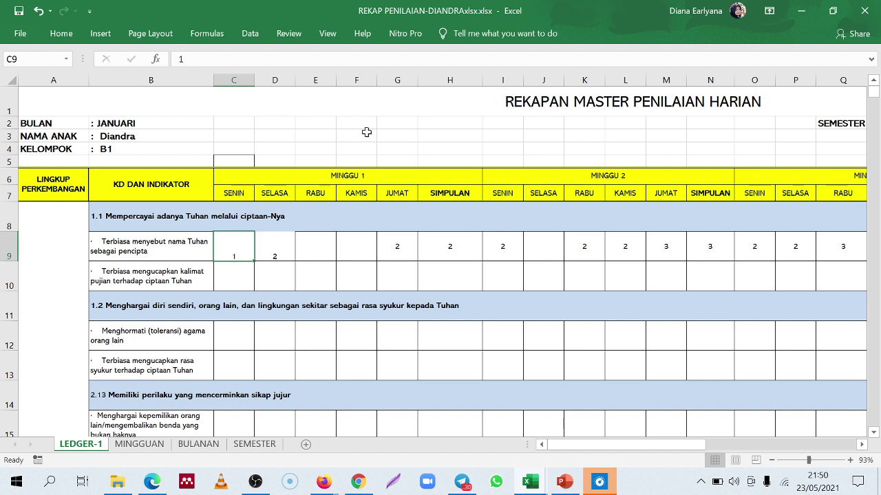
pyautogui.click(274, 285)
pyautogui.click(242, 279)
pyautogui.click(252, 248)
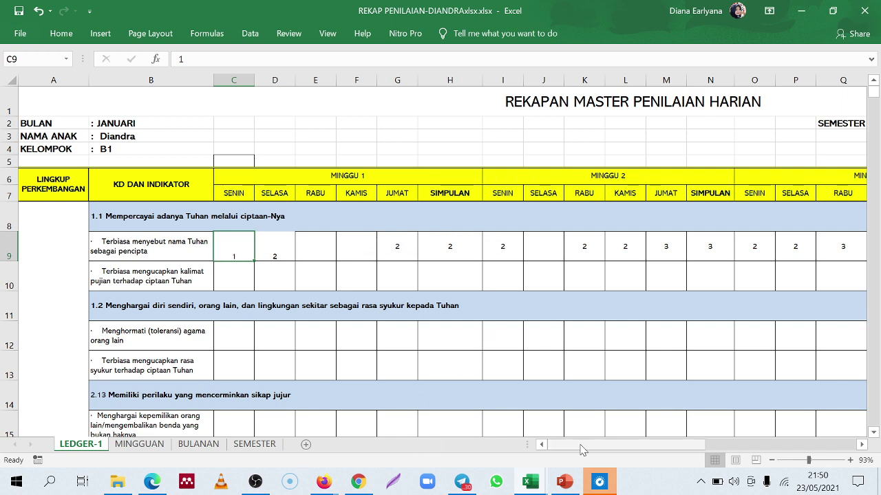
# Find the SCORE and KATEGORI key beyond MINGGU 4 and review its category entries
pyautogui.moveTo(582, 450); pyautogui.dragTo(786, 456)
pyautogui.moveTo(337, 140); pyautogui.dragTo(490, 340)
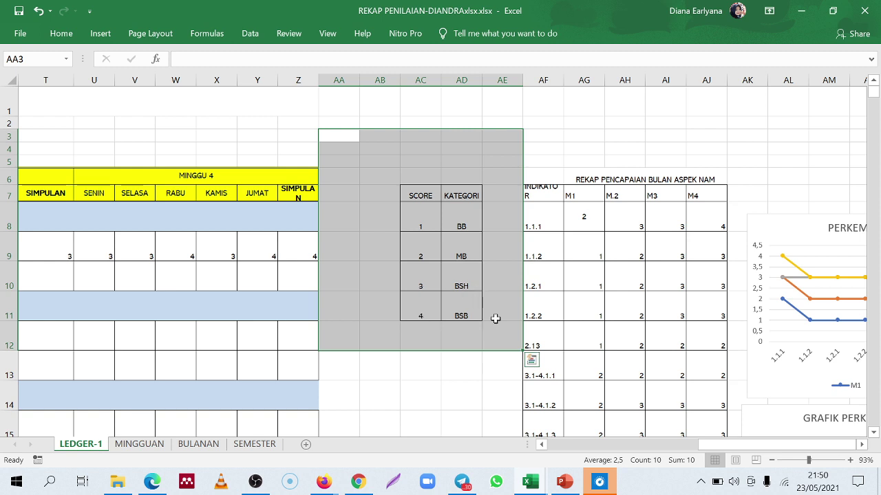
pyautogui.click(406, 162)
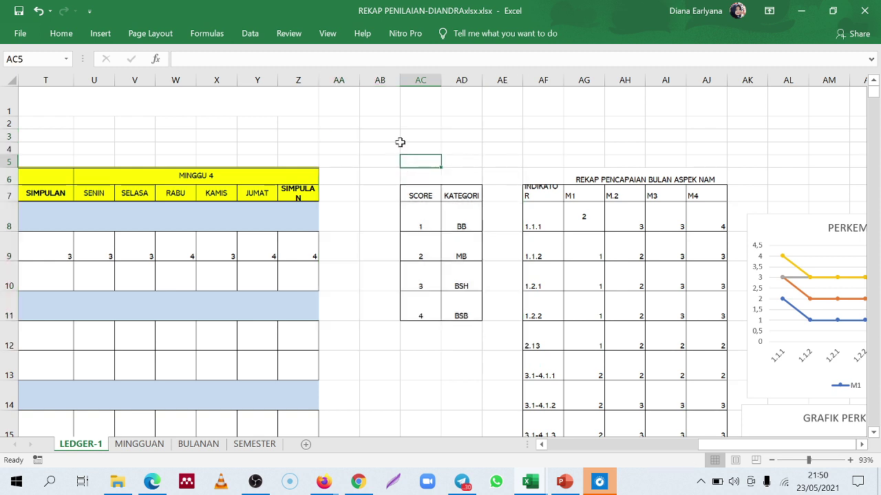
pyautogui.moveTo(400, 142); pyautogui.dragTo(476, 328)
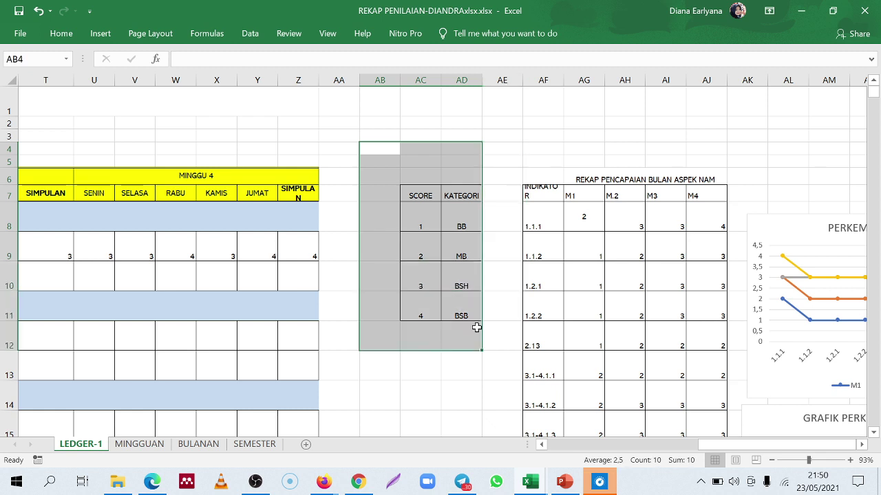
pyautogui.click(454, 258)
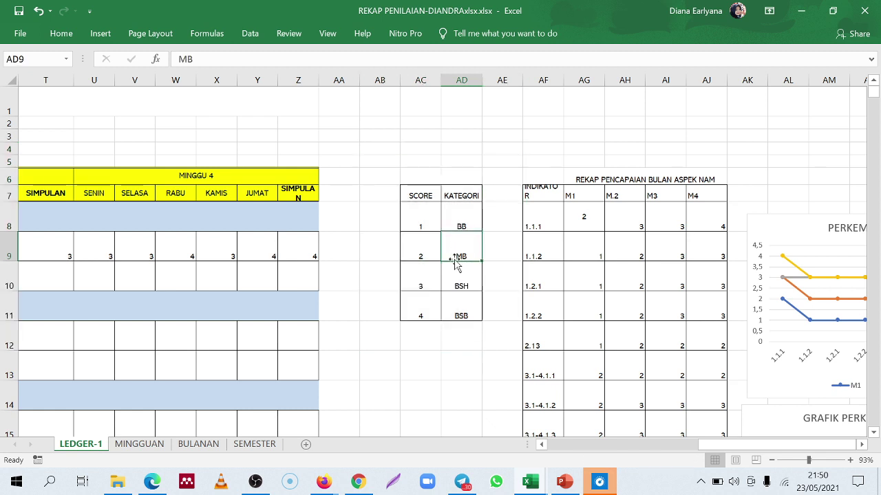
pyautogui.click(455, 287)
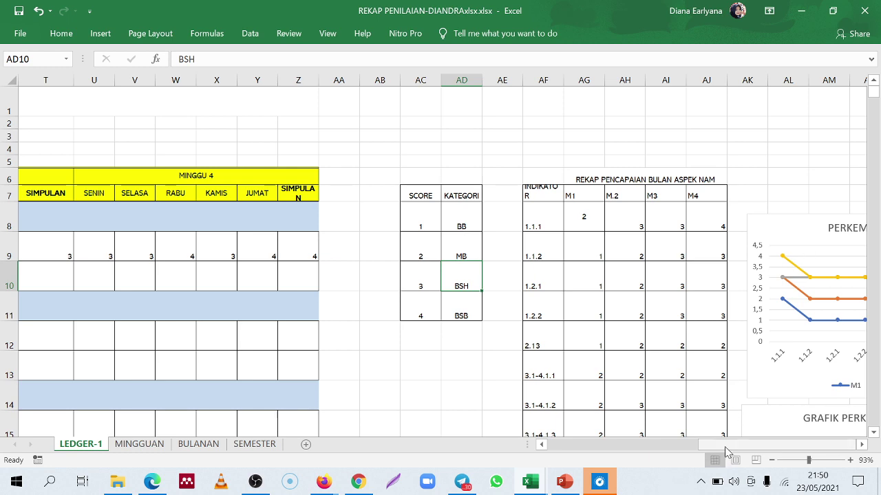
# Return to MINGGU 1 of the January table and examine the first SENIN score, its day heading and the NAMA ANAK field
pyautogui.moveTo(724, 446); pyautogui.dragTo(592, 460)
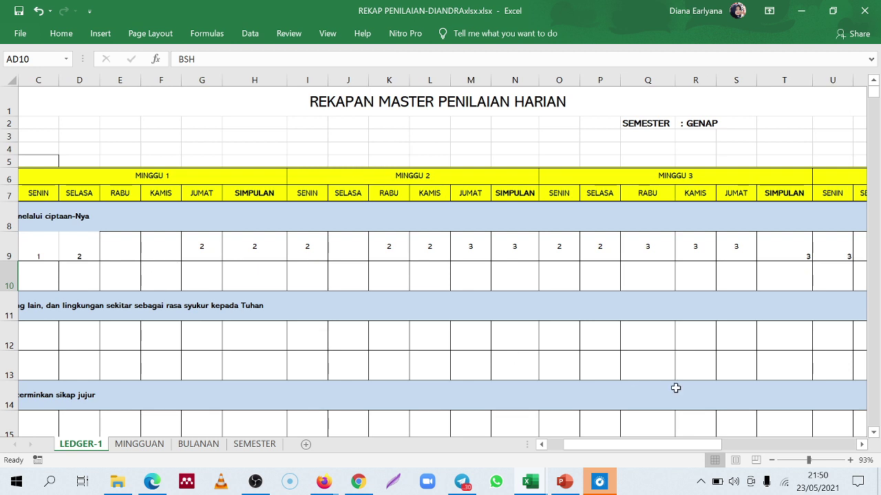
pyautogui.moveTo(662, 445); pyautogui.dragTo(592, 450)
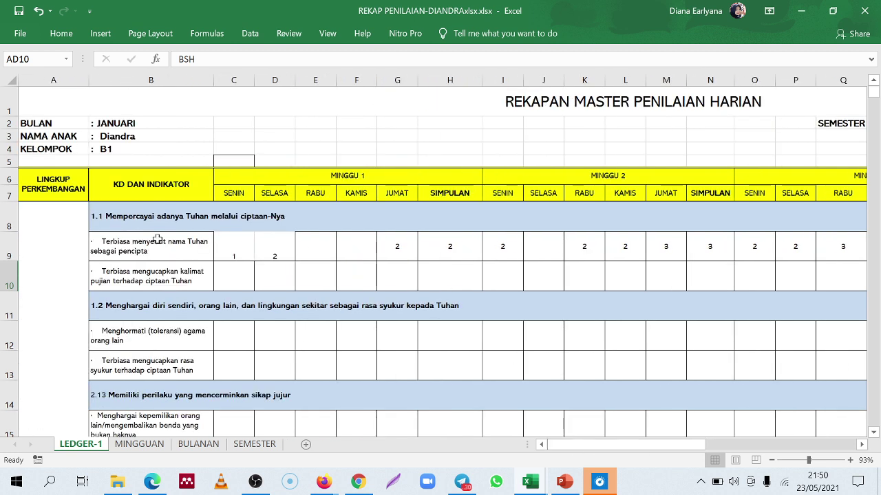
pyautogui.click(246, 251)
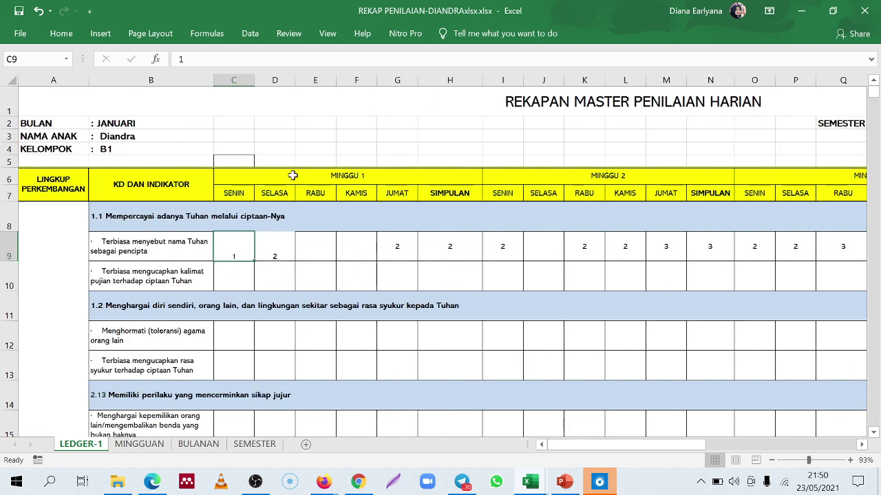
pyautogui.click(243, 200)
pyautogui.click(114, 129)
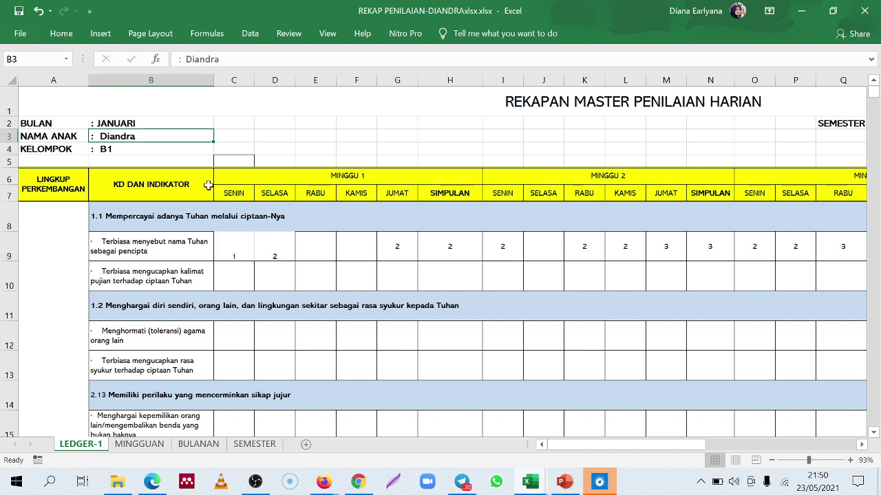
pyautogui.click(250, 187)
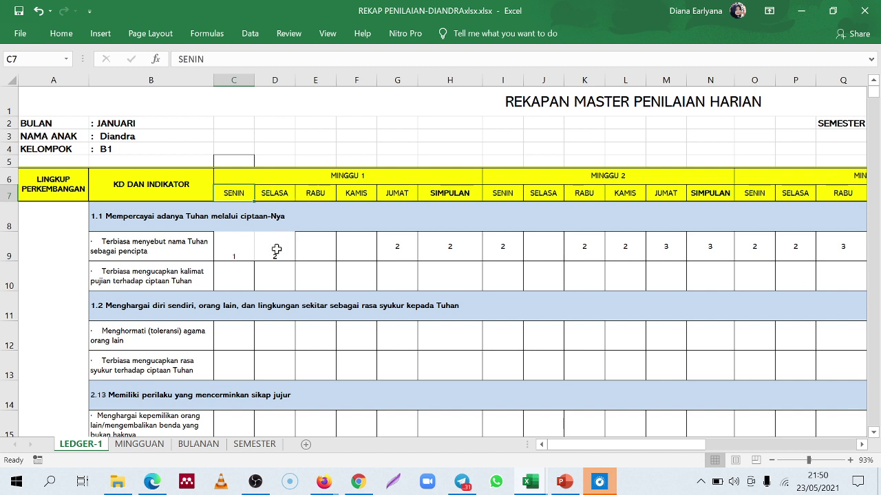
pyautogui.click(272, 281)
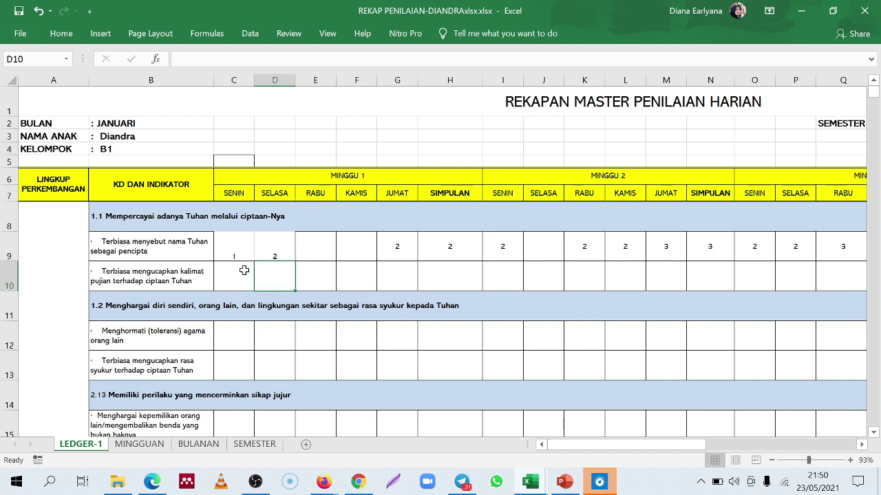
# Append a comma to the SENIN heading of MINGGU 1 in cell C7
pyautogui.click(237, 192)
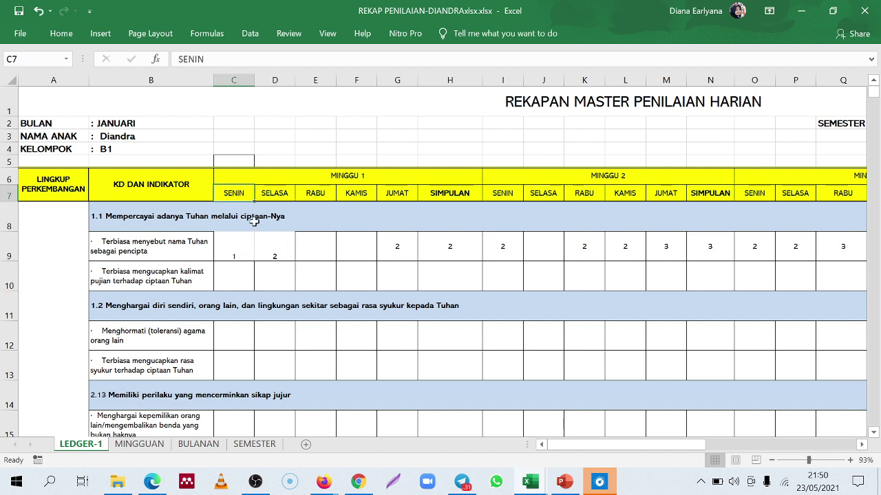
pyautogui.press('F2')
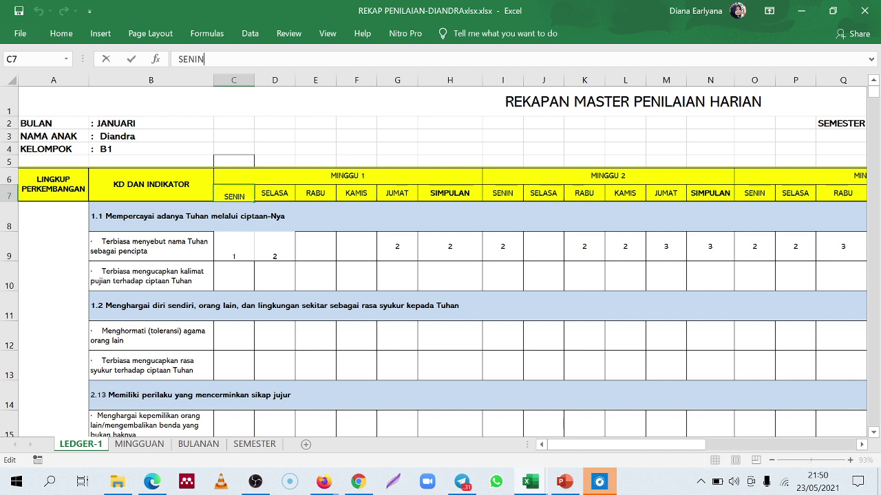
pyautogui.write(',')
# Complete the BULAN field in the January header with the year so that it reads JANUARI 2021
pyautogui.click(120, 125)
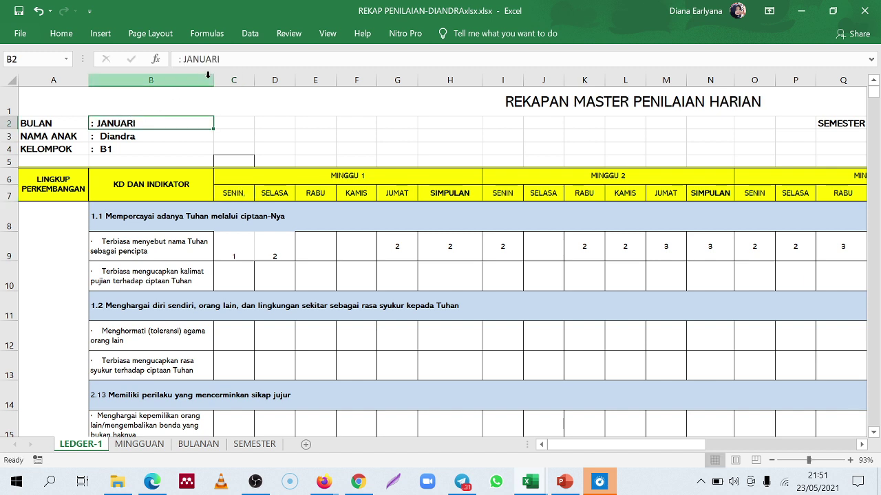
pyautogui.click(222, 59)
pyautogui.write('20')
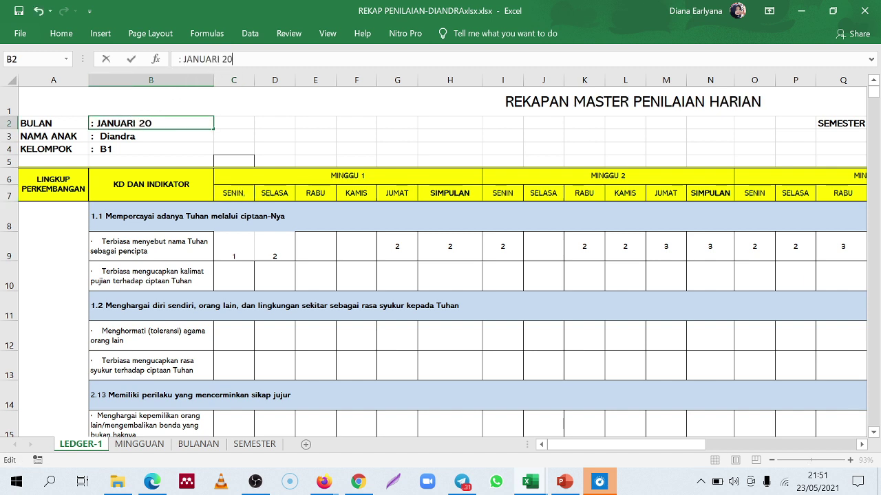
pyautogui.write('21')
pyautogui.press('Return')
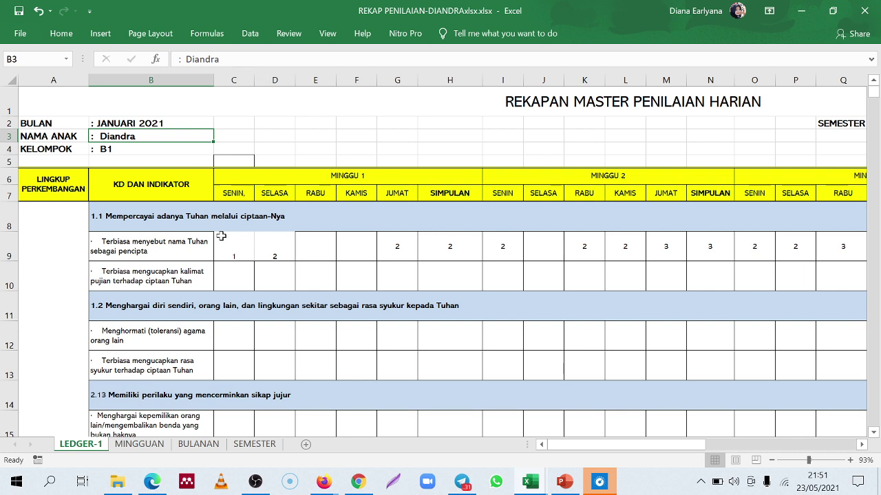
# Compare the SENIN heading of MINGGU 1 with the score cells beneath it for the two 1.1 indicators
pyautogui.click(245, 207)
pyautogui.click(245, 192)
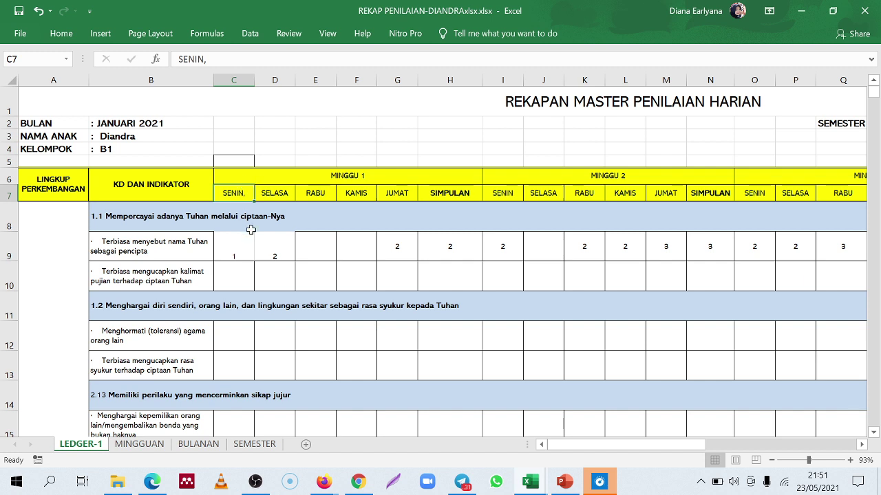
pyautogui.click(242, 249)
pyautogui.click(237, 286)
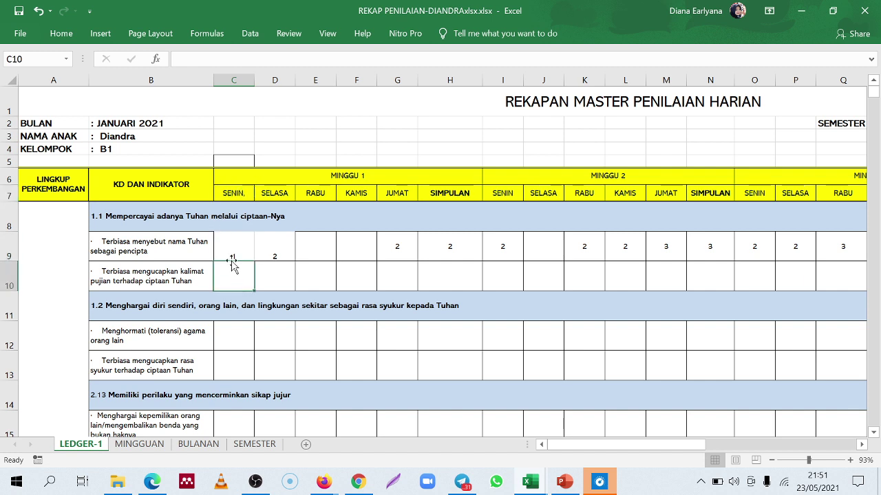
pyautogui.click(244, 254)
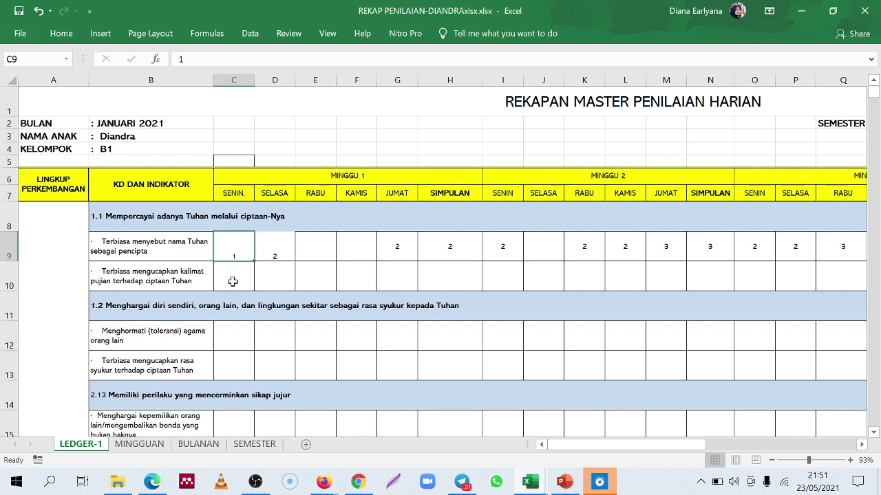
# Enter the MINGGU 1 scores 1, 1, 2, 1, 1 from SENIN to JUMAT for the second 1.1 indicator in row 10
pyautogui.click(234, 278)
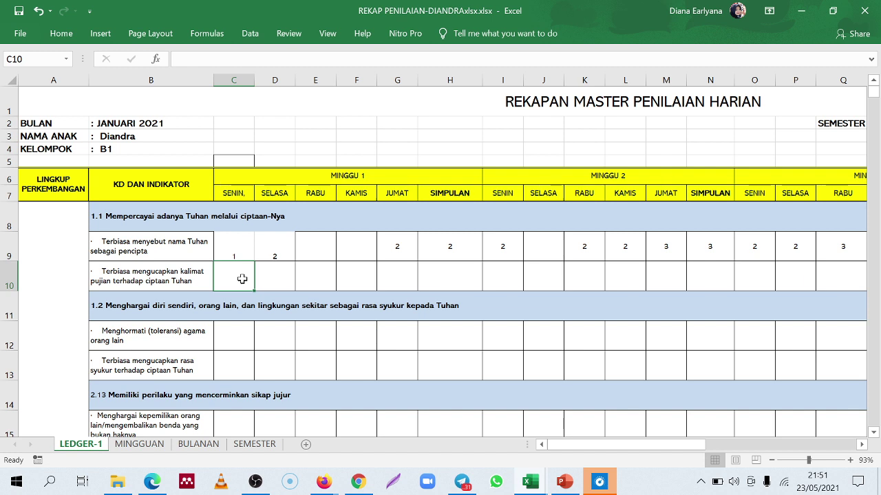
pyautogui.write('1')
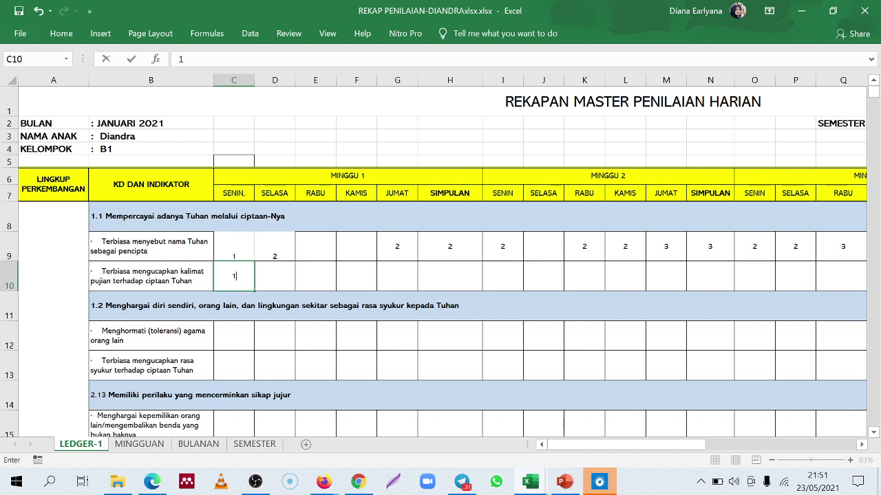
pyautogui.press('Tab')
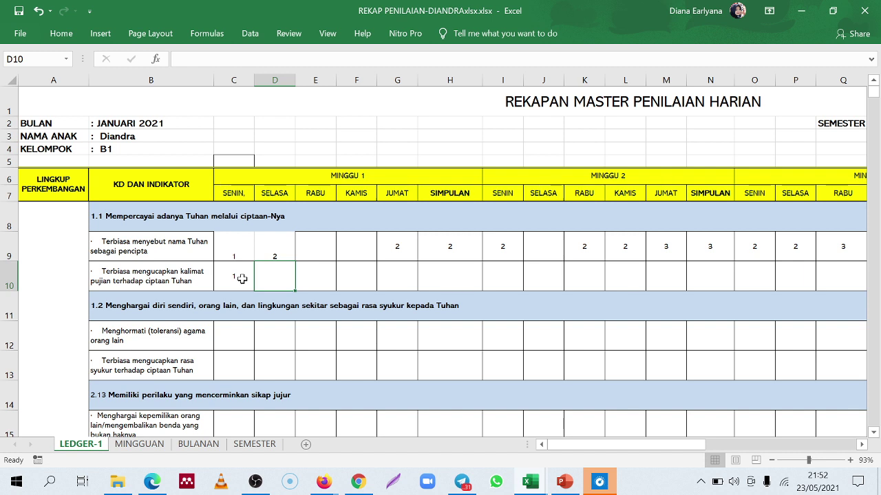
pyautogui.write('1')
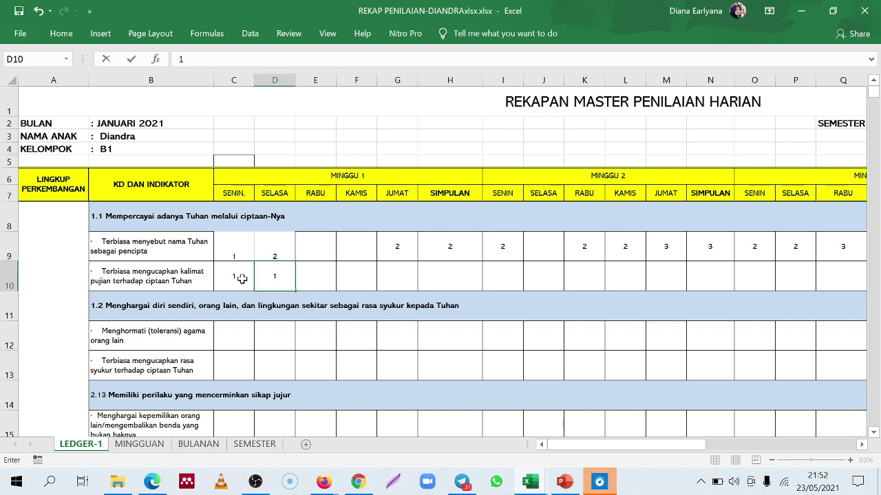
pyautogui.press('Tab')
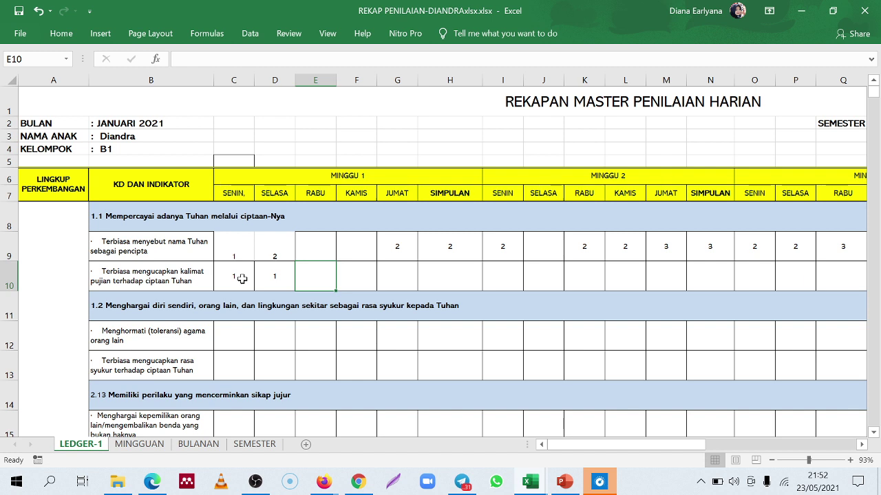
pyautogui.write('2')
pyautogui.press('Tab')
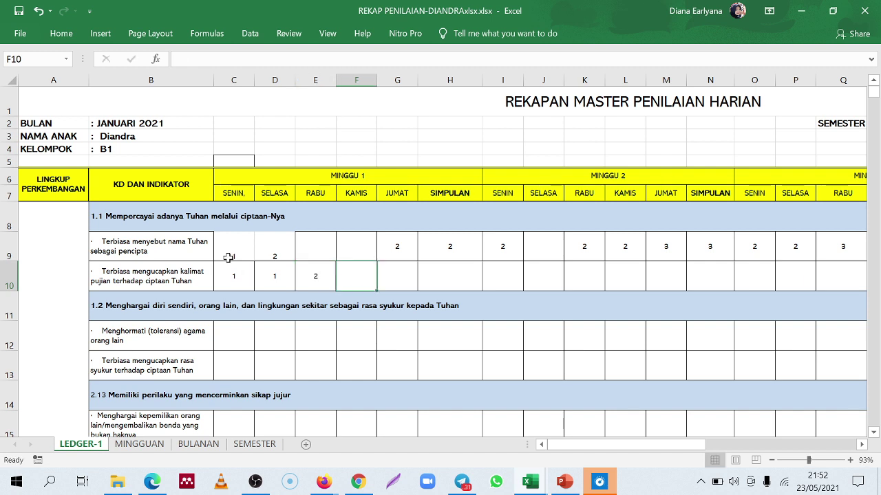
pyautogui.write('1')
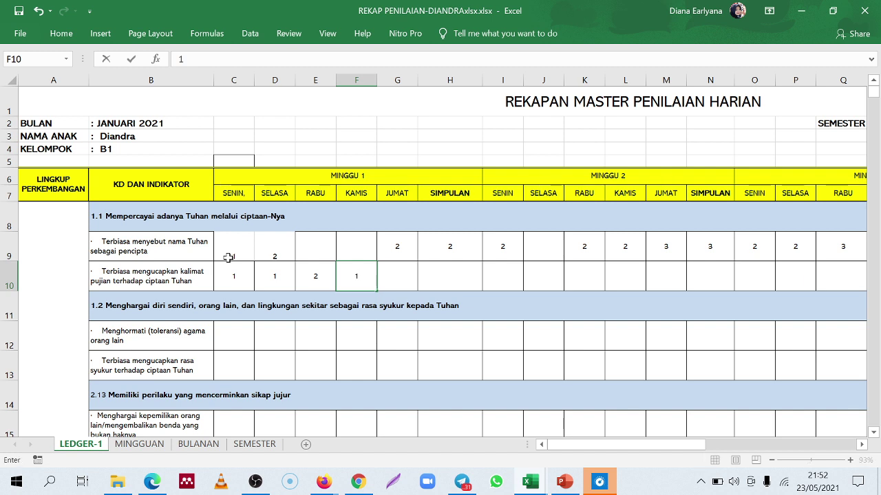
pyautogui.press('Tab')
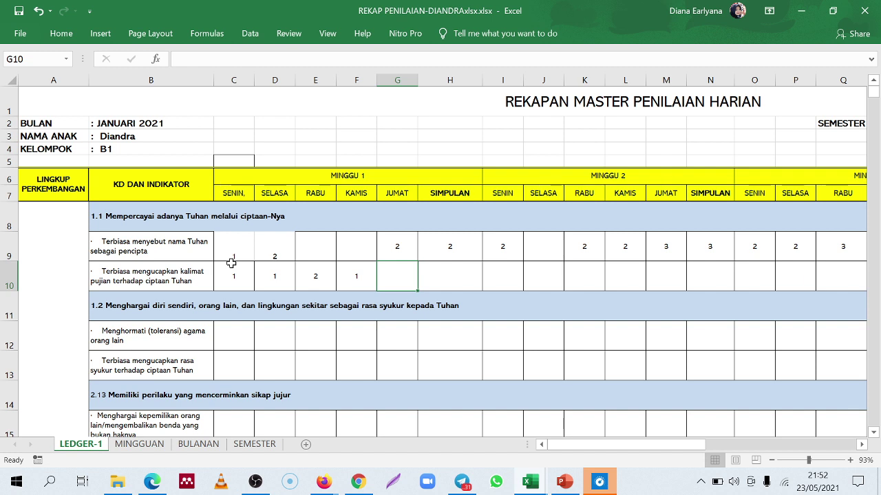
pyautogui.write('1')
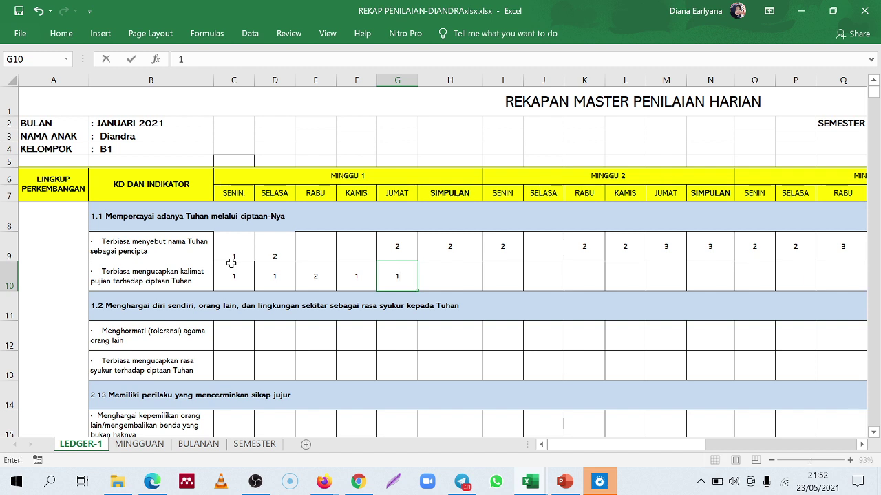
pyautogui.press('Tab')
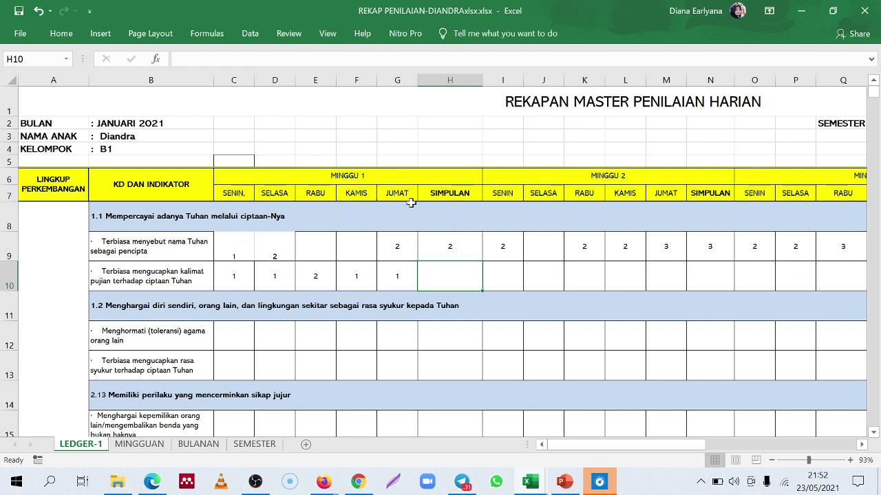
# Review the SENIN to JUMAT scores in C10:G10 as the basis for the MINGGU 1 SIMPULAN
pyautogui.click(277, 275)
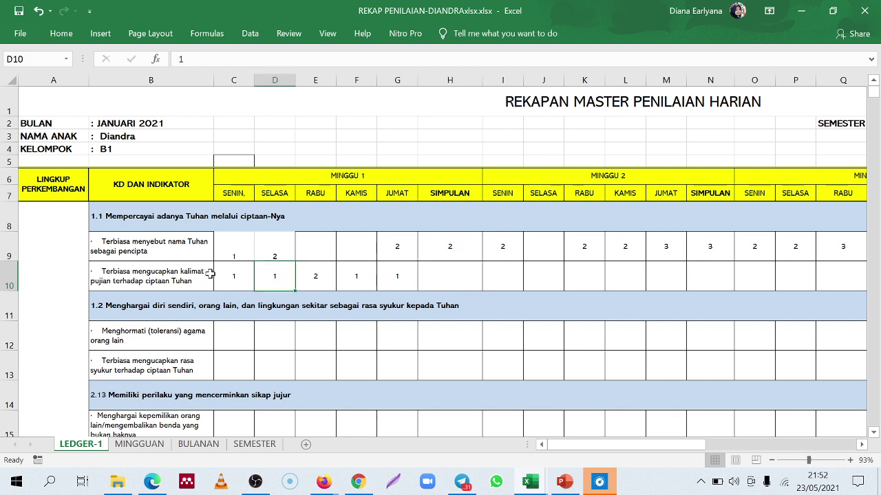
pyautogui.moveTo(227, 276); pyautogui.dragTo(397, 276)
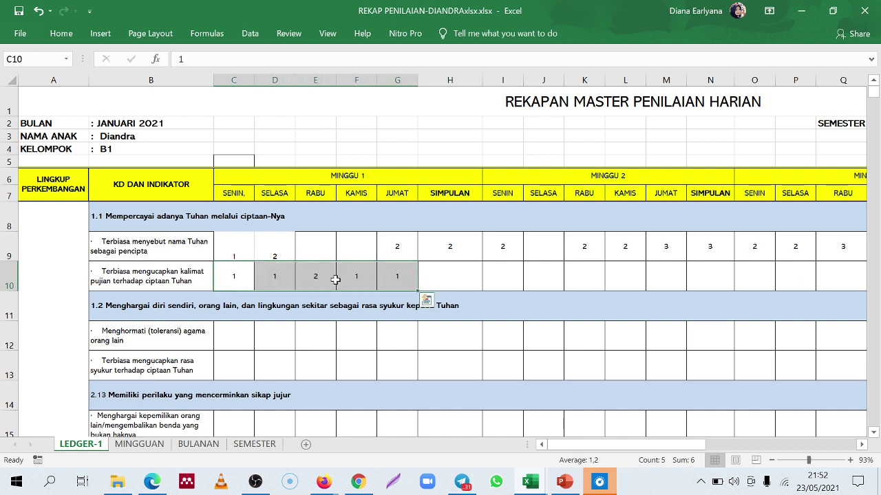
pyautogui.click(338, 279)
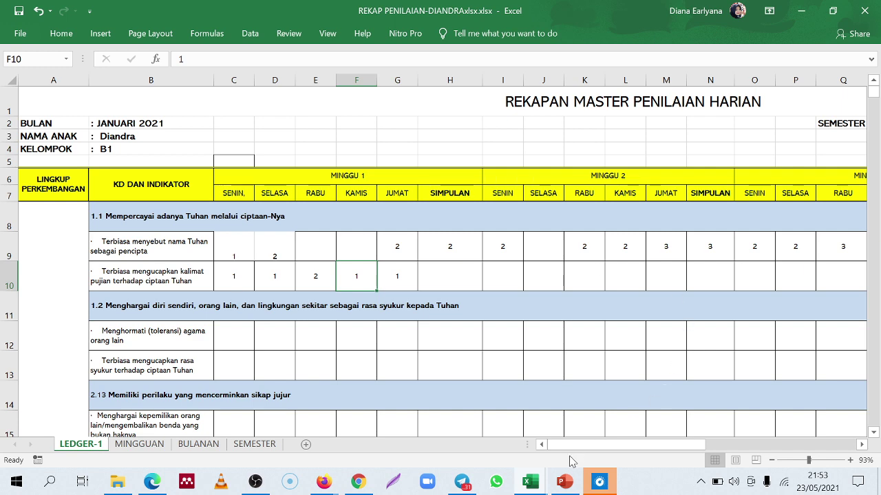
# Read the CATATAN note beside the score table for the three rules on determining the final SIMPULAN
pyautogui.moveTo(584, 446); pyautogui.dragTo(738, 441)
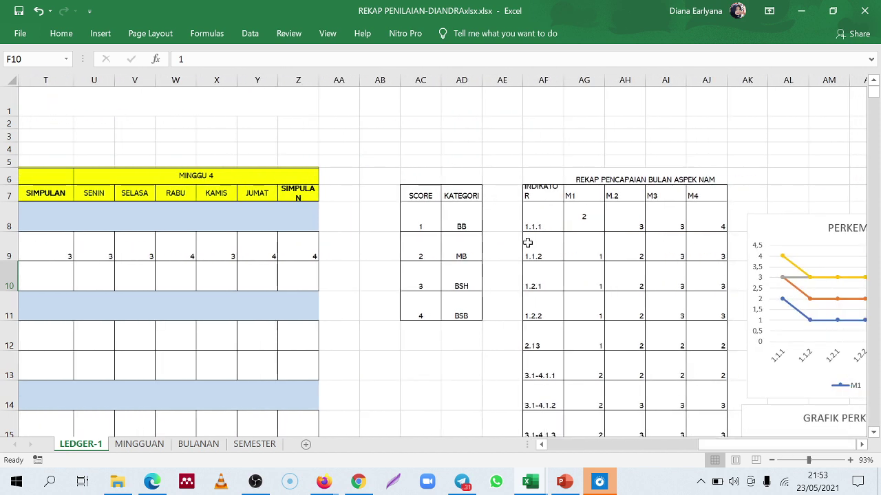
pyautogui.scroll(-6, 527, 269)
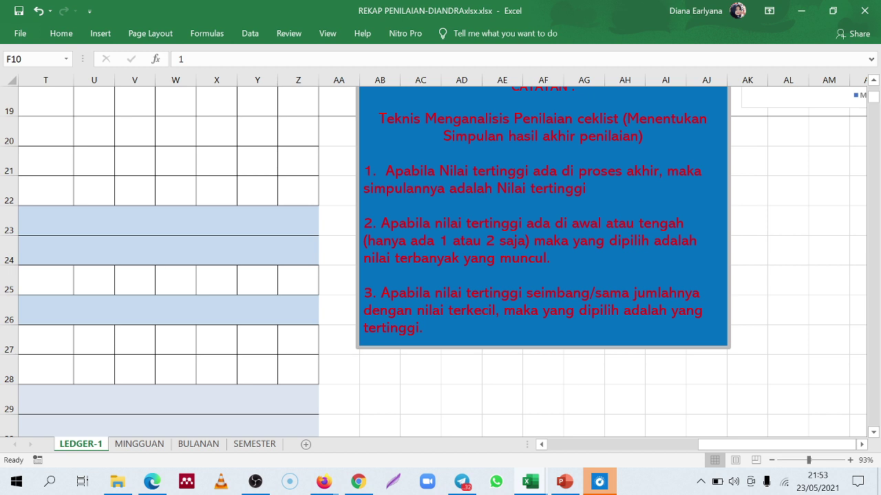
pyautogui.moveTo(716, 445); pyautogui.dragTo(571, 448)
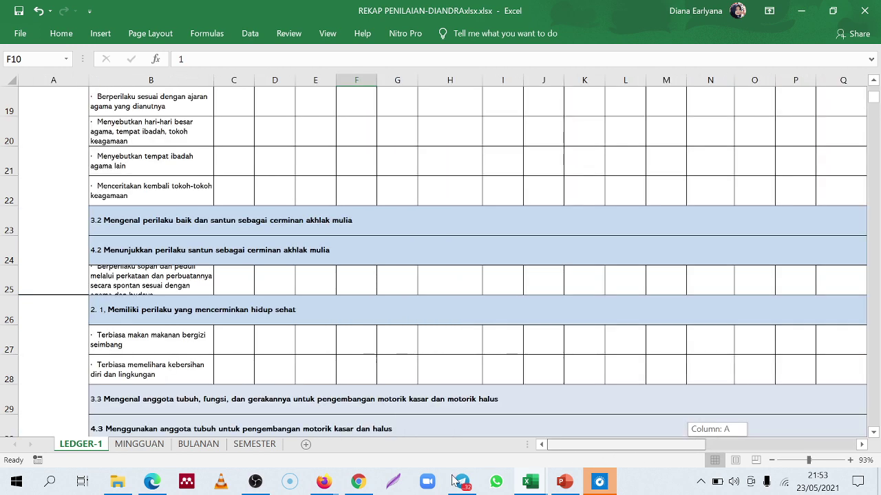
pyautogui.scroll(6, 289, 289)
# Check the MINGGU 1 scores in C10:G10 against the CATATAN rules, looking at where the highest score falls and which score is most frequent
pyautogui.click(315, 276)
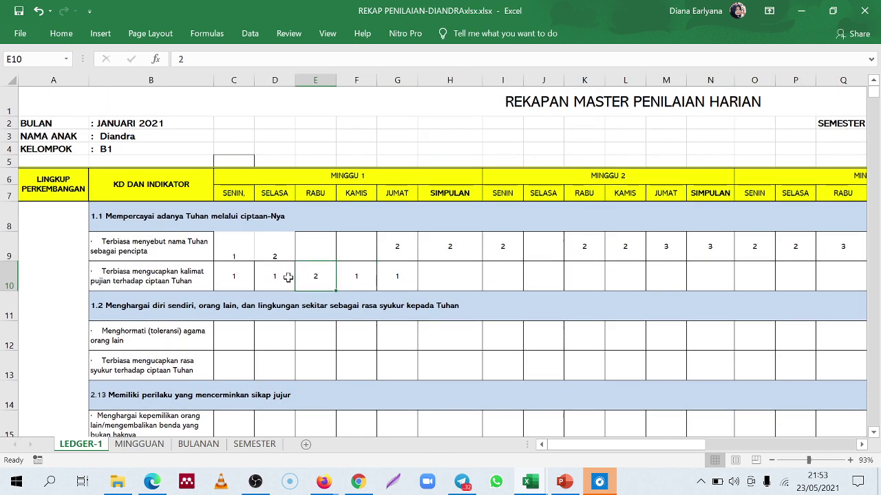
pyautogui.click(236, 272)
pyautogui.click(393, 275)
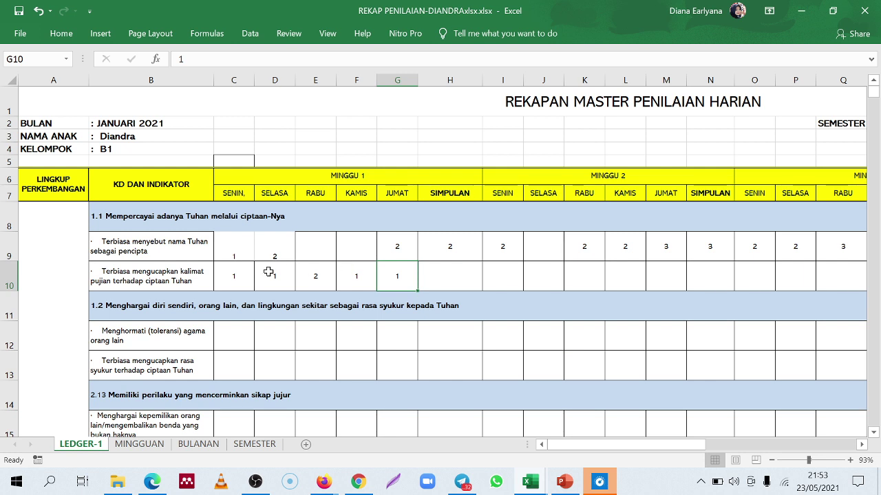
pyautogui.moveTo(268, 276); pyautogui.dragTo(396, 275)
pyautogui.moveTo(241, 276); pyautogui.dragTo(397, 276)
pyautogui.hotkey('ctrl', 'v')
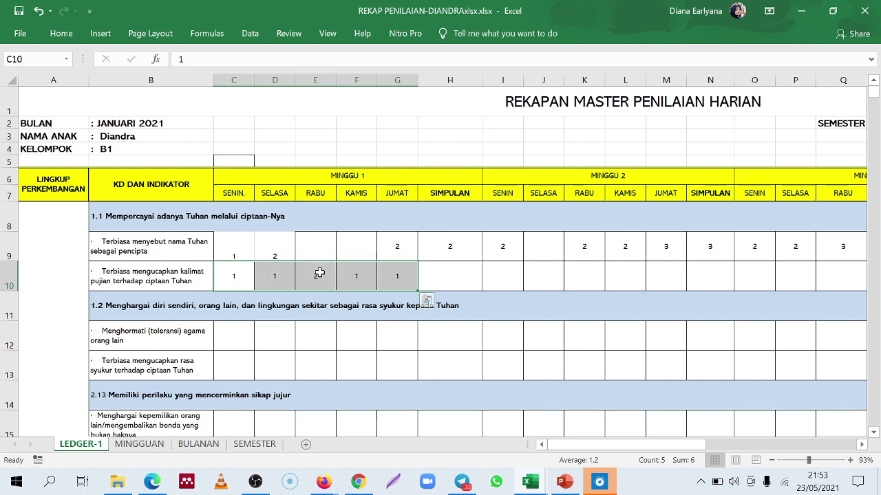
pyautogui.click(320, 274)
pyautogui.click(361, 277)
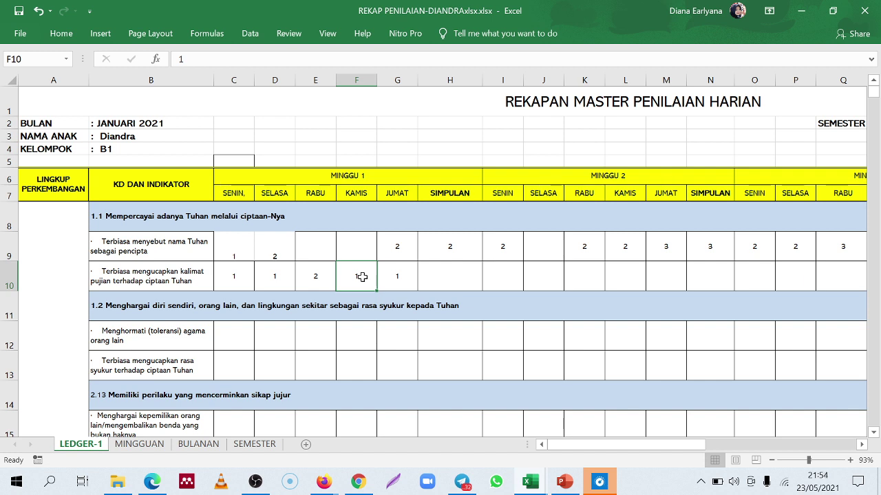
pyautogui.click(402, 272)
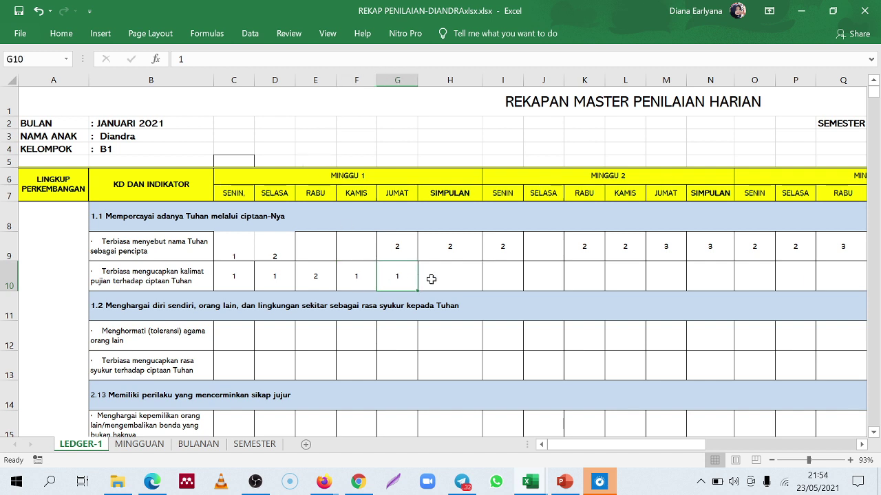
# Enter 1 as the MINGGU 1 SIMPULAN for the second 1.1 indicator in H10
pyautogui.click(457, 287)
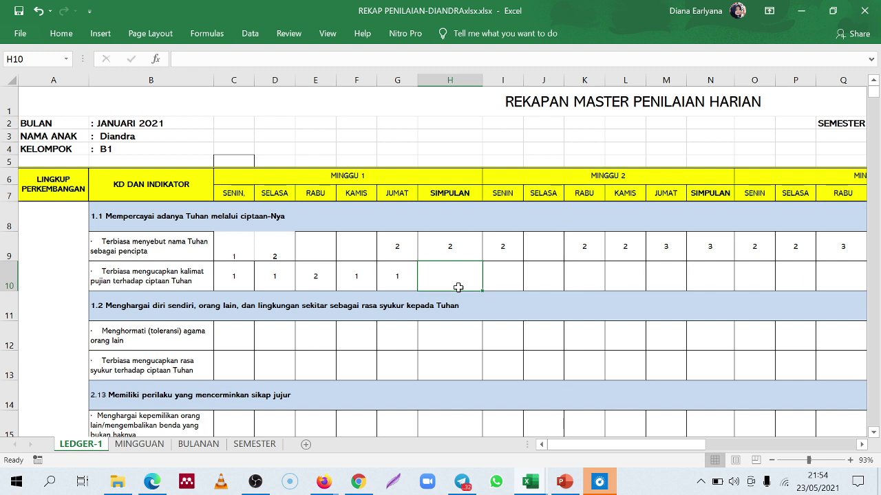
pyautogui.write('1')
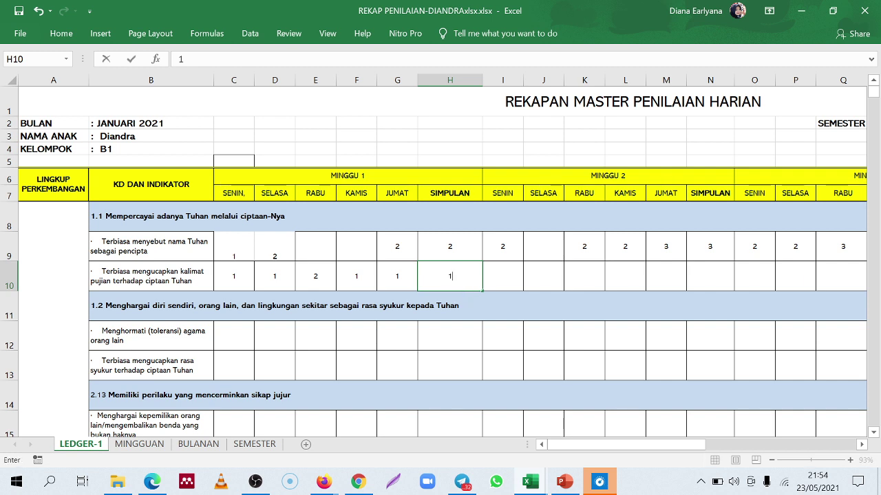
pyautogui.click(303, 296)
# Compare the RABU to JUMAT scores in row 10 with the SIMPULAN in H10
pyautogui.click(326, 280)
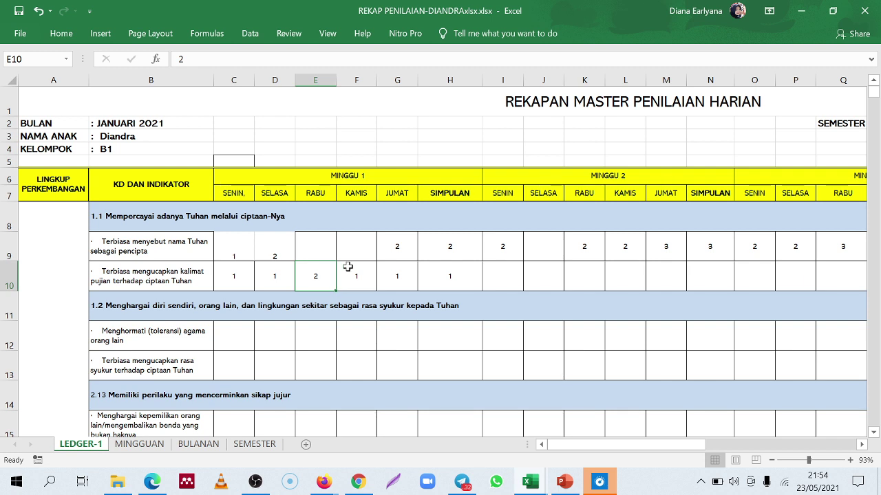
pyautogui.click(358, 270)
pyautogui.click(420, 288)
pyautogui.click(394, 278)
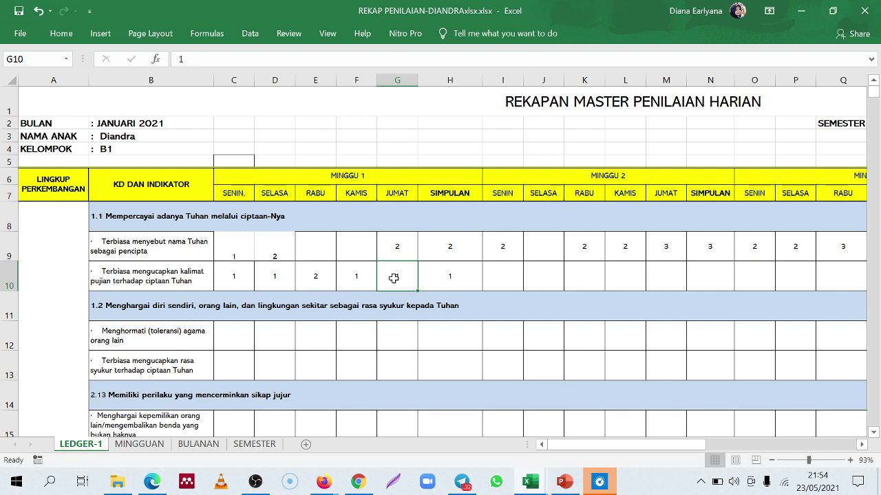
pyautogui.click(501, 273)
pyautogui.click(430, 276)
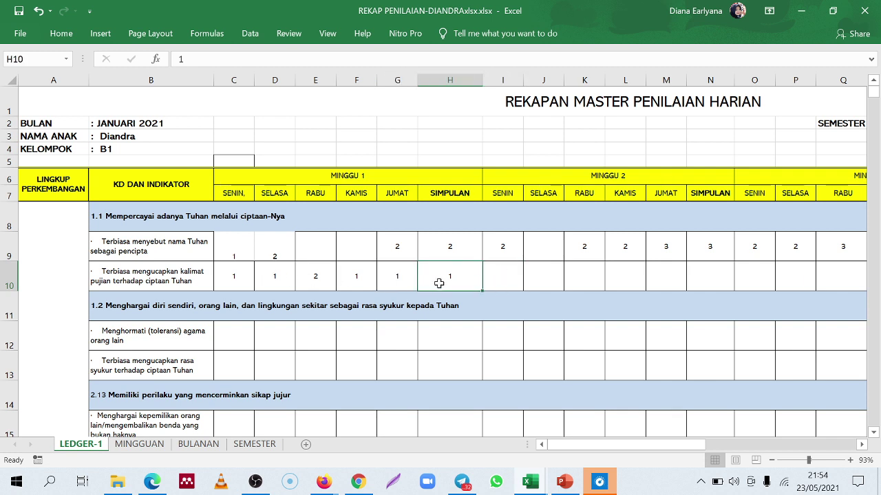
# Examine the first 1.1 indicator's MINGGU 1 scores in C9:G9 and compare them with the SIMPULAN in H9
pyautogui.click(244, 242)
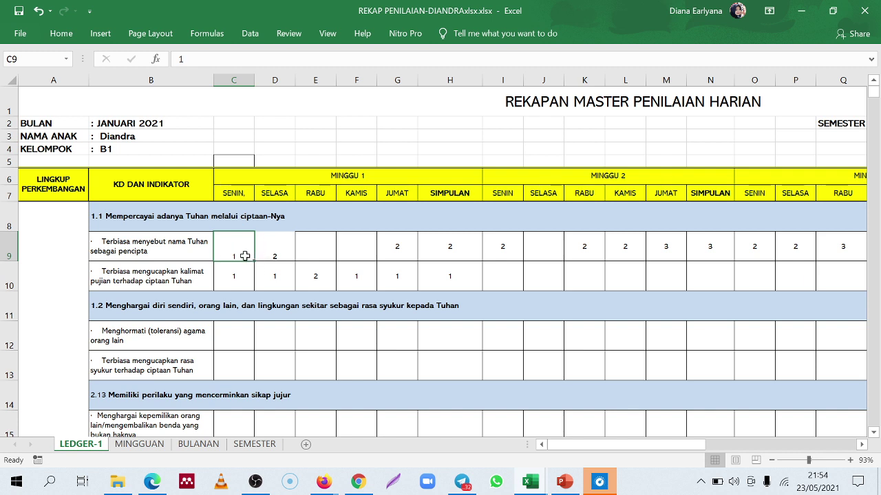
pyautogui.click(277, 252)
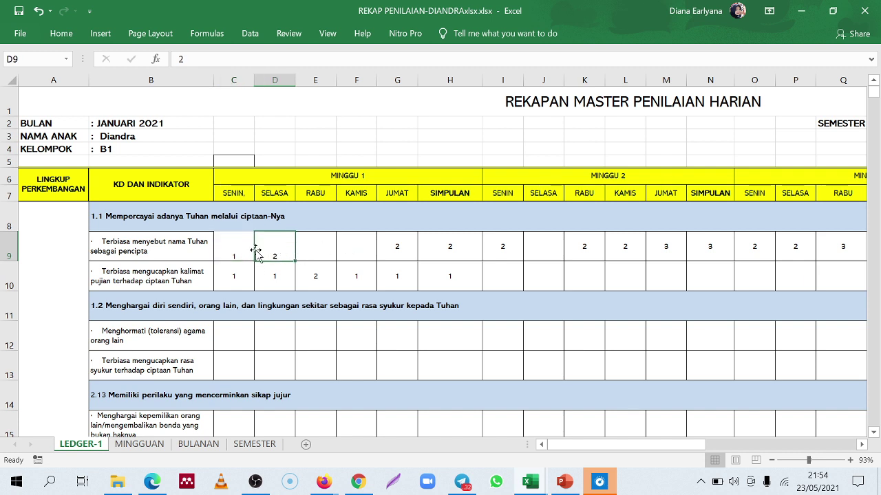
pyautogui.click(321, 248)
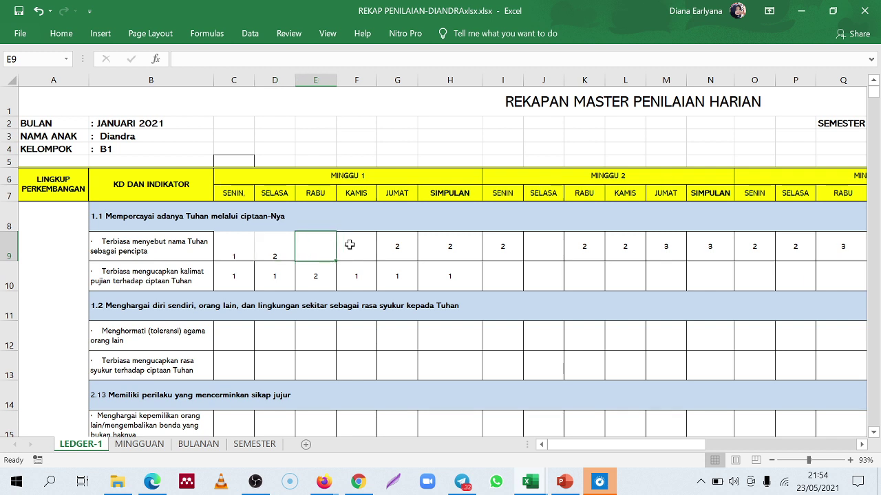
pyautogui.click(349, 244)
pyautogui.click(392, 259)
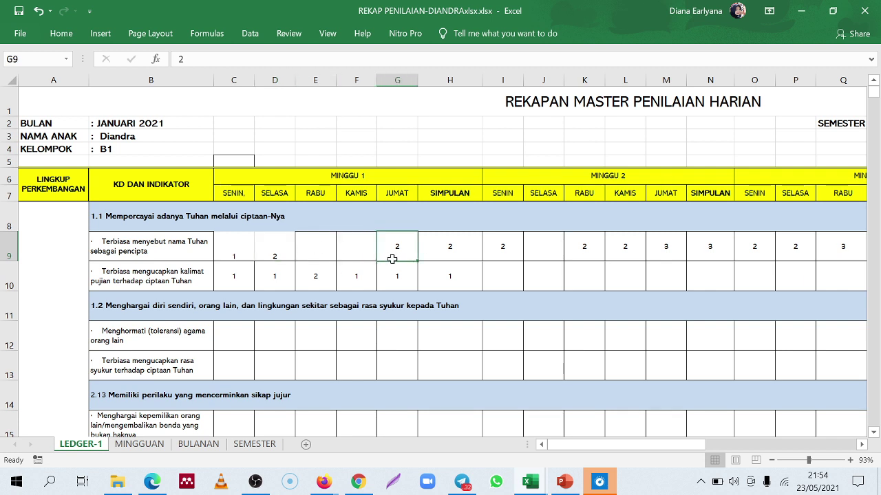
pyautogui.click(435, 251)
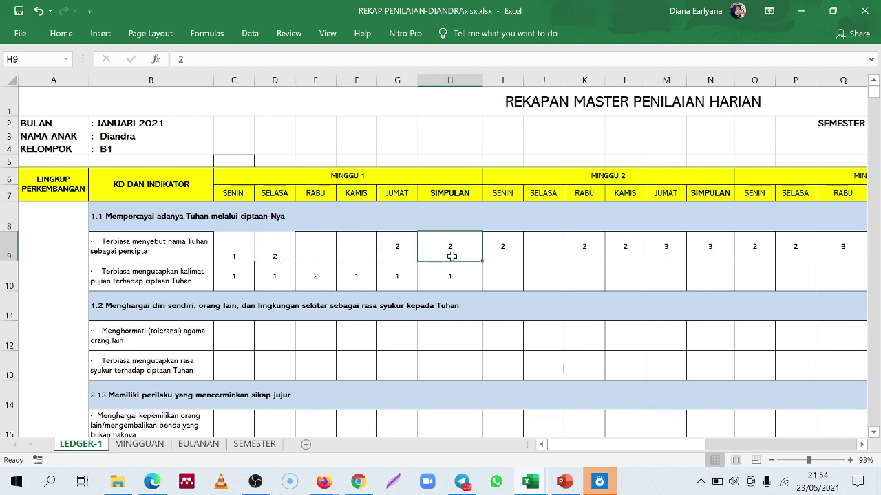
pyautogui.click(269, 254)
pyautogui.click(396, 245)
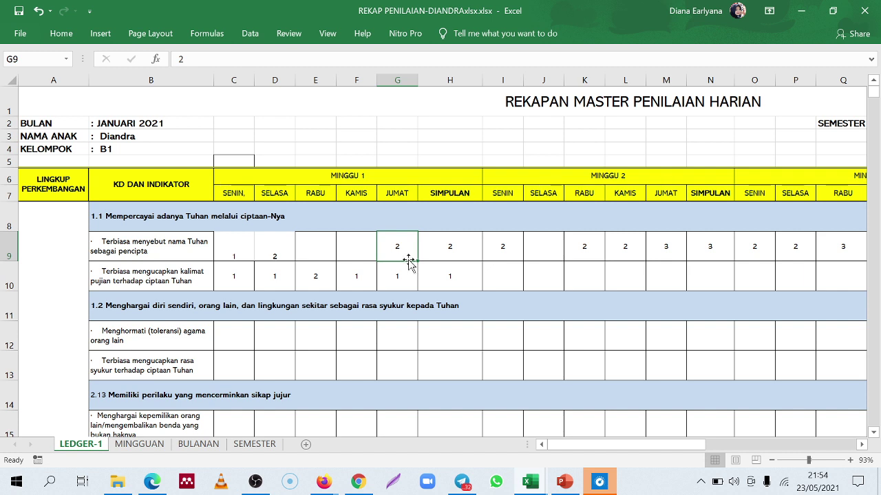
pyautogui.click(286, 254)
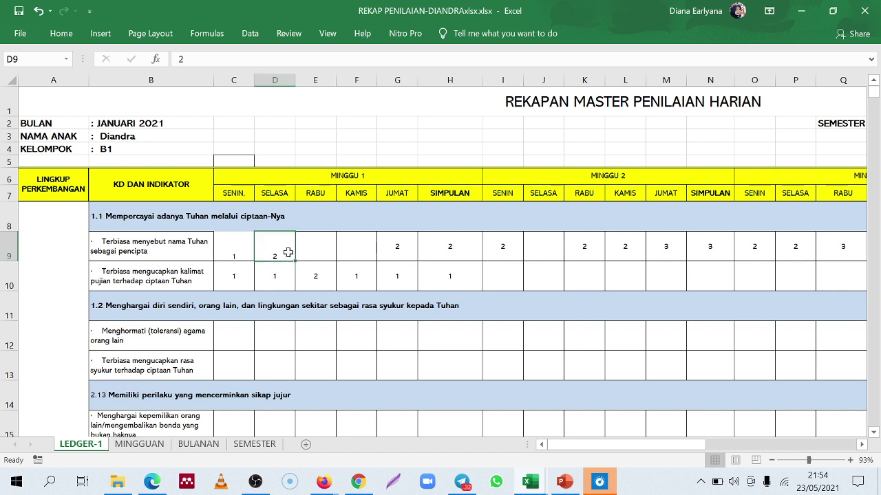
pyautogui.click(402, 254)
pyautogui.click(443, 256)
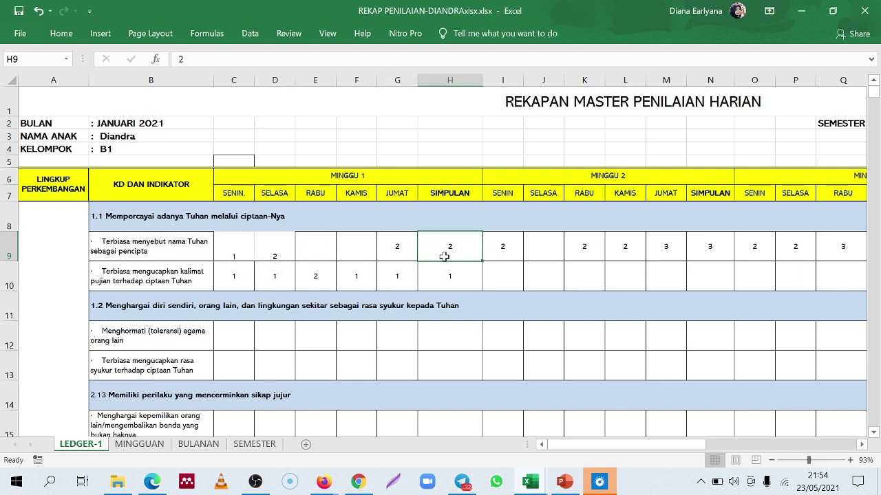
# Examine the first 1.1 indicator's MINGGU 2 scores in I9:M9 and compare them with the SIMPULAN in N9
pyautogui.moveTo(568, 445); pyautogui.dragTo(590, 446)
pyautogui.click(275, 256)
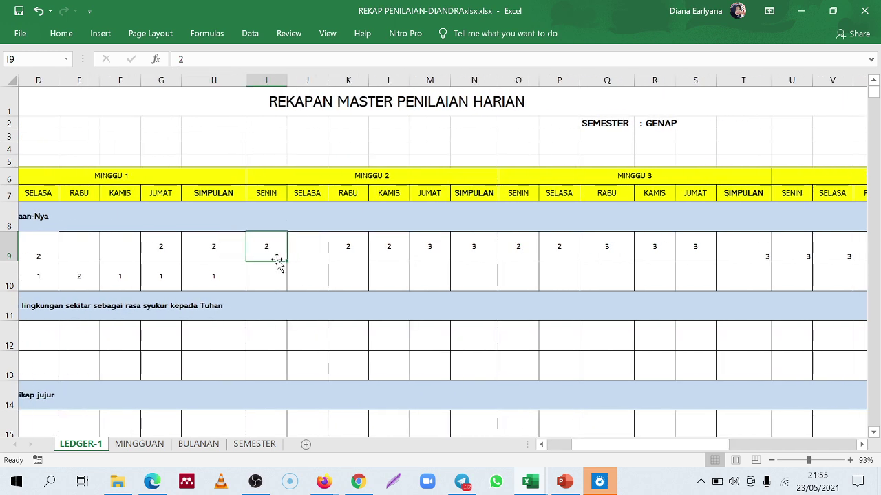
pyautogui.click(344, 246)
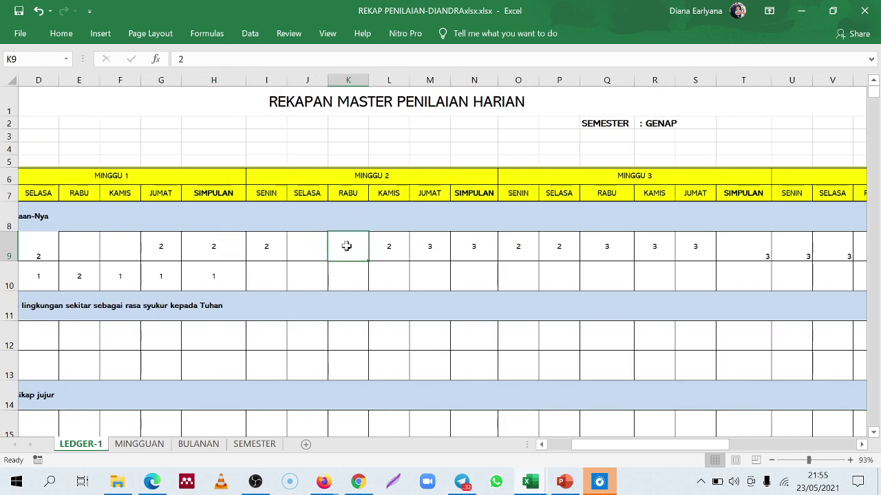
pyautogui.click(388, 250)
pyautogui.write('2')
pyautogui.press('Tab')
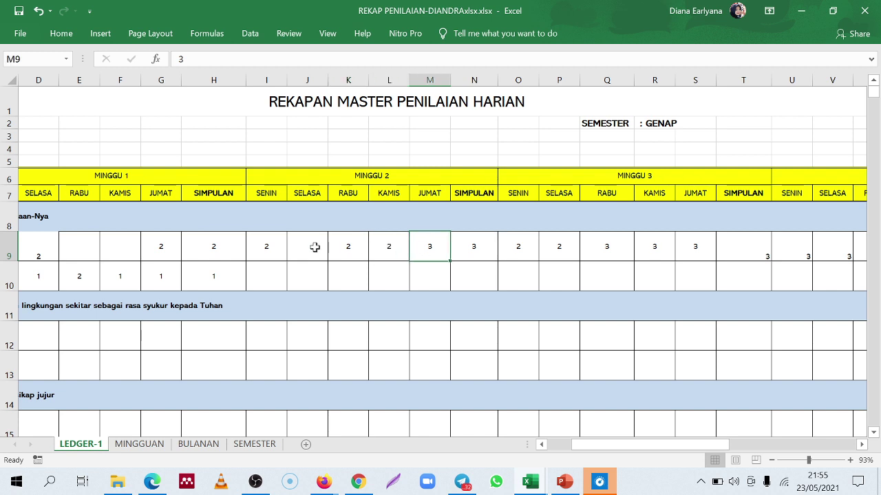
pyautogui.click(269, 251)
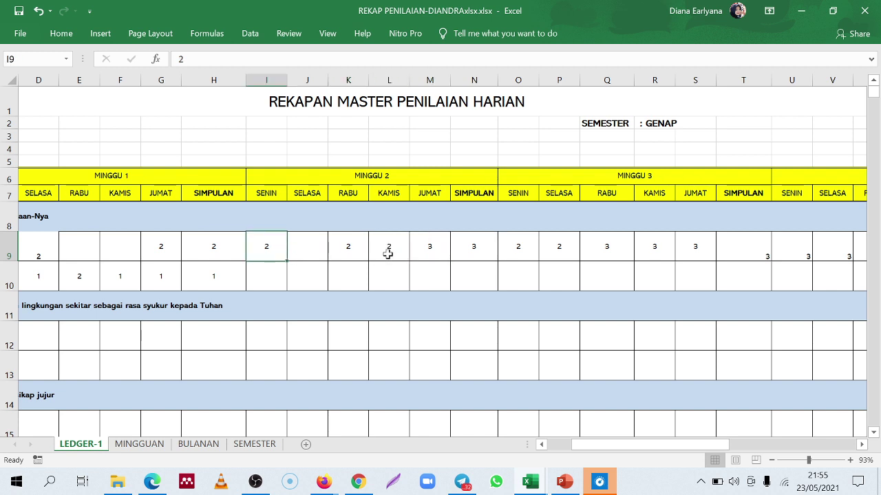
pyautogui.click(437, 239)
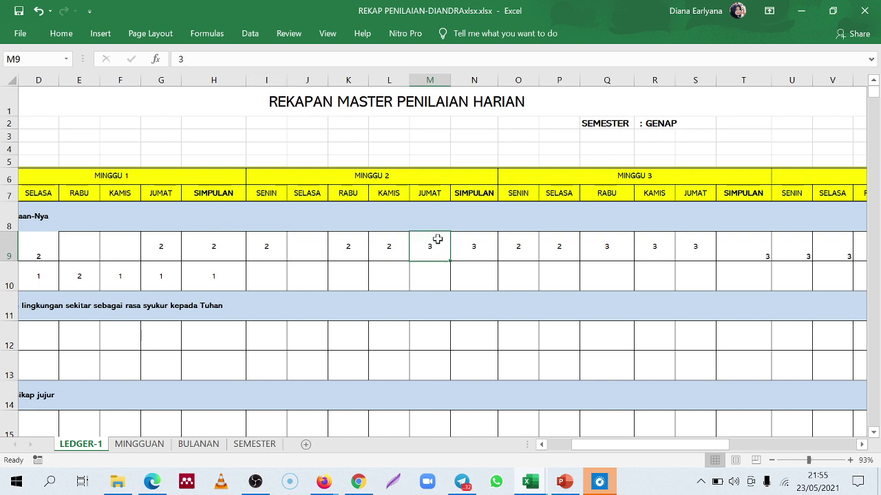
pyautogui.click(463, 255)
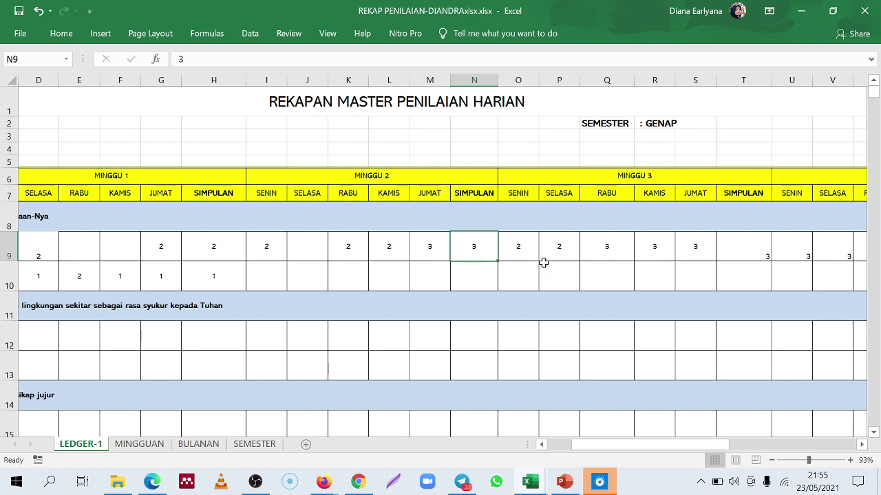
# Examine the first 1.1 indicator's MINGGU 3 scores in O9:S9 and compare them with the SIMPULAN in T9
pyautogui.moveTo(592, 445); pyautogui.dragTo(608, 446)
pyautogui.click(448, 250)
pyautogui.click(478, 248)
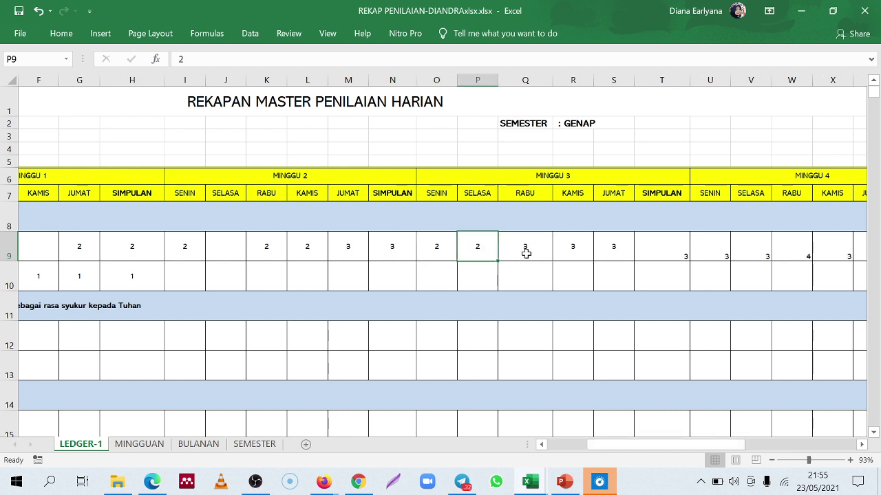
pyautogui.click(525, 252)
pyautogui.click(570, 251)
pyautogui.click(613, 250)
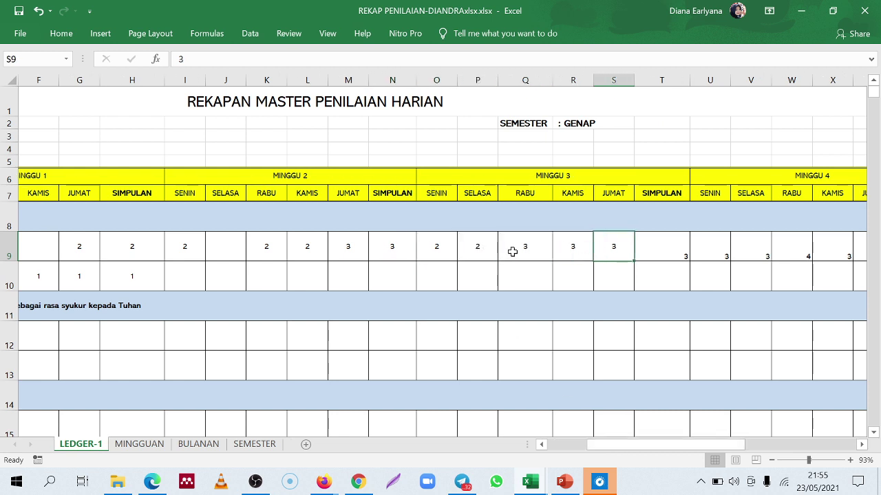
pyautogui.click(432, 254)
pyautogui.moveTo(432, 254); pyautogui.dragTo(613, 249)
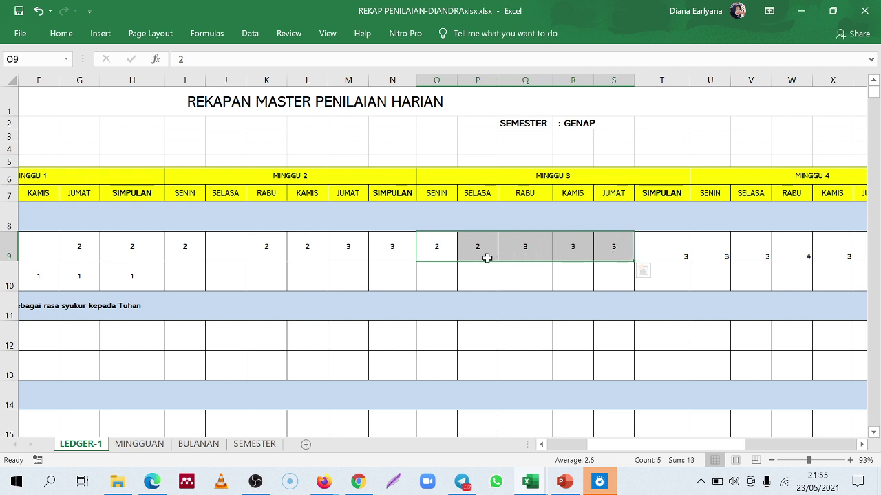
pyautogui.click(659, 252)
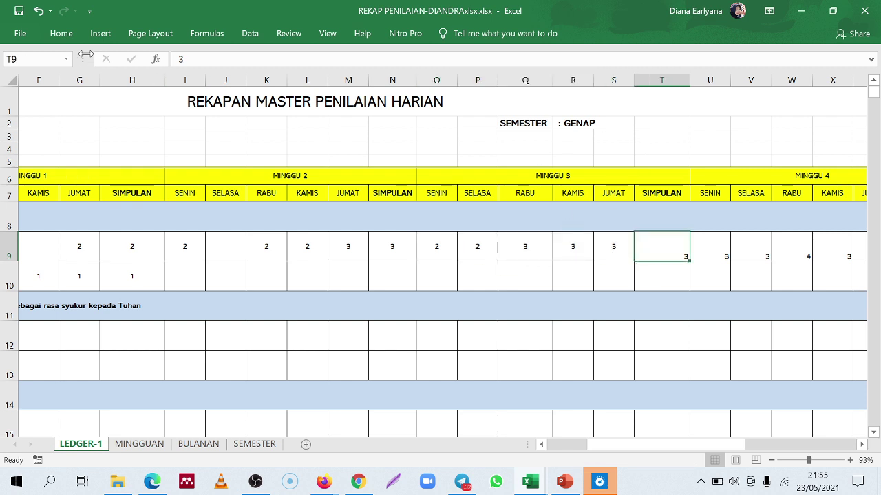
# Widen column Z slightly to fit the MINGGU 4 SIMPULAN heading on one line, and compare the MINGGU 4 scores in row 9 with Z9
pyautogui.moveTo(591, 446); pyautogui.dragTo(633, 444)
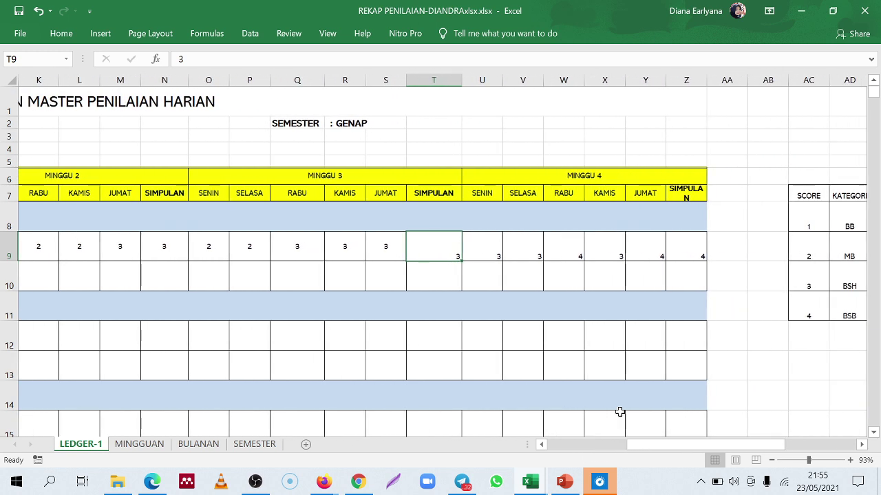
pyautogui.click(480, 252)
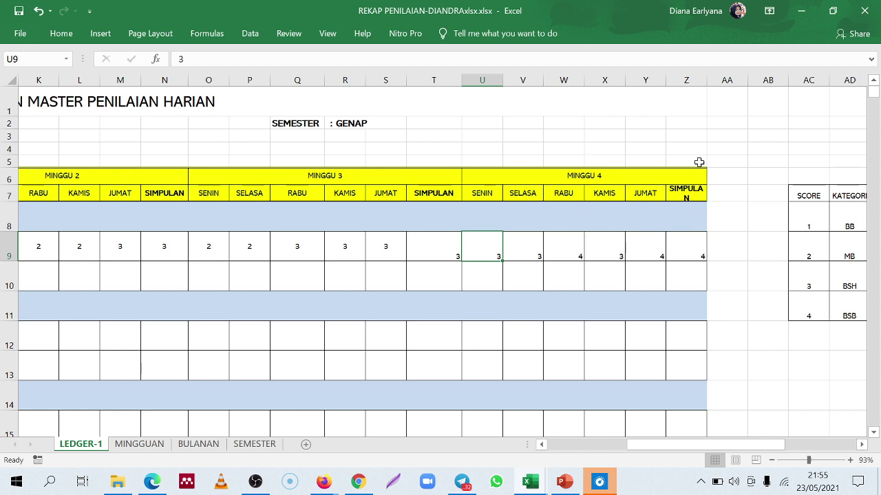
pyautogui.moveTo(710, 82); pyautogui.dragTo(714, 83)
pyautogui.click(647, 248)
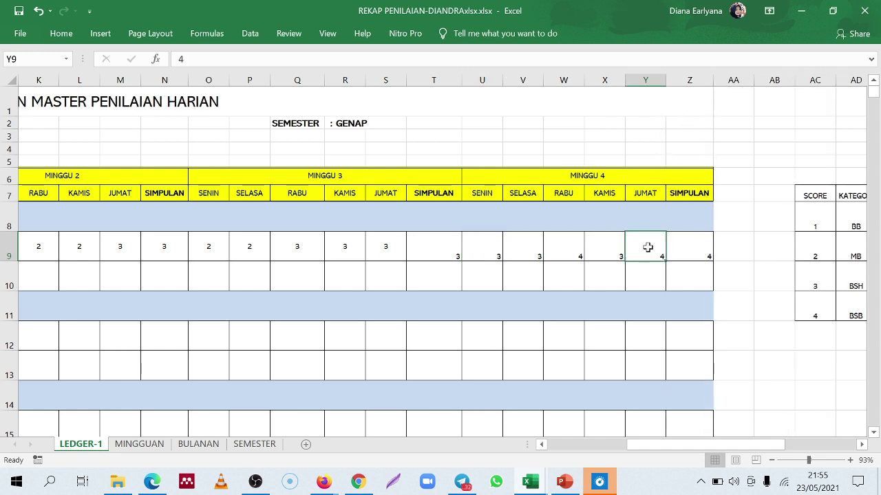
pyautogui.click(681, 241)
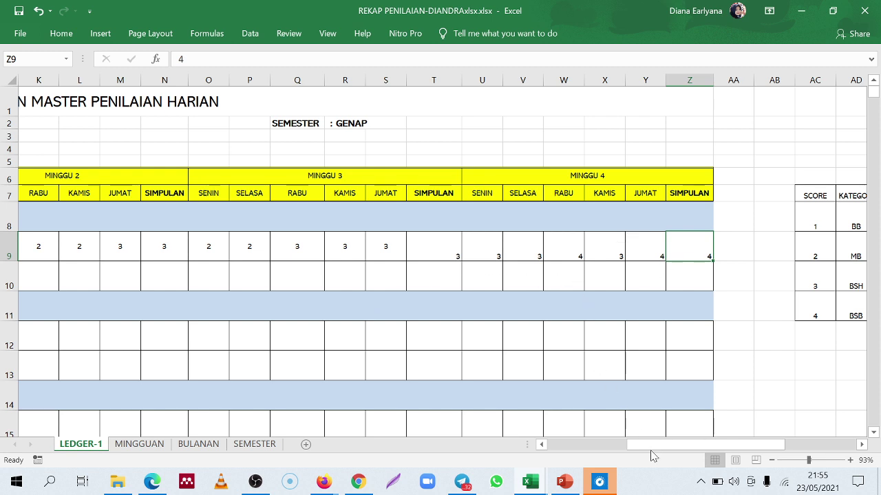
# Enter the second 1.1 indicator's MINGGU 2 daily scores 2, 2, 3, 3 and 2 in I10:M10
pyautogui.moveTo(654, 455); pyautogui.dragTo(614, 455)
pyautogui.click(194, 285)
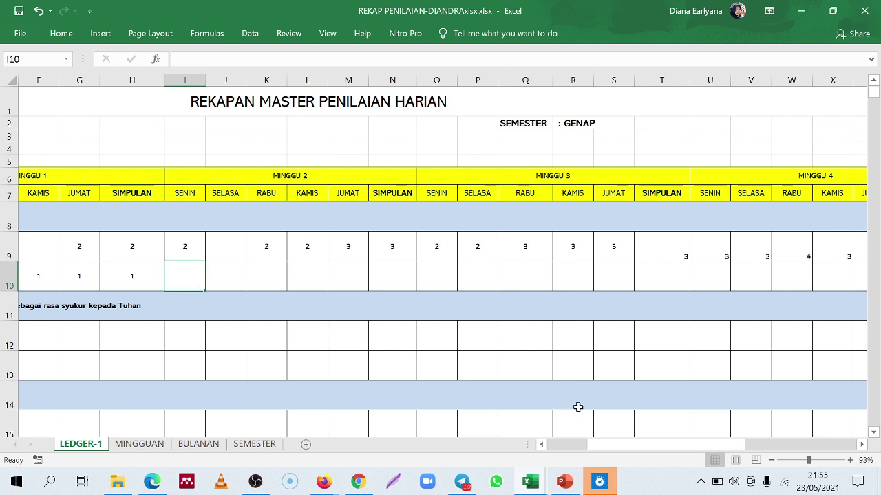
pyautogui.moveTo(680, 447); pyautogui.dragTo(619, 446)
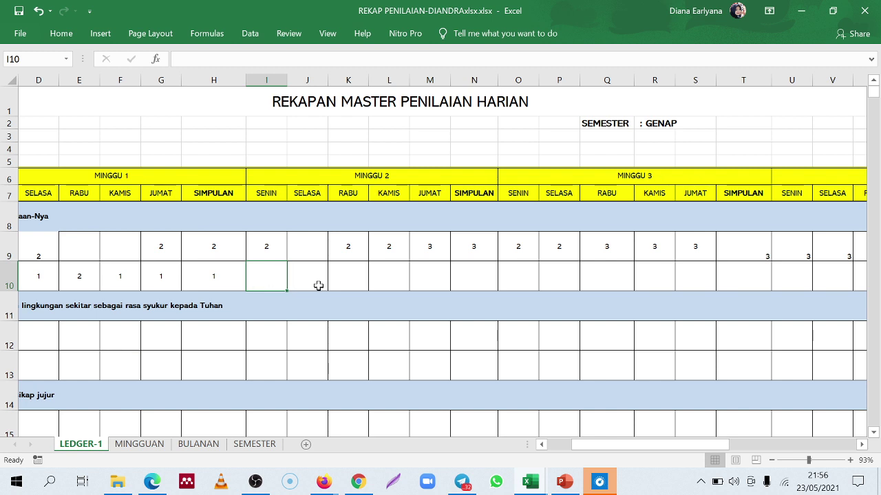
pyautogui.write('2')
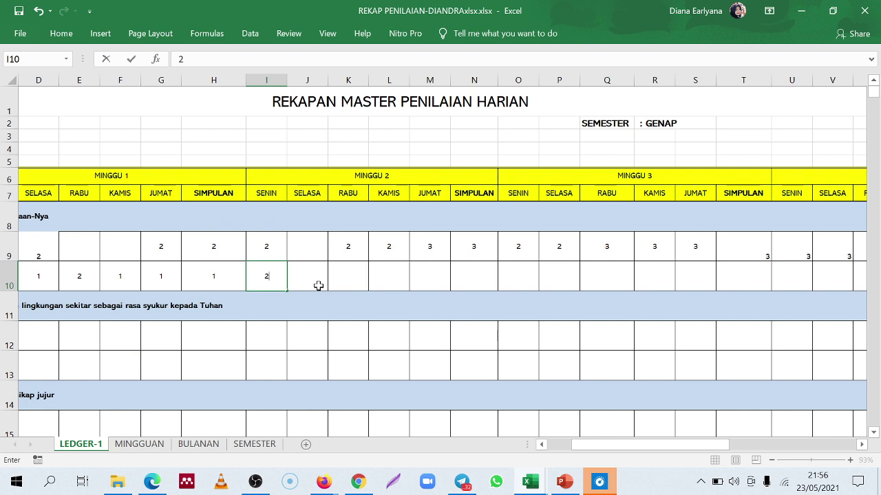
pyautogui.press('Tab')
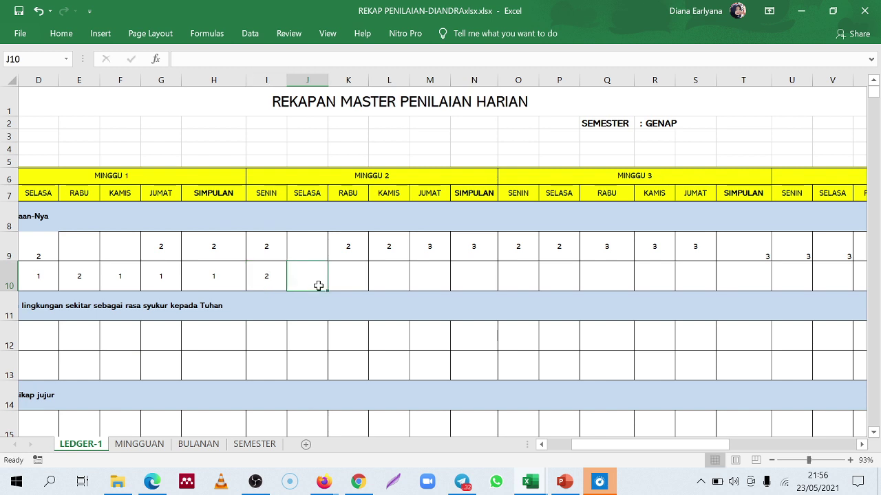
pyautogui.write('2')
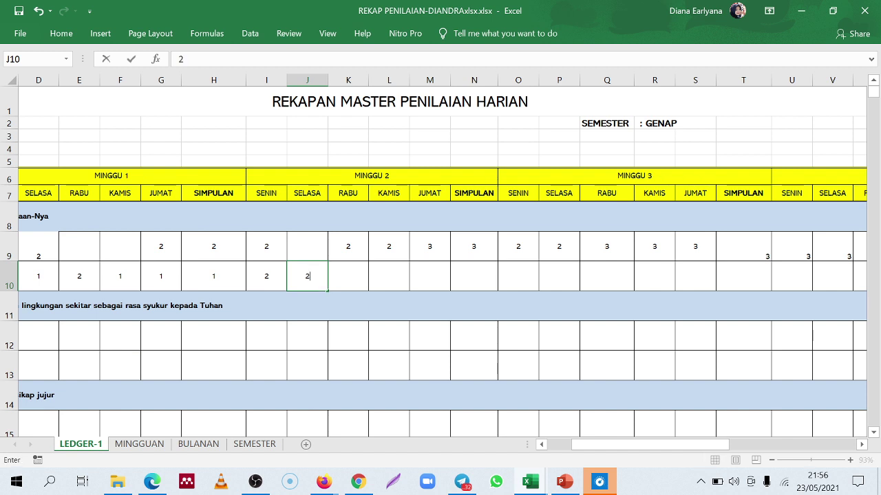
pyautogui.press('Tab')
pyautogui.write('3')
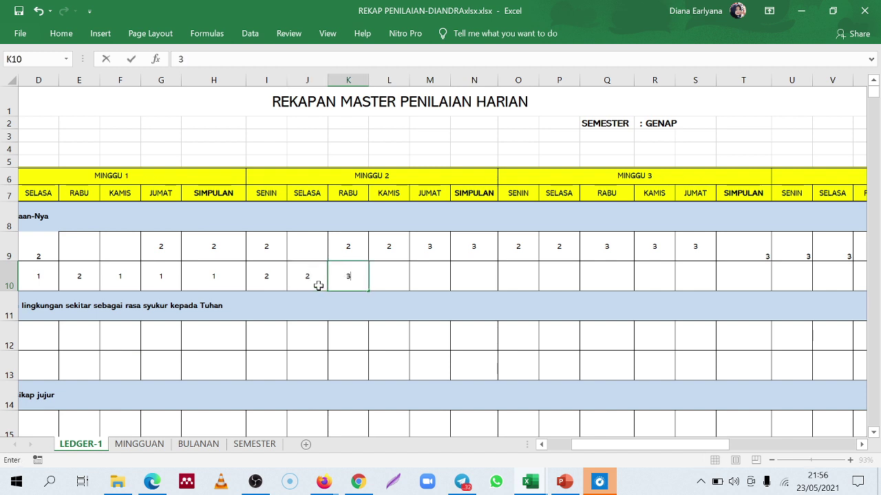
pyautogui.press('Tab')
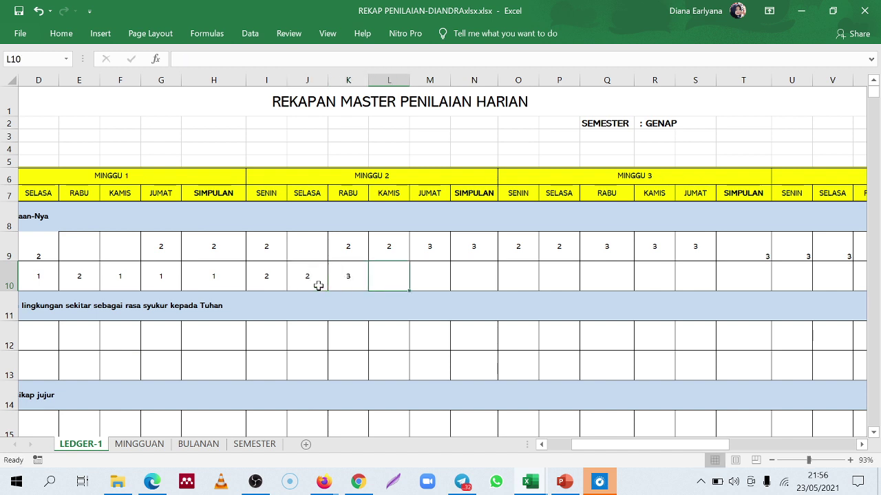
pyautogui.write('3')
pyautogui.press('Tab')
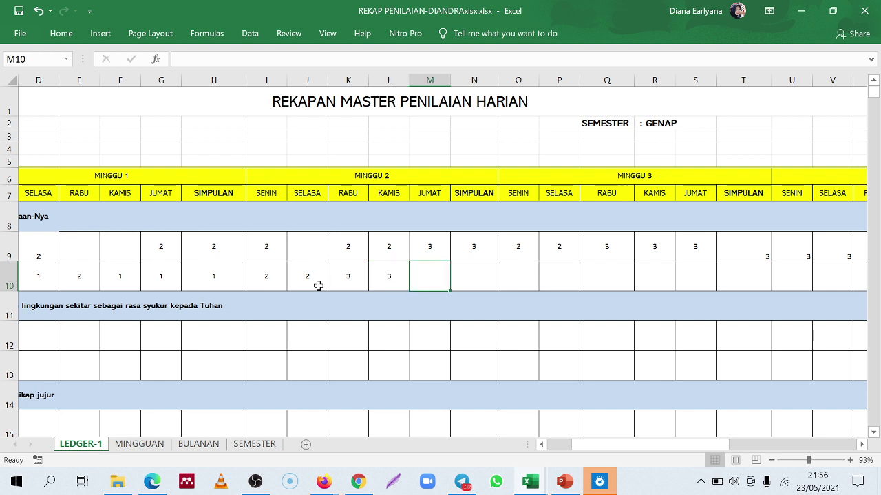
pyautogui.write('2')
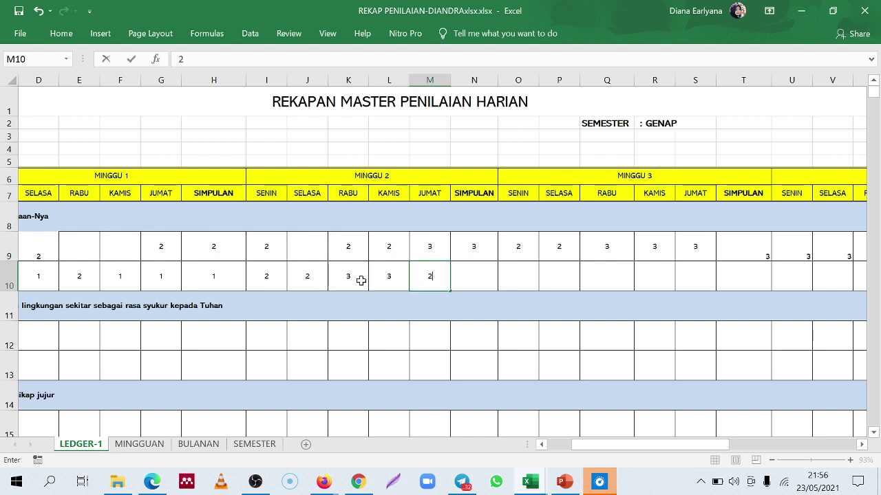
pyautogui.click(404, 289)
# Review the MINGGU 2 scores in I10:M10 and enter 2 as that week's SIMPULAN in N10
pyautogui.click(457, 278)
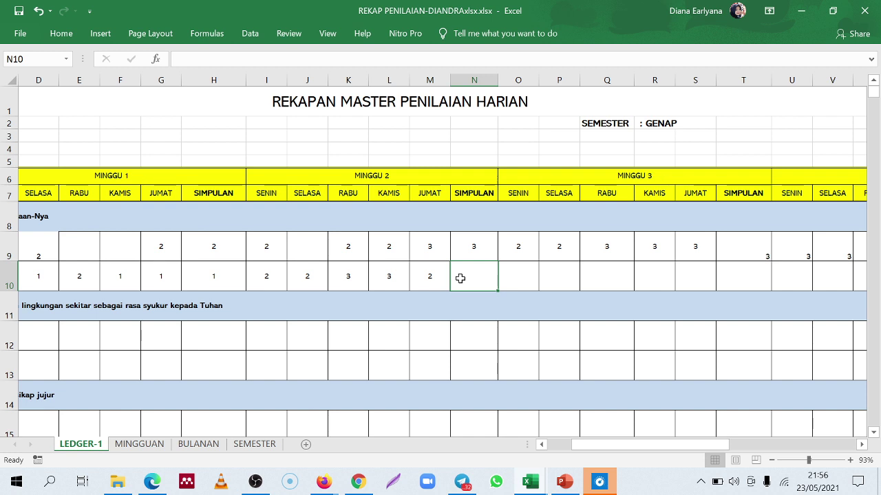
pyautogui.click(282, 278)
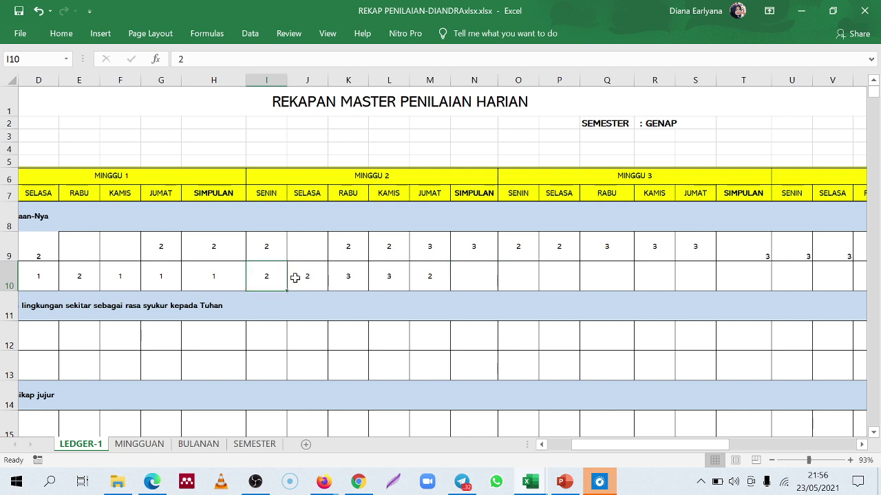
pyautogui.click(391, 278)
pyautogui.click(436, 282)
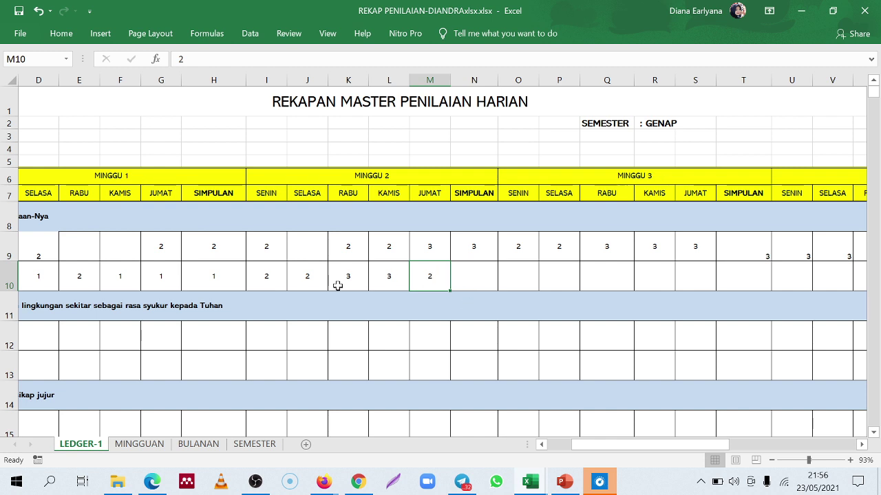
pyautogui.click(298, 278)
pyautogui.click(274, 276)
pyautogui.click(457, 279)
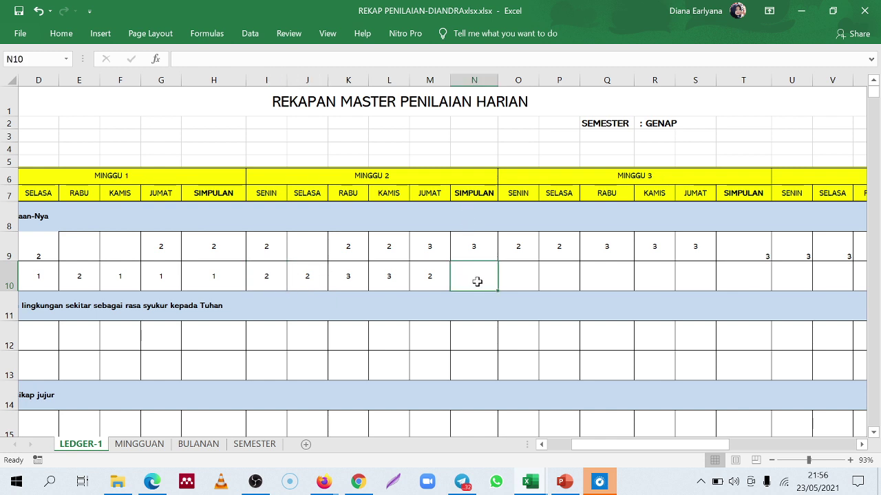
pyautogui.write('2')
pyautogui.click(455, 297)
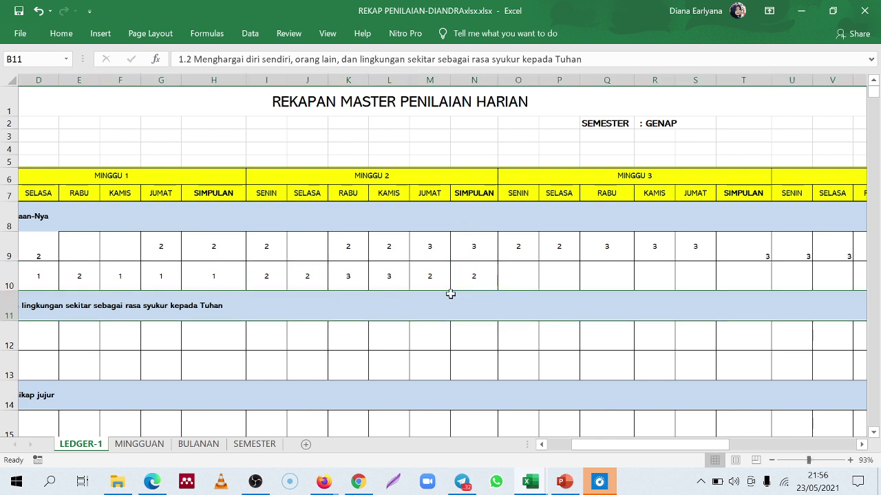
# Compare the RABU, KAMIS and JUMAT scores in K10:M10 with the MINGGU 2 SIMPULAN in N10
pyautogui.moveTo(335, 274); pyautogui.dragTo(379, 262)
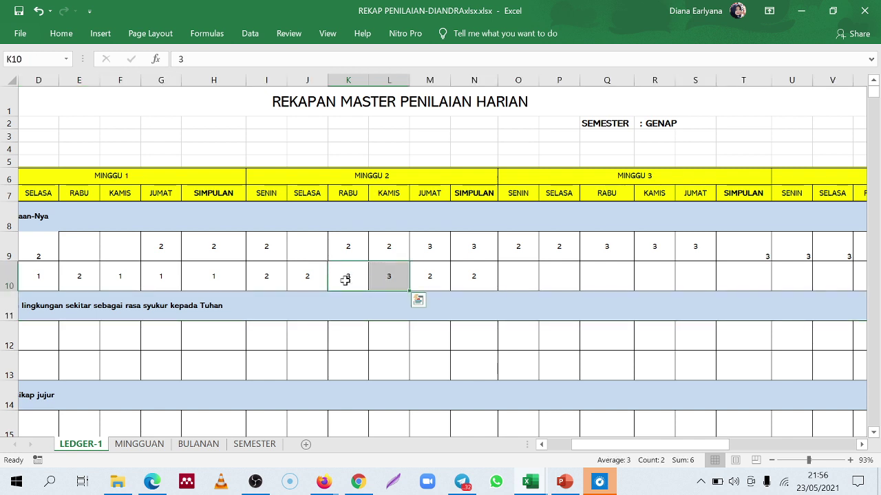
pyautogui.moveTo(345, 279); pyautogui.dragTo(387, 275)
pyautogui.hotkey('ctrl', 'r')
pyautogui.click(432, 276)
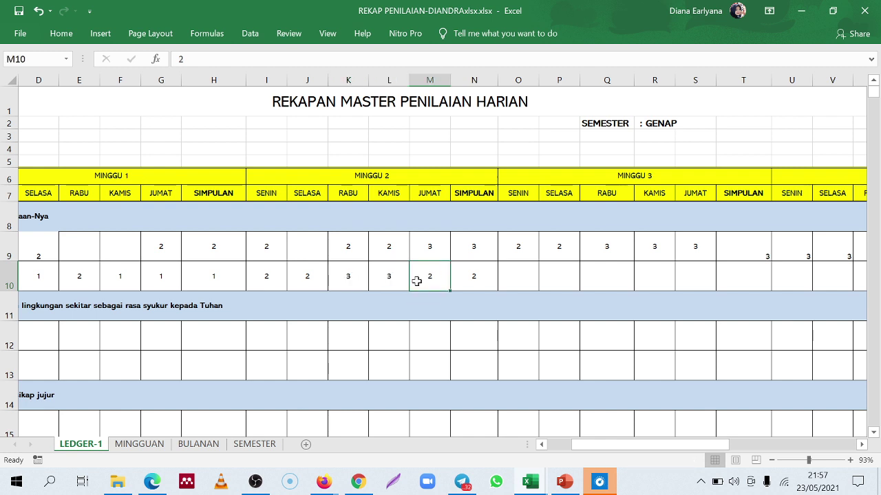
pyautogui.click(480, 287)
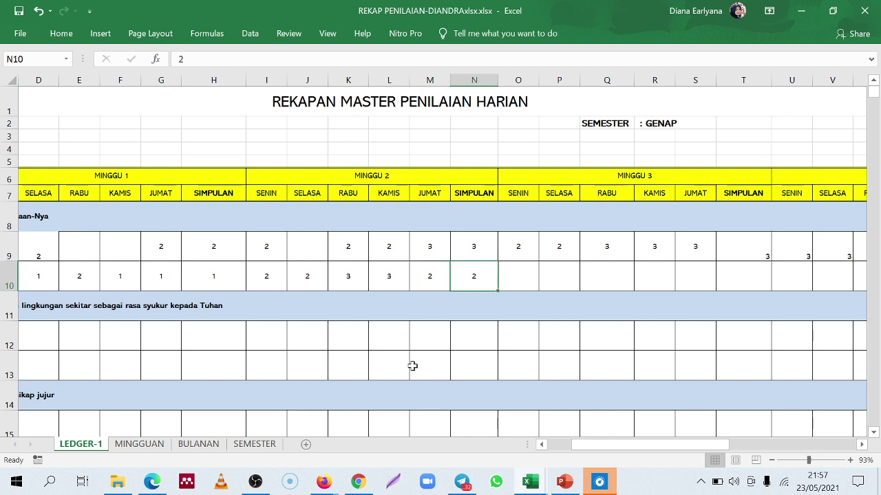
# Enter the second 1.1 indicator's MINGGU 3 daily scores 2, 3, 3, 3 and 3 in O10:S10
pyautogui.click(511, 285)
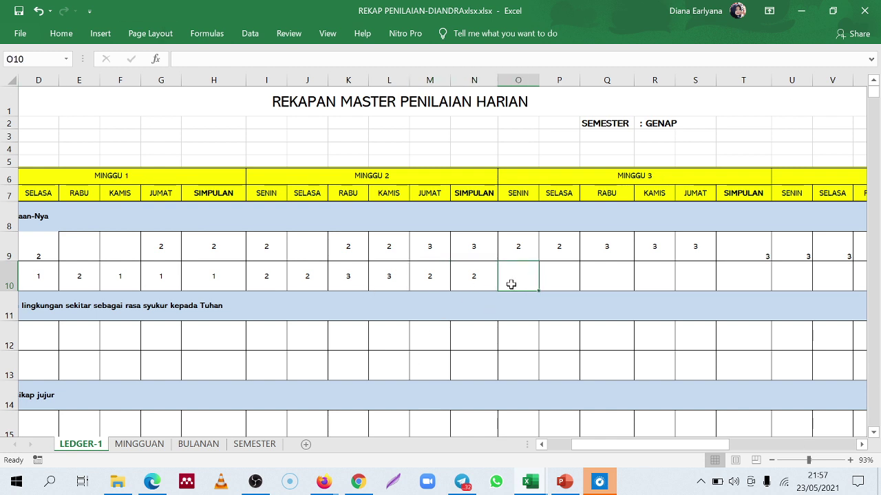
pyautogui.press('F2')
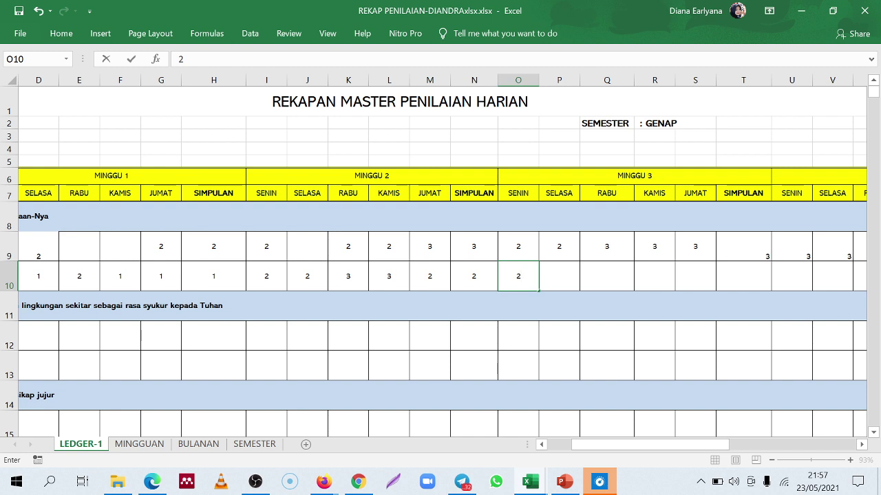
pyautogui.press('Tab')
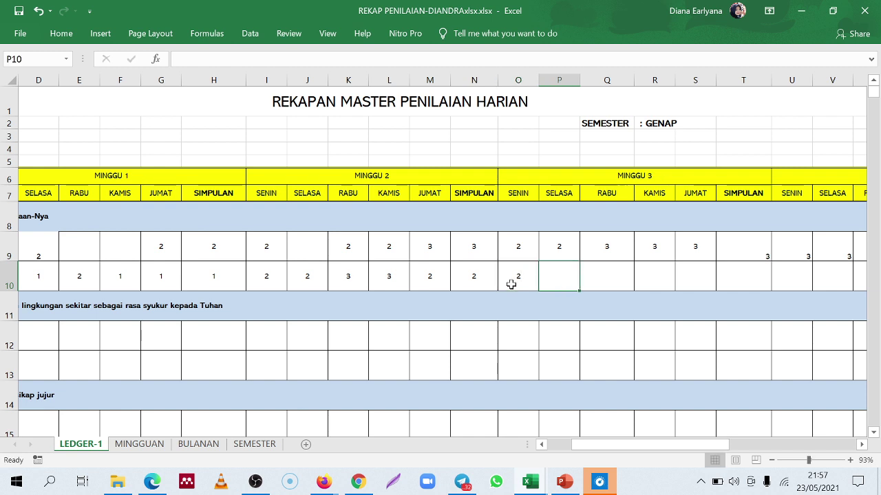
pyautogui.write('3')
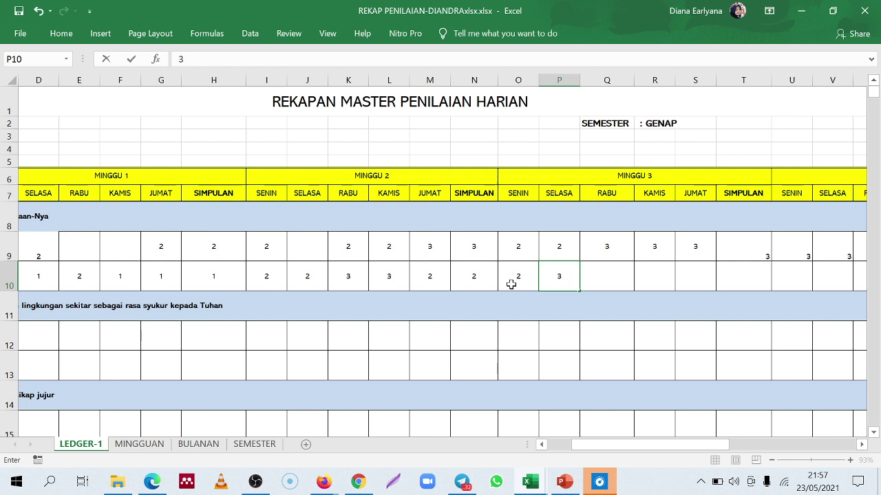
pyautogui.press('Tab')
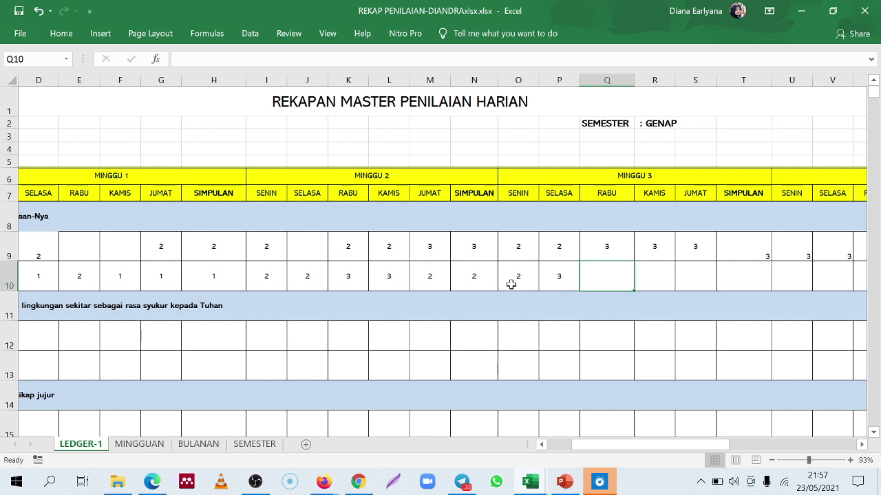
pyautogui.write('3')
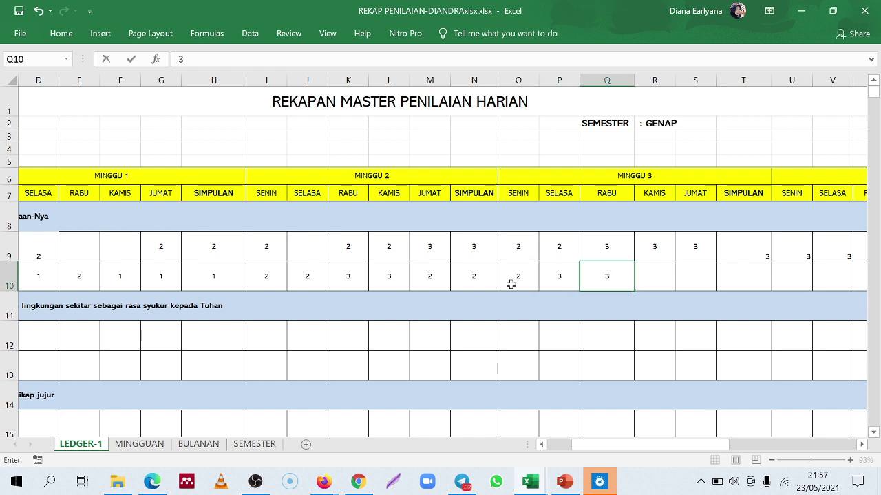
pyautogui.press('Tab')
pyautogui.write('3')
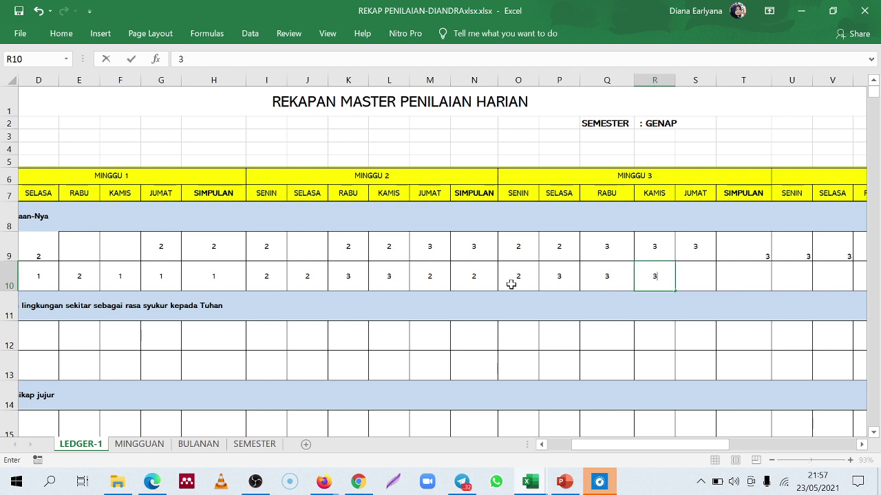
pyautogui.press('Tab')
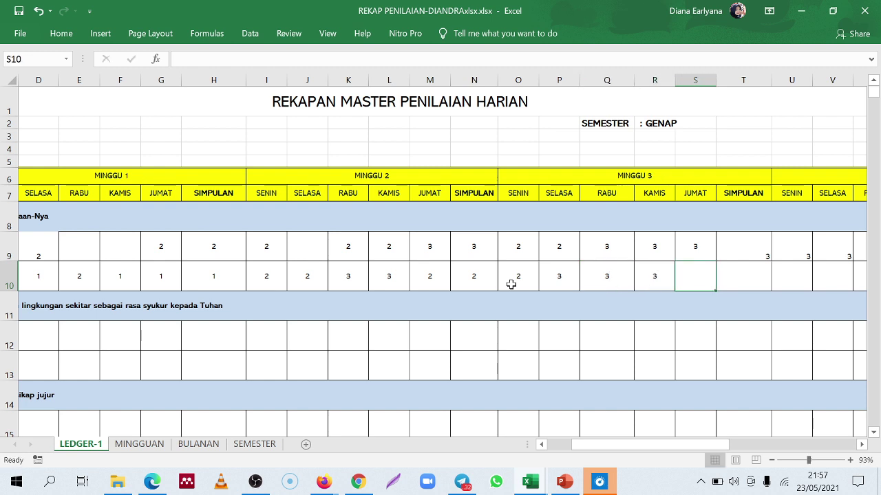
pyautogui.write('3')
pyautogui.press('Tab')
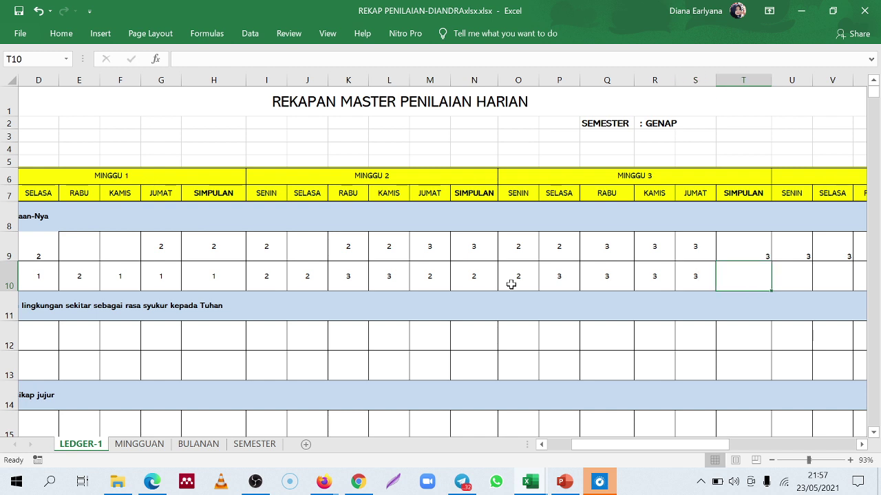
# Enter 3 as the MINGGU 3 SIMPULAN in T10 and check it against the daily scores in O10:S10
pyautogui.write('3')
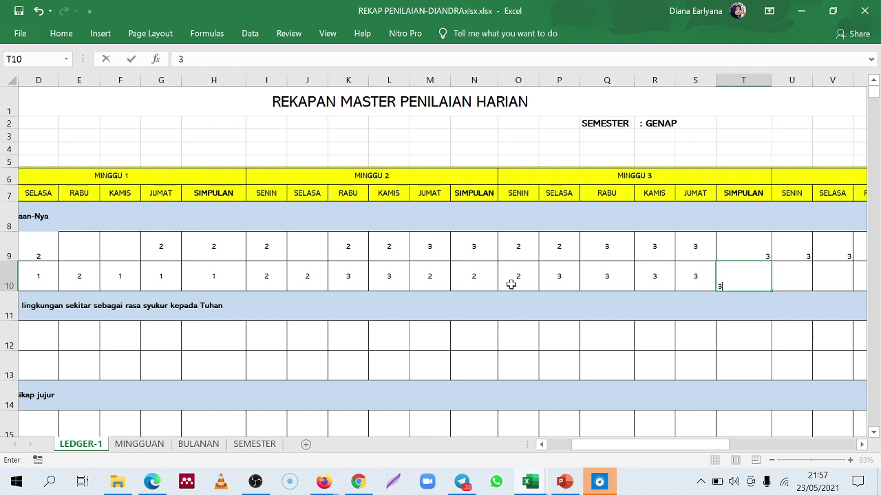
pyautogui.press('Tab')
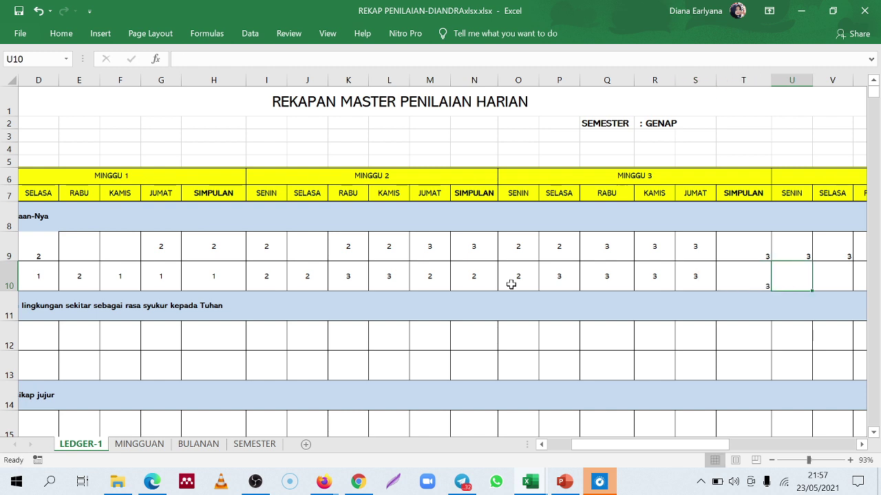
pyautogui.moveTo(698, 246); pyautogui.dragTo(697, 278)
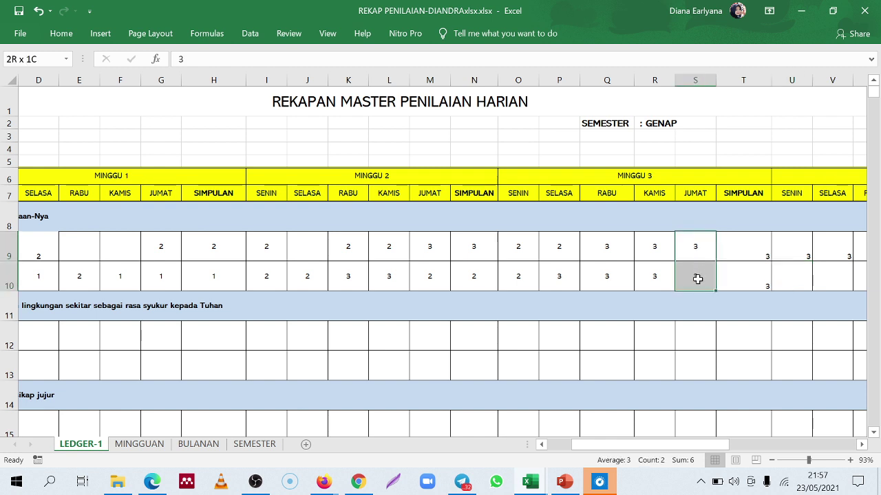
pyautogui.moveTo(536, 277); pyautogui.dragTo(623, 277)
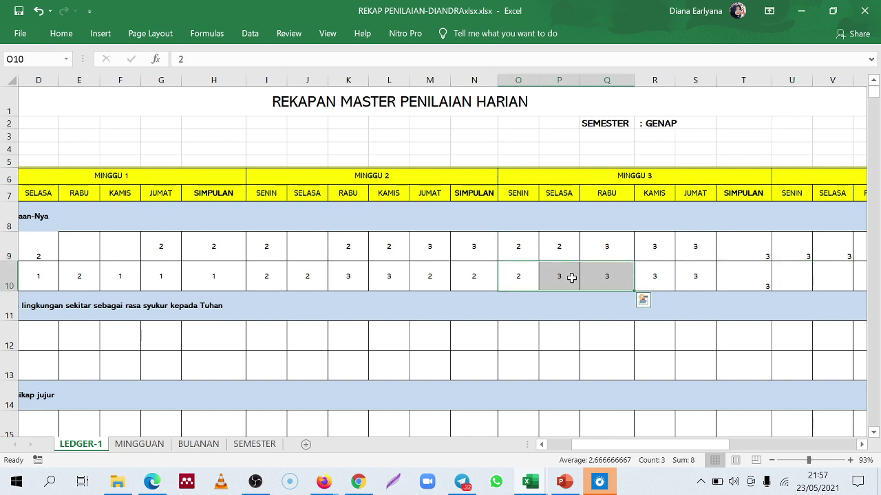
pyautogui.click(571, 277)
pyautogui.moveTo(524, 280); pyautogui.dragTo(676, 291)
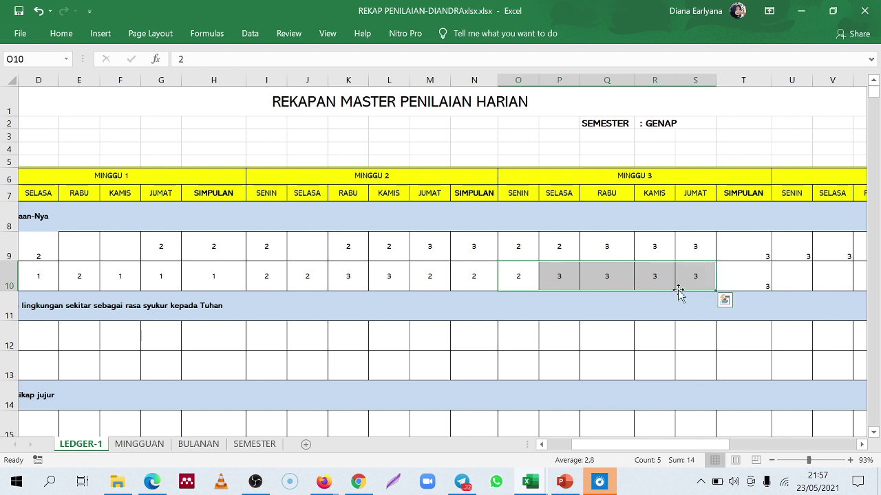
# Enter the second 1.1 indicator's MINGGU 4 daily scores 3, 3, 3, 2 and 3 in U10:Y10
pyautogui.moveTo(605, 448); pyautogui.dragTo(647, 448)
pyautogui.click(565, 277)
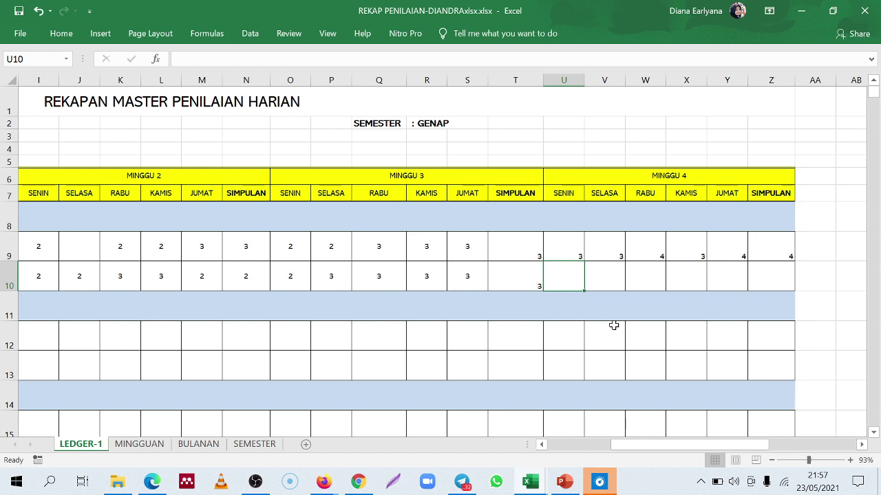
pyautogui.write('3')
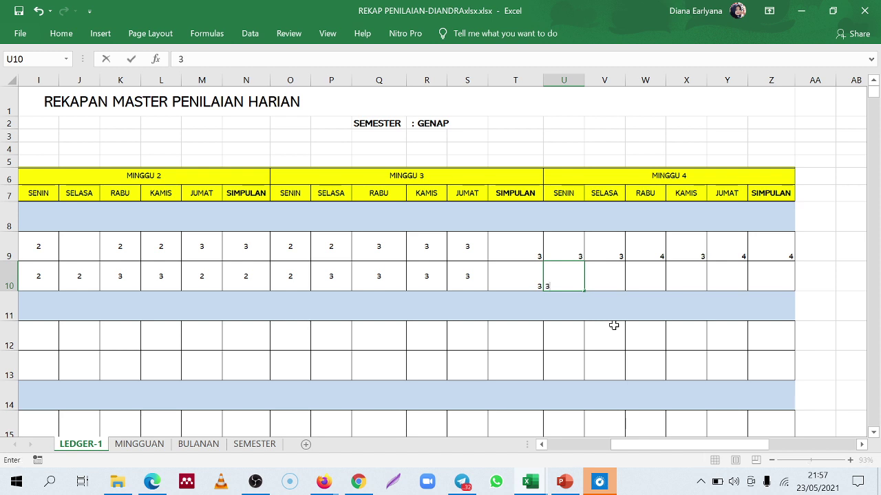
pyautogui.press('Tab')
pyautogui.write('3')
pyautogui.press('Tab')
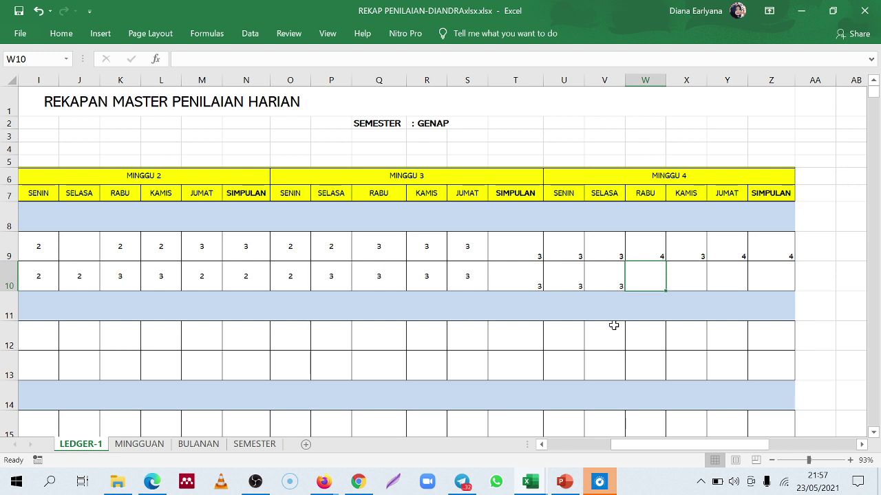
pyautogui.write('3')
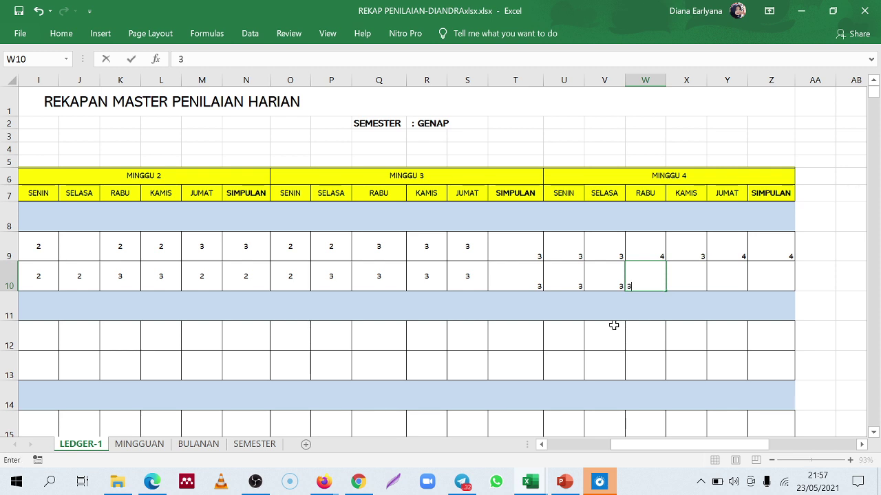
pyautogui.press('Tab')
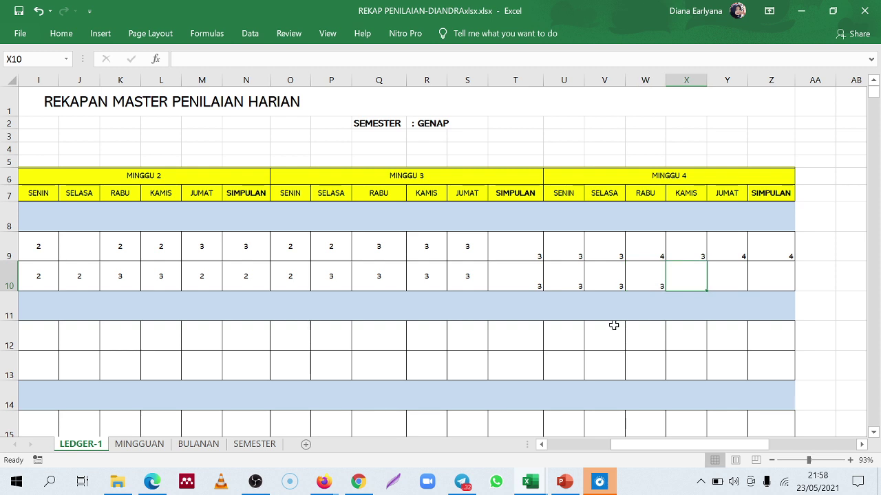
pyautogui.write('2')
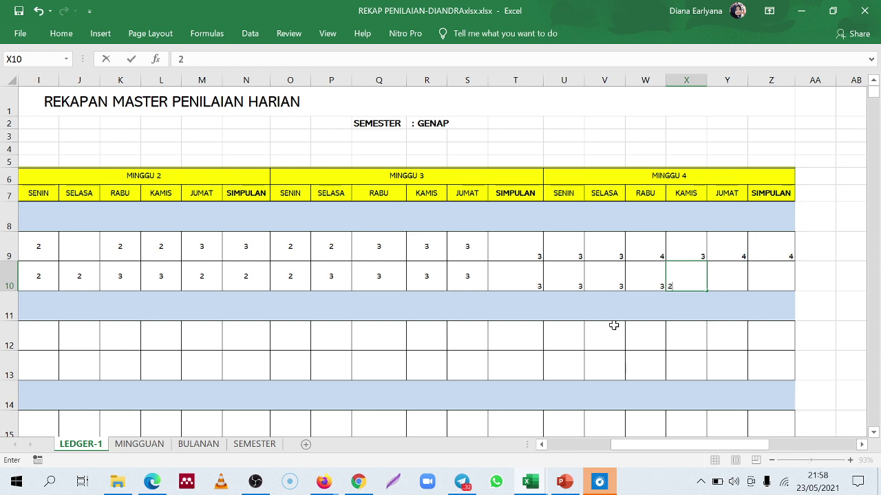
pyautogui.press('Tab')
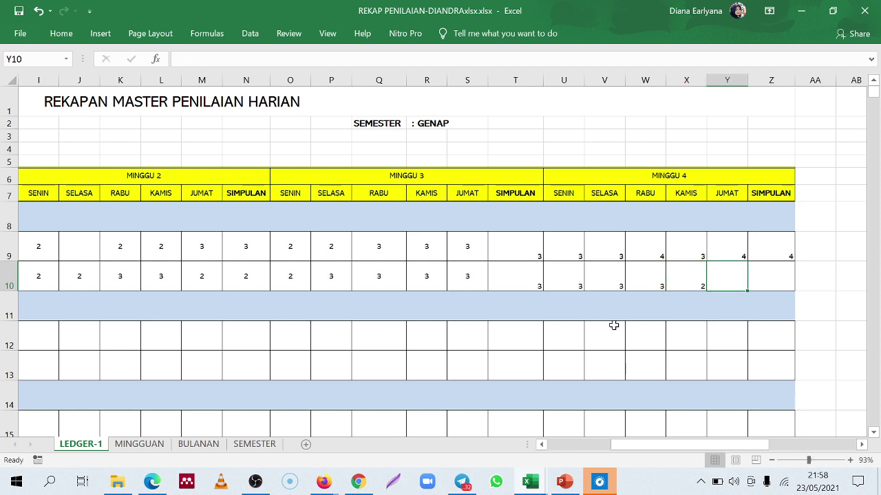
pyautogui.write('3')
pyautogui.press('Tab')
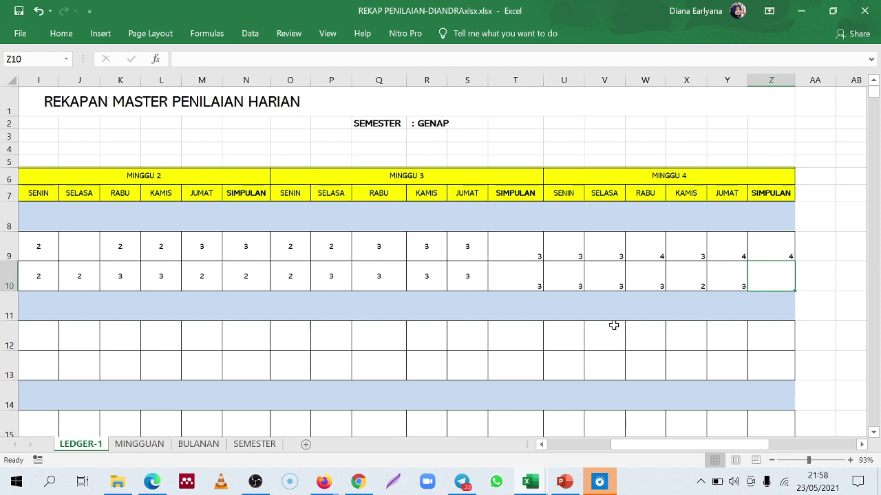
# Review the MINGGU 4 daily scores in U10:Y10 and enter 3 as that week's SIMPULAN in Z10
pyautogui.moveTo(576, 286); pyautogui.dragTo(729, 284)
pyautogui.click(663, 277)
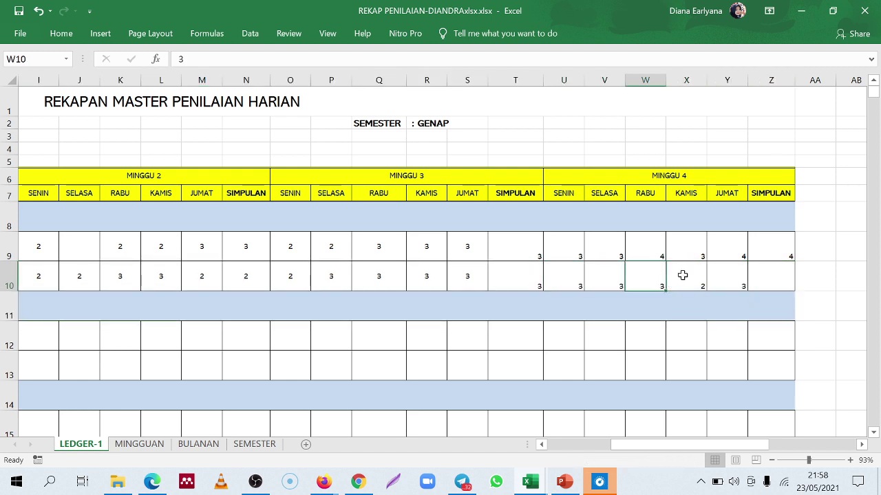
pyautogui.click(681, 275)
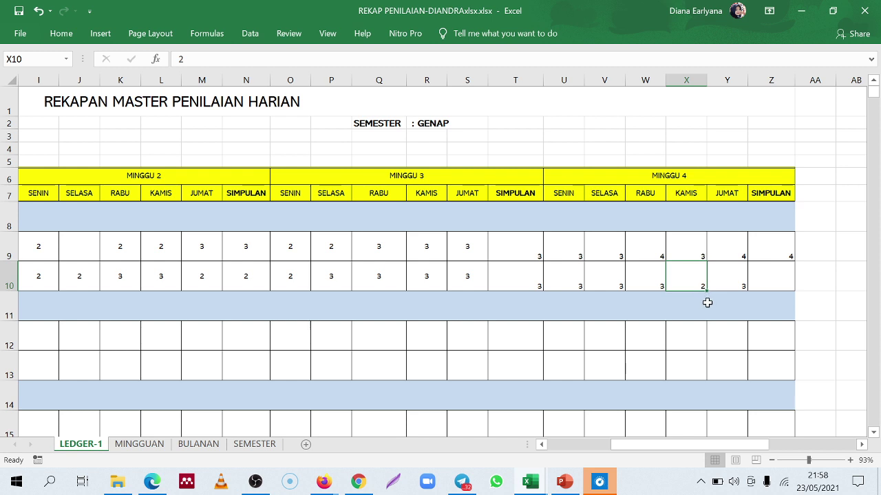
pyautogui.click(755, 284)
pyautogui.click(702, 277)
pyautogui.click(750, 280)
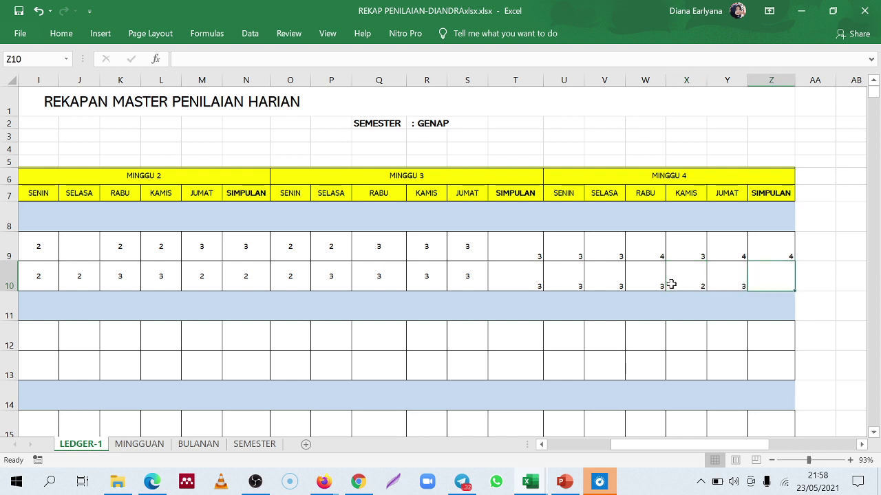
pyautogui.moveTo(580, 279); pyautogui.dragTo(757, 277)
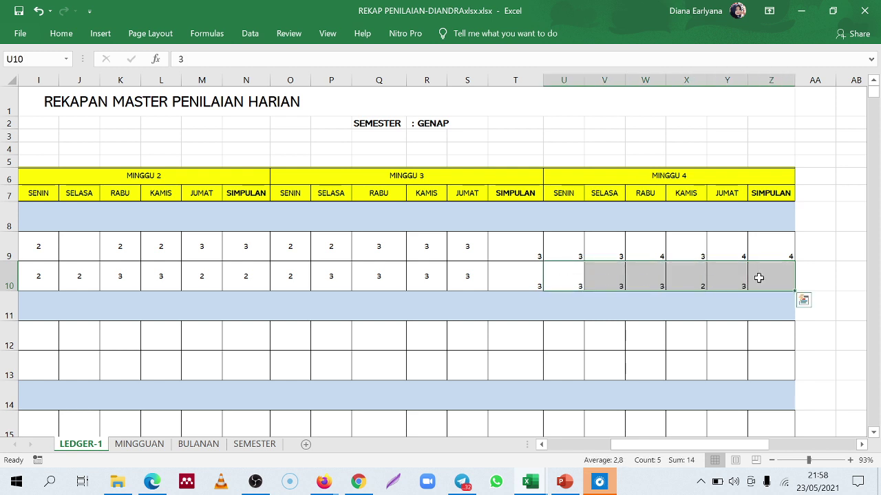
pyautogui.click(726, 276)
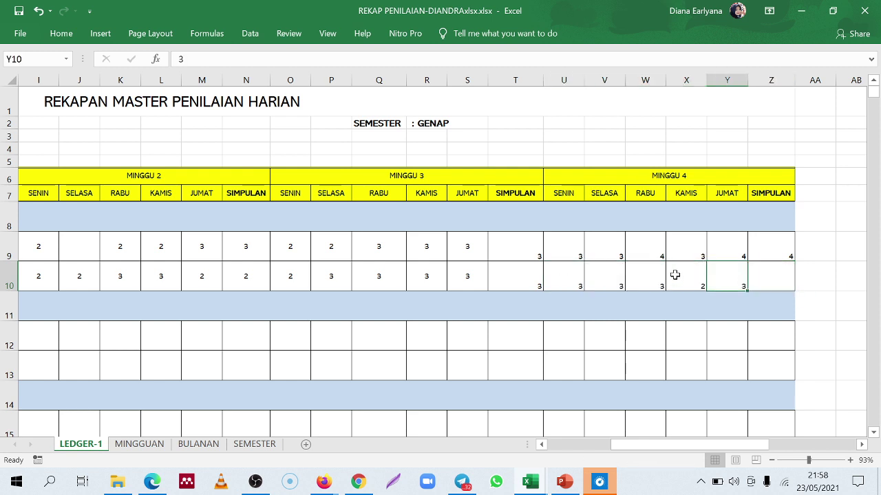
pyautogui.click(763, 273)
pyautogui.write('2')
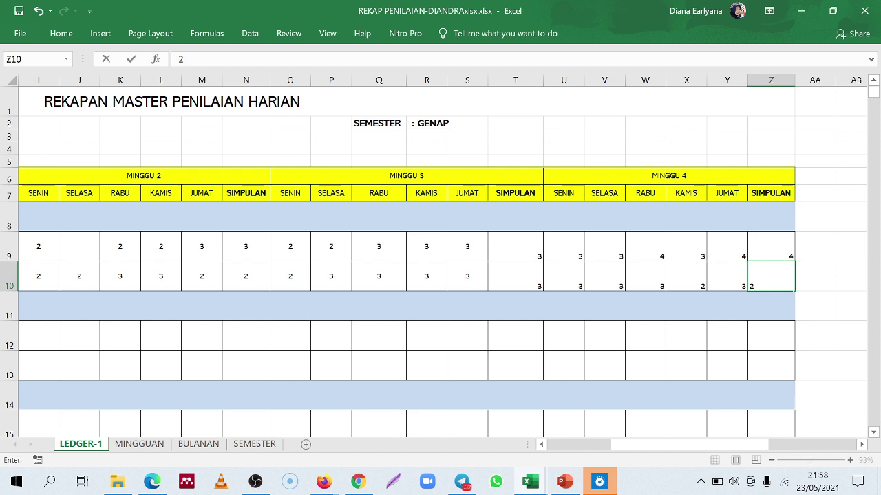
pyautogui.click(677, 324)
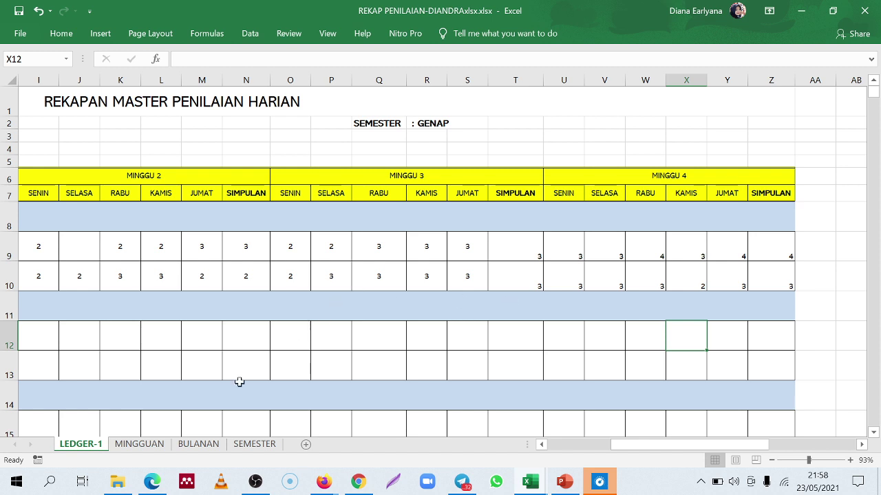
# Check the second 1.1 indicator's converted weekly grades in row 12 of the MINGGUAN sheet
pyautogui.click(139, 444)
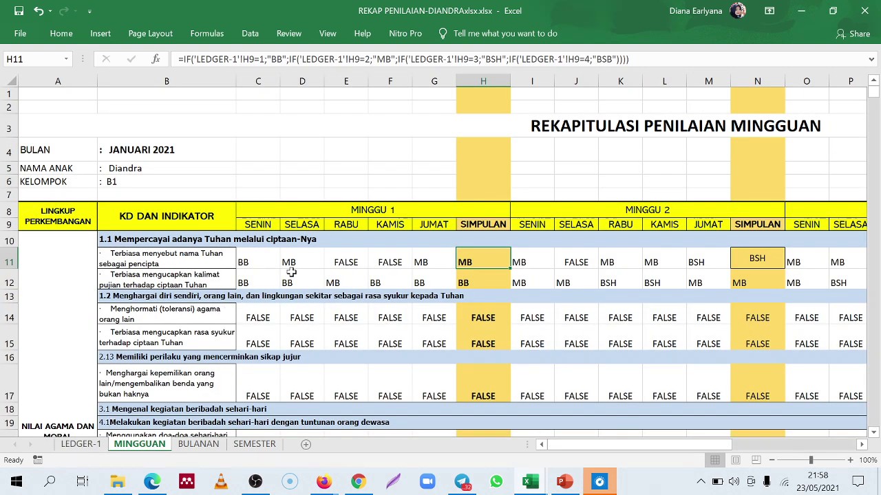
pyautogui.moveTo(258, 280); pyautogui.dragTo(430, 283)
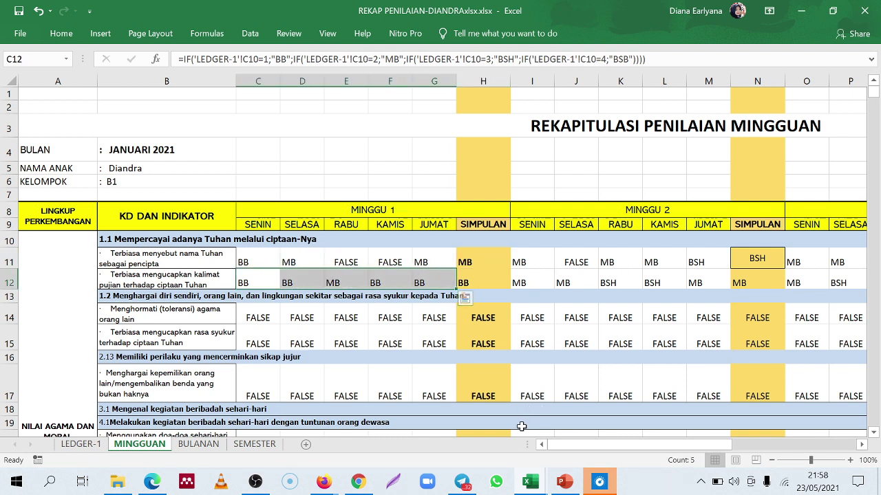
pyautogui.moveTo(640, 445); pyautogui.dragTo(660, 445)
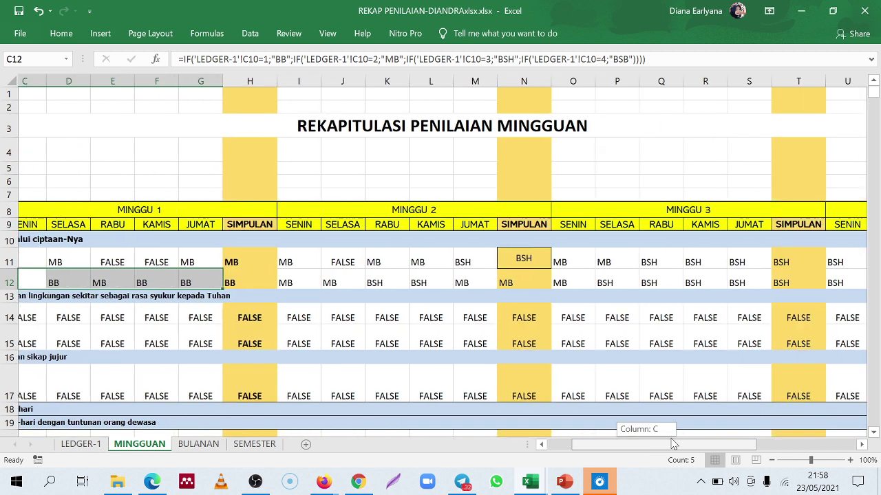
# Clear the FALSE result from the first indicator's MINGGU 2 SELASA cell, J11
pyautogui.click(365, 262)
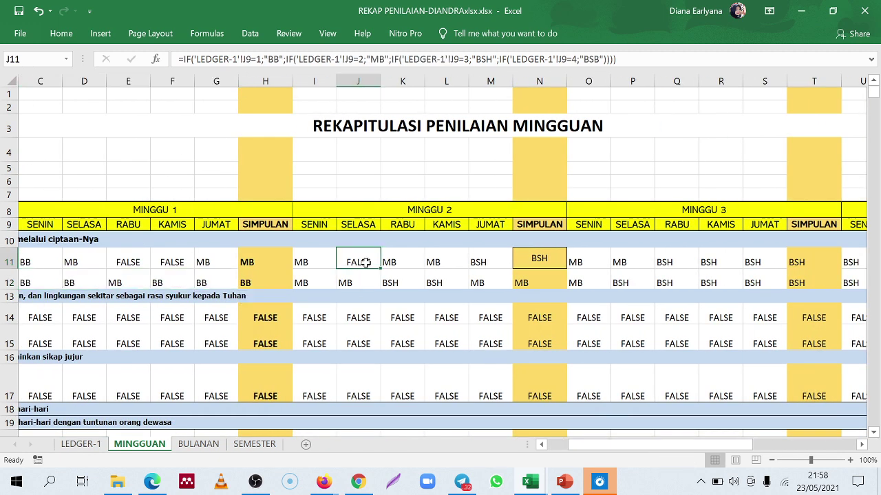
pyautogui.doubleClick(359, 263)
pyautogui.press('Escape')
pyautogui.press('BackSpace')
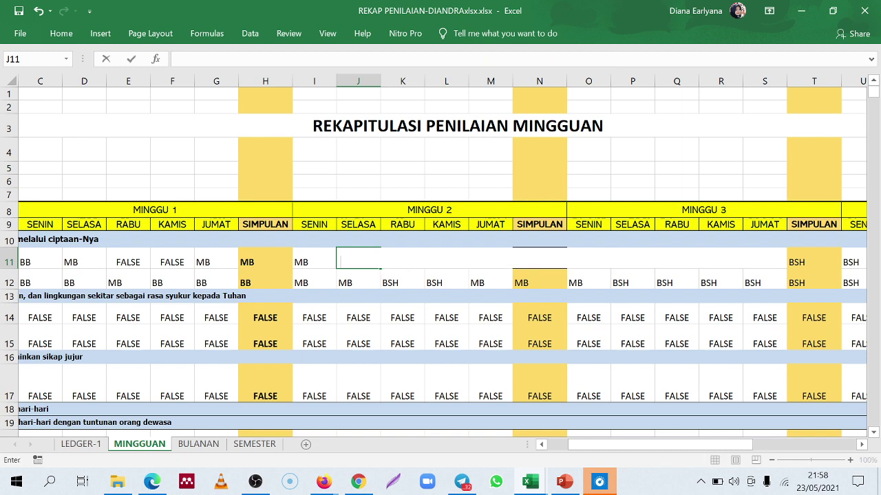
pyautogui.click(359, 293)
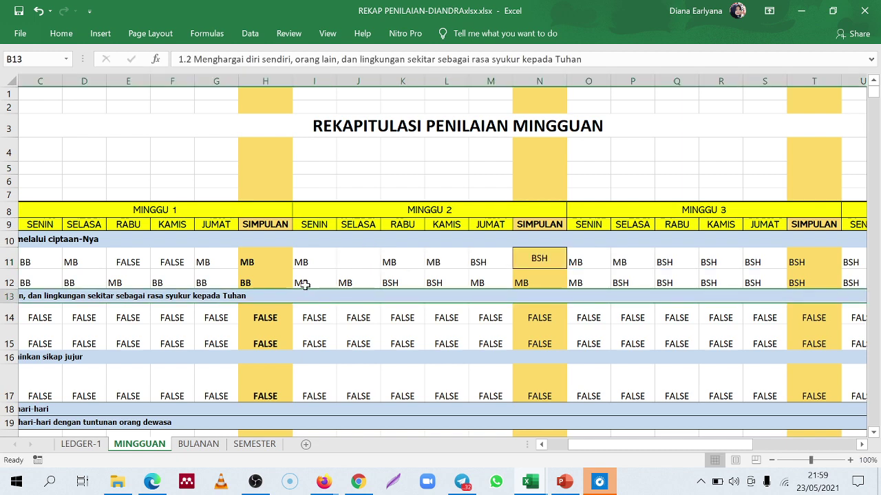
# Clear the FALSE results from the first indicator's MINGGU 1 RABU and KAMIS cells, E11 and F11
pyautogui.click(128, 265)
pyautogui.press('BackSpace')
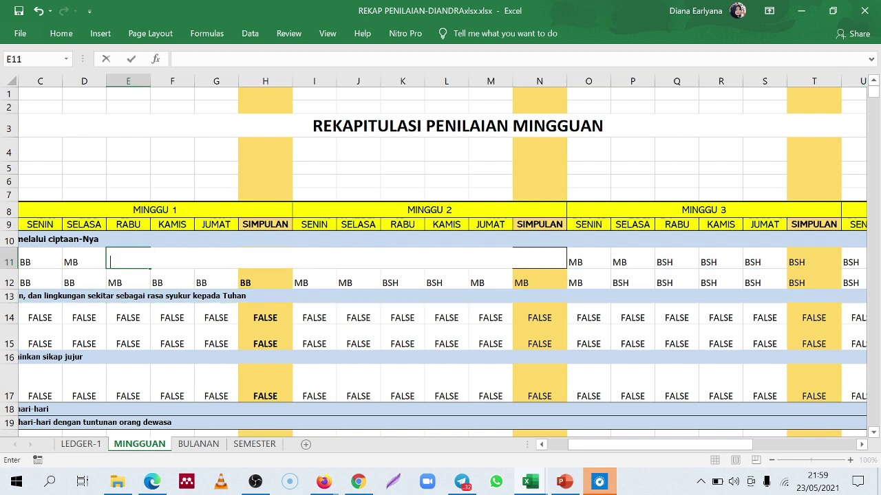
pyautogui.click(170, 279)
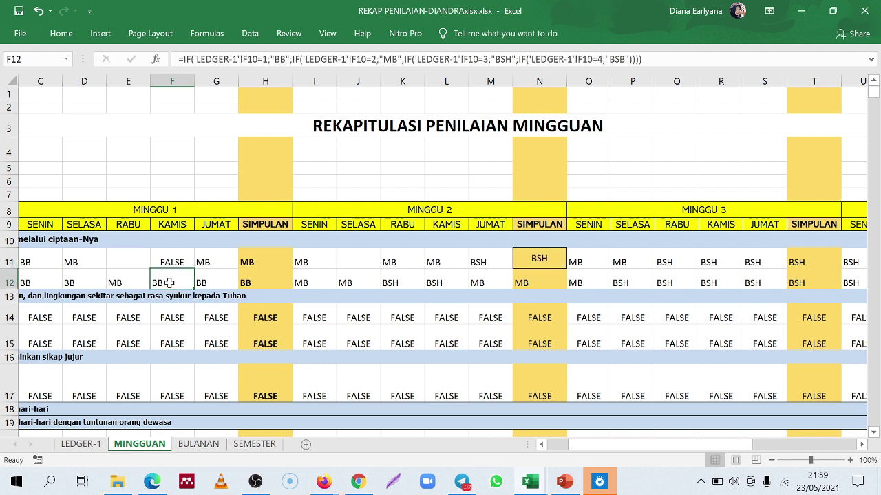
pyautogui.click(169, 265)
pyautogui.doubleClick(169, 265)
pyautogui.press('BackSpace')
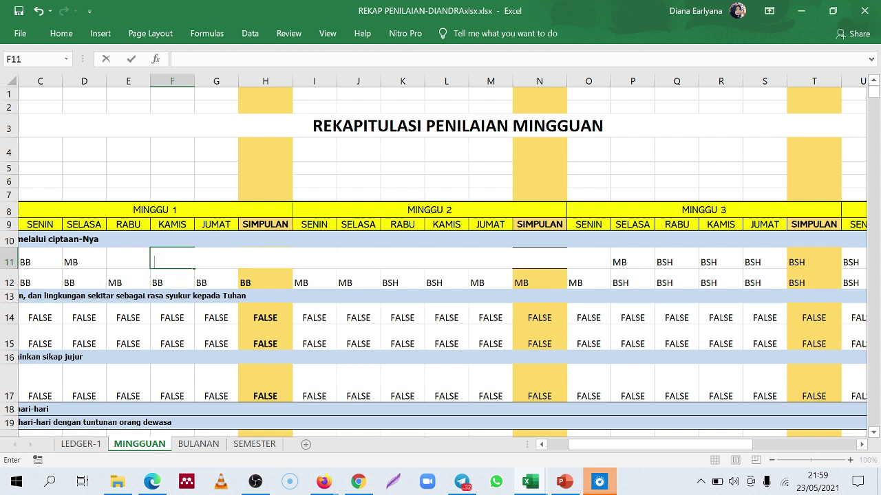
pyautogui.click(283, 292)
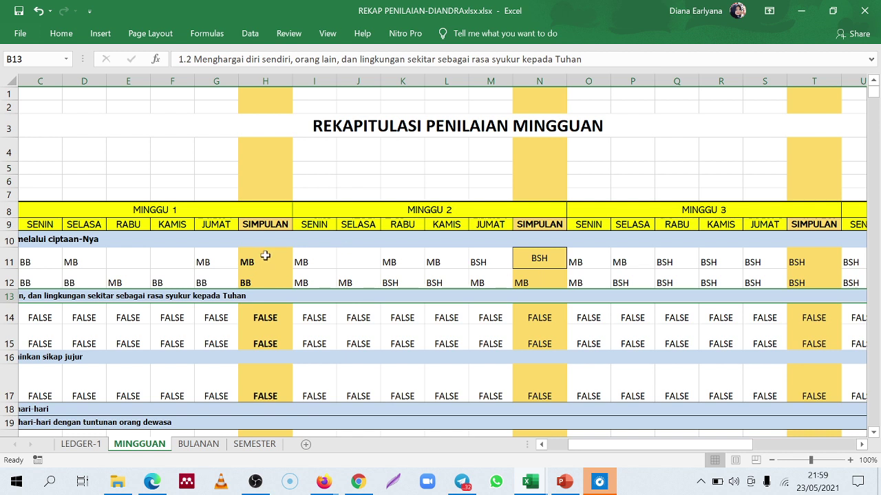
# Examine the MINGGU 1 SIMPULAN grades in H11:H12 and look through the remaining indicator rows of the weekly recap
pyautogui.moveTo(266, 260); pyautogui.dragTo(274, 280)
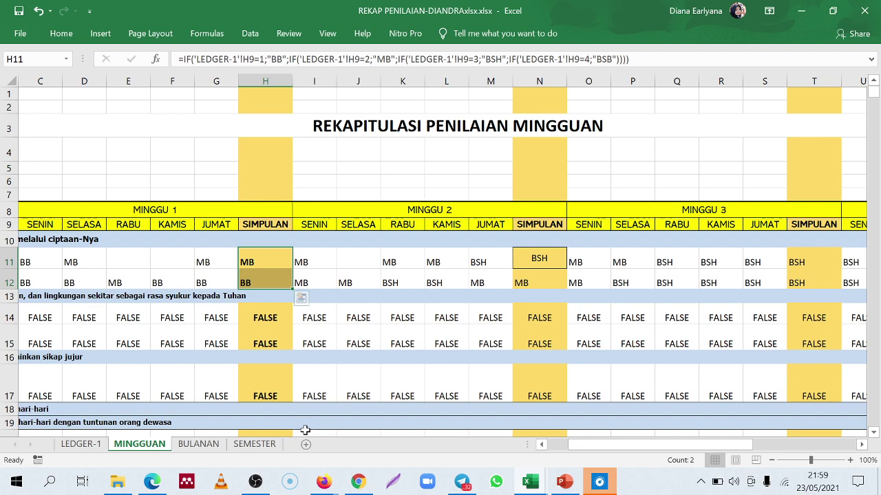
pyautogui.moveTo(589, 446); pyautogui.dragTo(494, 434)
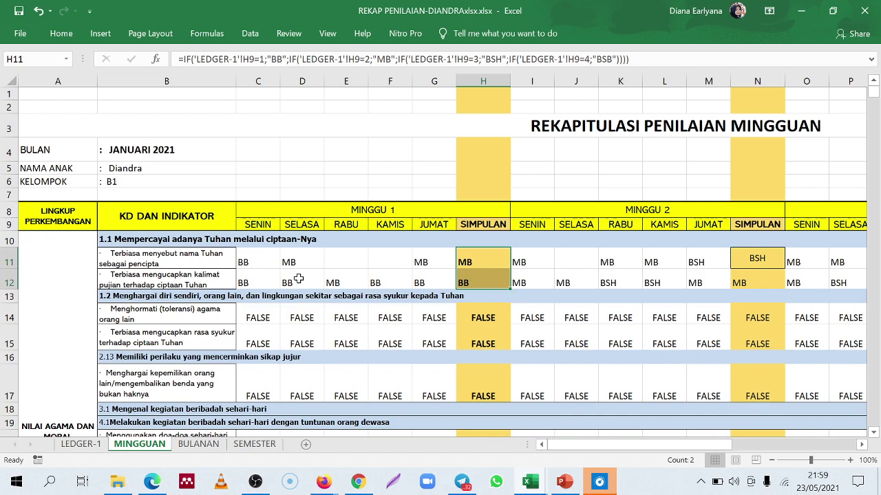
pyautogui.scroll(-3, 300, 278)
pyautogui.scroll(-20, 300, 279)
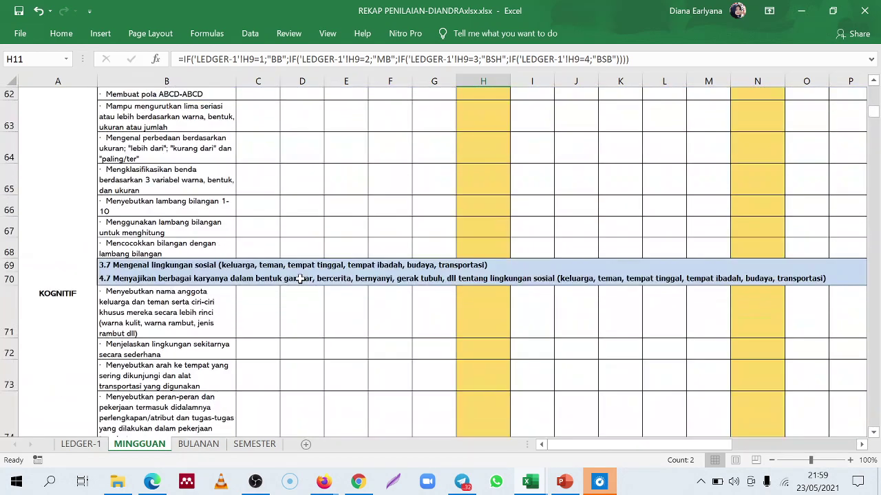
pyautogui.scroll(20, 344, 300)
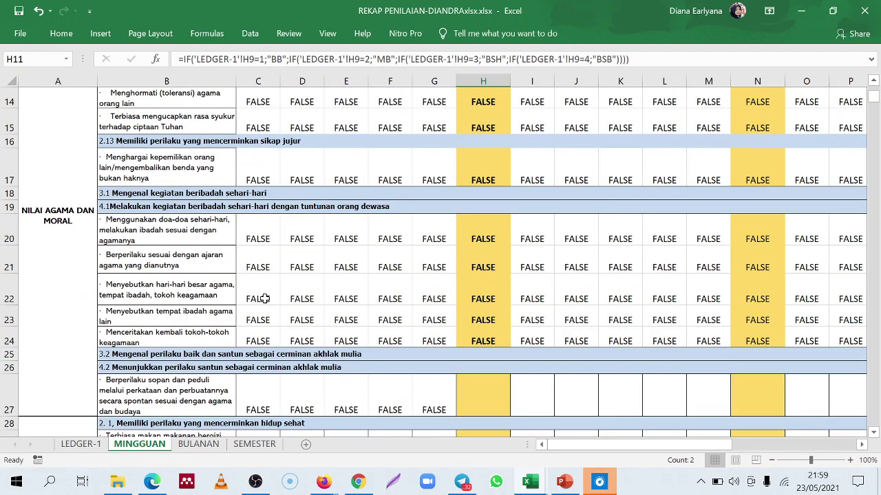
pyautogui.scroll(-10, 329, 338)
pyautogui.scroll(11, 329, 338)
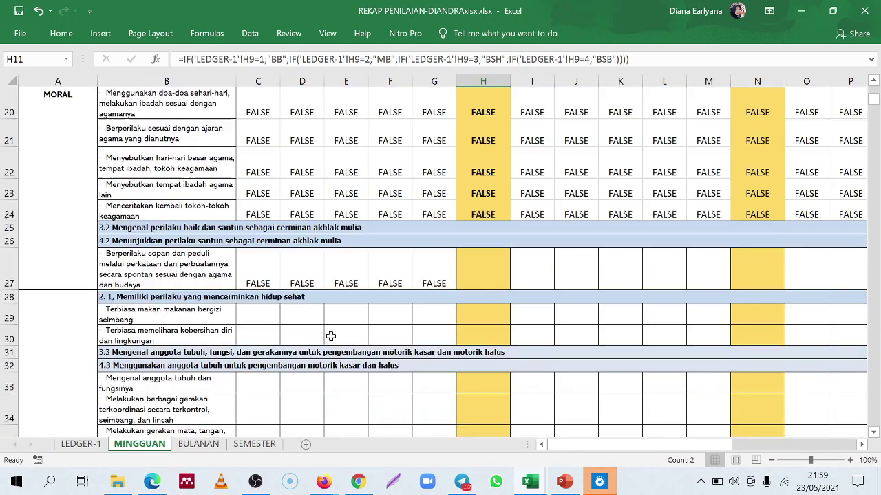
# Look over the unfilled indicator rows below the 1.1 scores on the LEDGER-1 sheet
pyautogui.click(85, 445)
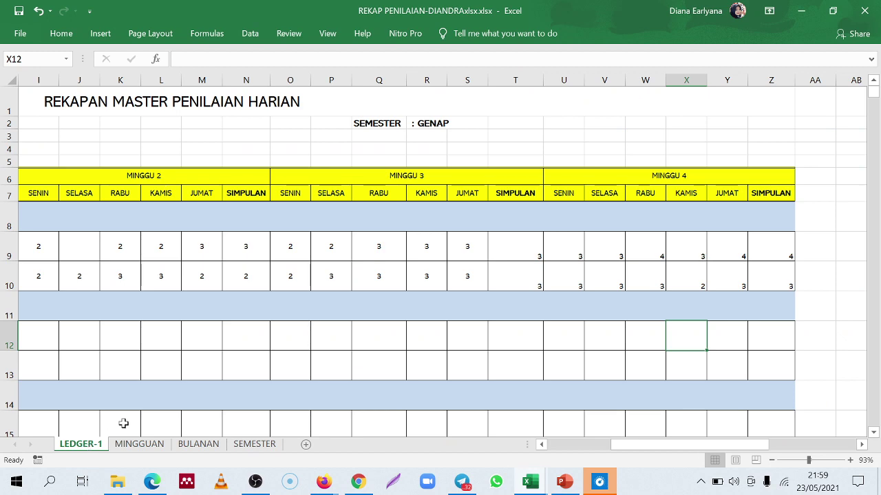
pyautogui.moveTo(627, 446); pyautogui.dragTo(541, 432)
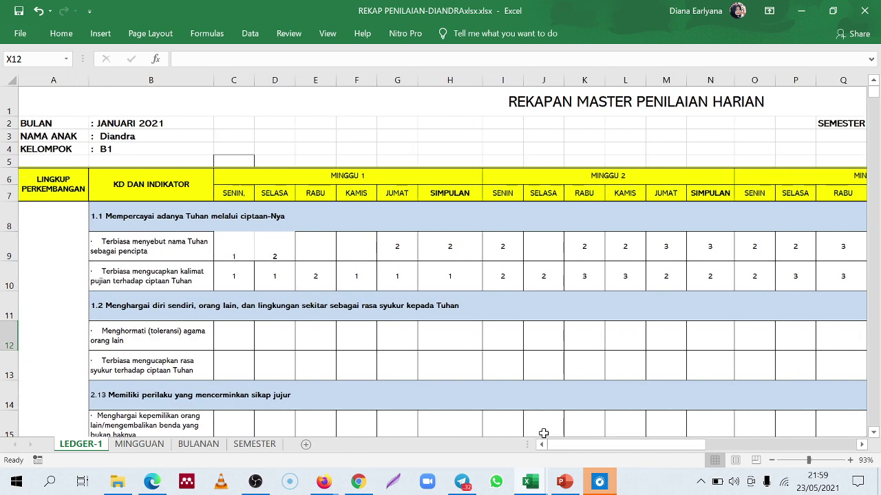
pyautogui.scroll(-8, 331, 388)
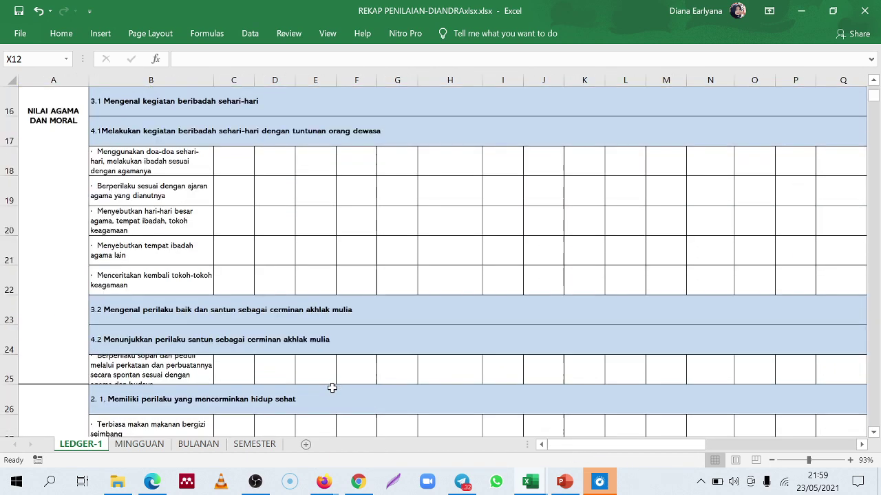
# Examine the H9 reference in the MINGGU 1 SIMPULAN formula in MINGGUAN cell H11 against the first indicator's scores on LEDGER-1
pyautogui.click(159, 451)
pyautogui.scroll(3, 294, 256)
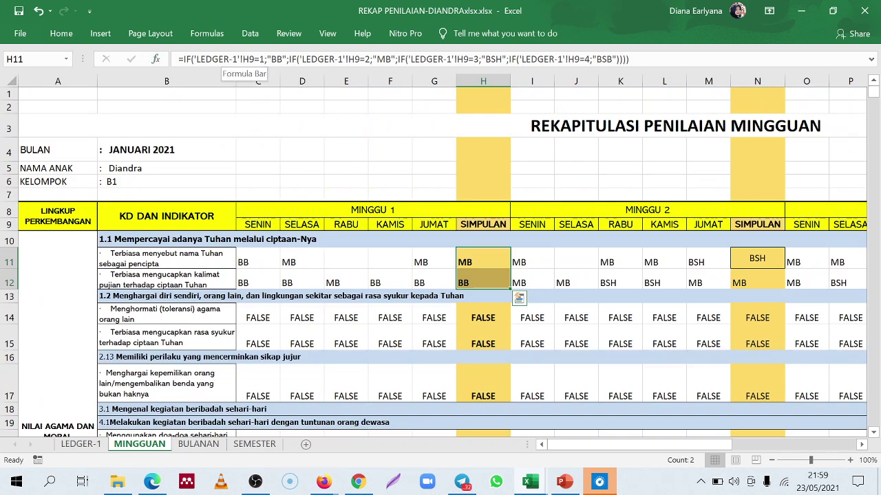
pyautogui.moveTo(242, 59); pyautogui.dragTo(255, 60)
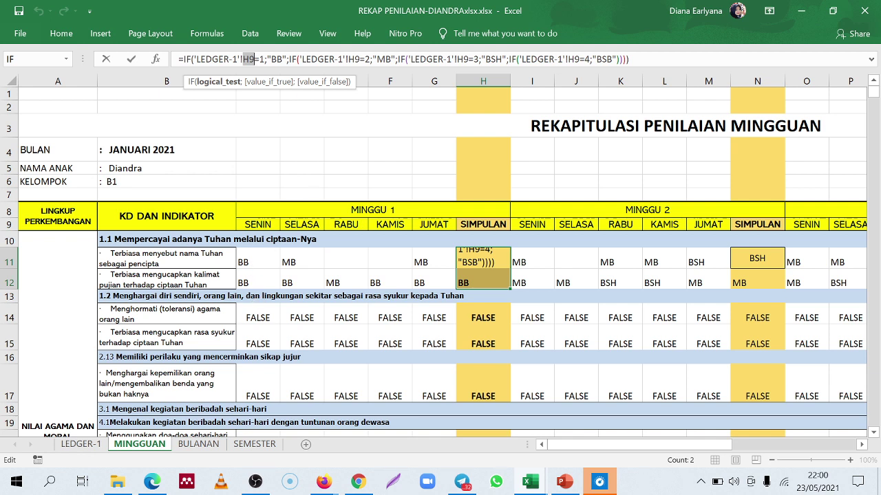
pyautogui.click(81, 443)
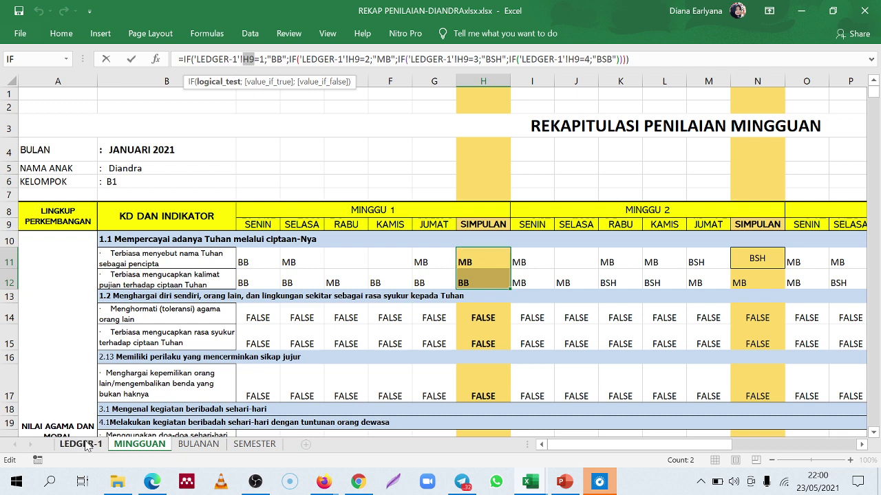
pyautogui.scroll(8, 262, 233)
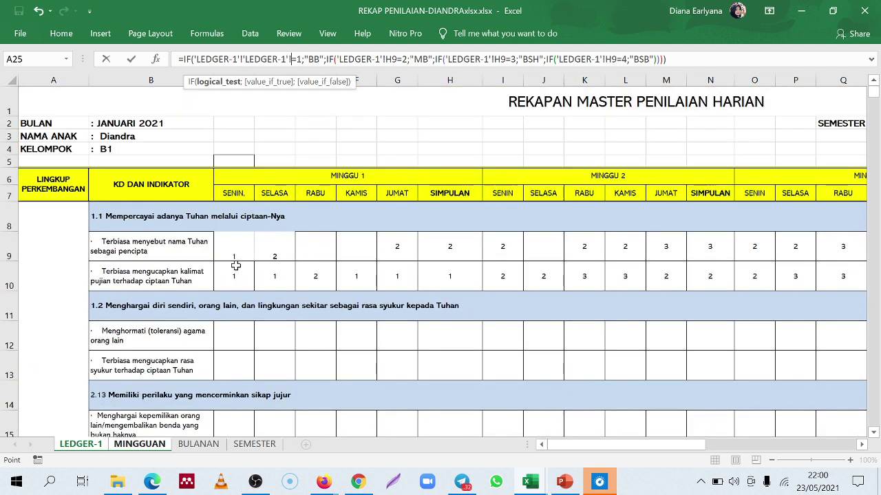
pyautogui.click(234, 270)
pyautogui.click(234, 244)
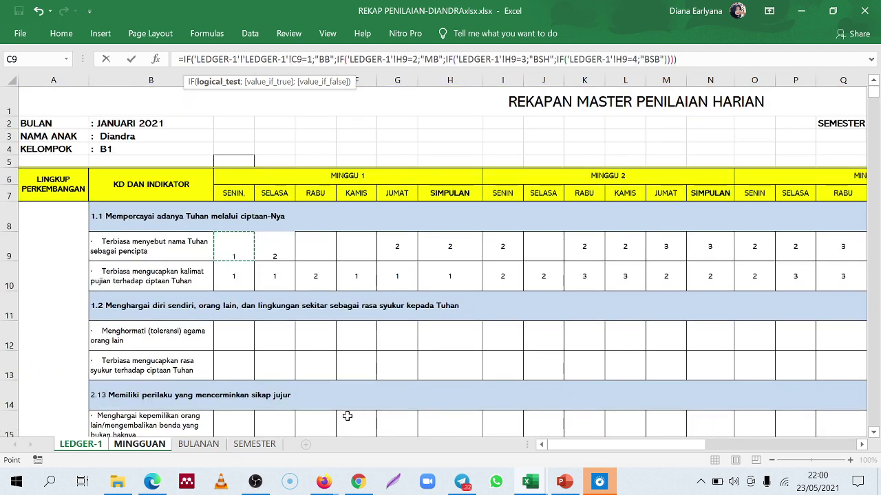
# Glance at the BULANAN recap and look through the MINGGUAN sheet's January indicator rows down to the February 2021 block
pyautogui.click(199, 444)
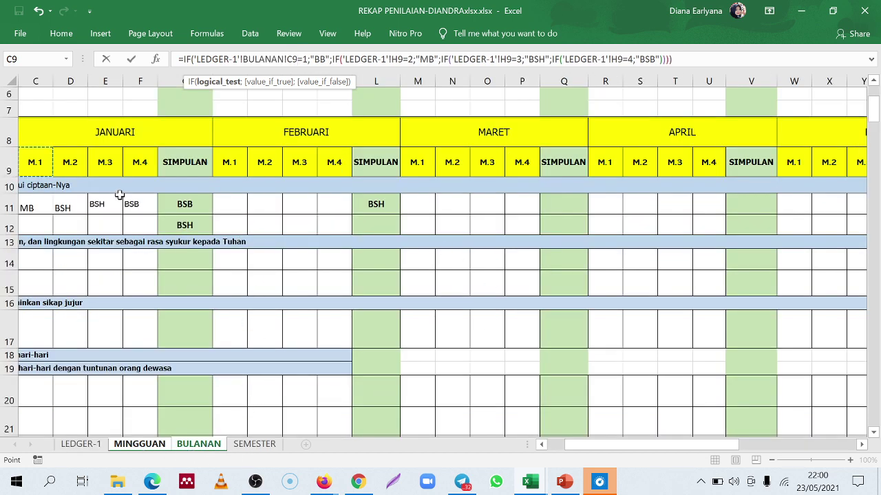
pyautogui.click(139, 445)
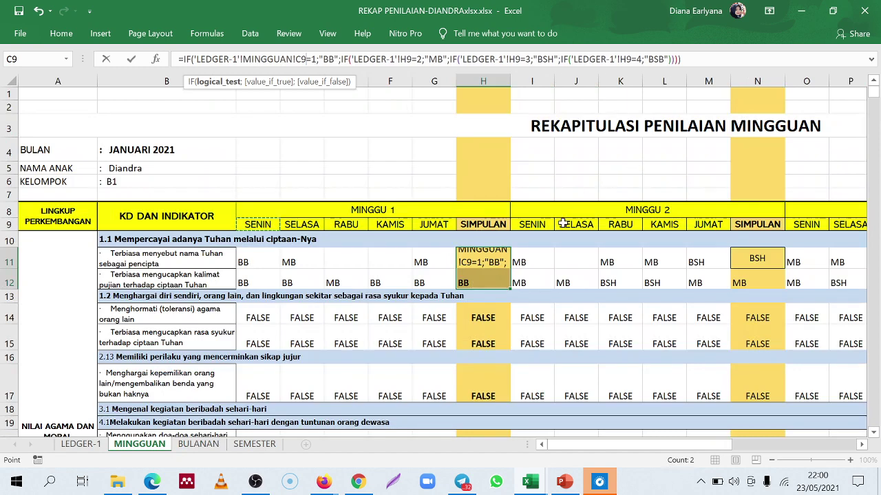
pyautogui.scroll(-13, 802, 295)
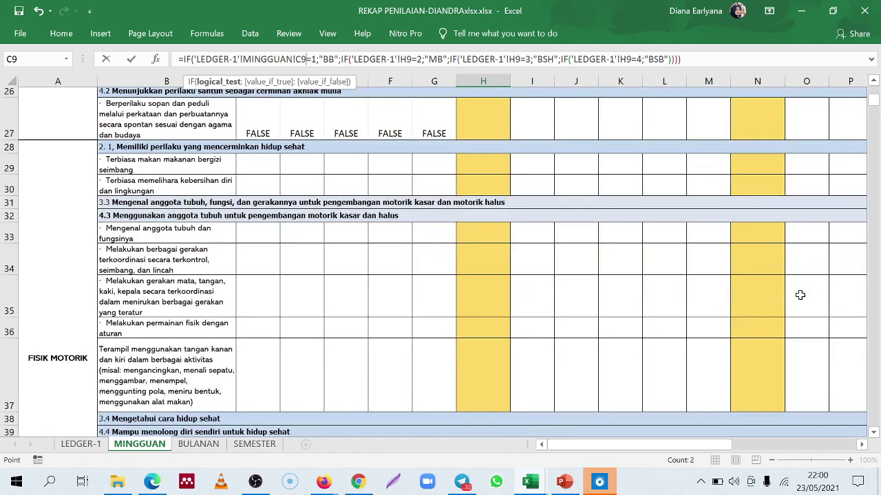
pyautogui.scroll(-11, 802, 296)
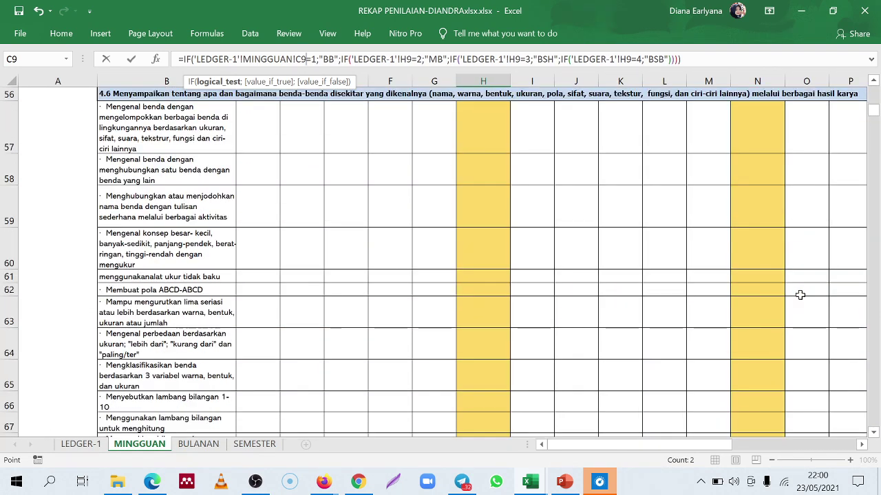
pyautogui.scroll(-3, 801, 295)
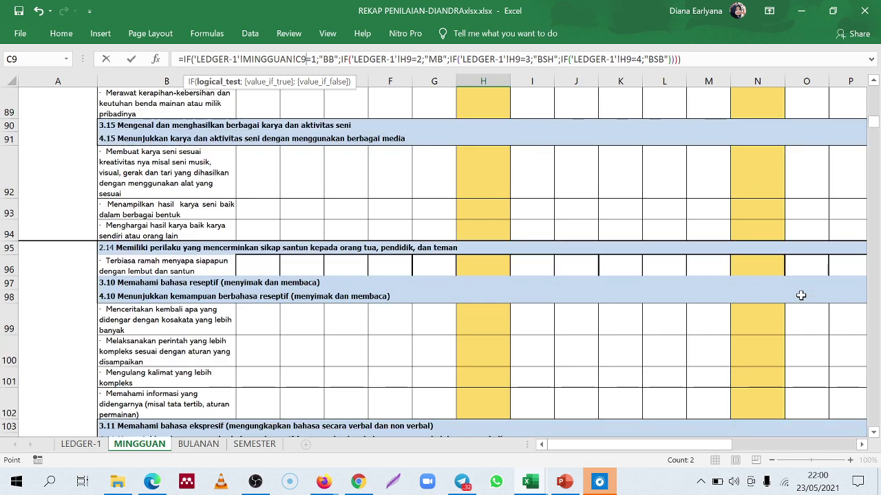
pyautogui.scroll(-19, 801, 295)
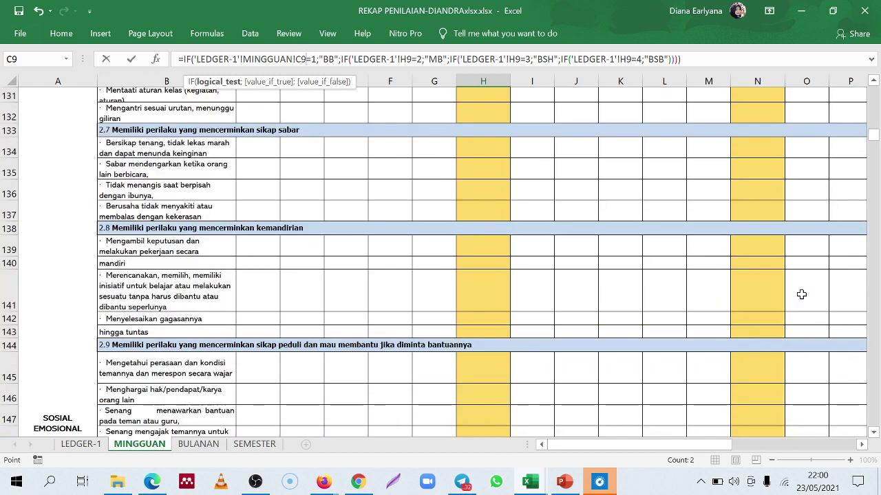
pyautogui.scroll(-9, 802, 294)
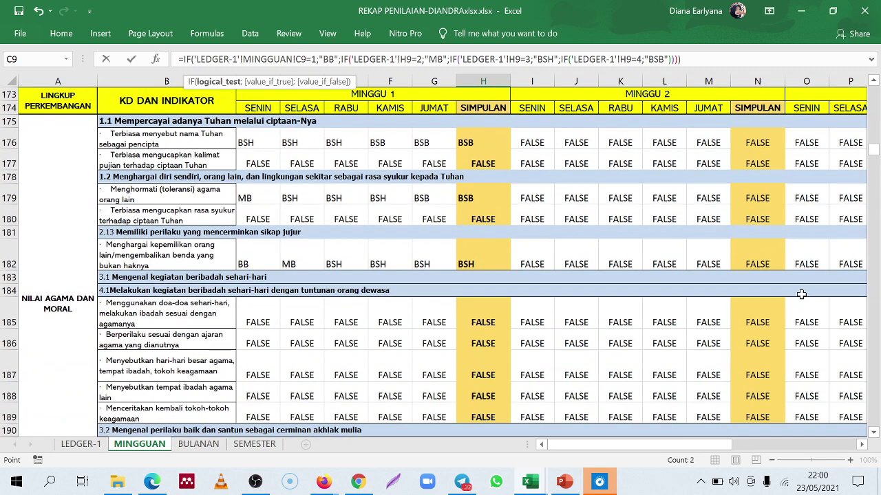
# Examine the February 2021 block's heading and MINGGU 1 grades on the MINGGUAN sheet, along with the end of the January block
pyautogui.scroll(4, 801, 294)
pyautogui.scroll(-8, 801, 294)
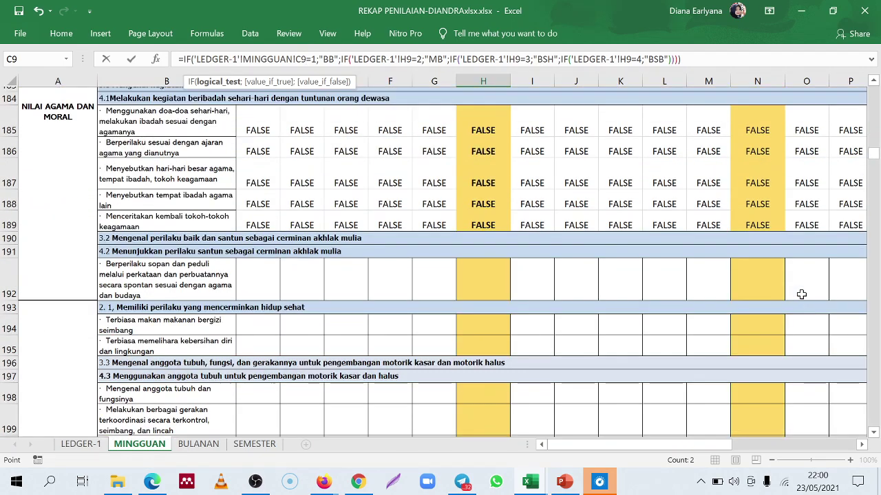
pyautogui.scroll(5, 802, 294)
pyautogui.scroll(5, 357, 266)
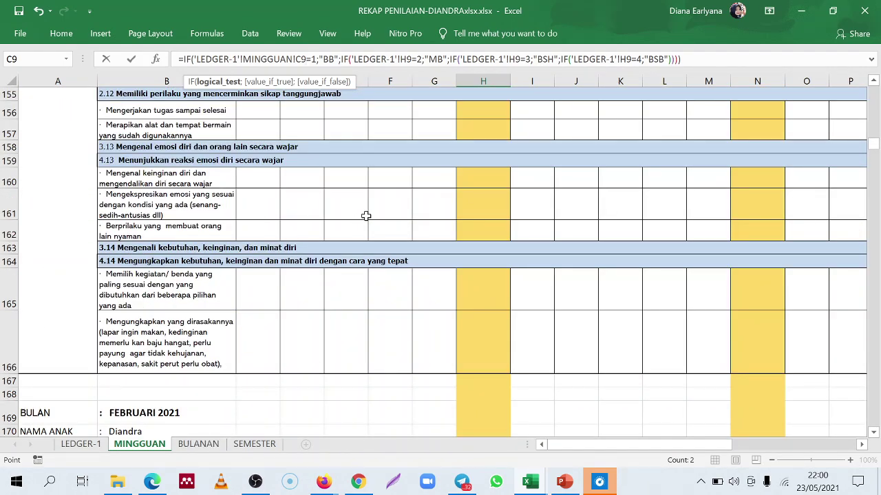
pyautogui.scroll(4, 367, 217)
pyautogui.scroll(6, 366, 216)
pyautogui.scroll(-11, 368, 214)
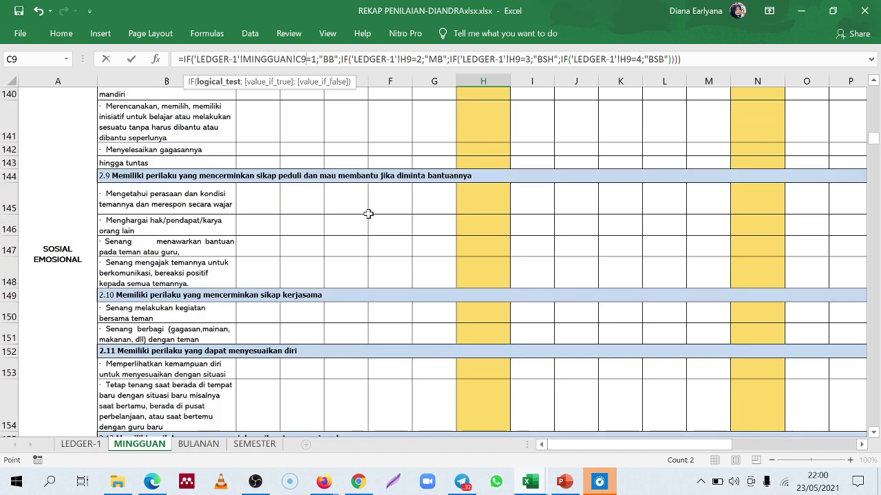
pyautogui.scroll(-4, 368, 214)
pyautogui.click(272, 183)
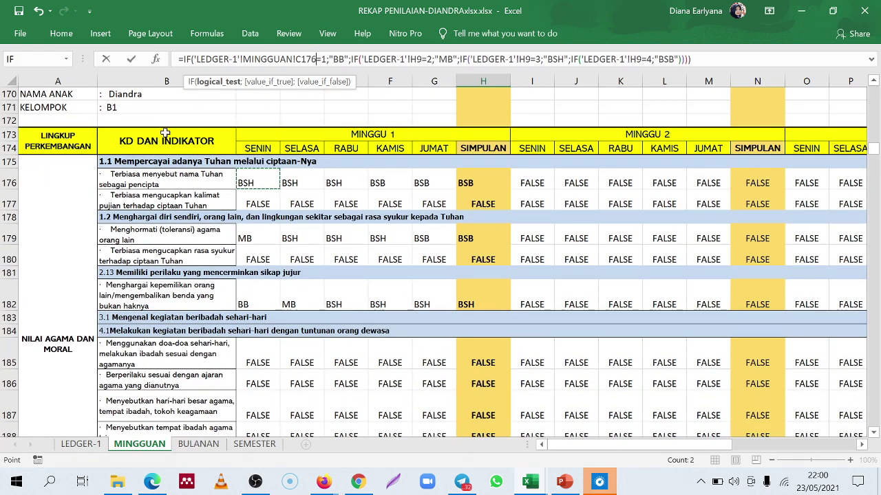
pyautogui.scroll(3, 242, 244)
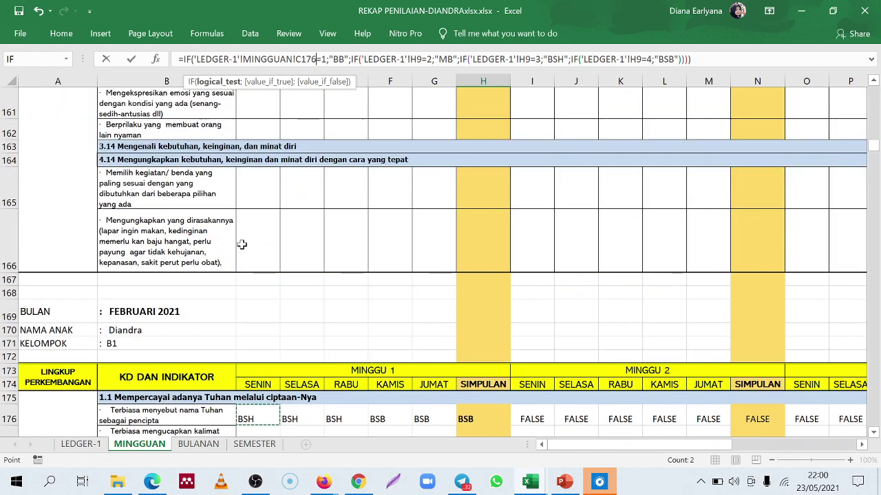
pyautogui.scroll(-2, 242, 244)
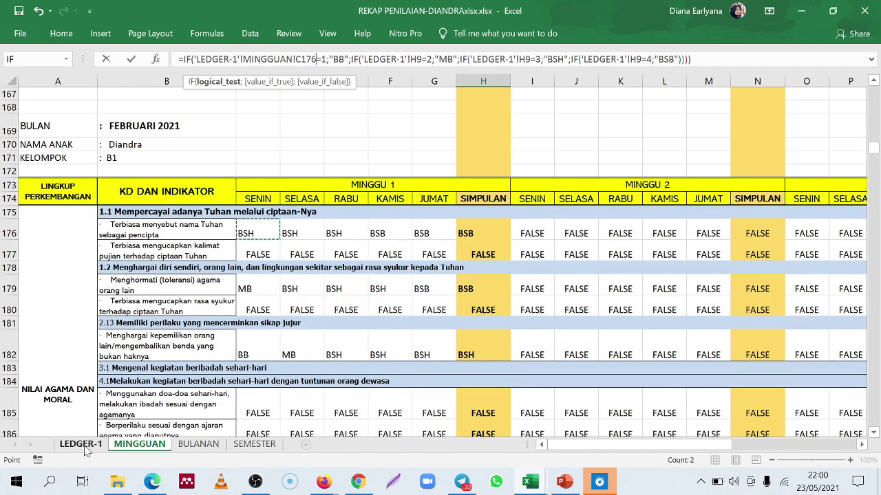
# Look over the remaining February indicator rows on the MINGGUAN sheet as far as the March 2021 block
pyautogui.scroll(-6, 309, 256)
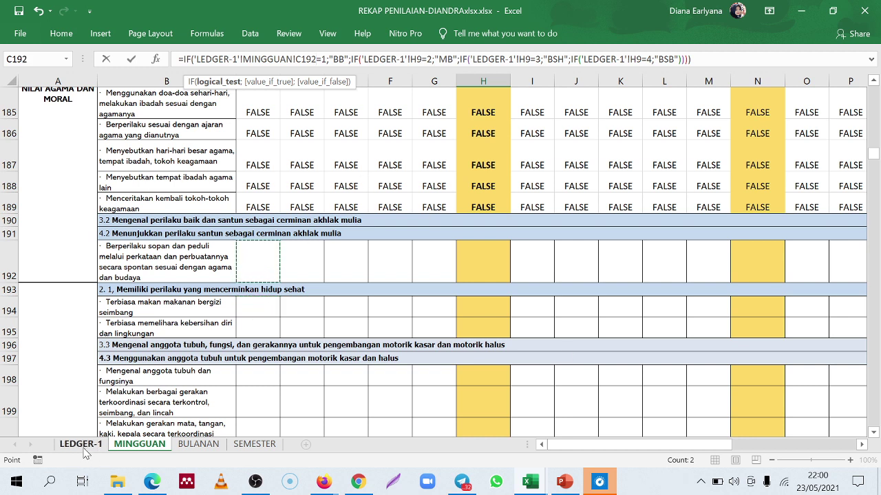
pyautogui.click(267, 313)
pyautogui.scroll(-9, 289, 310)
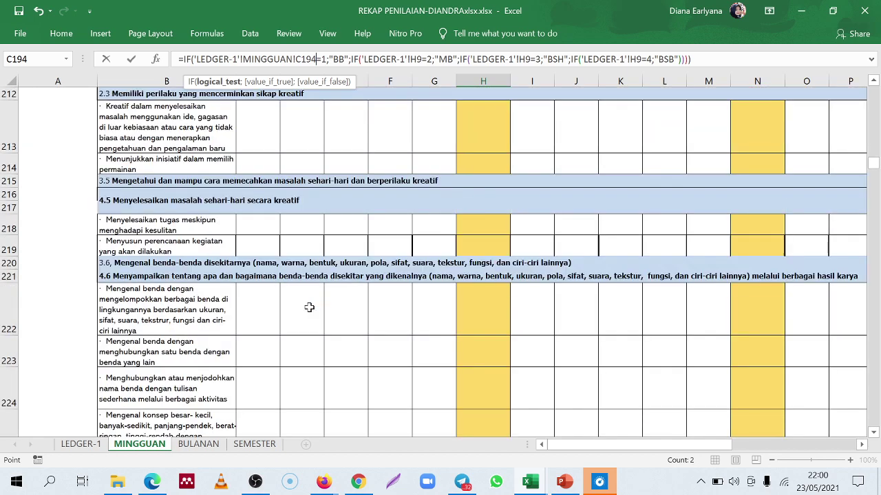
pyautogui.scroll(-20, 309, 307)
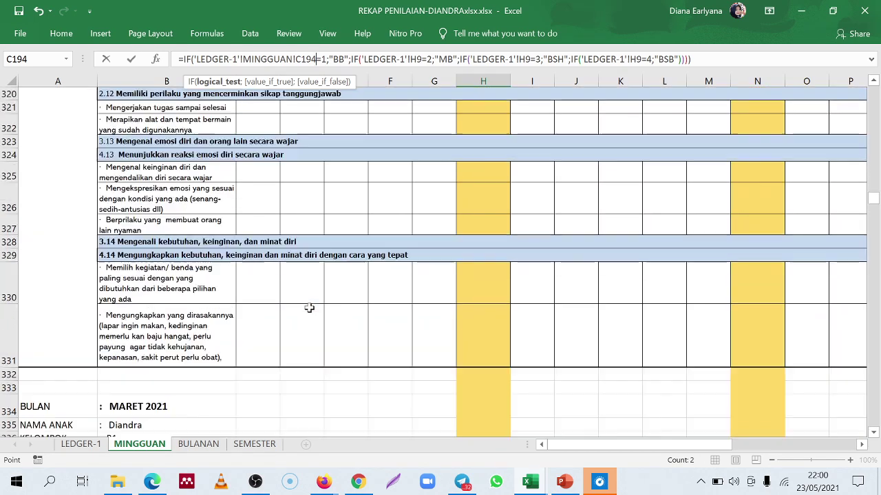
pyautogui.scroll(-6, 309, 308)
pyautogui.scroll(20, 310, 308)
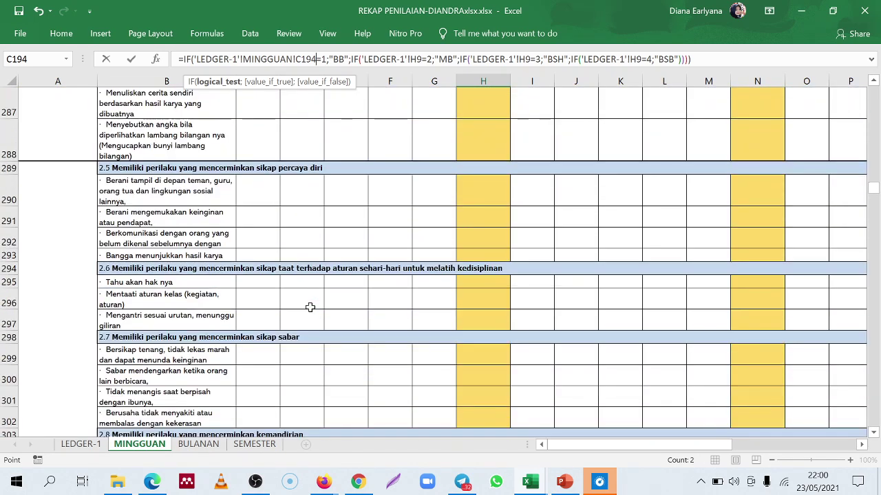
pyautogui.scroll(-2, 311, 307)
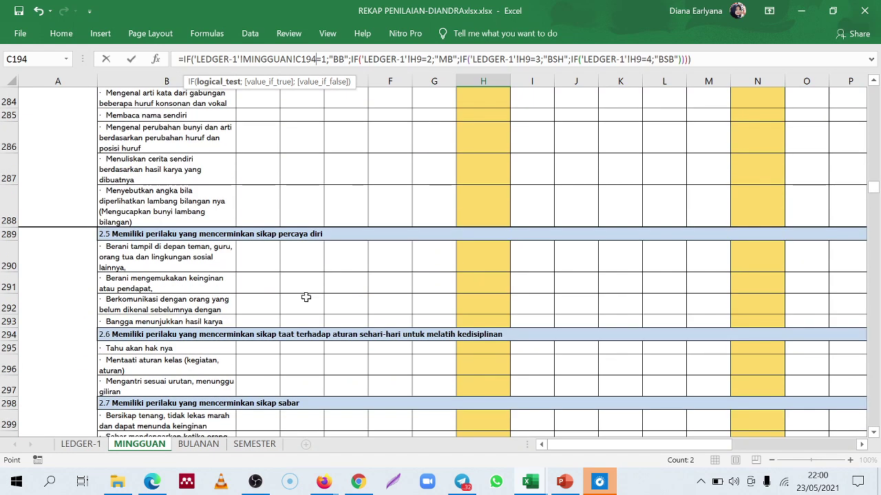
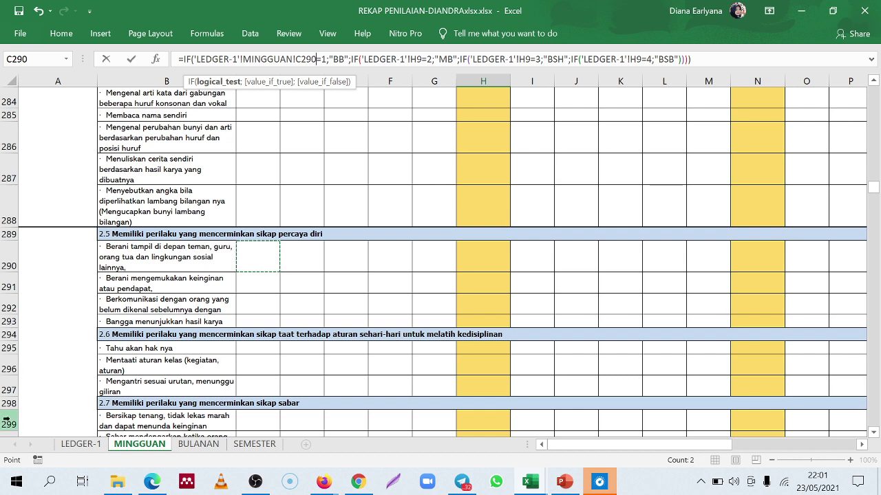
# Look through the LEDGER-1 sheet from the January 2021 scores to the February 2021 KOGNITIF indicators
pyautogui.click(80, 446)
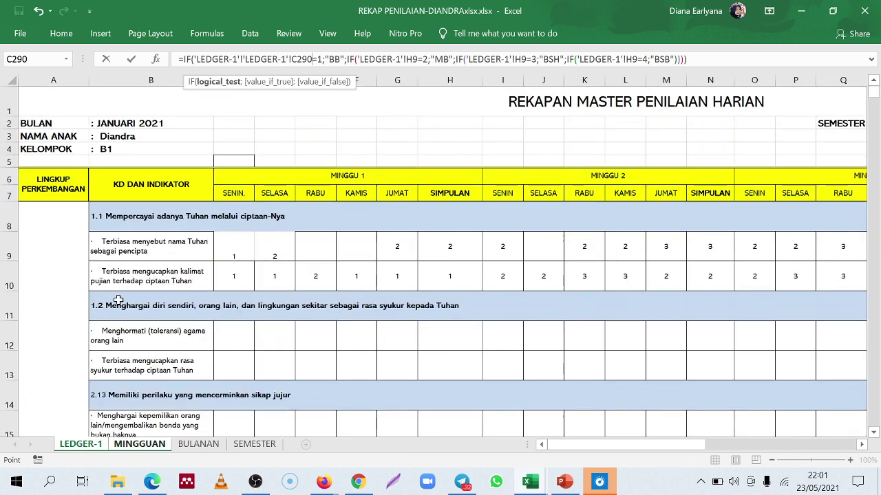
pyautogui.scroll(-15, 120, 302)
pyautogui.scroll(-20, 127, 302)
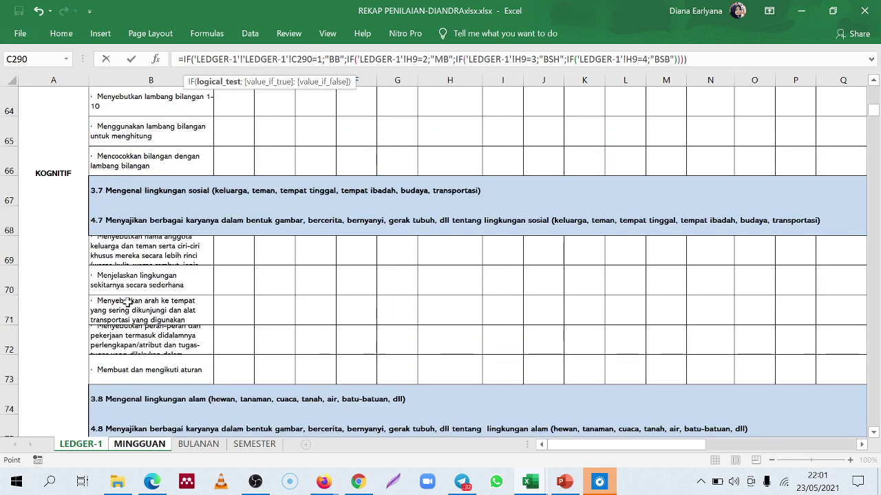
pyautogui.scroll(-15, 131, 301)
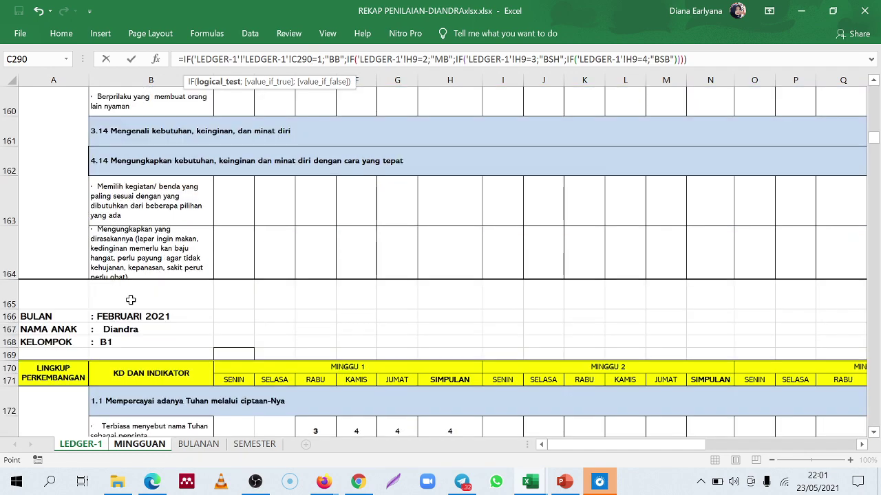
pyautogui.scroll(-11, 131, 300)
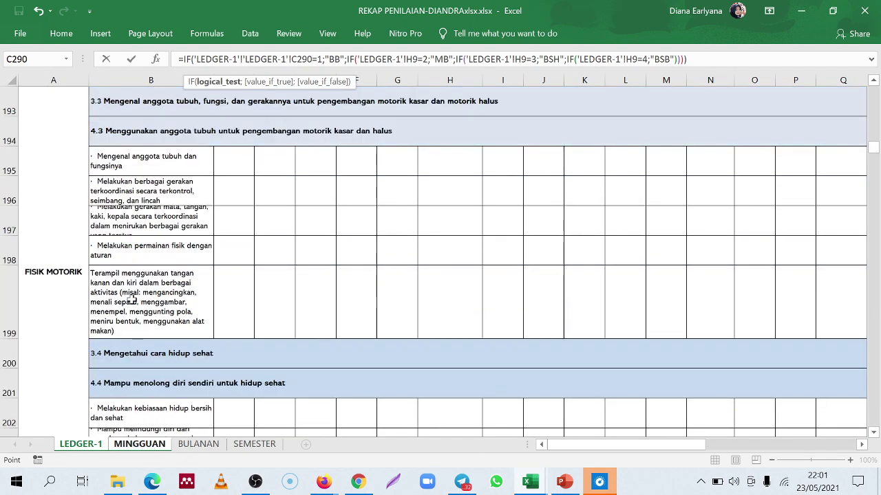
pyautogui.scroll(-3, 131, 300)
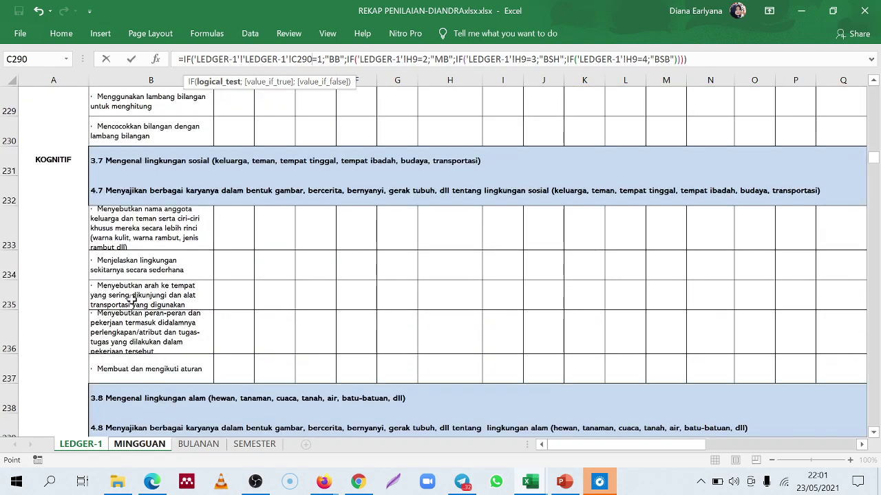
# Review the February 2021 block of the MINGGUAN weekly recap again for comparison with the daily ledger
pyautogui.click(141, 445)
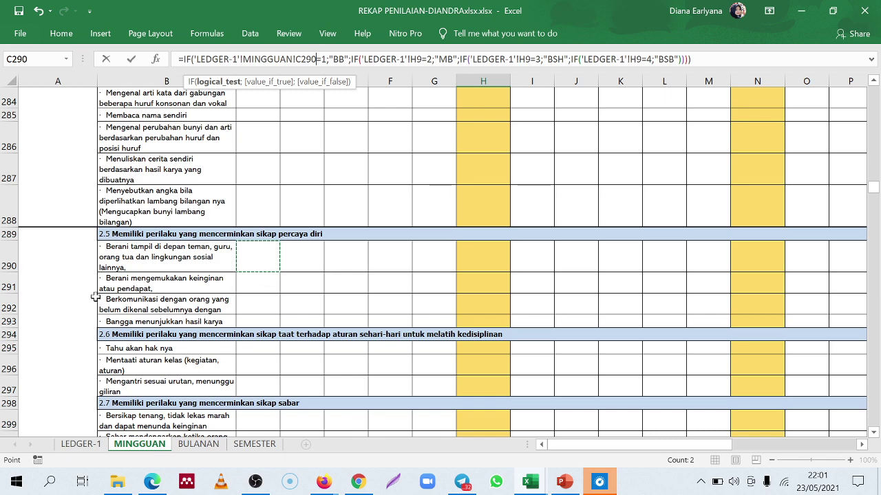
pyautogui.scroll(18, 189, 303)
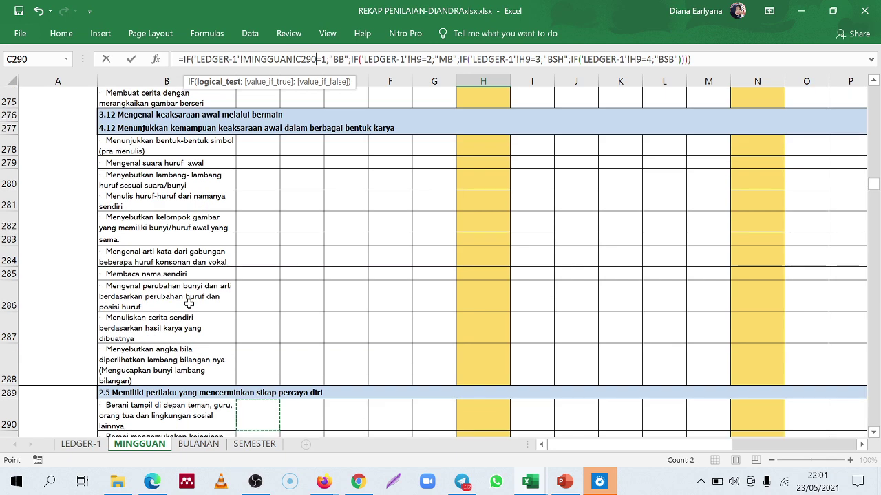
pyautogui.scroll(20, 191, 300)
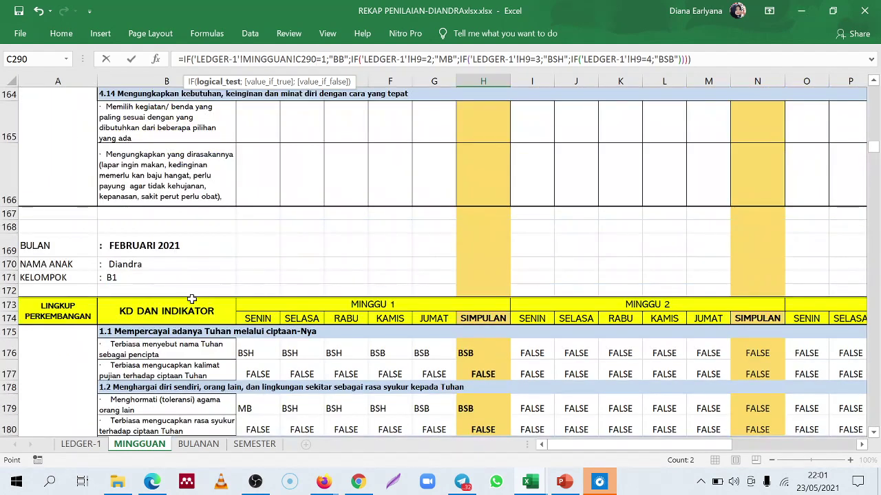
pyautogui.scroll(-9, 191, 299)
# Look over the February indicator rows on LEDGER-1 from KOGNITIF down to SOSIAL EMOSIONAL
pyautogui.click(96, 445)
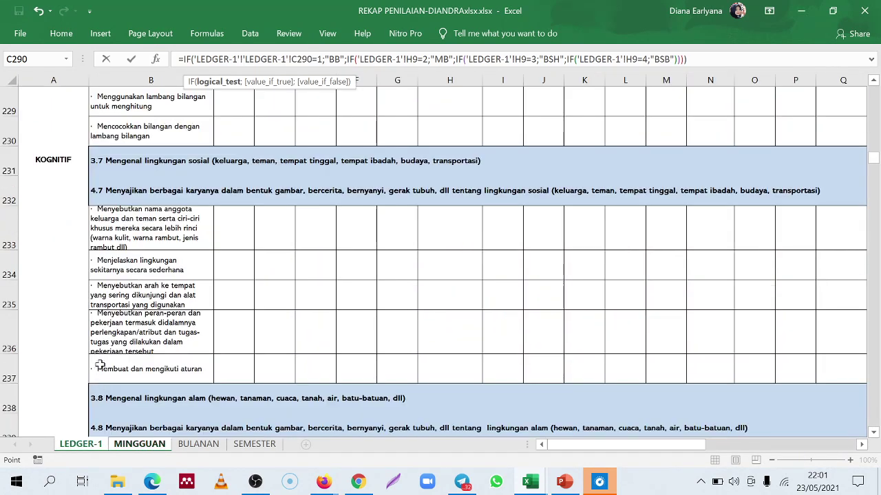
pyautogui.scroll(-4, 126, 335)
pyautogui.scroll(2, 126, 332)
pyautogui.scroll(-17, 126, 333)
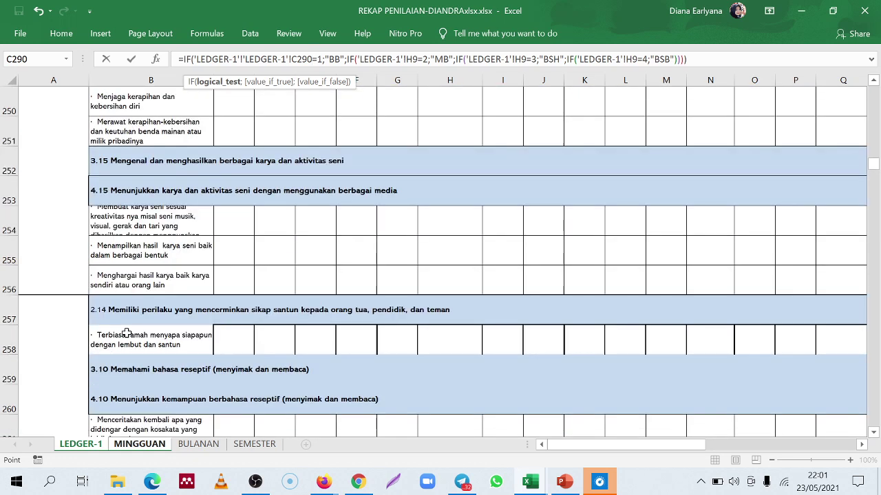
pyautogui.scroll(-6, 126, 332)
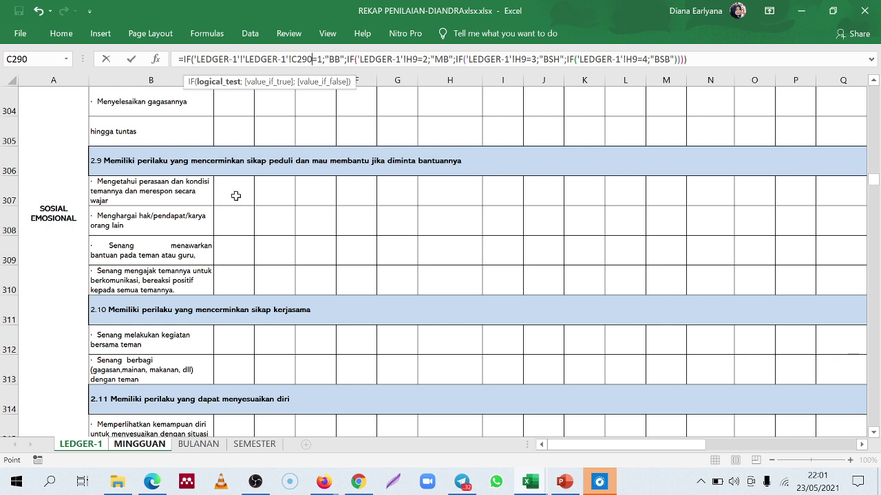
# Point the first IF test of the formula at cell C307 on LEDGER-1
pyautogui.click(235, 196)
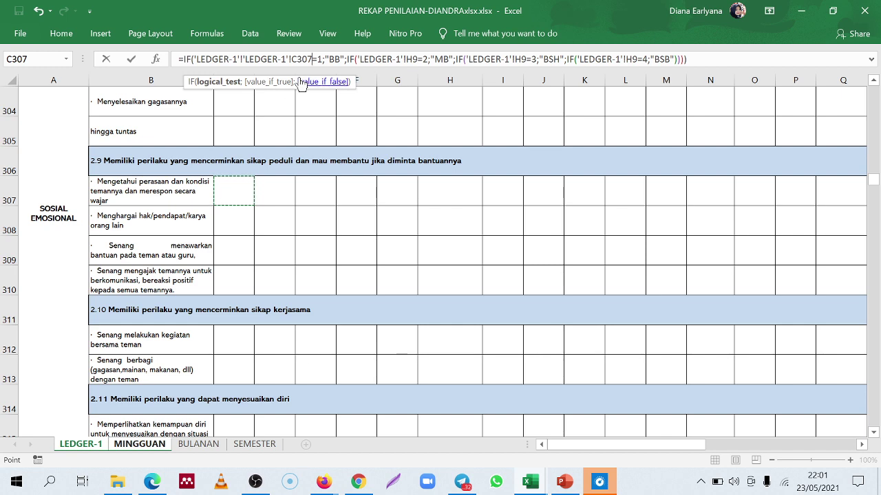
# Look over the monthly indicator rows on the BULANAN sheet through the end of SOSIAL EMOSIONAL, and return to LEDGER-1
pyautogui.click(200, 448)
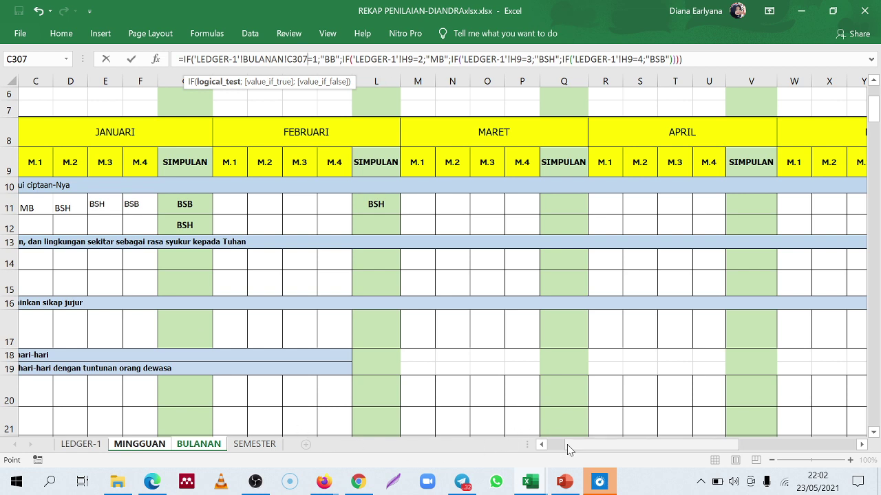
pyautogui.click(544, 446)
pyautogui.click(543, 446)
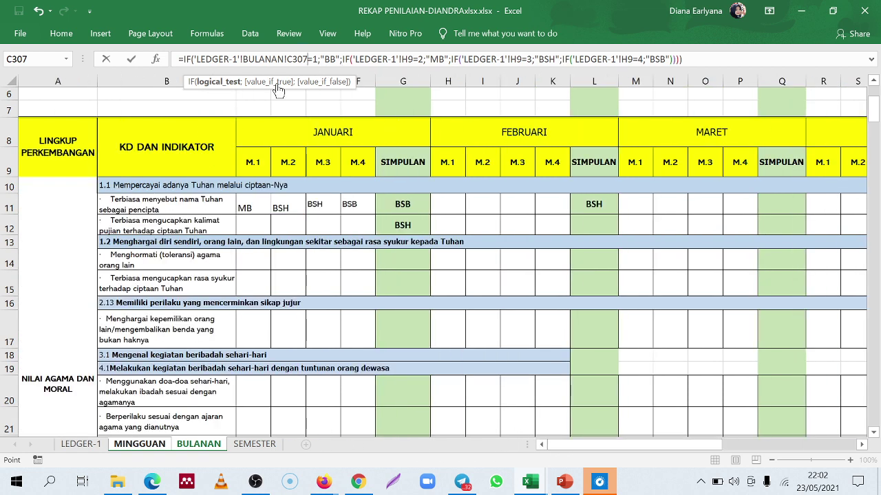
pyautogui.scroll(-17, 268, 365)
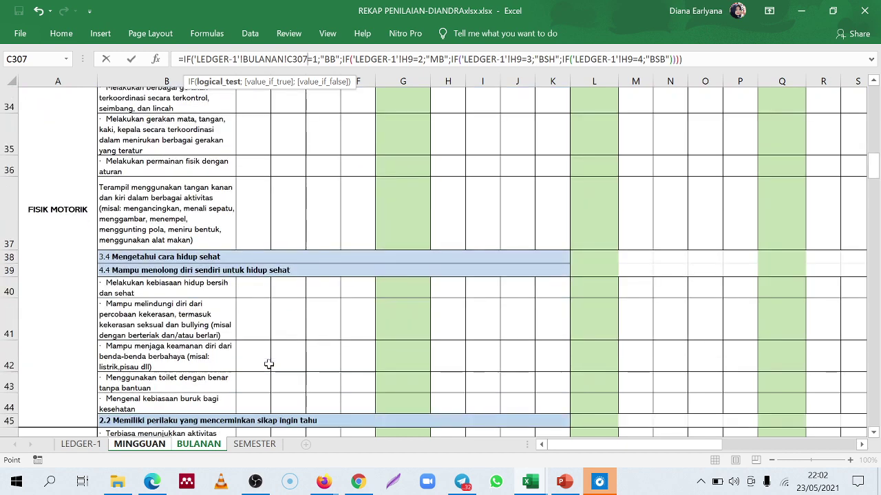
pyautogui.scroll(-20, 268, 365)
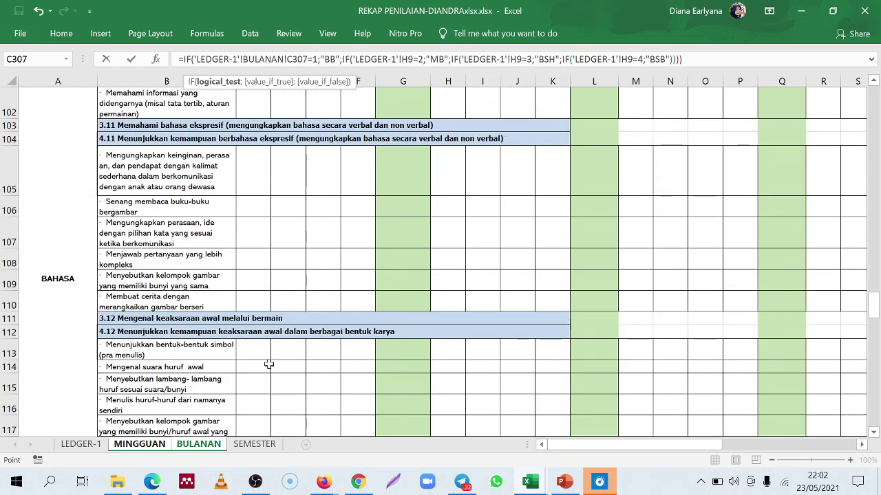
pyautogui.scroll(-12, 269, 365)
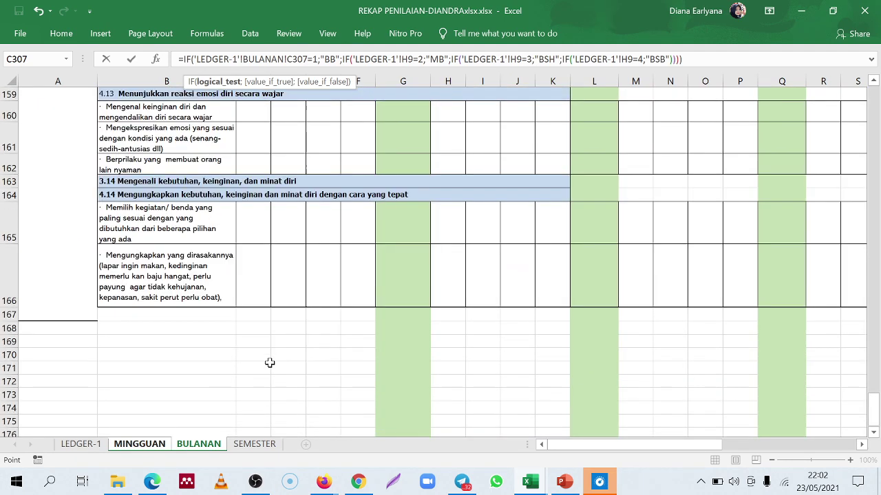
pyautogui.scroll(3, 269, 363)
pyautogui.scroll(-15, 270, 362)
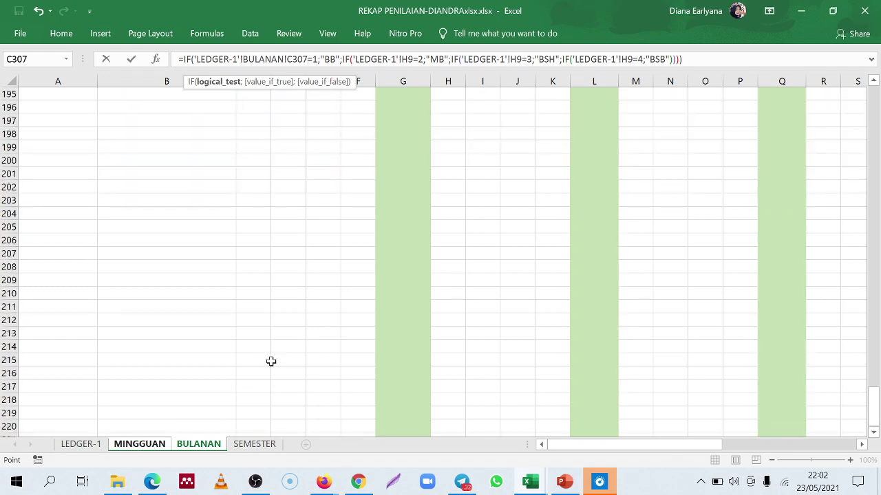
pyautogui.scroll(15, 271, 362)
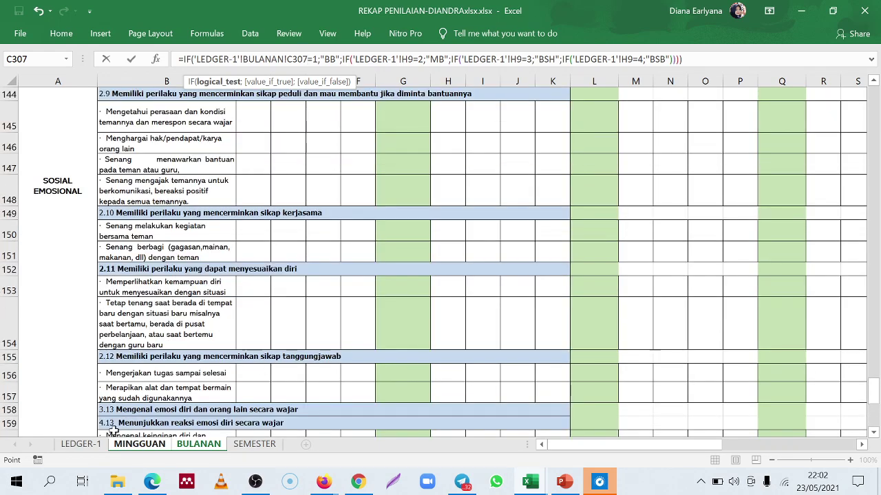
pyautogui.click(97, 446)
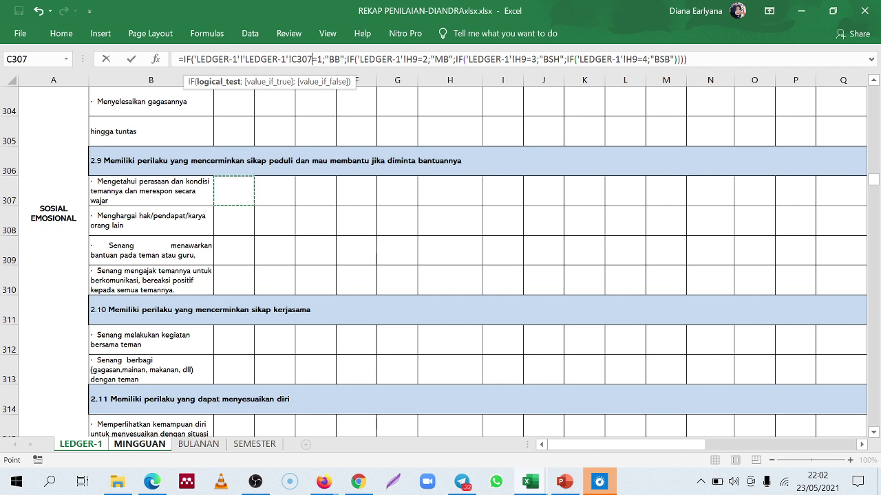
# Replace the H9 reference in the second IF test with cell C307 of LEDGER-1
pyautogui.doubleClick(412, 59)
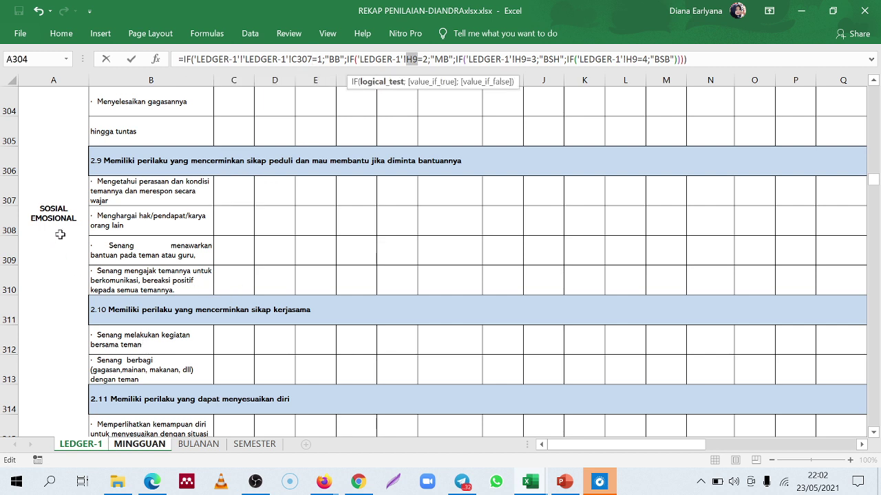
pyautogui.click(236, 196)
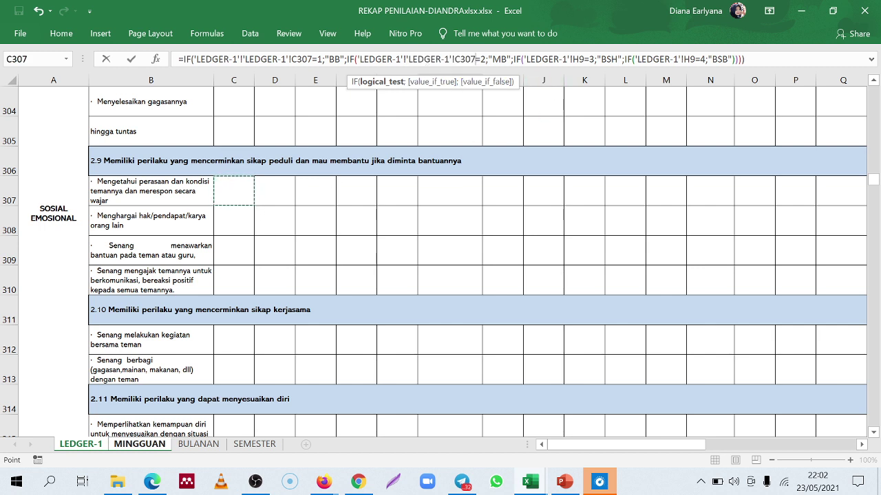
pyautogui.click(408, 59)
# Delete the duplicated LEDGER-1 sheet name from the reference in the first IF test
pyautogui.click(289, 59)
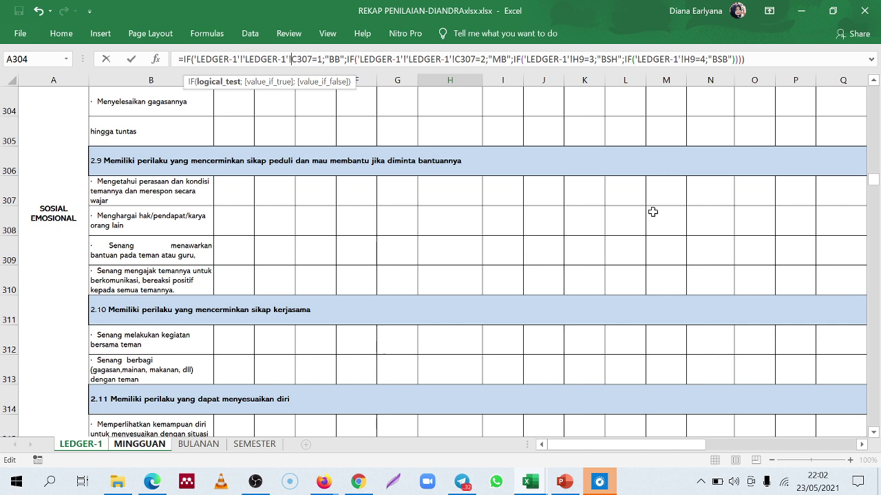
pyautogui.press('BackSpace')
pyautogui.press('BackSpace')
pyautogui.press('BackSpace')
pyautogui.press('BackSpace')
pyautogui.press('BackSpace')
pyautogui.press('BackSpace')
pyautogui.press('BackSpace')
pyautogui.press('BackSpace')
pyautogui.press('BackSpace')
pyautogui.press('BackSpace')
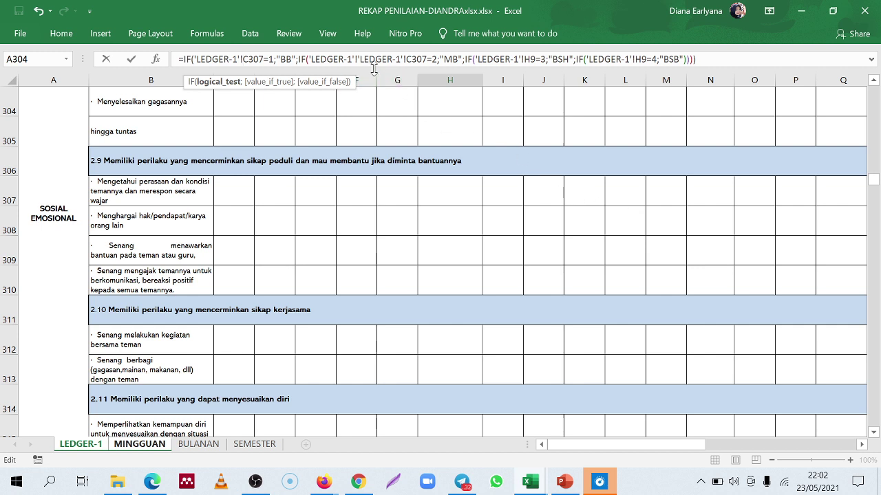
# Delete the repeated LEDGER-1 sheet name before C307 in the second IF test, including both exclamation marks
pyautogui.click(405, 59)
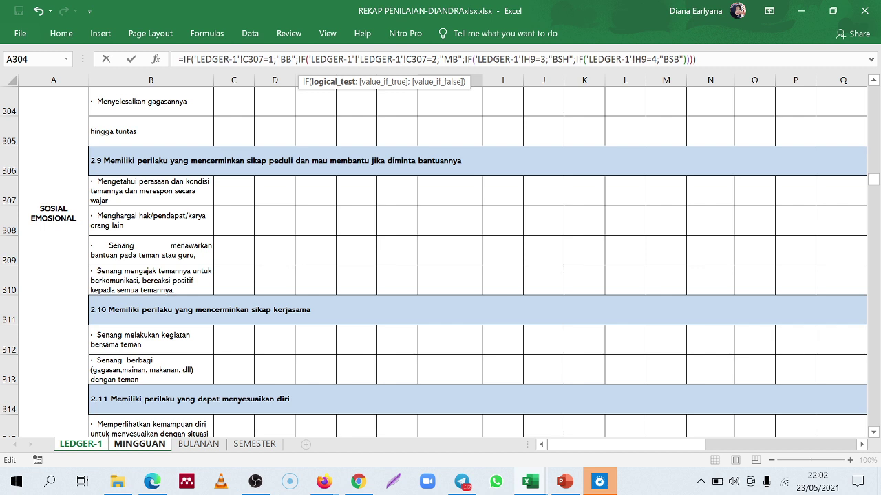
pyautogui.press('BackSpace')
pyautogui.press('BackSpace')
pyautogui.press('BackSpace')
pyautogui.press('BackSpace')
pyautogui.press('BackSpace')
pyautogui.press('BackSpace')
pyautogui.press('BackSpace')
pyautogui.press('BackSpace')
pyautogui.press('BackSpace')
pyautogui.press('BackSpace')
pyautogui.press('BackSpace')
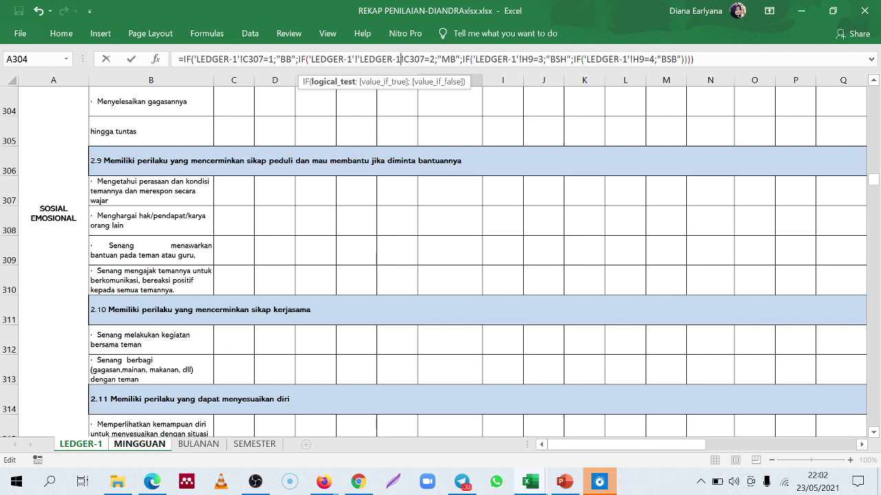
pyautogui.press('BackSpace')
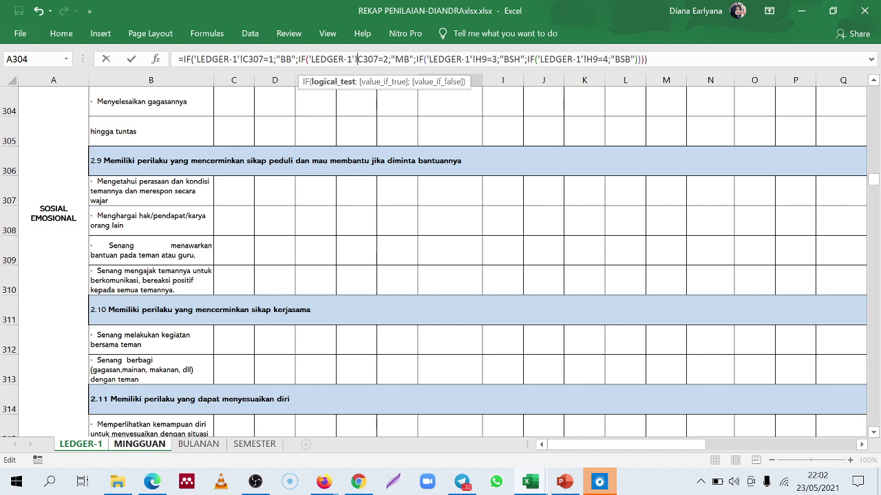
pyautogui.press('BackSpace')
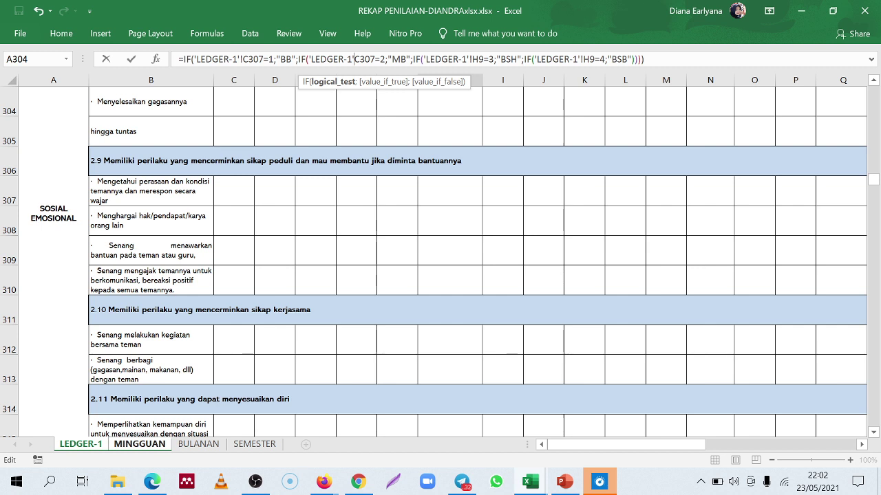
# Insert a reference to LEDGER-1 cell C307 in the third IF test and remove its duplicated sheet name
pyautogui.click(454, 59)
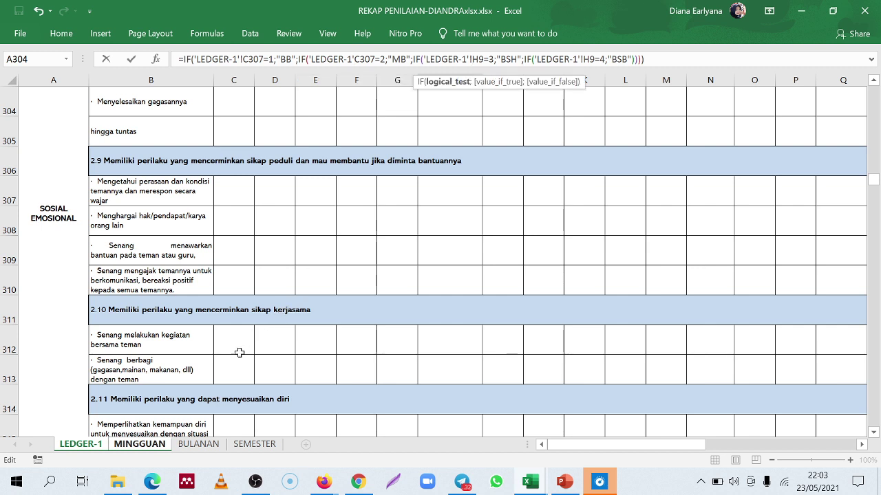
pyautogui.click(226, 195)
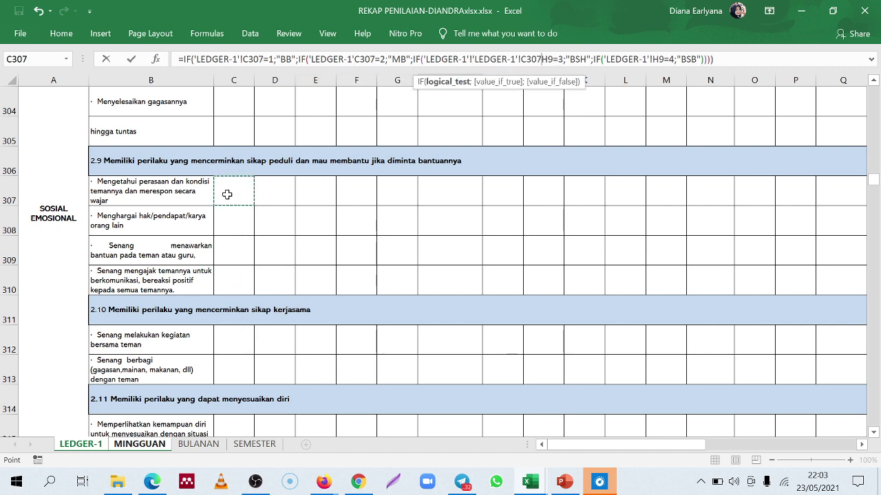
pyautogui.click(531, 60)
pyautogui.press('BackSpace')
pyautogui.press('BackSpace')
pyautogui.press('BackSpace')
pyautogui.press('BackSpace')
pyautogui.press('BackSpace')
pyautogui.press('BackSpace')
pyautogui.press('BackSpace')
pyautogui.press('BackSpace')
pyautogui.press('BackSpace')
pyautogui.press('BackSpace')
pyautogui.press('BackSpace')
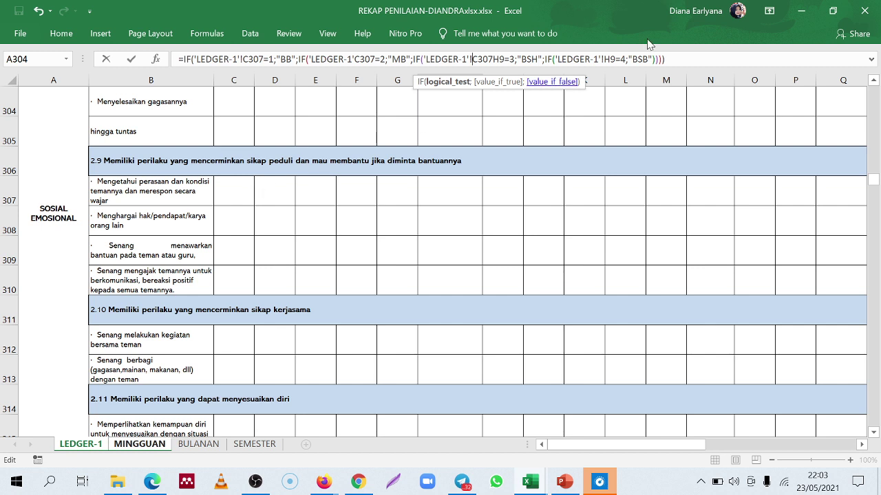
pyautogui.write('!')
# Replace the whole LEDGER-1 H9 reference in the fourth IF test with cell C307 of LEDGER-1
pyautogui.moveTo(555, 60); pyautogui.dragTo(616, 59)
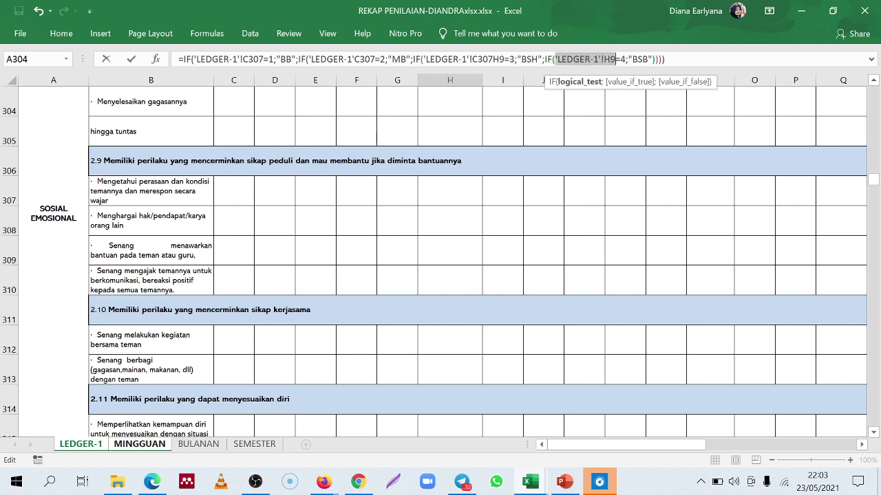
pyautogui.click(232, 191)
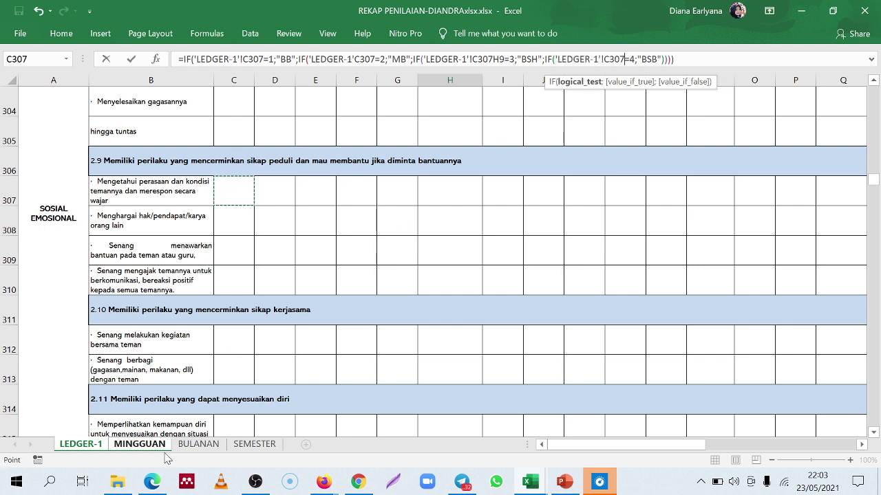
pyautogui.click(144, 447)
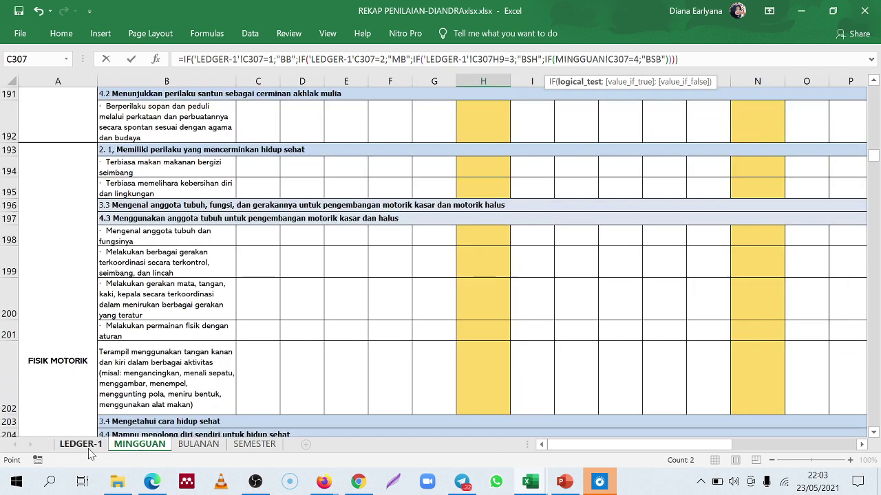
pyautogui.click(88, 449)
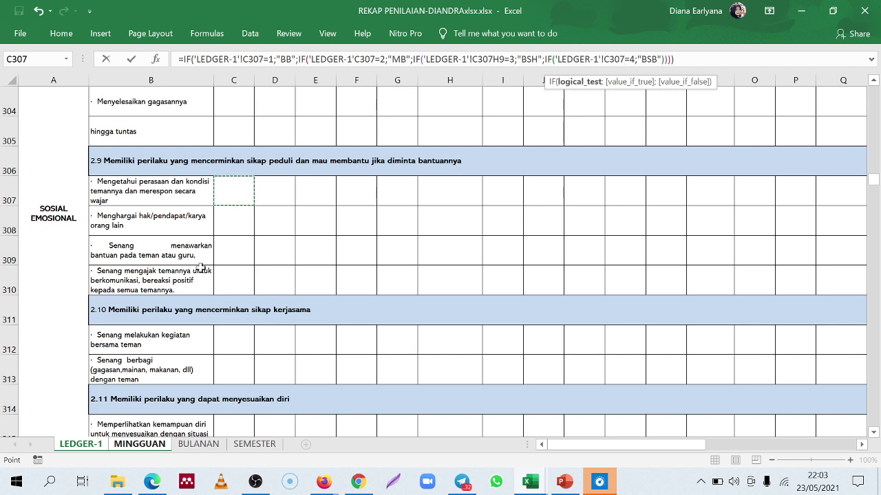
pyautogui.click(148, 446)
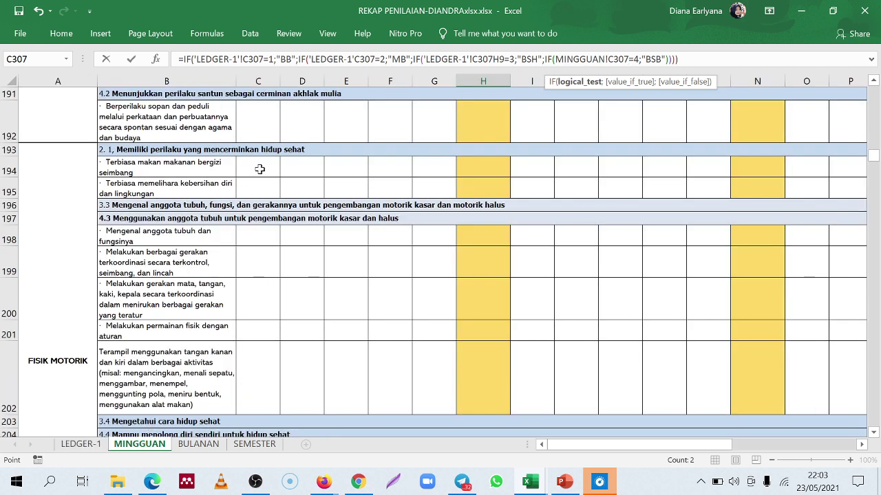
pyautogui.scroll(-6, 270, 315)
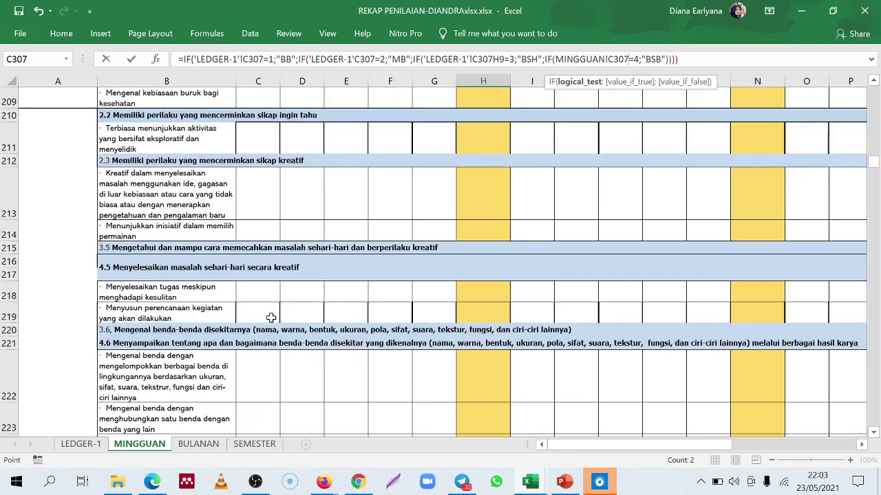
pyautogui.click(260, 134)
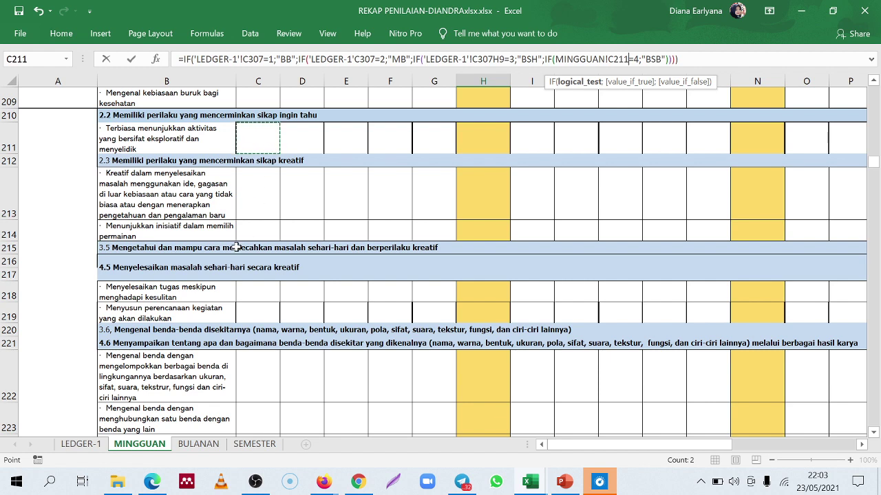
pyautogui.click(88, 446)
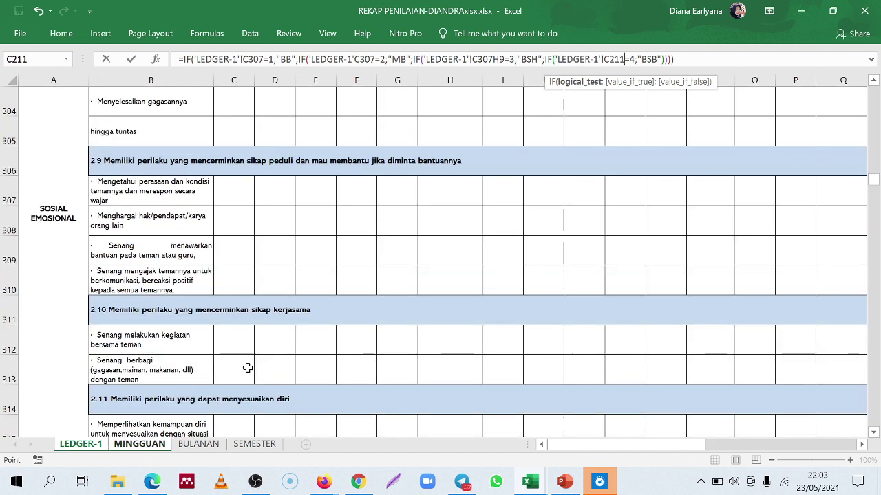
pyautogui.click(233, 194)
# Try to confirm the edited IF formula with 1 appended to the C307 reference in its fourth test
pyautogui.write('1')
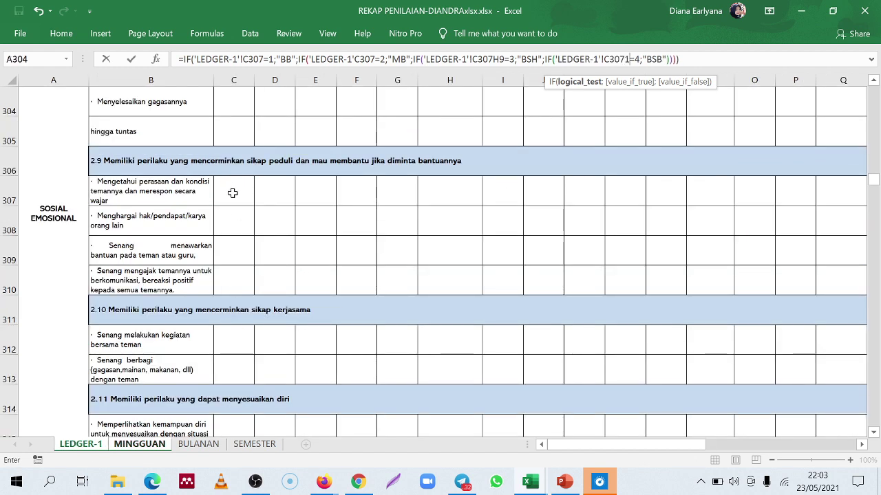
pyautogui.press('Return')
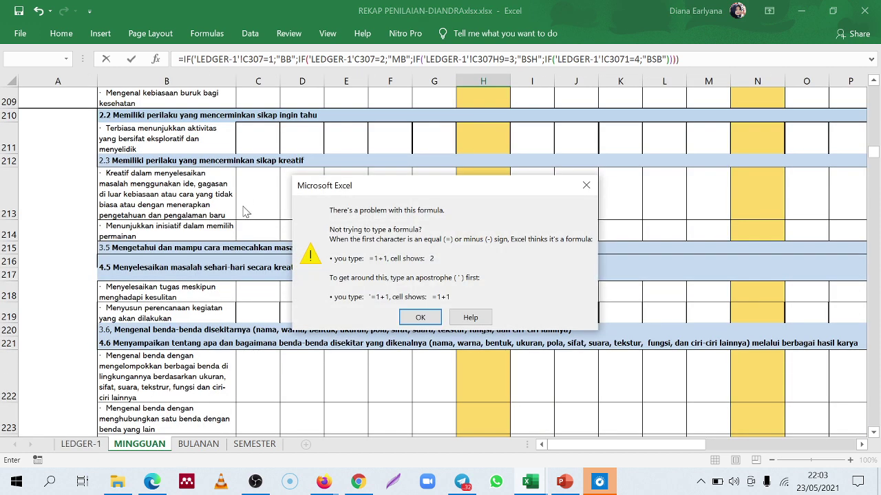
pyautogui.click(413, 317)
pyautogui.click(77, 446)
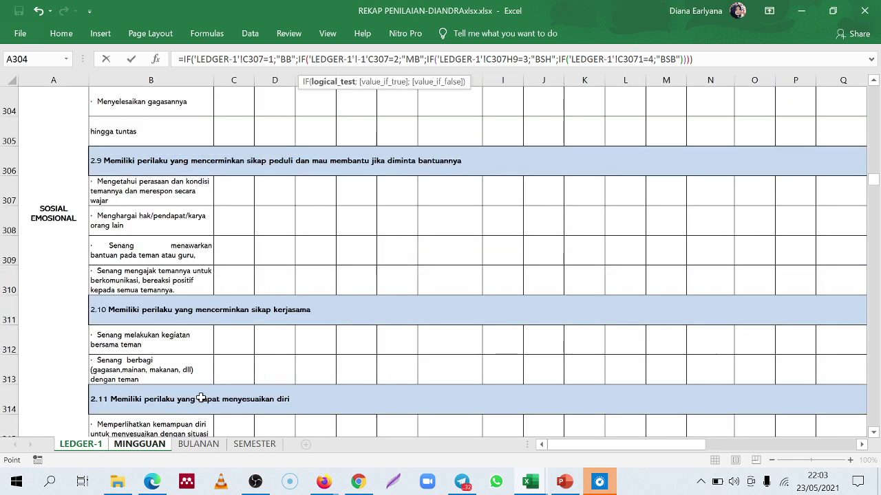
pyautogui.click(244, 189)
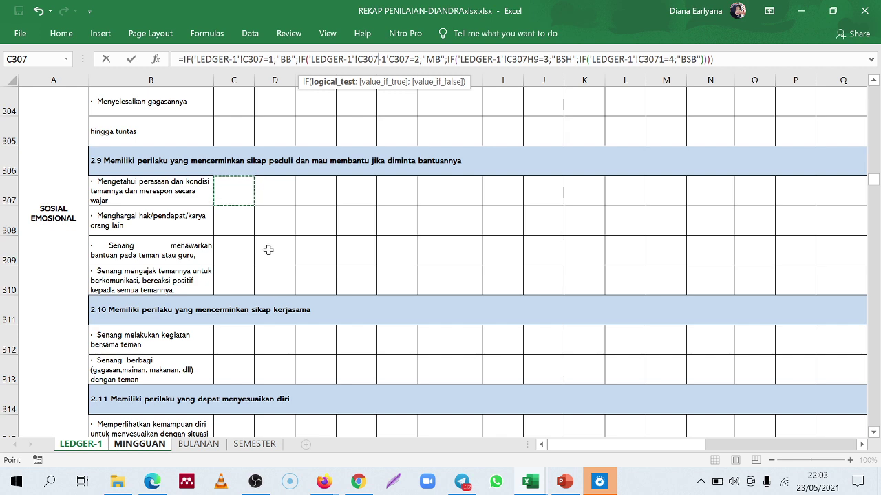
pyautogui.scroll(3, 275, 307)
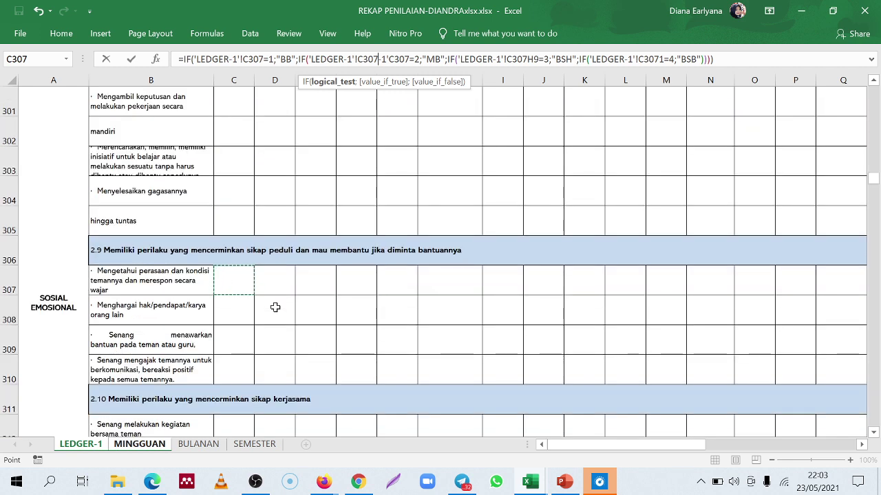
pyautogui.scroll(7, 275, 308)
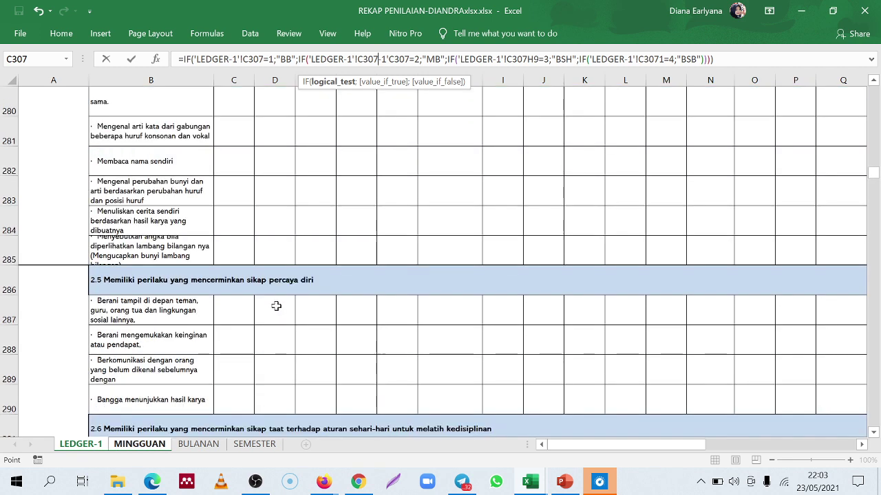
pyautogui.scroll(-3, 276, 305)
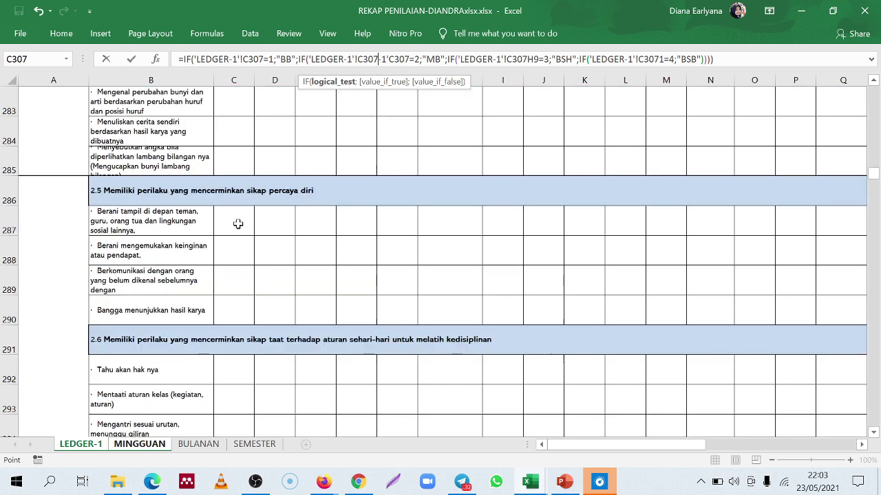
pyautogui.click(238, 224)
pyautogui.write('1')
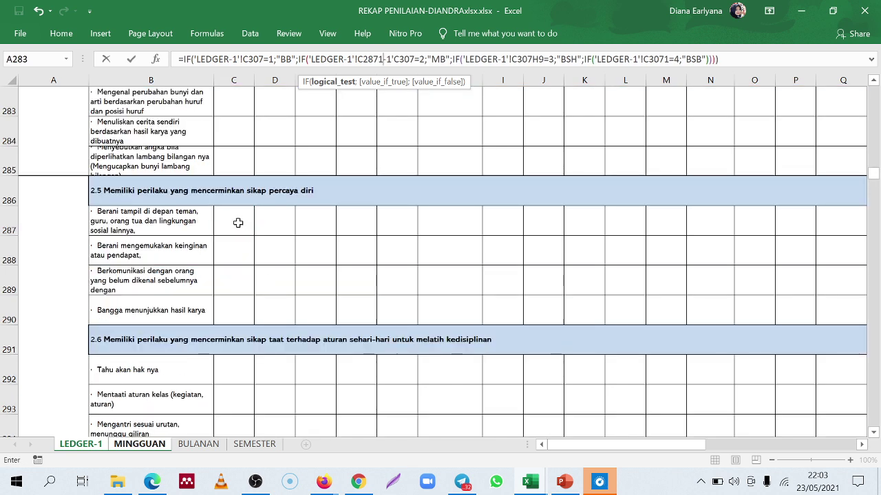
pyautogui.press('Escape')
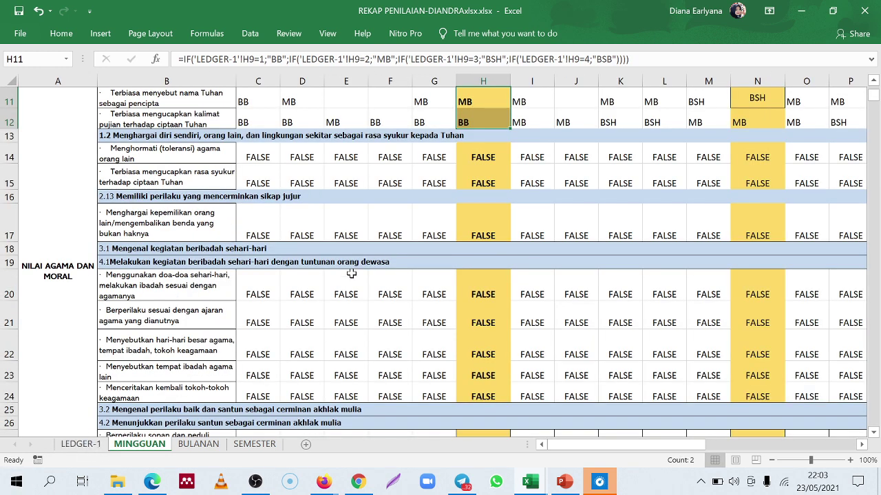
# Examine the MINGGUAN sheet's indicator rows from the first block down to the second block's FISIK MOTORIK section
pyautogui.scroll(-4, 350, 275)
pyautogui.click(313, 320)
pyautogui.scroll(-13, 307, 317)
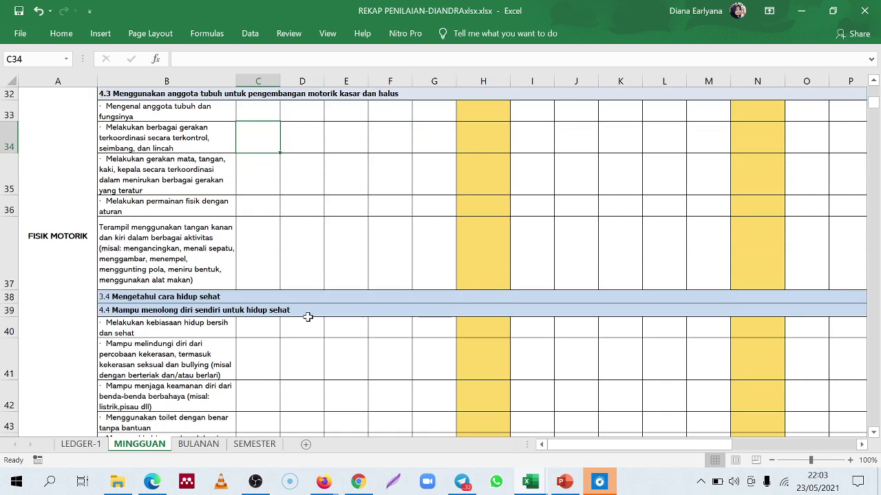
pyautogui.scroll(-18, 310, 312)
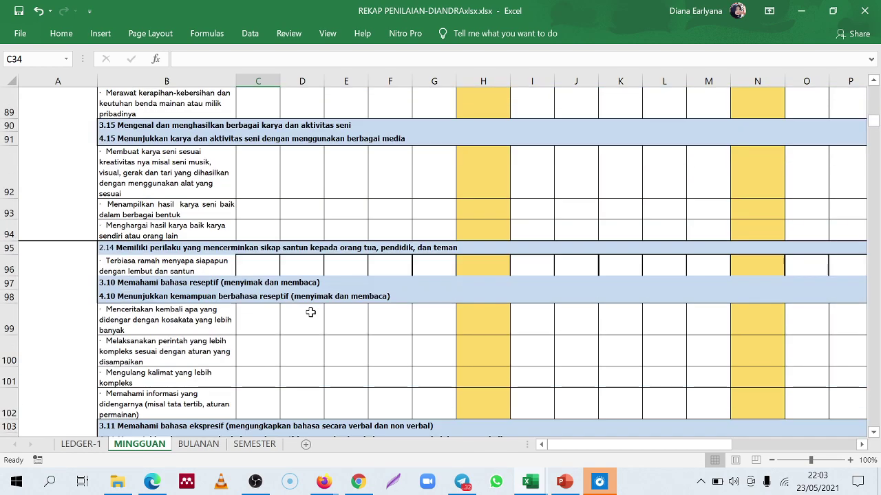
pyautogui.scroll(-20, 312, 308)
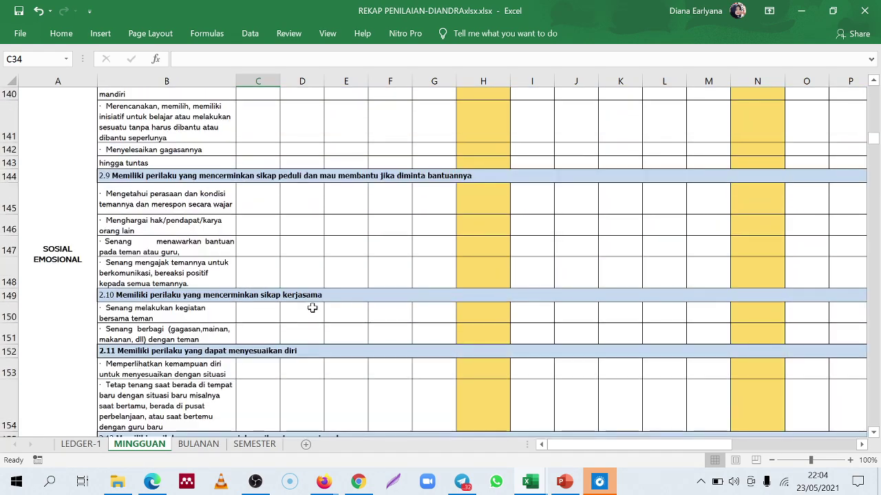
pyautogui.scroll(-10, 312, 308)
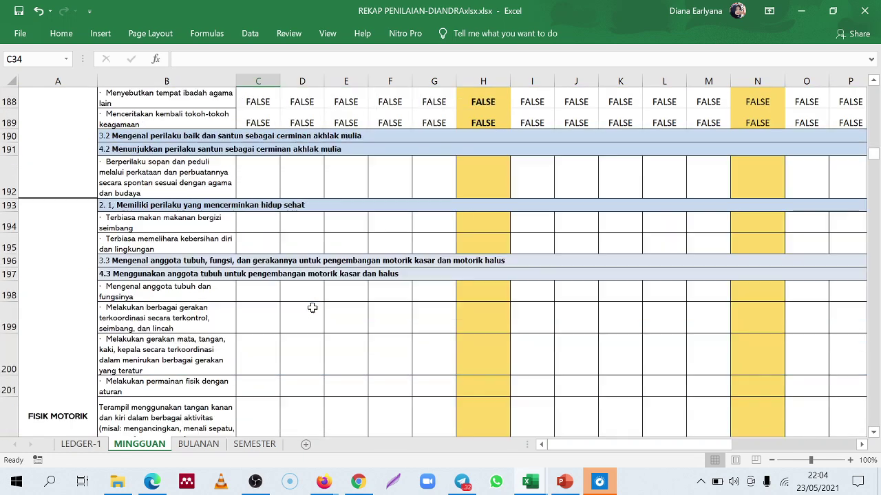
pyautogui.scroll(4, 313, 308)
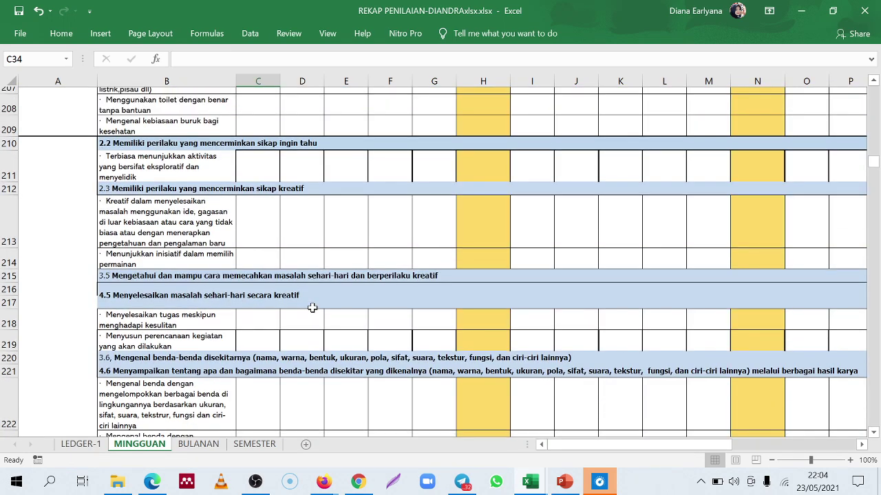
pyautogui.scroll(4, 312, 308)
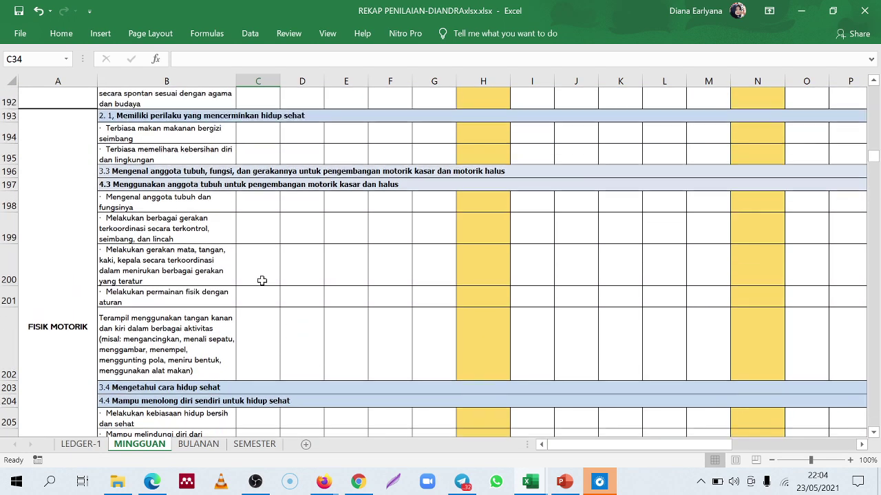
pyautogui.click(264, 313)
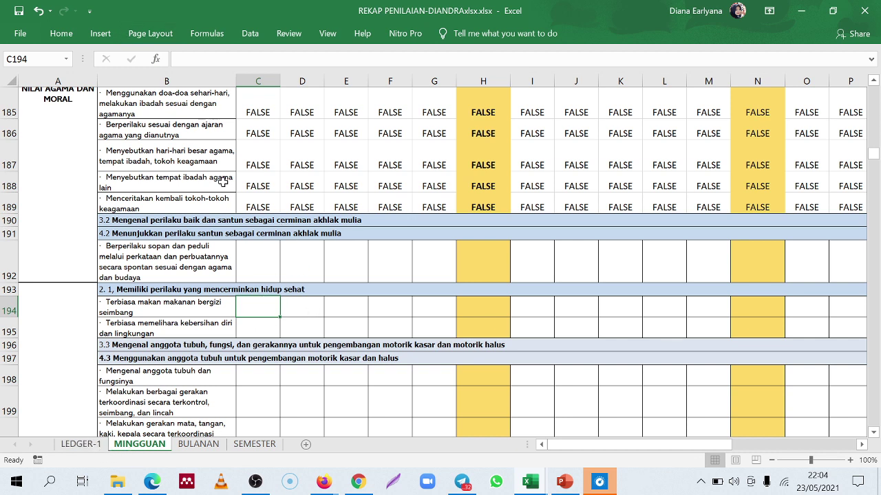
pyautogui.press('F2')
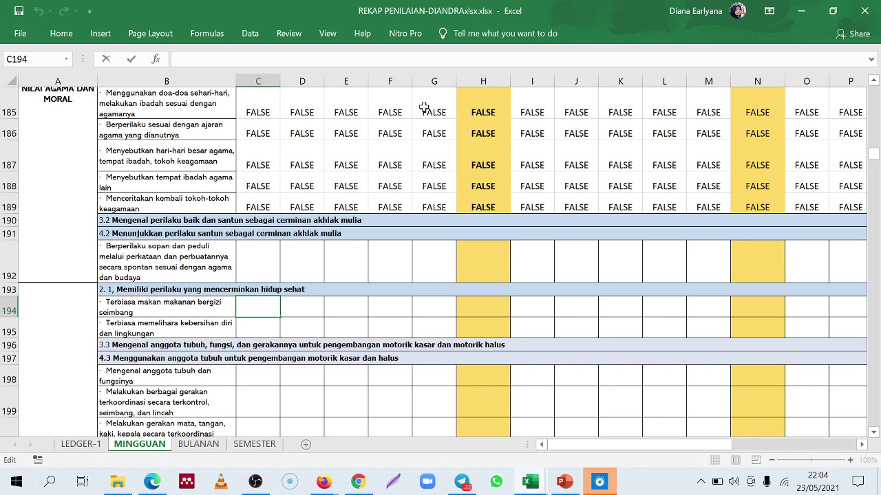
pyautogui.write('=IF(')
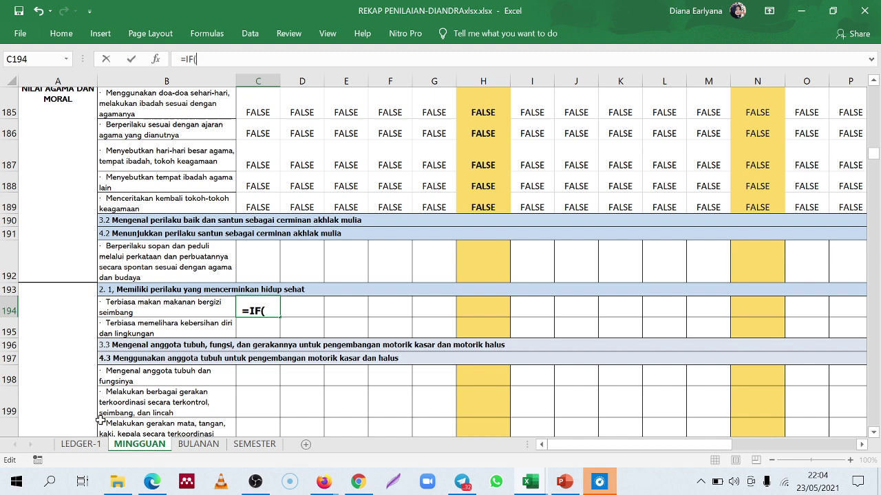
pyautogui.press('Escape')
# Look back through the indicator rows above section 2.5 on the LEDGER-1 sheet
pyautogui.click(81, 445)
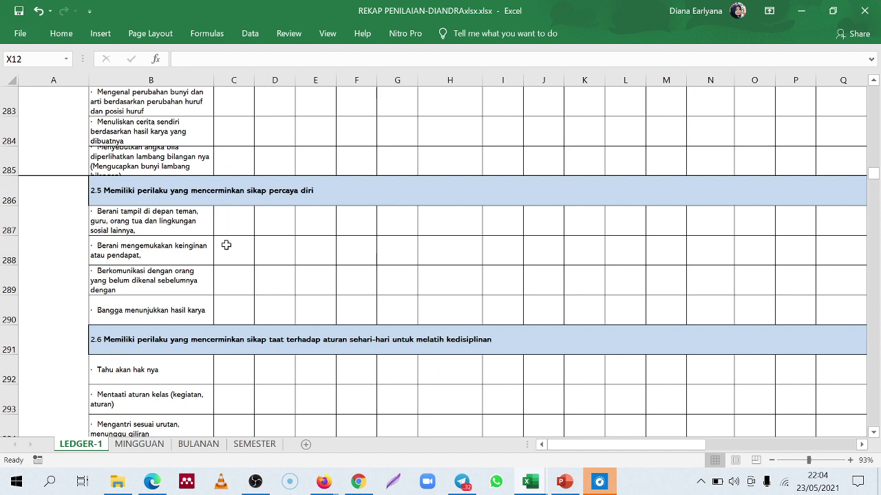
pyautogui.scroll(9, 226, 245)
pyautogui.scroll(9, 226, 246)
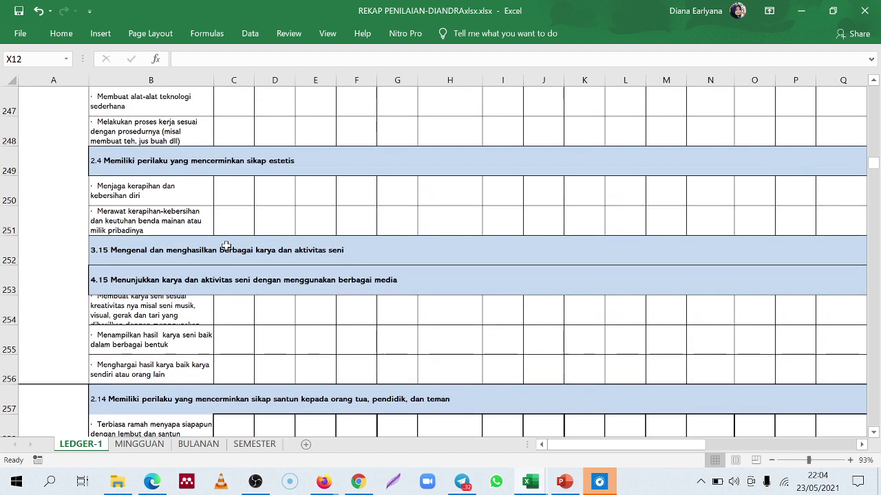
# Review the LEDGER-1 indicator rows from the February 2021 block back up to the January 2021 header
pyautogui.scroll(20, 227, 246)
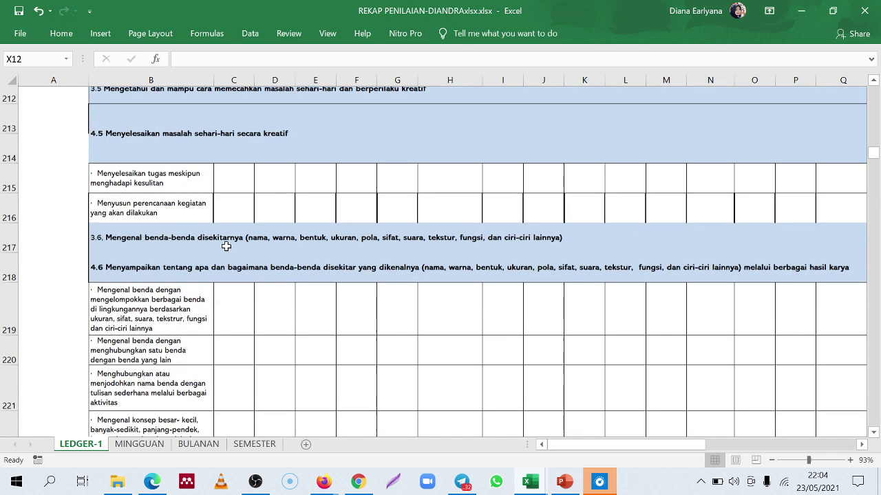
pyautogui.scroll(2, 227, 245)
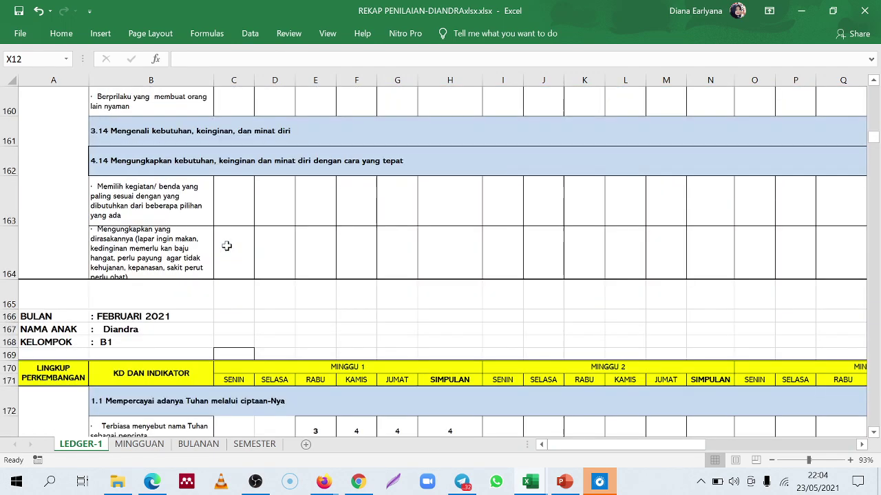
pyautogui.scroll(-4, 226, 246)
pyautogui.scroll(5, 226, 245)
pyautogui.scroll(11, 227, 246)
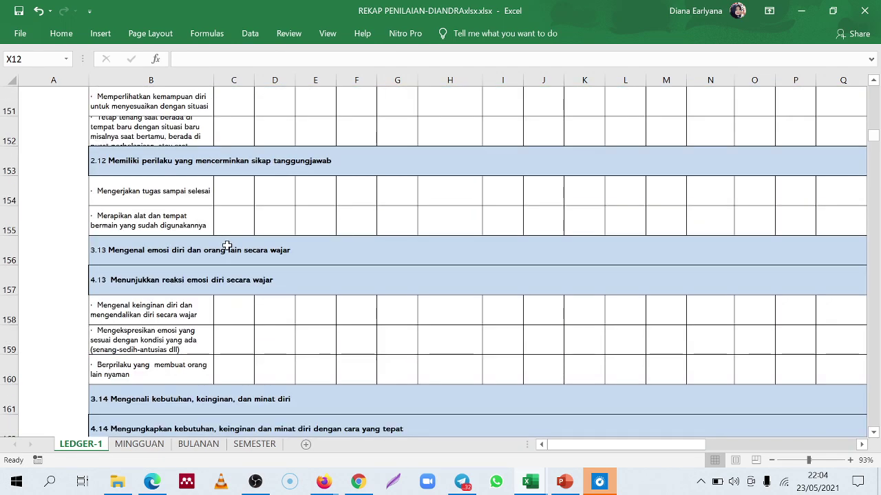
pyautogui.scroll(11, 227, 245)
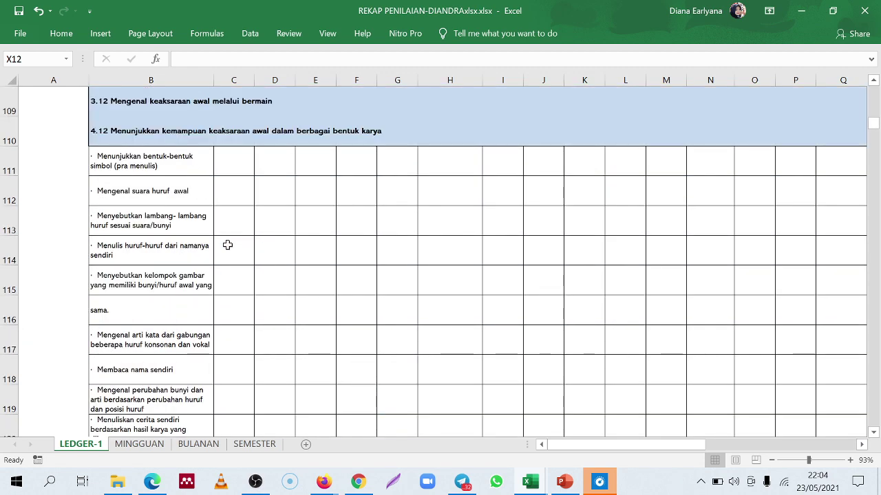
pyautogui.scroll(10, 227, 245)
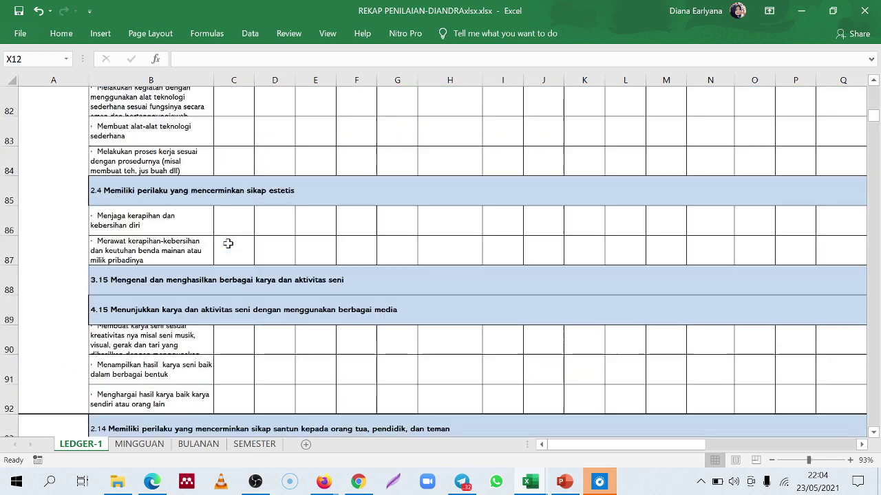
pyautogui.scroll(10, 228, 243)
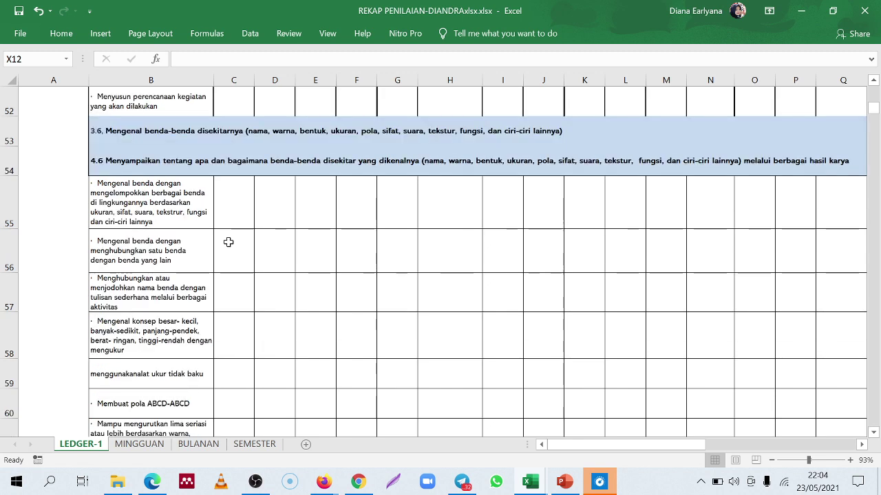
pyautogui.scroll(5, 228, 243)
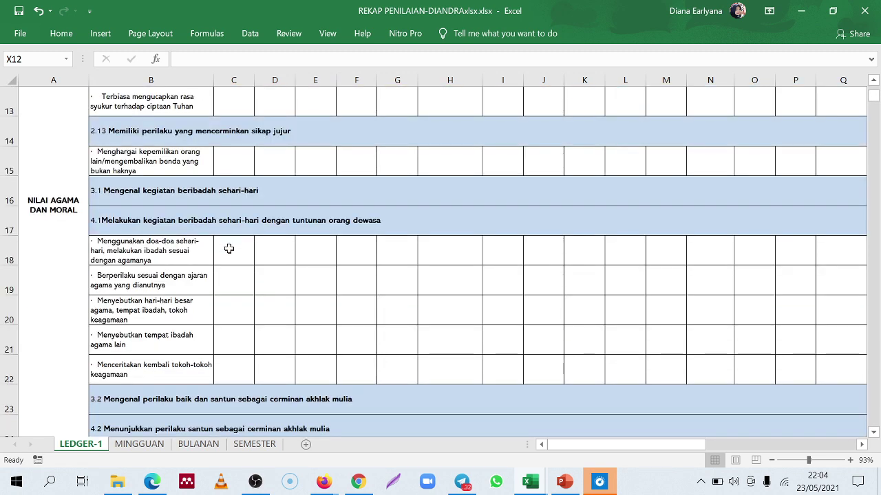
pyautogui.scroll(2, 252, 284)
pyautogui.scroll(-5, 252, 284)
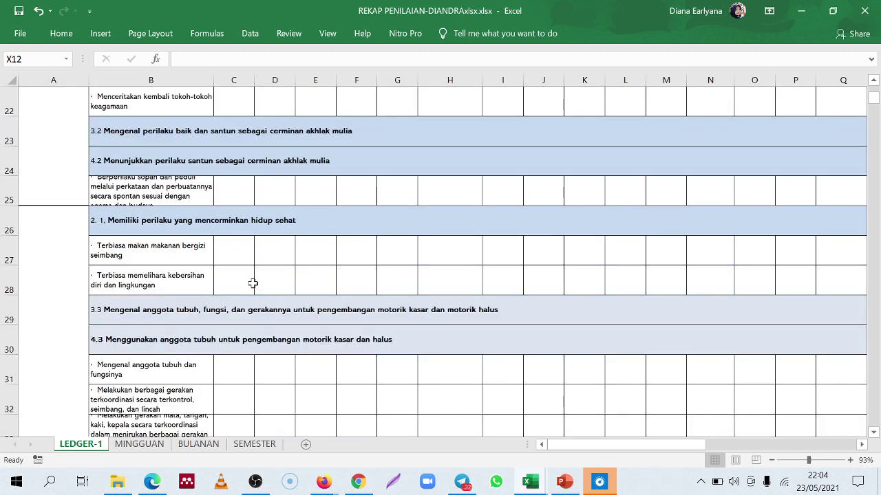
pyautogui.scroll(7, 253, 284)
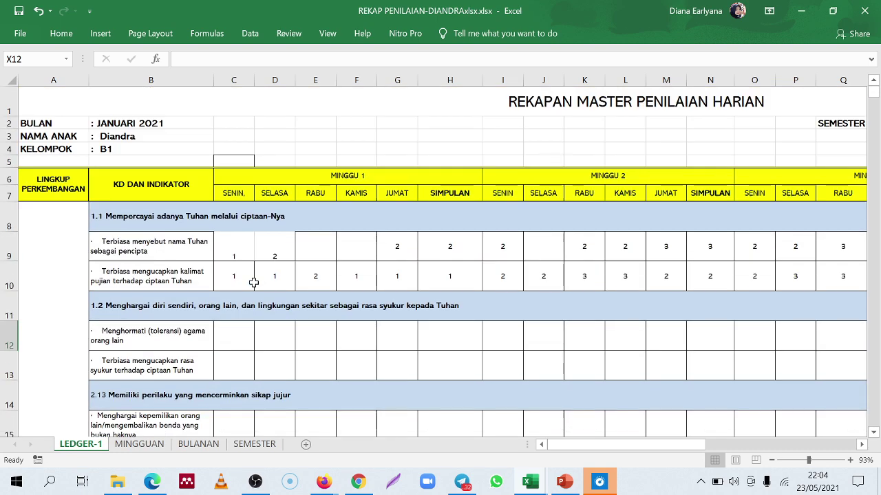
# Locate the January indicator "Terbiasa makan makanan bergizi seimbang" on LEDGER-1 and select its first Senin cell, C27
pyautogui.scroll(-4, 253, 282)
pyautogui.scroll(-3, 253, 282)
pyautogui.scroll(-3, 252, 282)
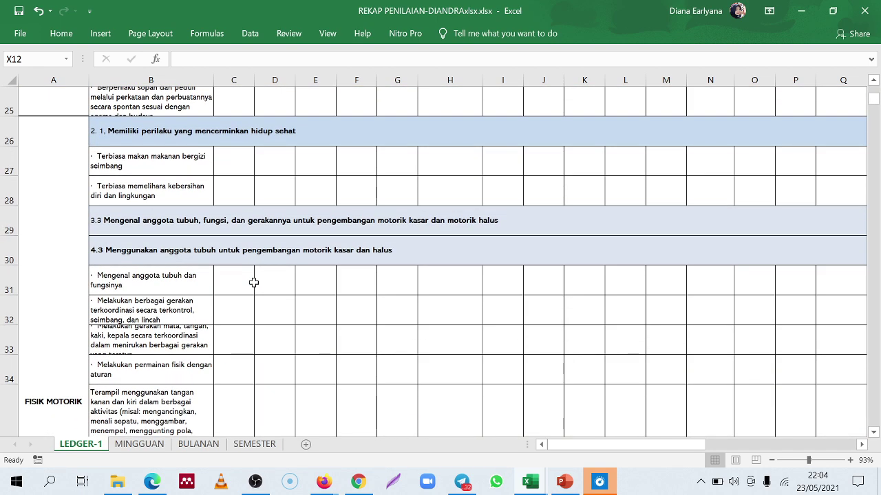
pyautogui.scroll(2, 252, 281)
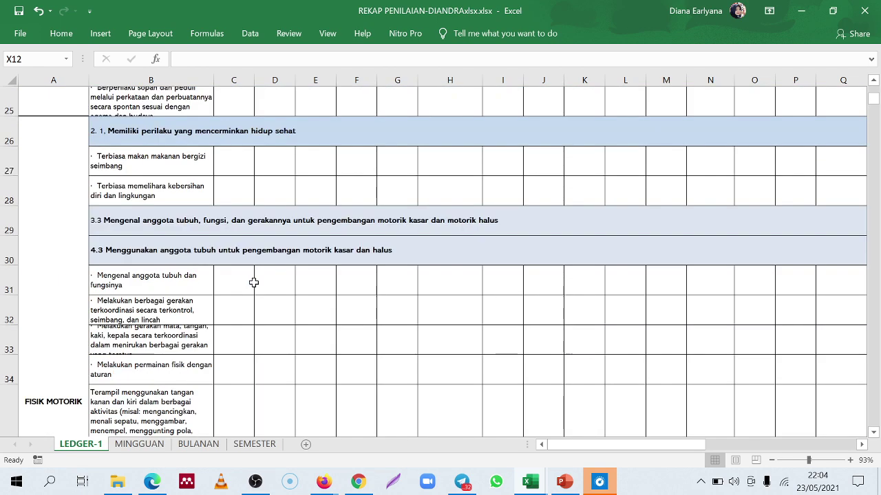
pyautogui.click(226, 167)
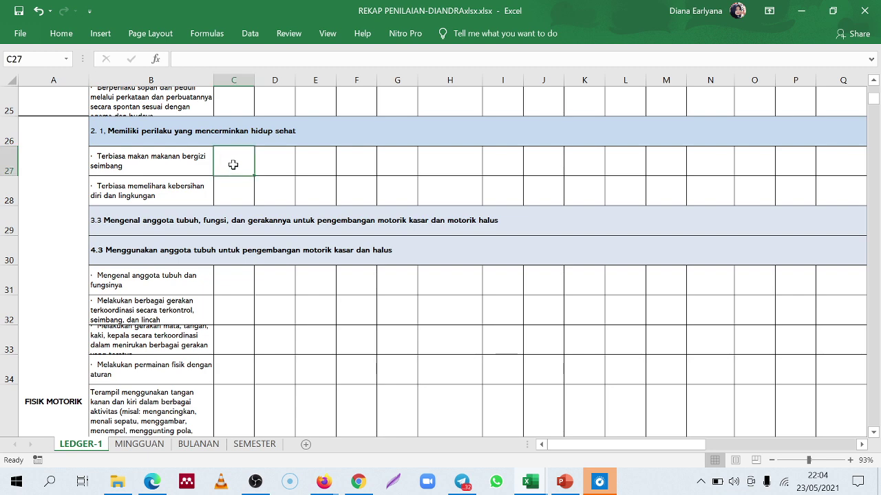
# Compare the unfinished formula in MINGGUAN cell C194 with the matching source cell C27 on the LEDGER-1 sheet
pyautogui.click(141, 445)
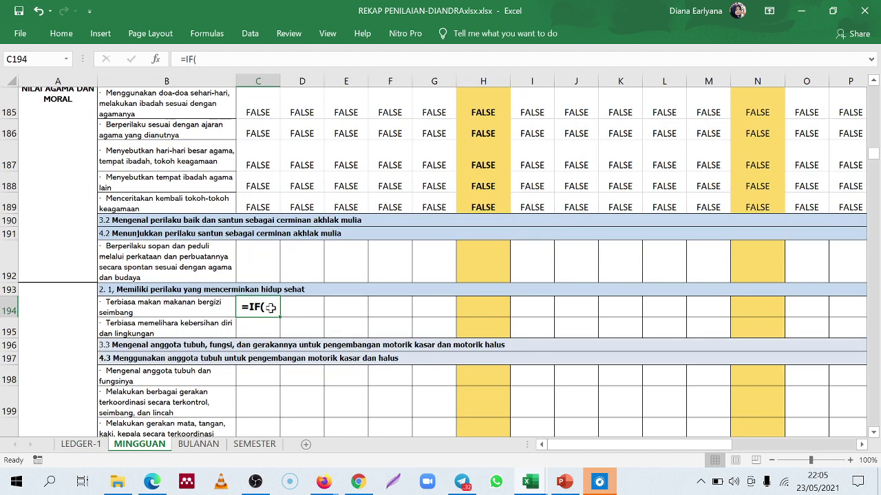
pyautogui.click(212, 62)
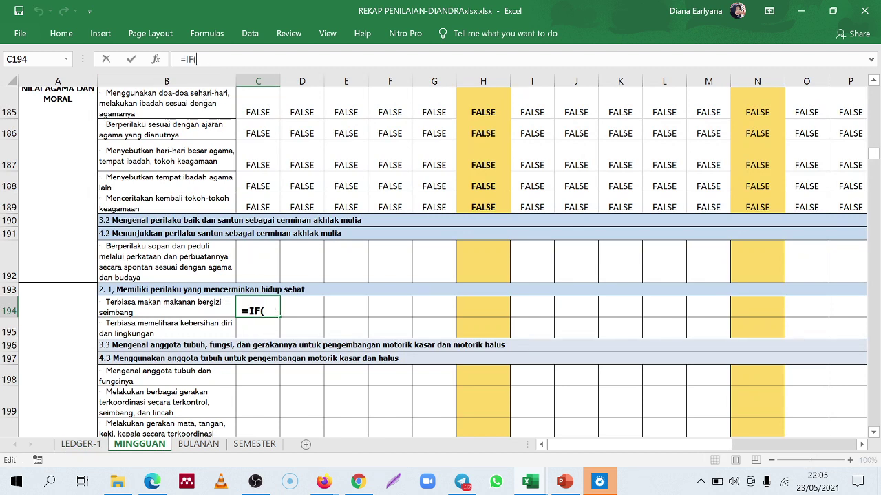
pyautogui.press('Escape')
pyautogui.click(80, 445)
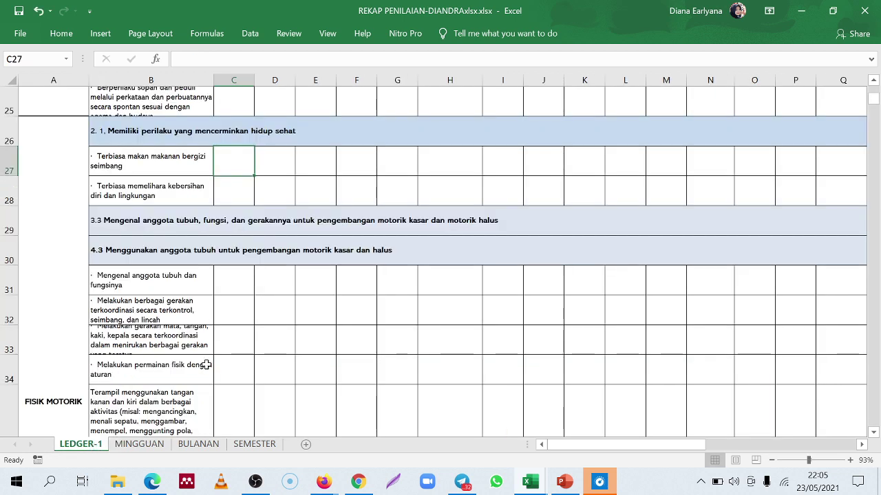
pyautogui.click(232, 276)
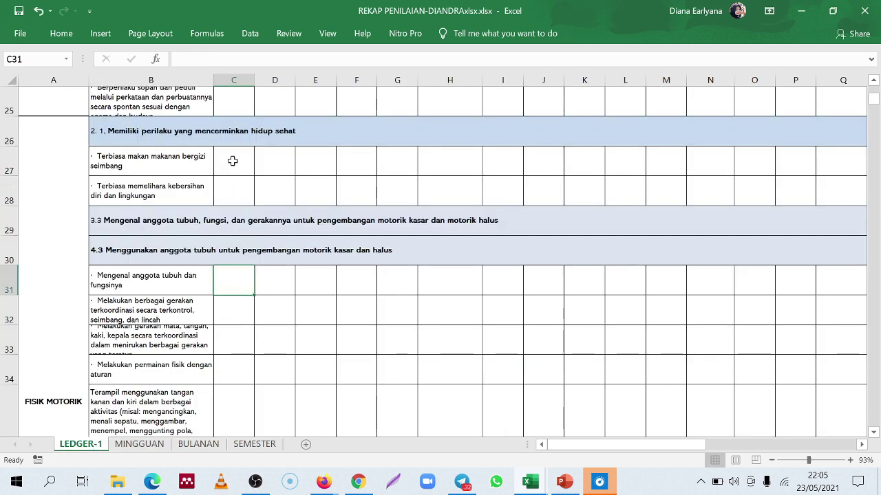
pyautogui.click(140, 446)
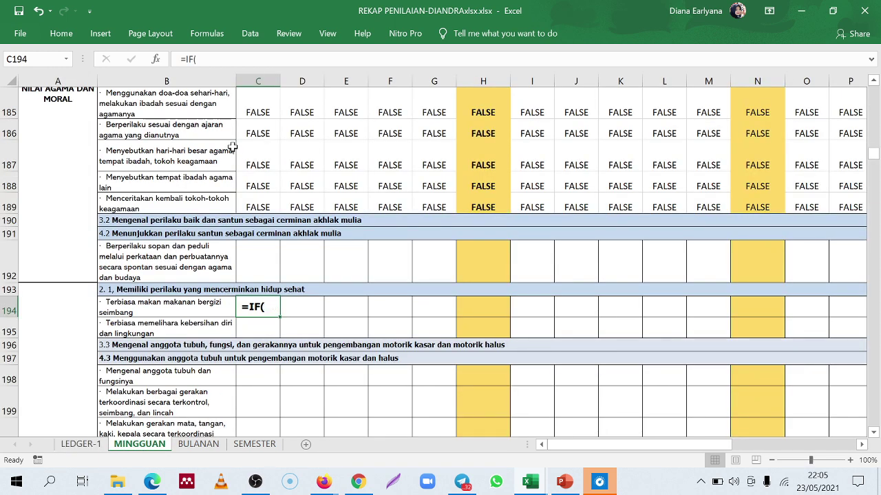
pyautogui.doubleClick(265, 308)
pyautogui.click(88, 445)
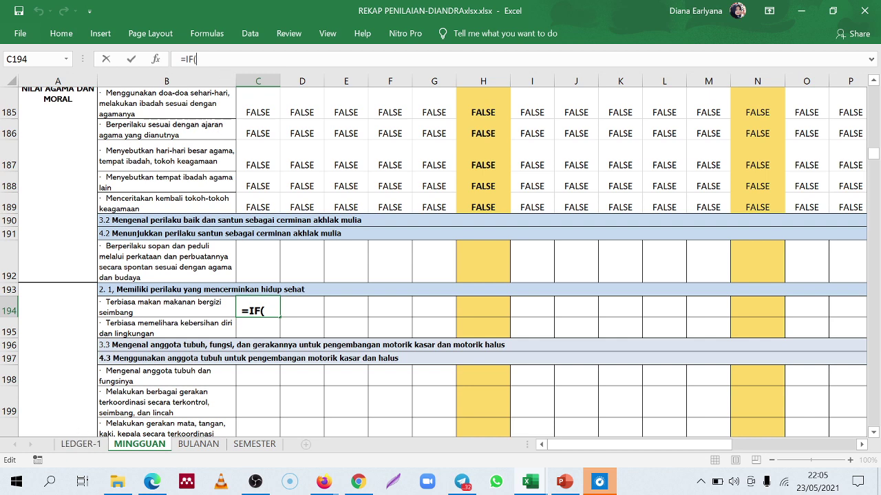
pyautogui.click(80, 444)
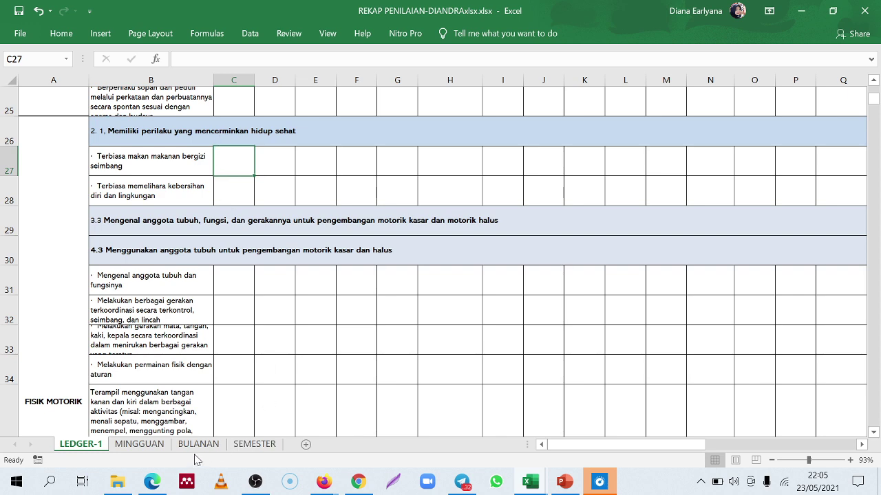
# Extend the formula in MINGGUAN cell C194 to =IF(LEDGER'!27
pyautogui.click(139, 445)
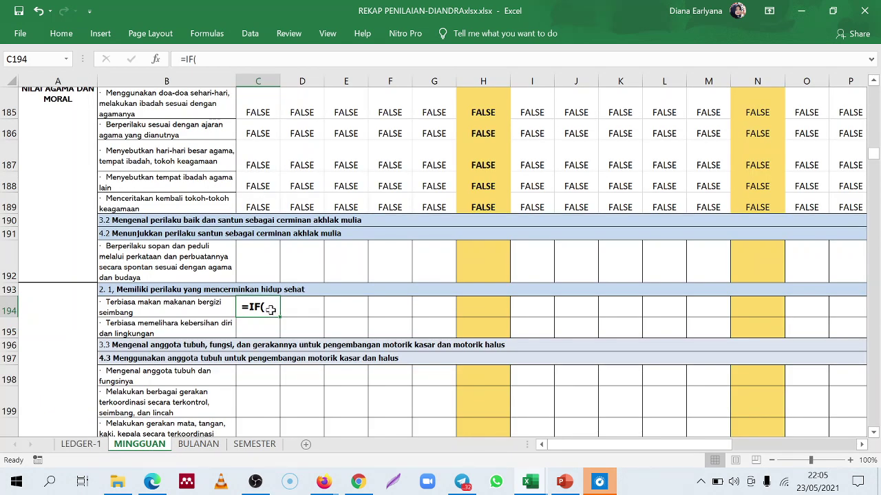
pyautogui.press('F2')
pyautogui.write('L')
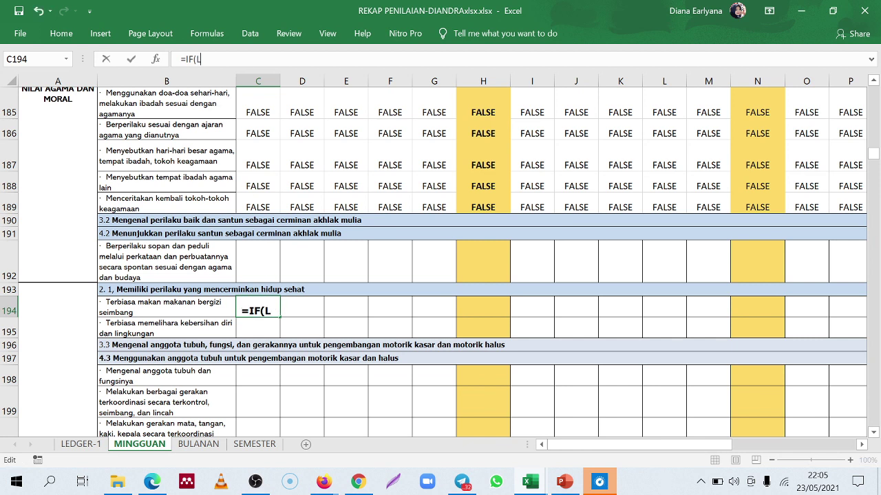
pyautogui.write('EDGER')
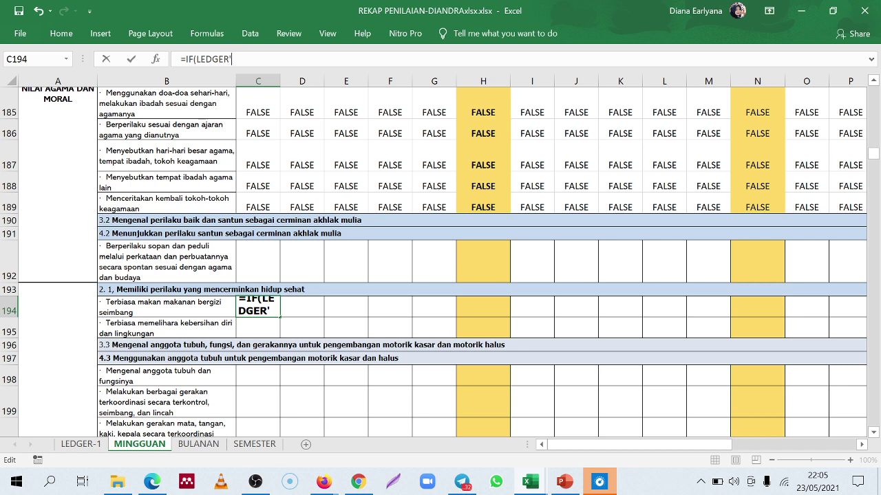
pyautogui.write("'!27")
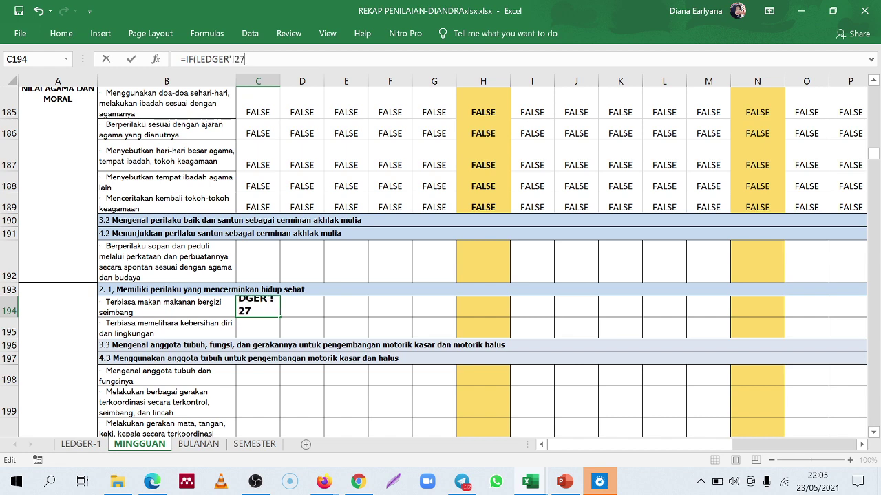
# Check the source row on LEDGER-1 and append =1;"BB";IF( to the formula in MINGGUAN cell C194
pyautogui.click(80, 444)
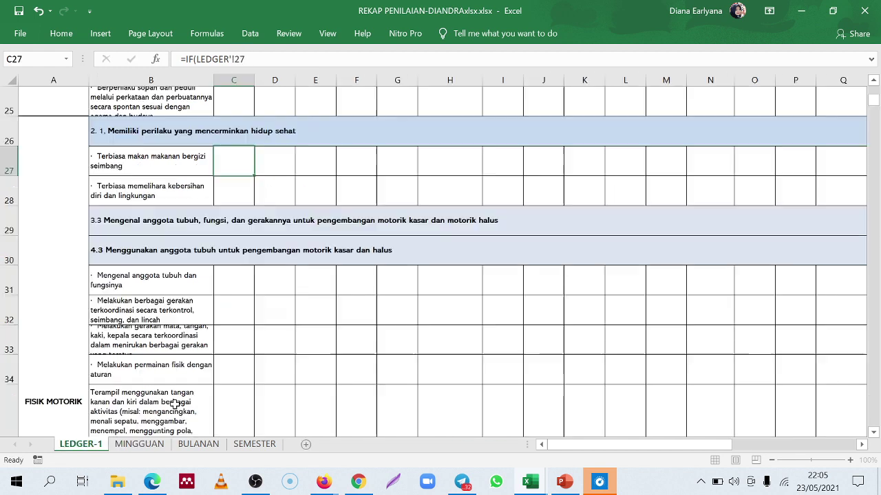
pyautogui.click(134, 445)
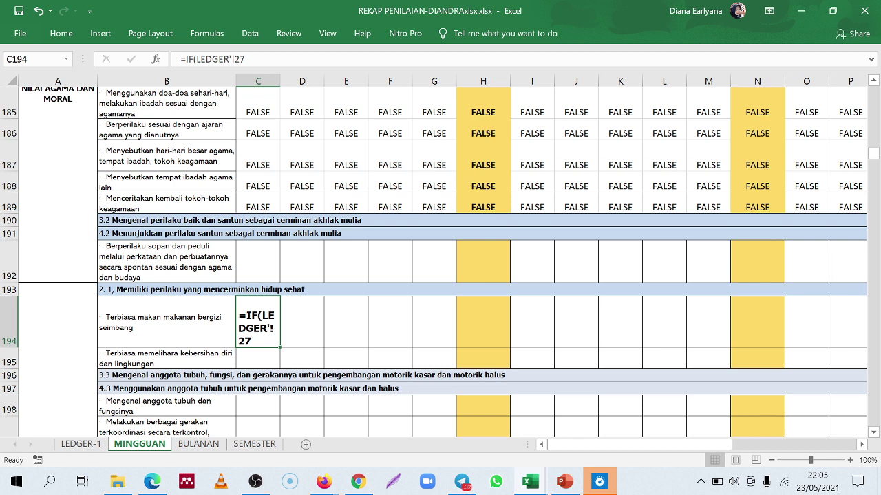
pyautogui.click(245, 59)
pyautogui.write('=')
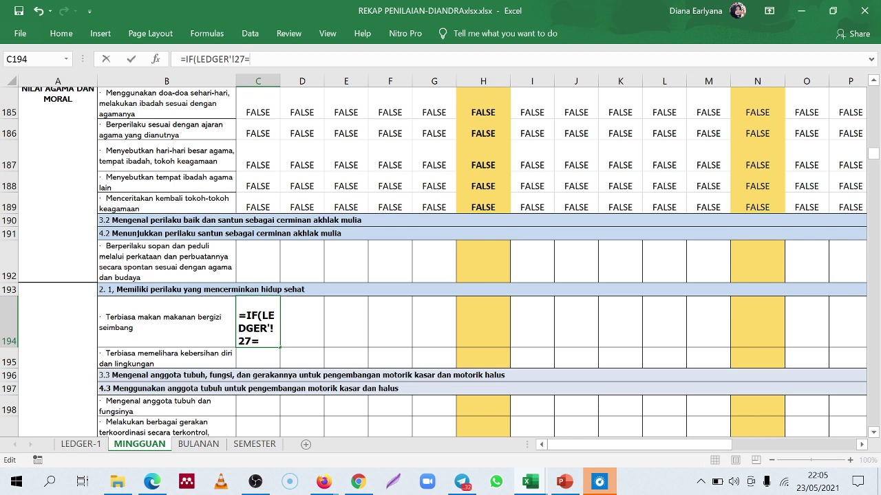
pyautogui.write('1;"BB')
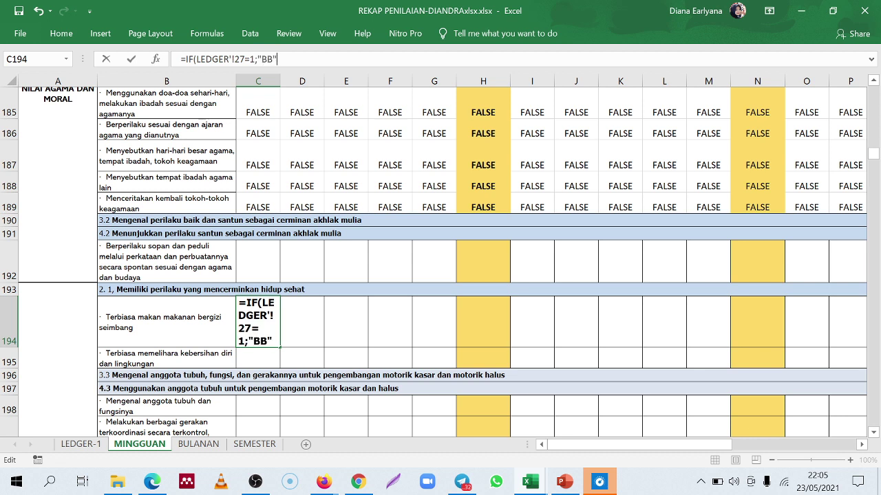
pyautogui.write('";IF(')
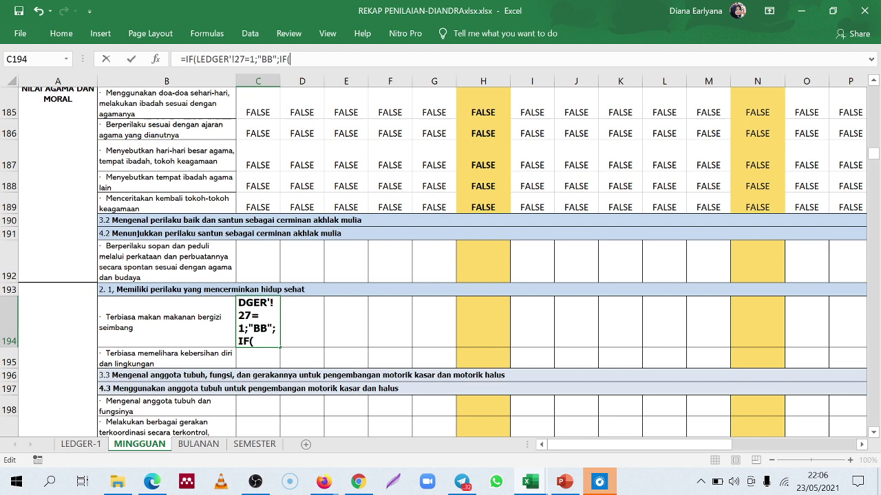
# Consult the nested IF formula in MINGGUAN cell C189 and add the missing apostrophe before LEDGER in C194's formula
pyautogui.click(89, 445)
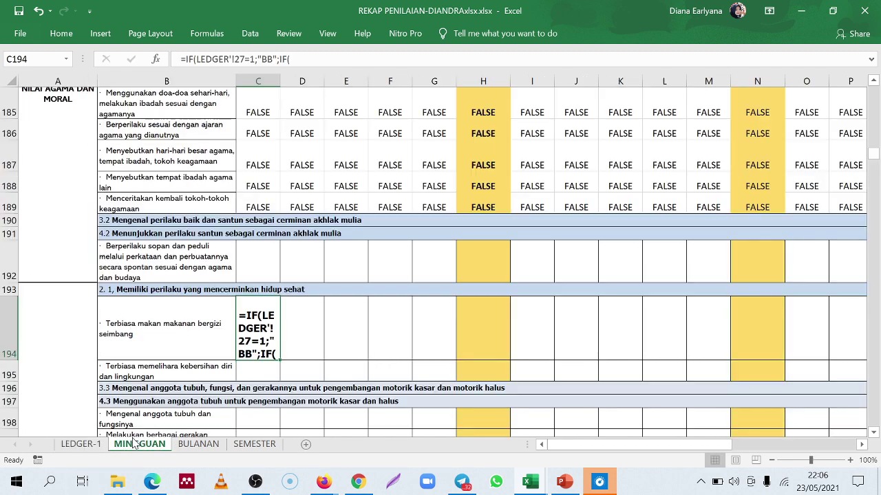
pyautogui.click(135, 445)
pyautogui.click(267, 205)
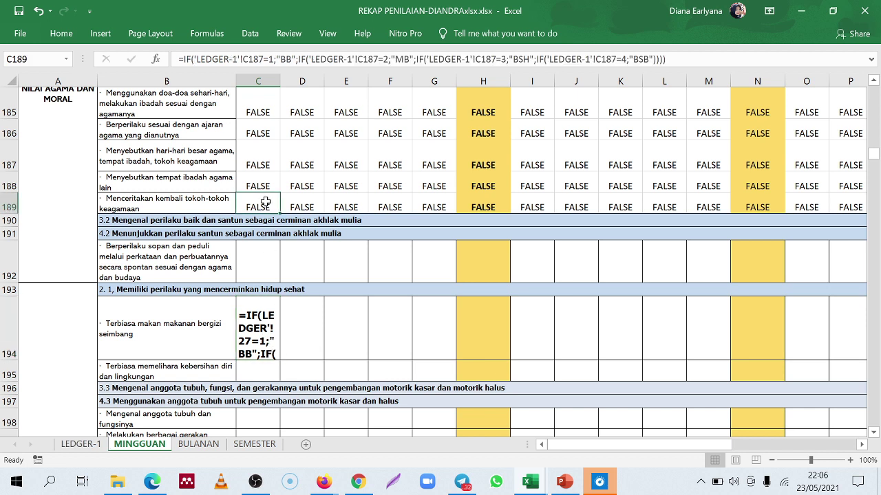
pyautogui.click(264, 329)
pyautogui.click(196, 59)
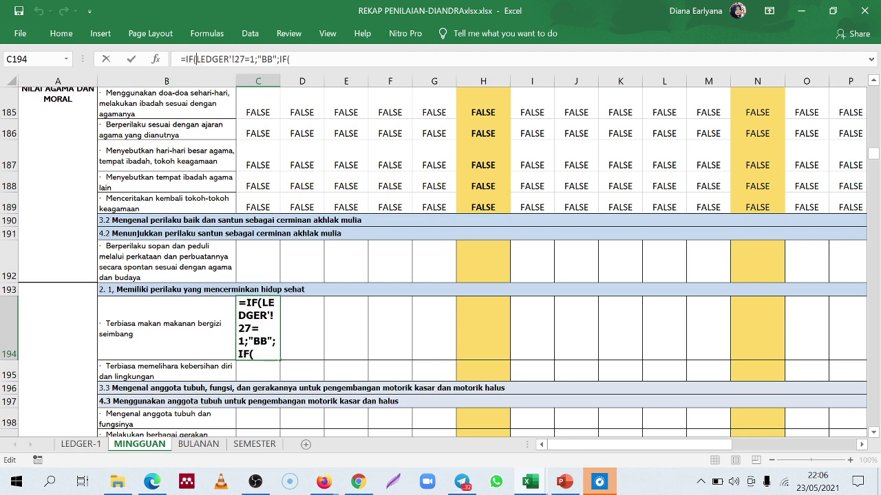
pyautogui.write("'")
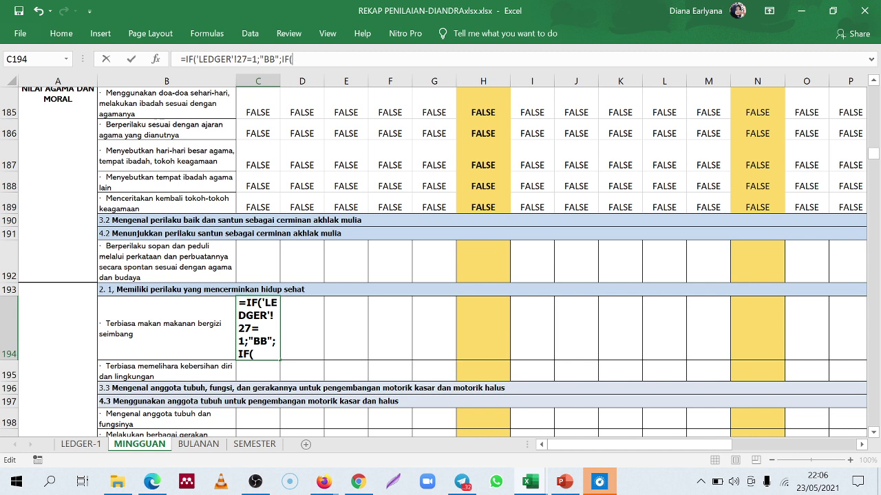
# Check the source sheet LEDGER-1 and append 'LEDGER-1 to the nested IF in MINGGUAN cell C194
pyautogui.click(82, 444)
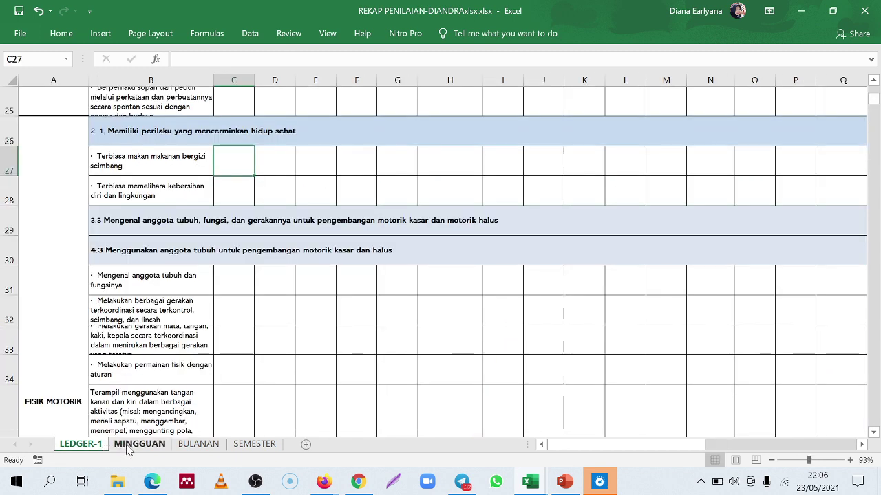
pyautogui.click(130, 445)
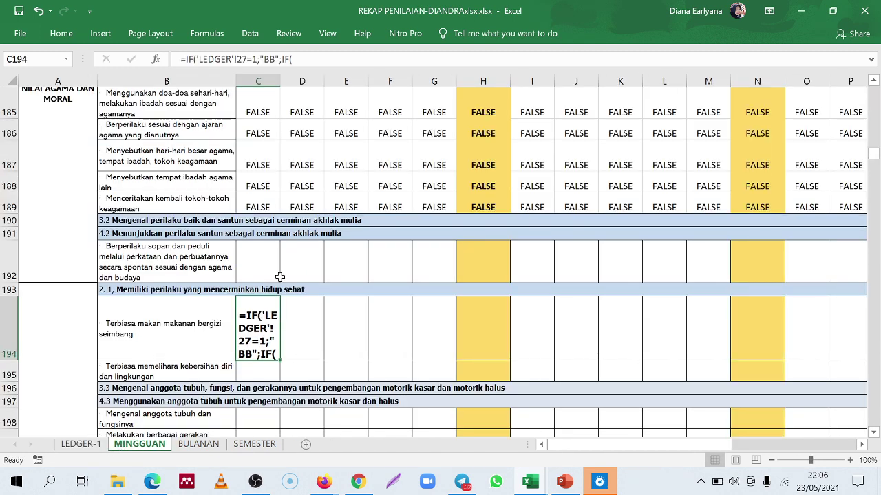
pyautogui.click(292, 59)
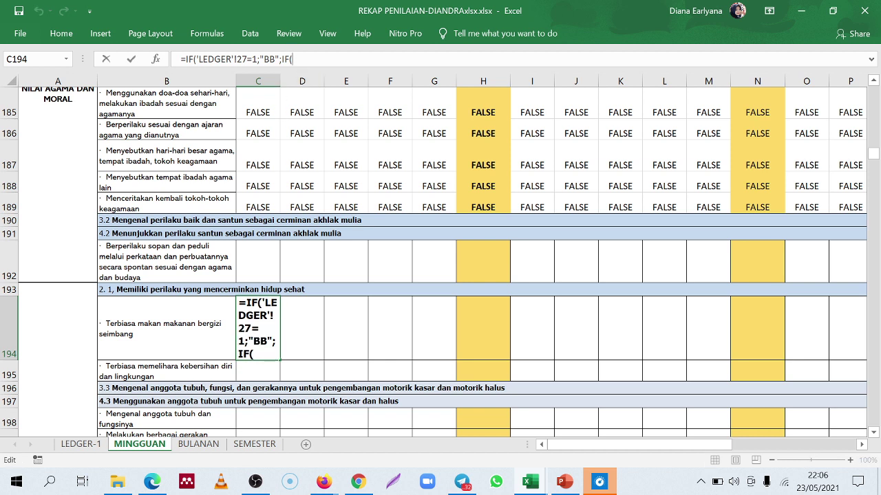
pyautogui.write('"')
pyautogui.write('LEDGER')
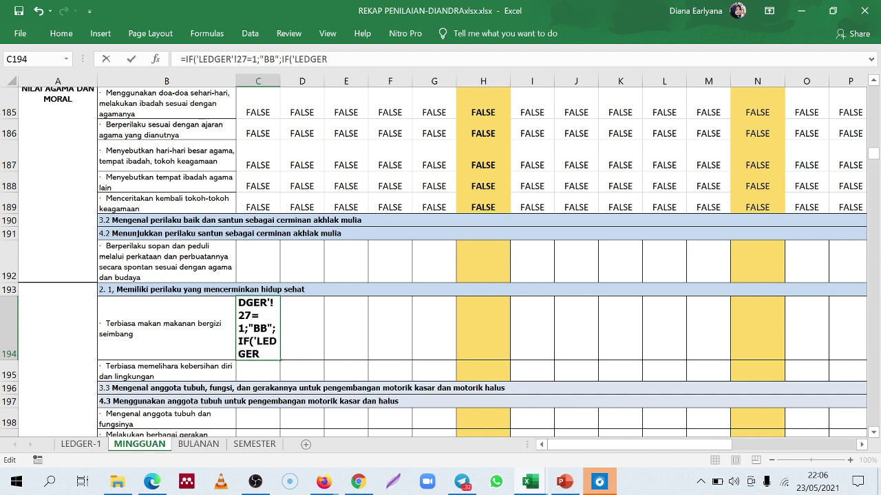
pyautogui.write('-1')
# Correct the first sheet reference in C194's formula to 'LEDGER-1' and complete the second one as 'LEDGER-1'!
pyautogui.write('=')
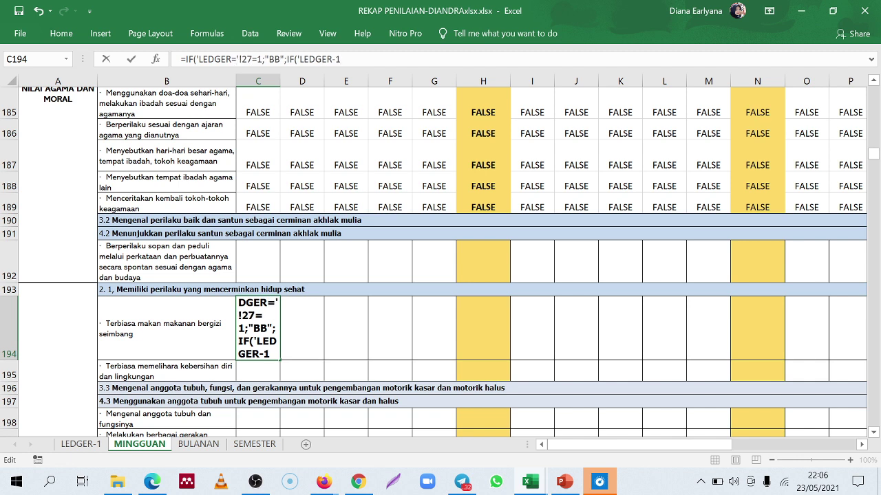
pyautogui.press('BackSpace')
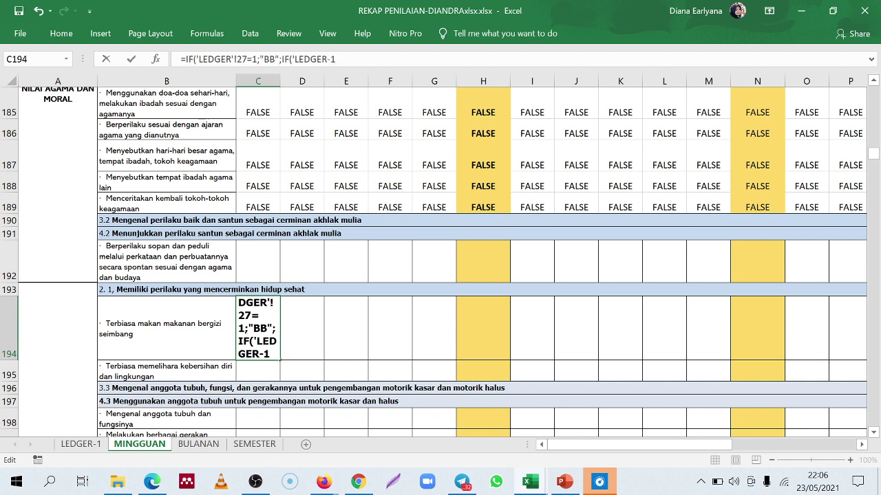
pyautogui.write('-1')
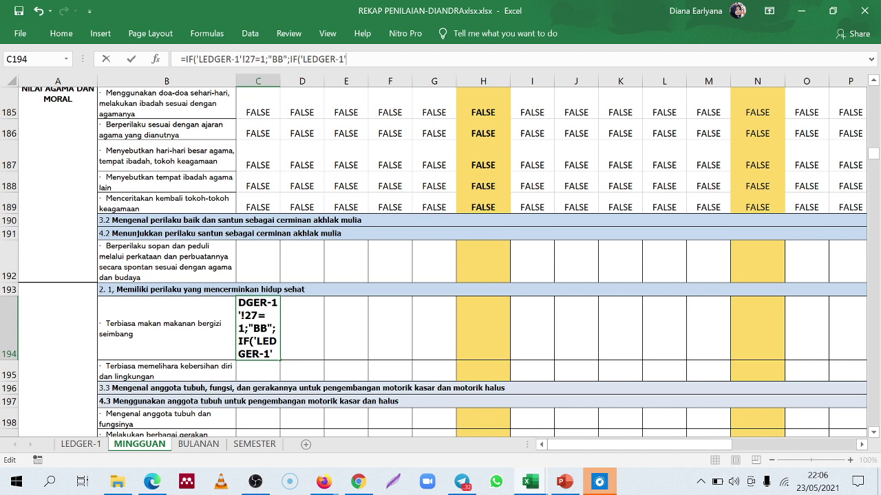
pyautogui.write('!')
# Check the source cell on LEDGER-1 and insert the column letter C before 27 in C194's first condition
pyautogui.click(80, 446)
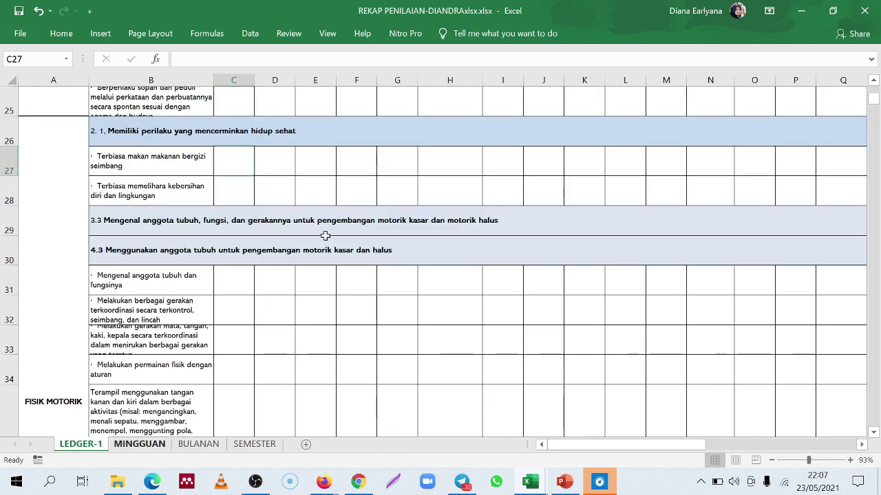
pyautogui.click(139, 444)
pyautogui.click(350, 59)
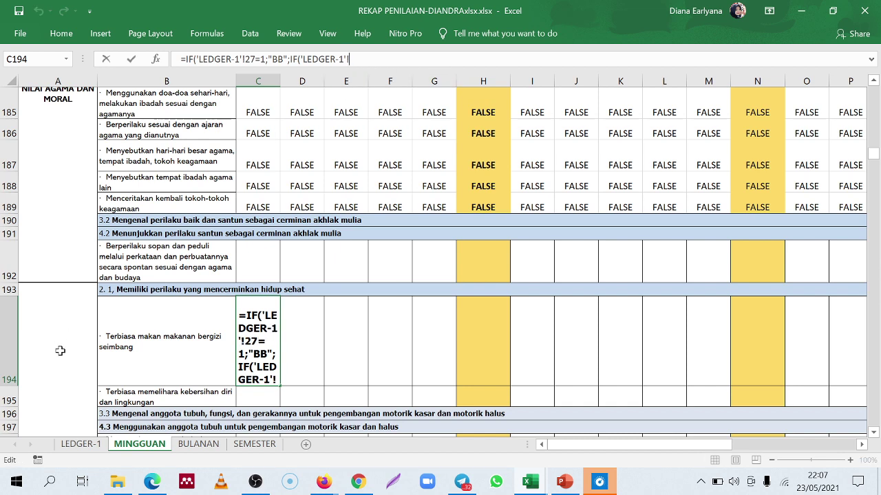
pyautogui.click(69, 447)
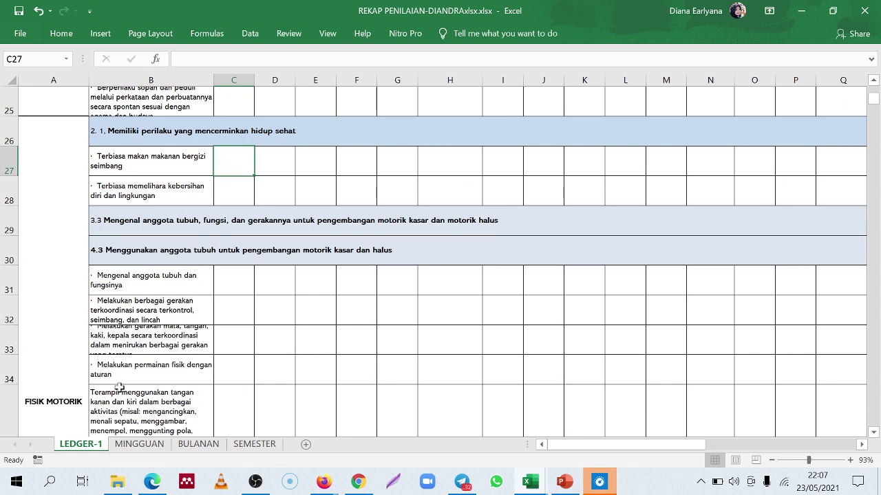
pyautogui.click(140, 444)
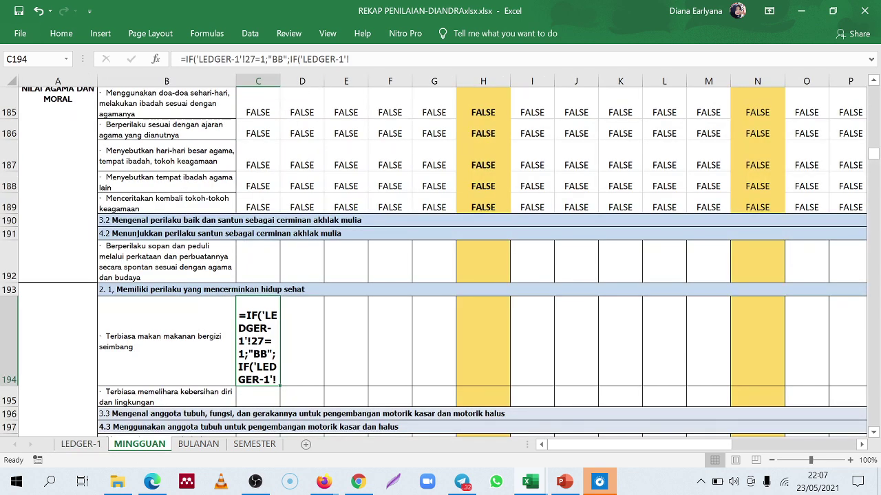
pyautogui.click(245, 60)
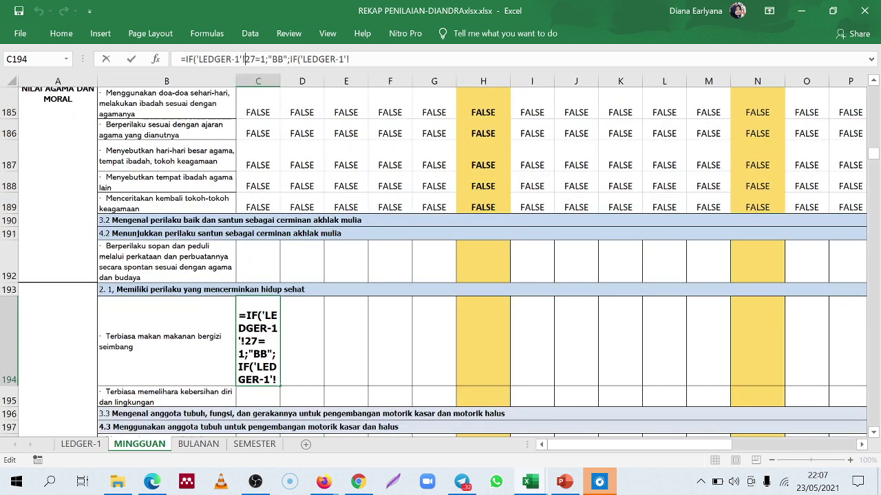
pyautogui.write('c')
pyautogui.press('BackSpace')
pyautogui.write('C')
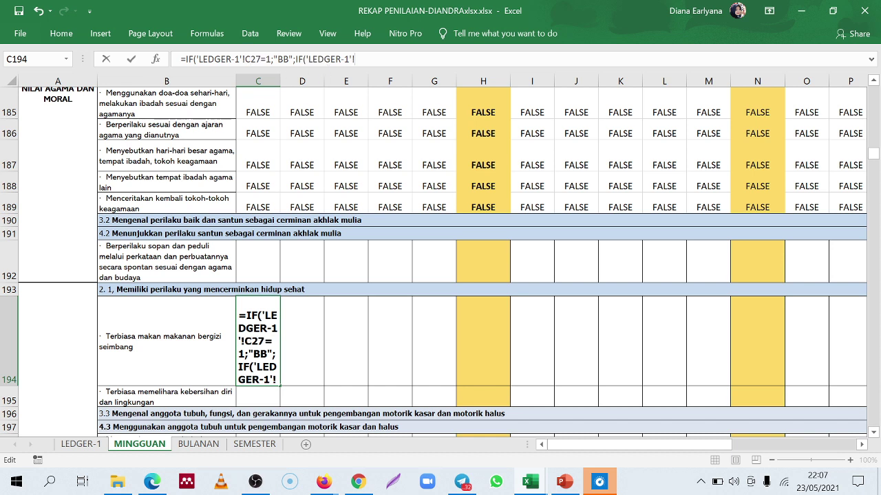
# Append C27=2;"MB"; to the second condition of the formula in cell C194
pyautogui.write('C27')
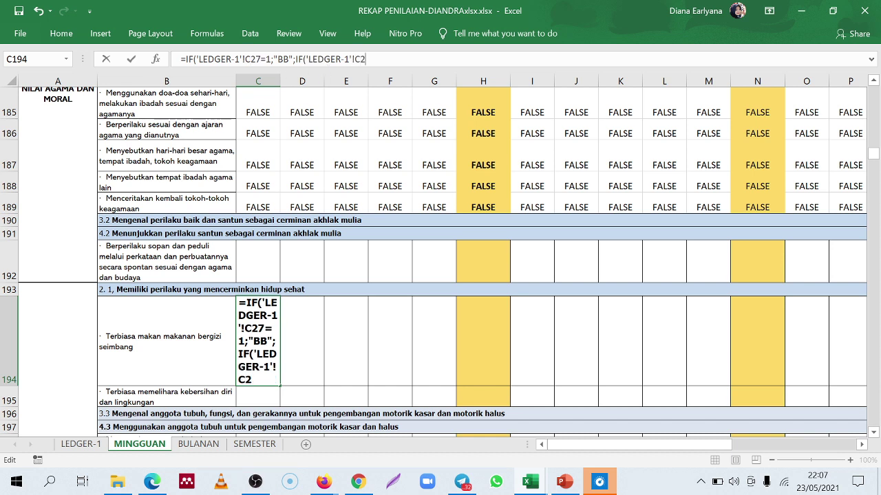
pyautogui.write('=2;"')
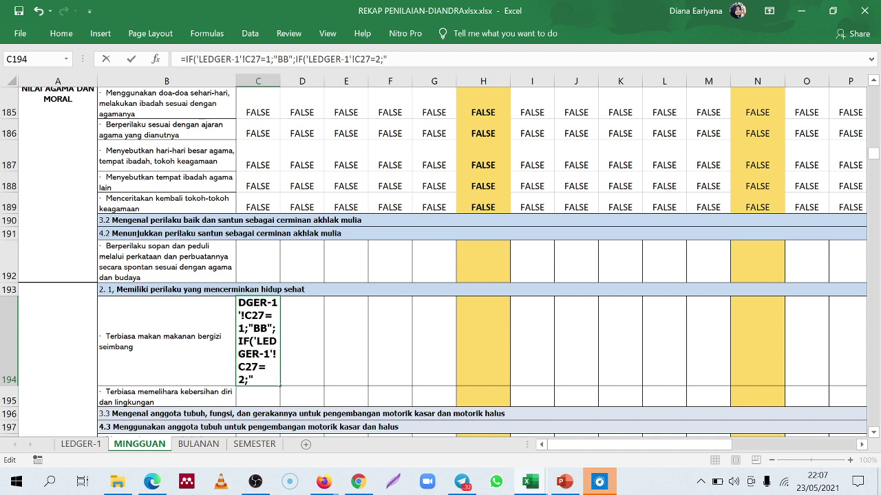
pyautogui.write('MB";')
# Recheck the source cell on LEDGER-1 and append IF('LEDGER-1'!C27=3;"BSH;IF to the formula in MINGGUAN cell C194
pyautogui.click(81, 444)
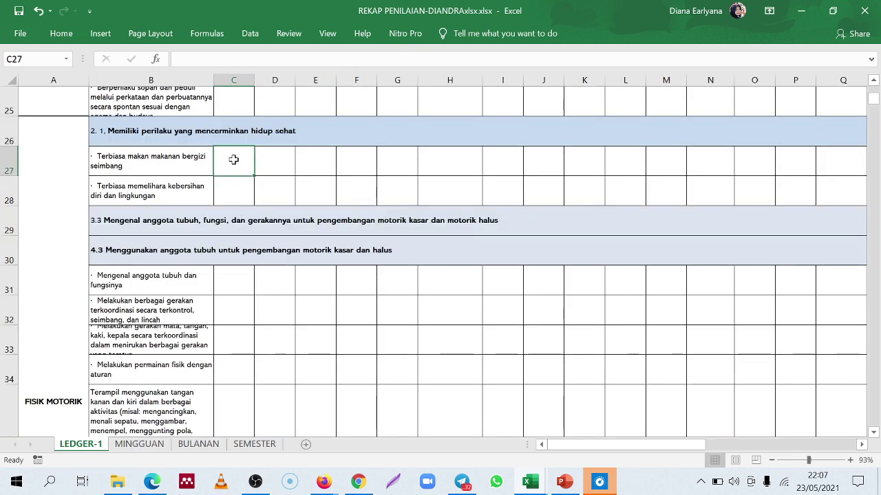
pyautogui.click(141, 446)
pyautogui.click(409, 59)
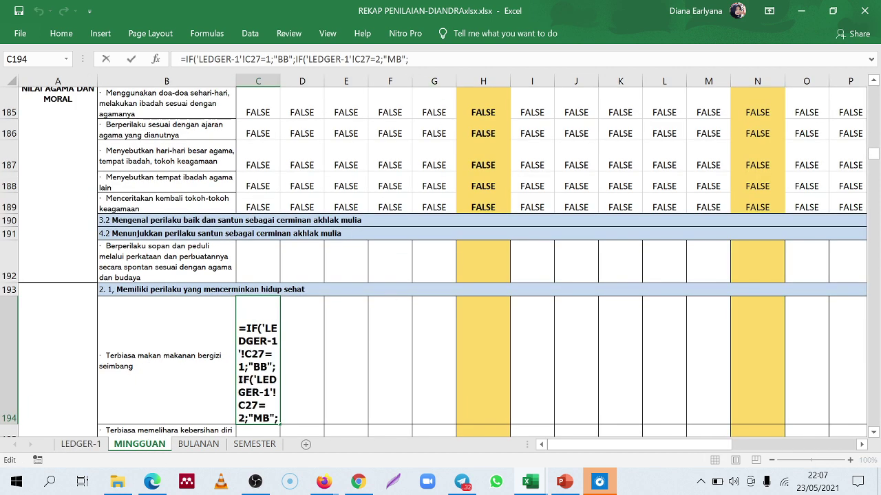
pyautogui.write('IF')
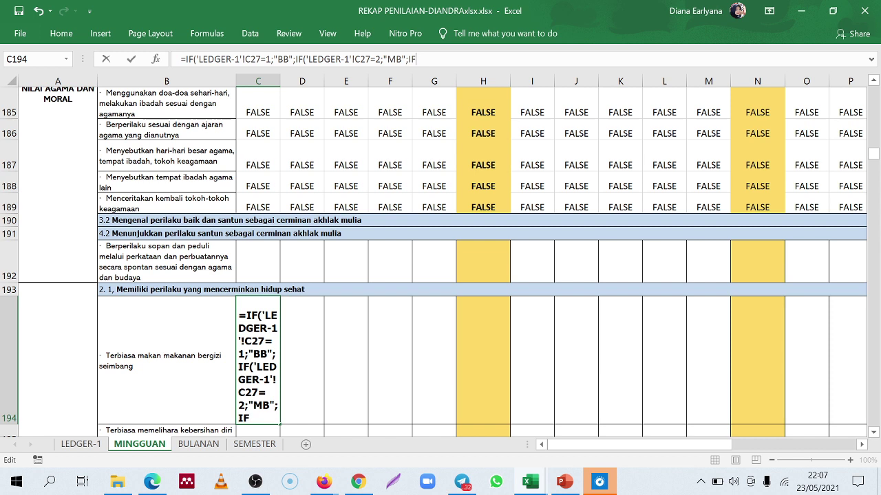
pyautogui.write('(\'LEDGER-1\'!C27=2;"MB";IF(\'LEDGER')
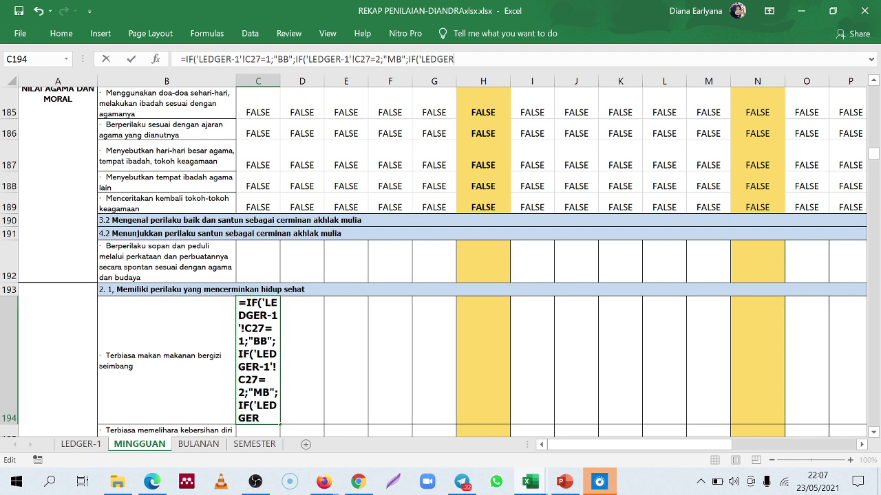
pyautogui.write("-1'!C27")
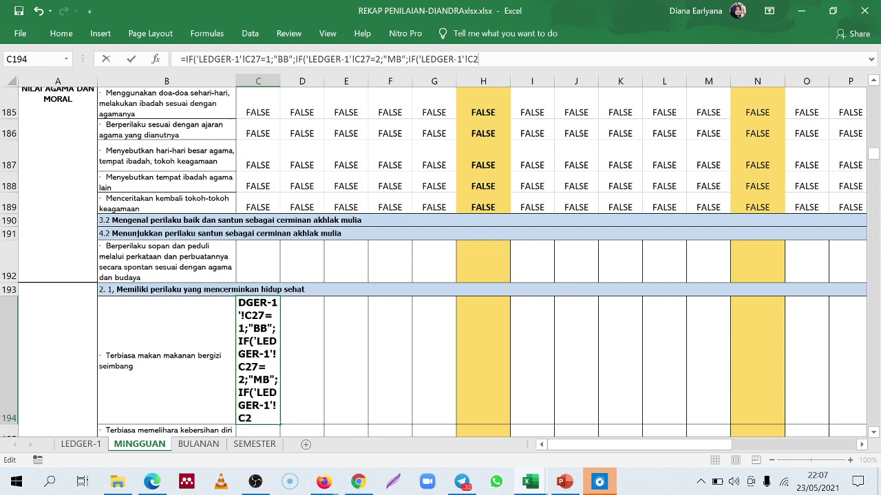
pyautogui.write('=3;"')
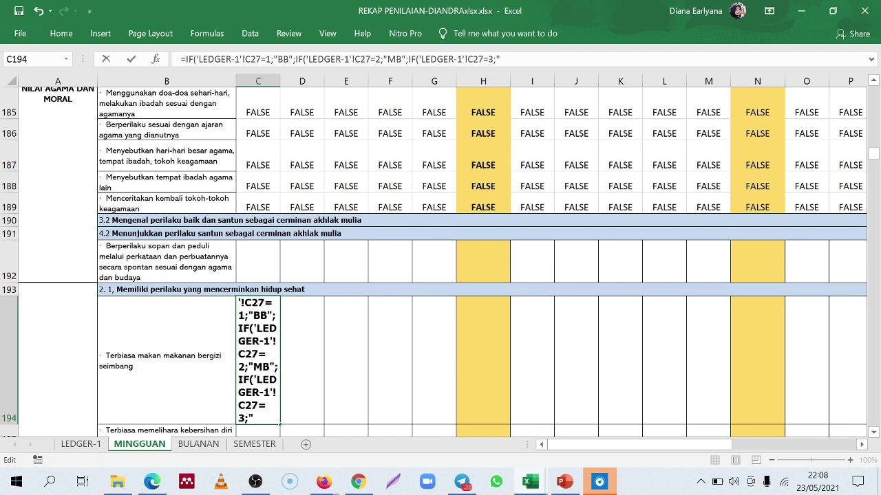
pyautogui.write('BSH;IF')
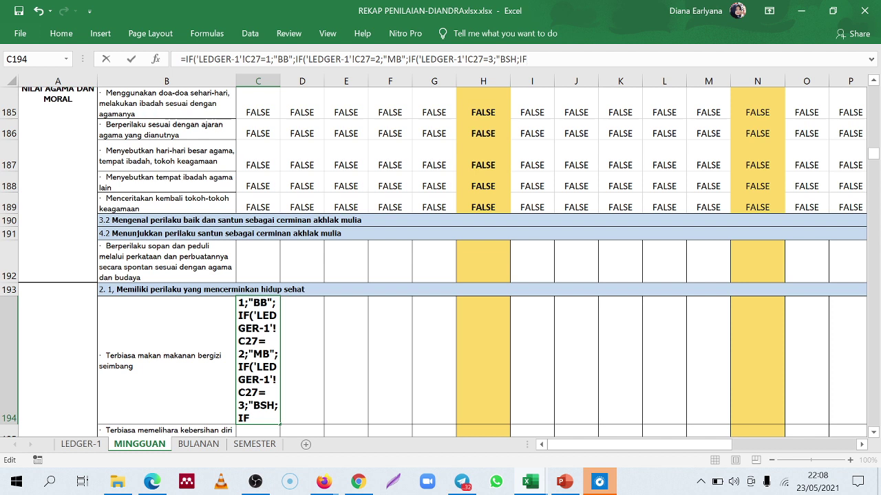
# Append ('LEDGER-1'!C27=4;"BSB") as the last condition of C194's formula and enter it
pyautogui.write("('LEDGER")
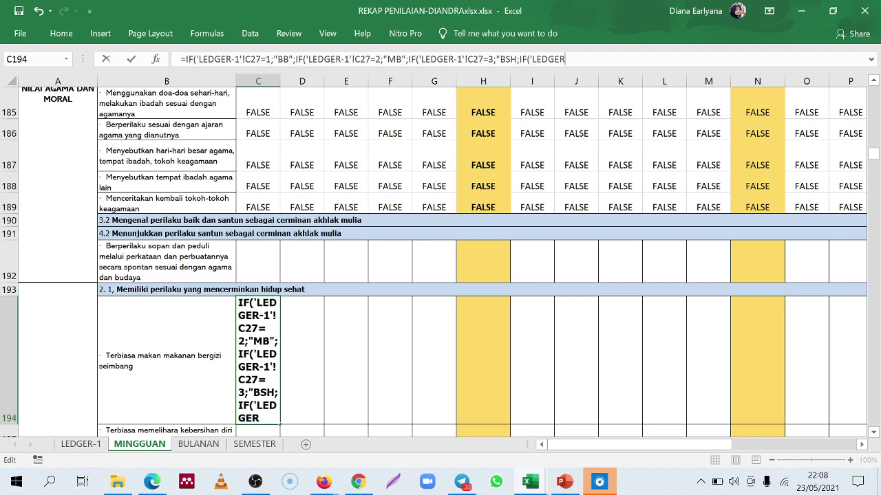
pyautogui.write("-1'!c")
pyautogui.press('BackSpace')
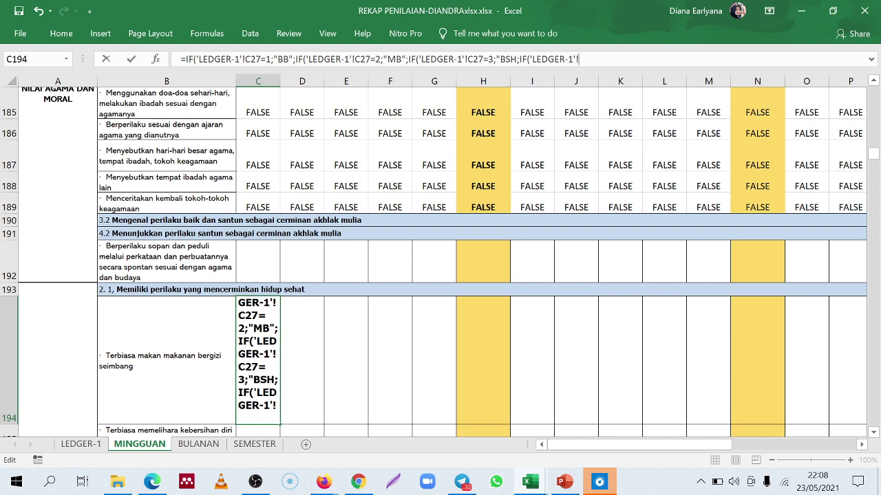
pyautogui.write('C27=4;"')
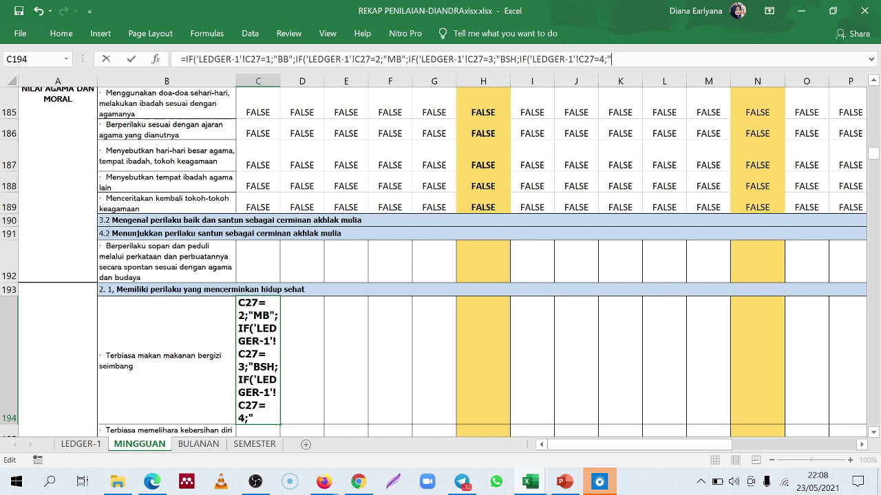
pyautogui.write('BSB")')
pyautogui.press('Return')
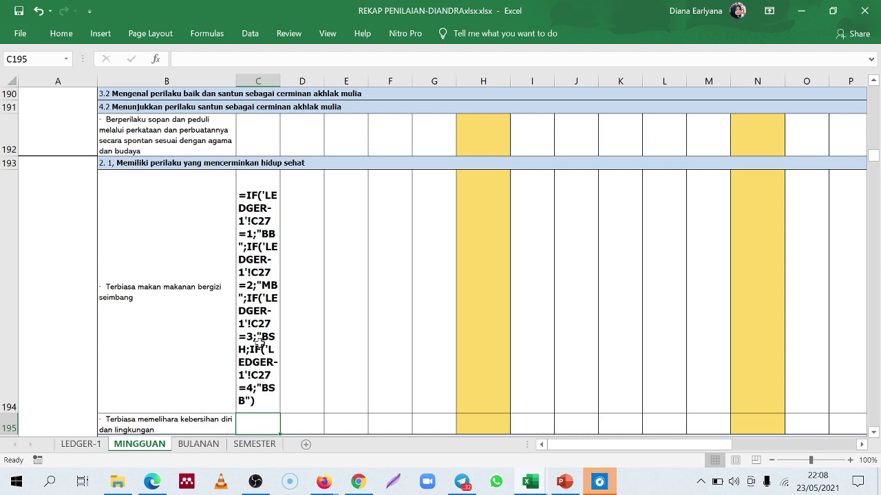
# Examine the complete nested IF formula in cell C194 to see why it is not calculating
pyautogui.scroll(5, 282, 363)
pyautogui.scroll(1, 282, 363)
pyautogui.scroll(-5, 287, 359)
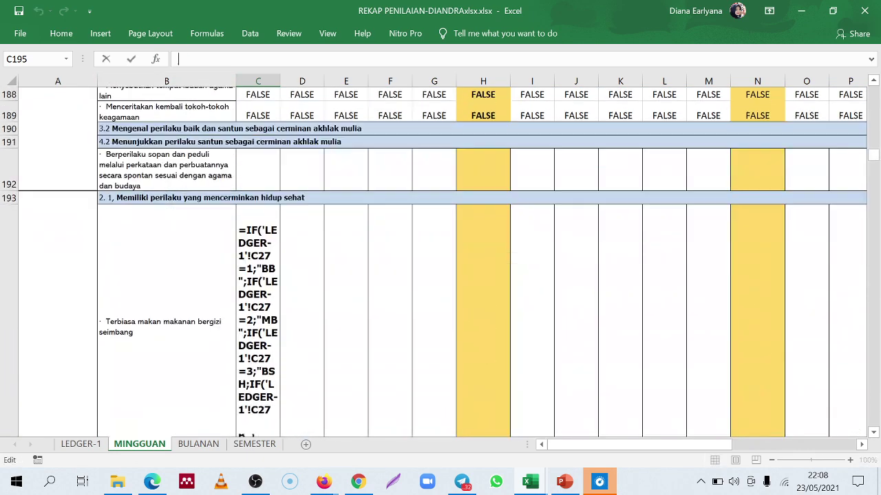
pyautogui.click(250, 292)
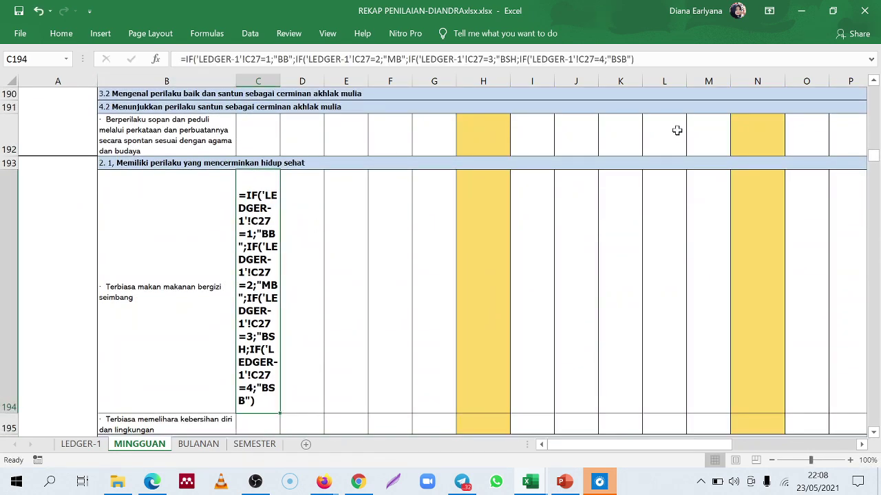
pyautogui.click(634, 60)
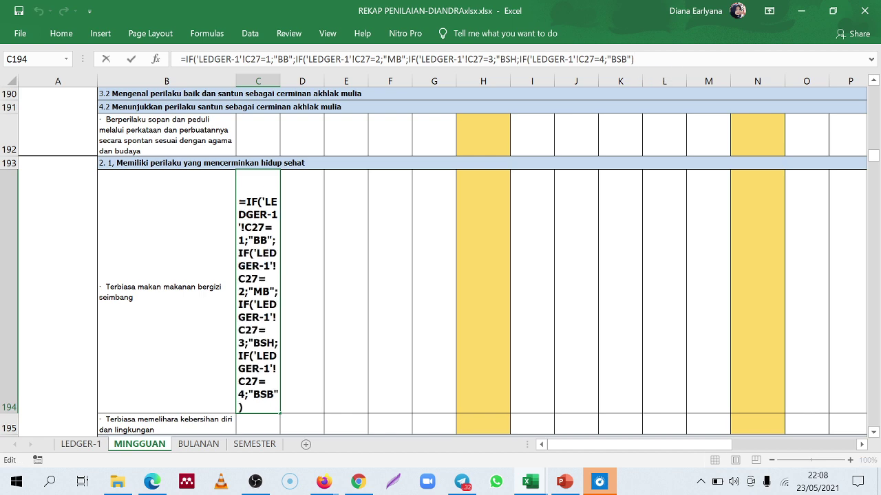
pyautogui.press('Return')
pyautogui.click(258, 221)
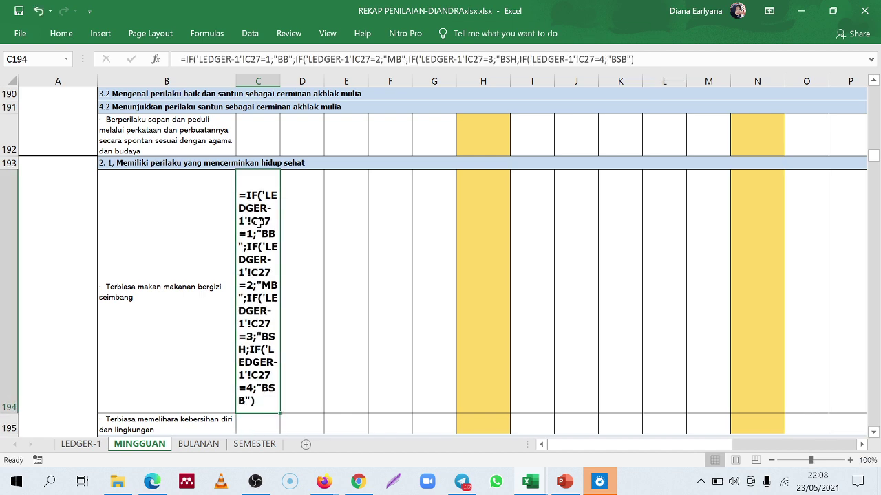
# Remove the stray space before C194's formula, append a closing parenthesis, and enter it with Excel's suggested correction accepted
pyautogui.scroll(2, 303, 221)
pyautogui.click(180, 59)
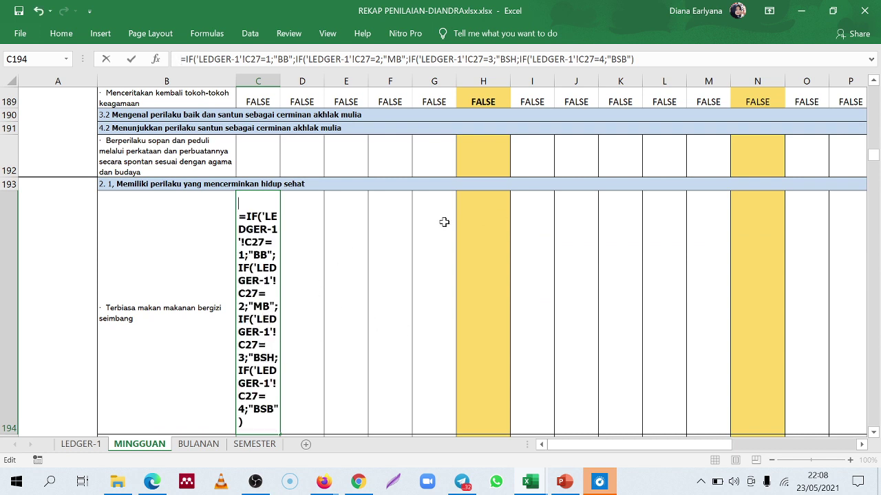
pyautogui.press('Right')
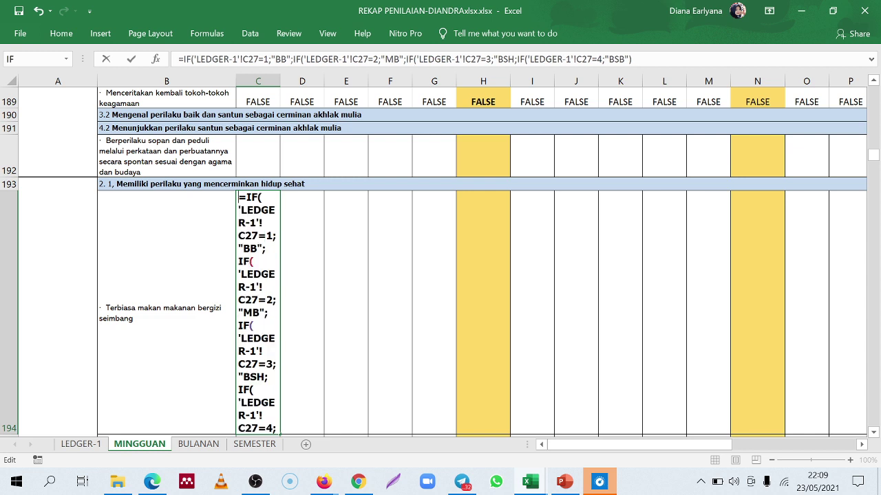
pyautogui.press('Right')
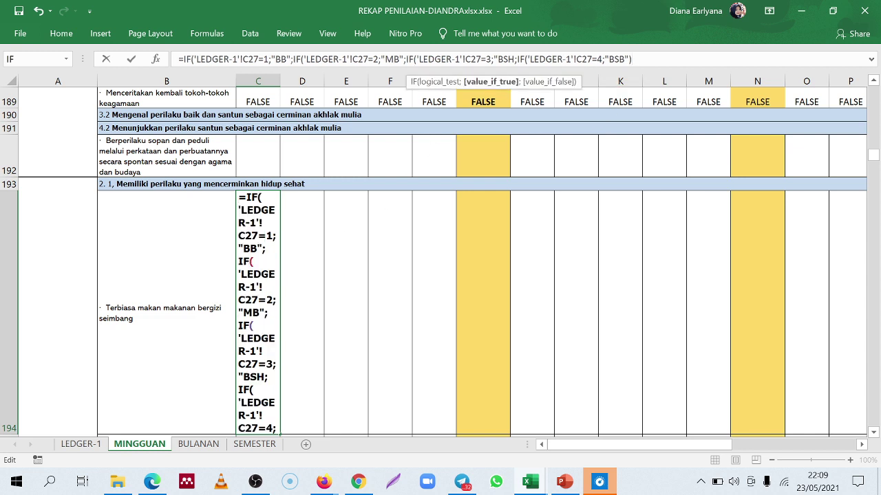
pyautogui.press('Right')
pyautogui.write(')')
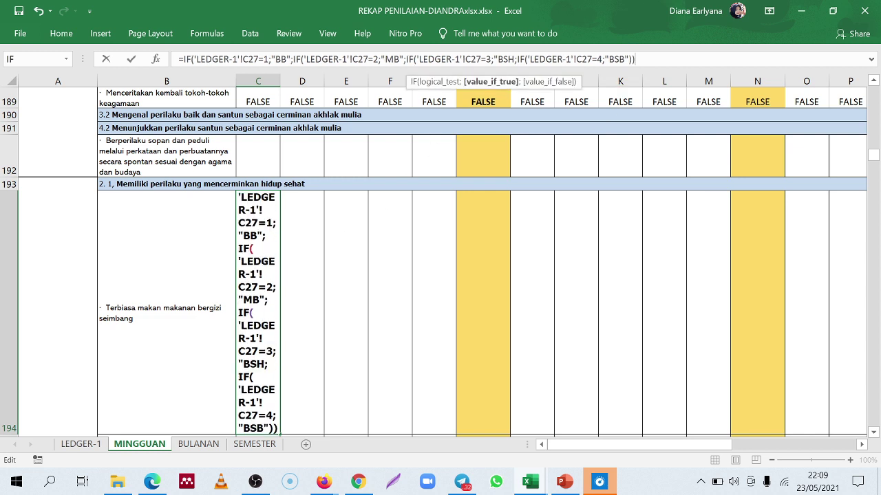
pyautogui.press('Return')
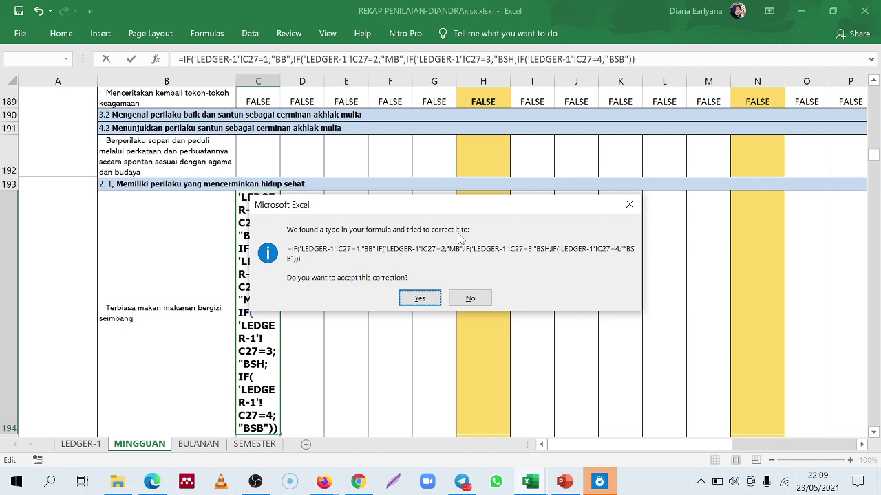
pyautogui.click(425, 299)
pyautogui.click(257, 245)
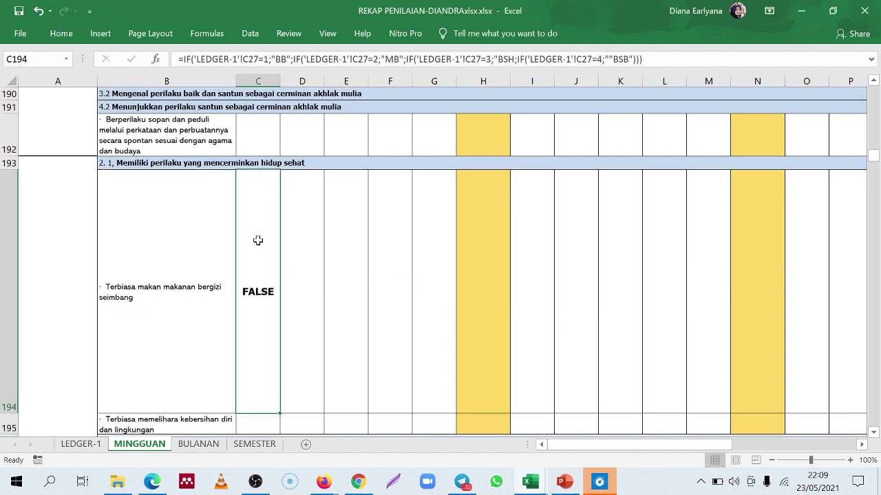
# Enter the score 2 in LEDGER-1 cell C27 and check the rating returned in MINGGUAN cell C194
pyautogui.click(703, 64)
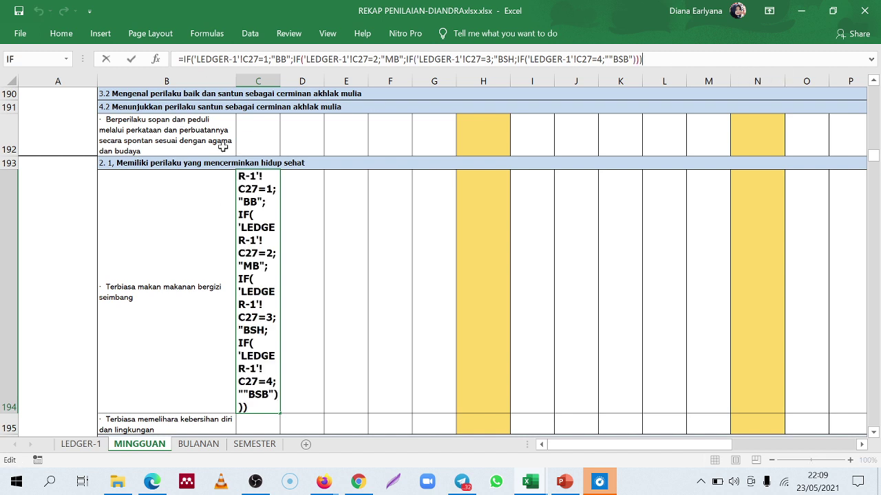
pyautogui.click(260, 227)
pyautogui.click(81, 444)
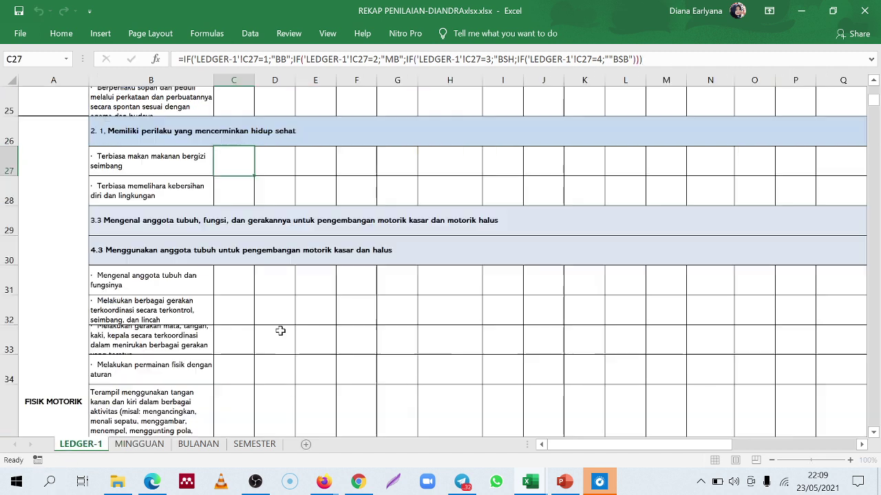
pyautogui.write('2')
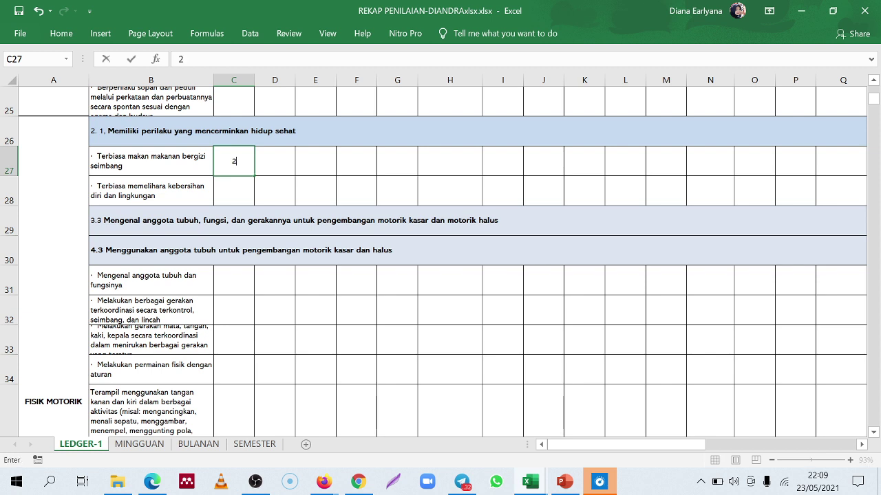
pyautogui.press('Return')
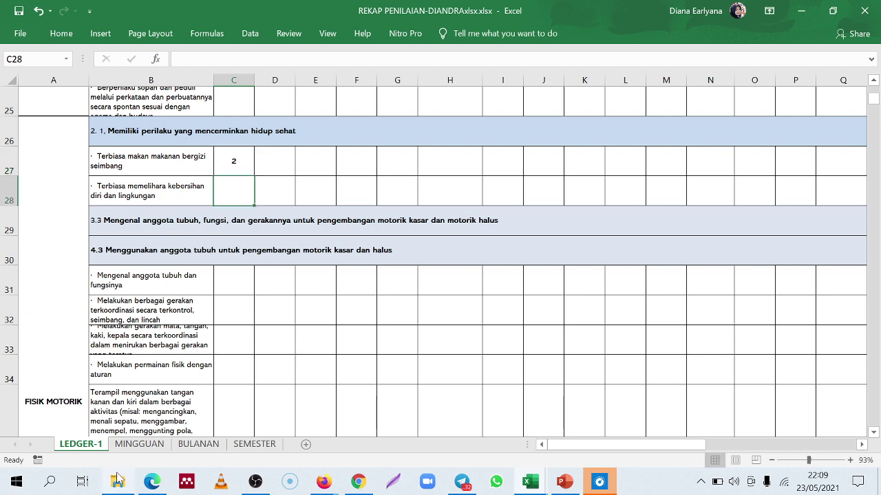
pyautogui.click(138, 445)
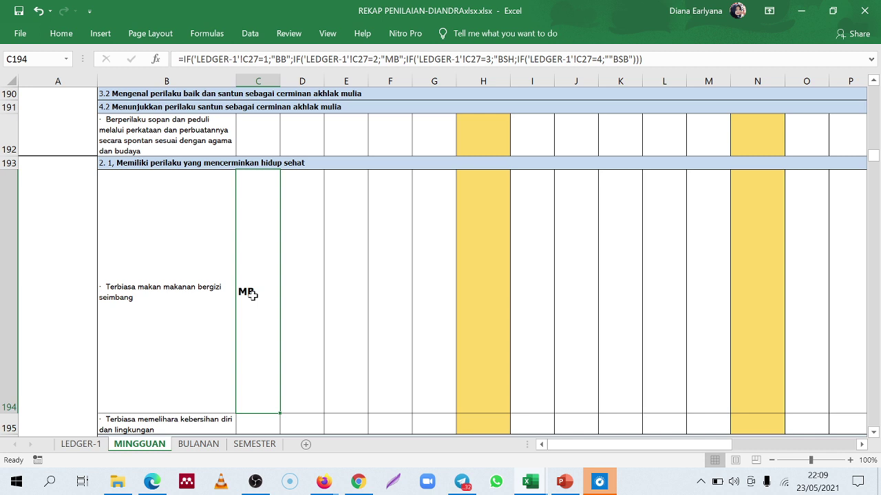
pyautogui.moveTo(642, 59)
pyautogui.mouseDown()
pyautogui.moveTo(179, 59)
pyautogui.moveTo(642, 60)
pyautogui.mouseUp()
pyautogui.click(289, 257)
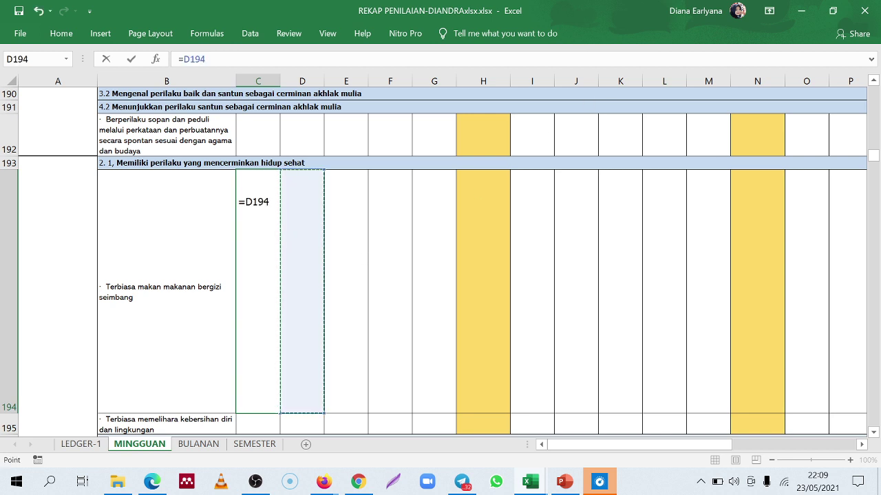
pyautogui.hotkey('ctrl', 'Return')
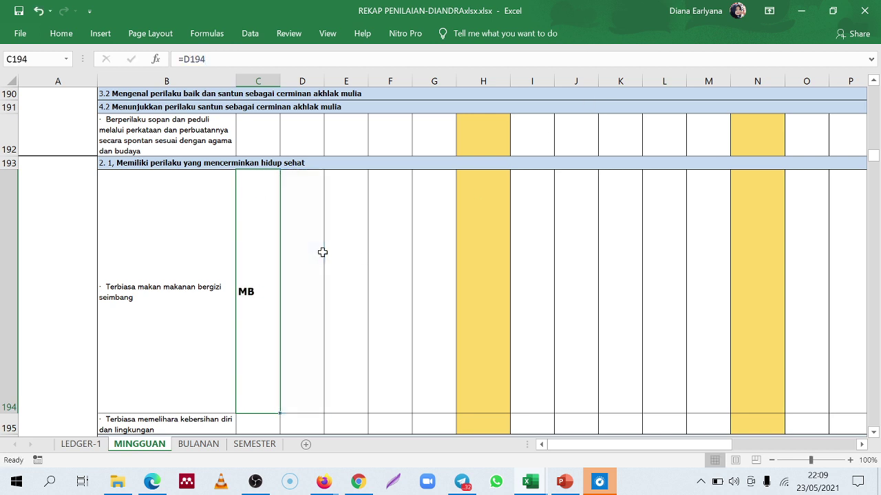
pyautogui.hotkey('ctrl', 'z')
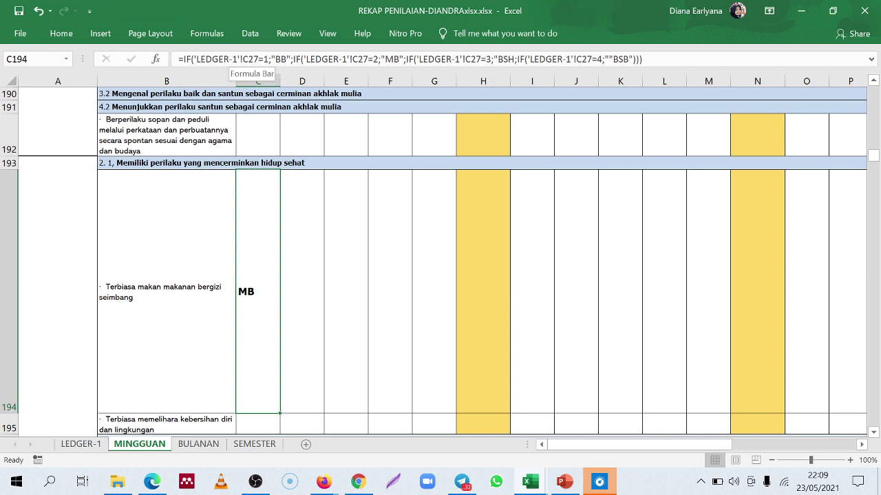
pyautogui.click(249, 59)
pyautogui.doubleClick(251, 60)
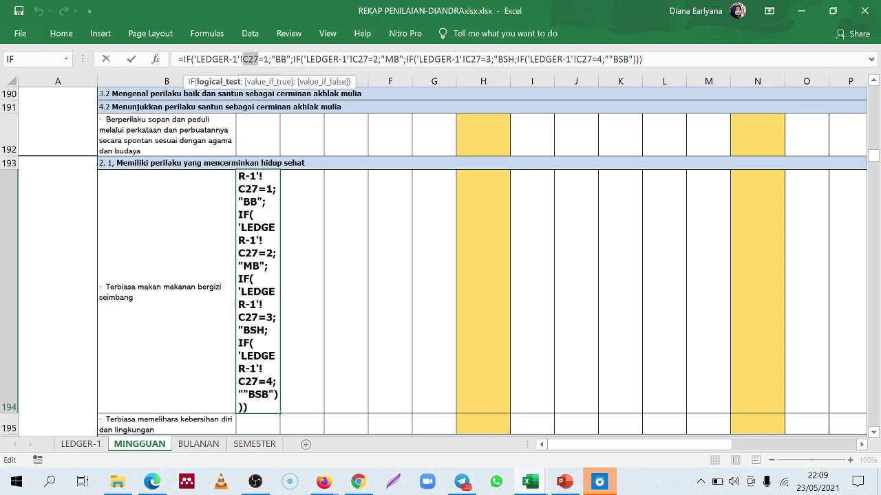
pyautogui.click(80, 444)
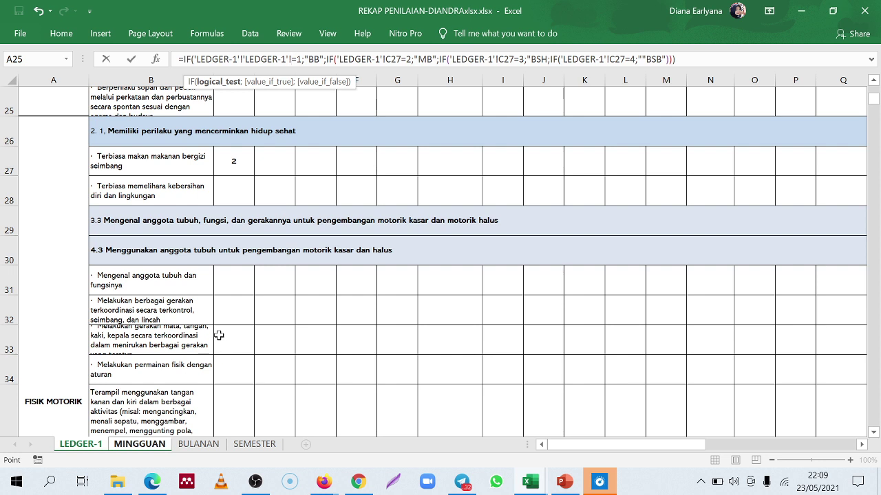
pyautogui.click(234, 273)
pyautogui.click(230, 159)
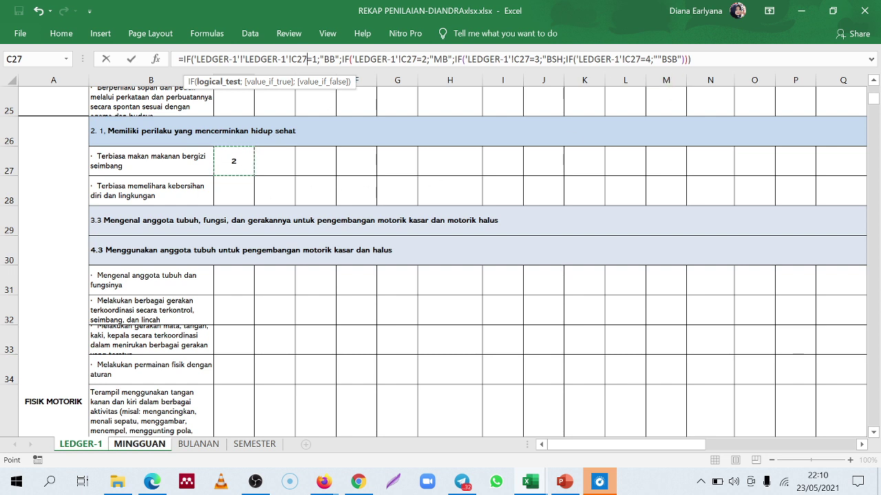
pyautogui.click(237, 252)
pyautogui.click(293, 318)
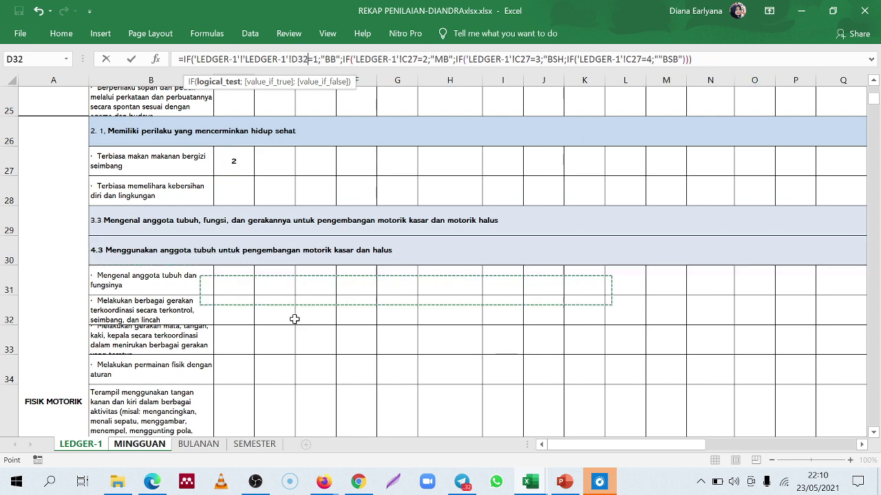
pyautogui.click(200, 445)
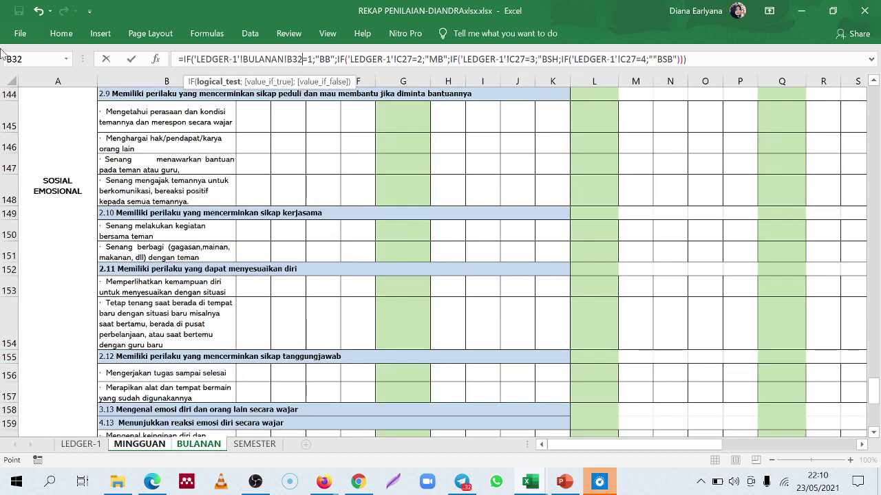
pyautogui.scroll(16, 477, 243)
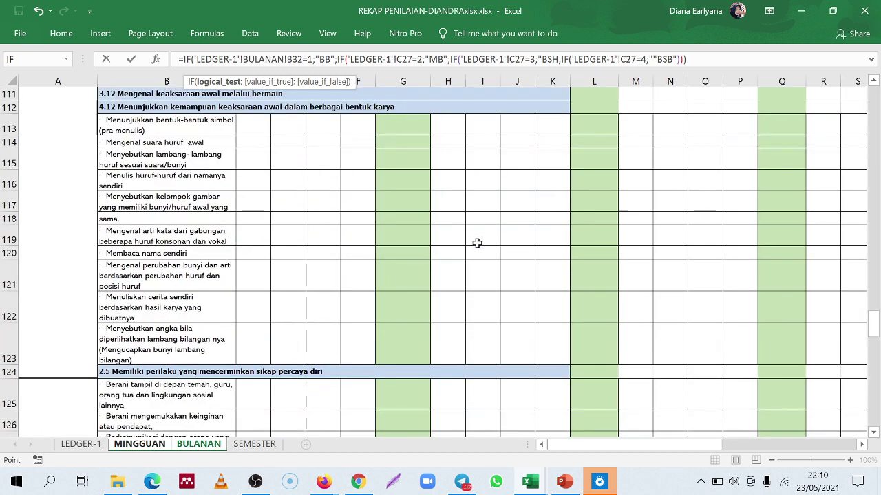
pyautogui.scroll(-10, 477, 243)
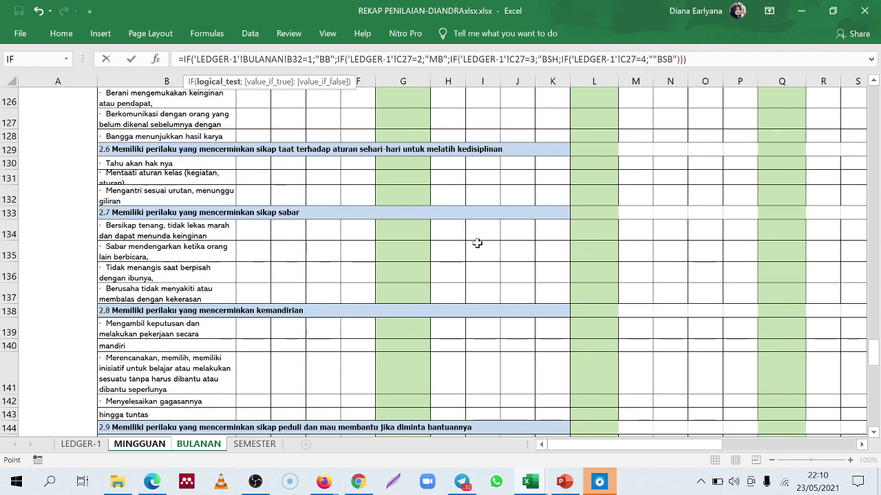
pyautogui.scroll(-4, 477, 243)
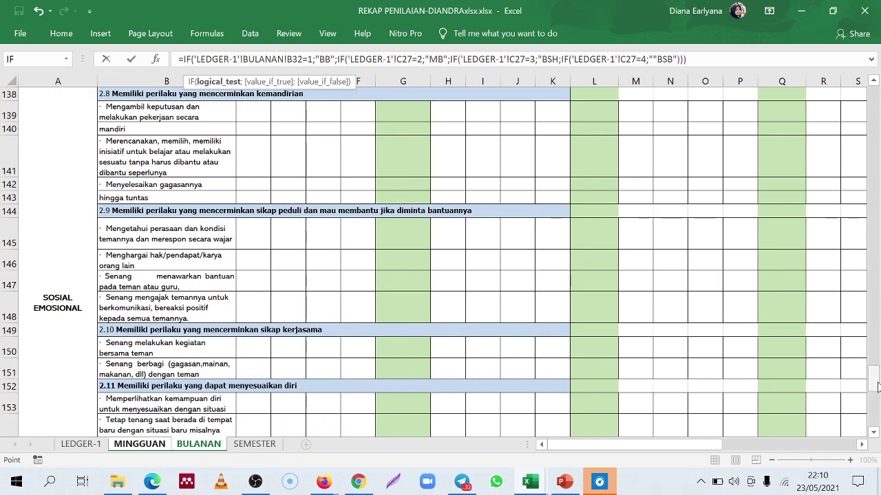
pyautogui.moveTo(874, 384); pyautogui.dragTo(875, 92)
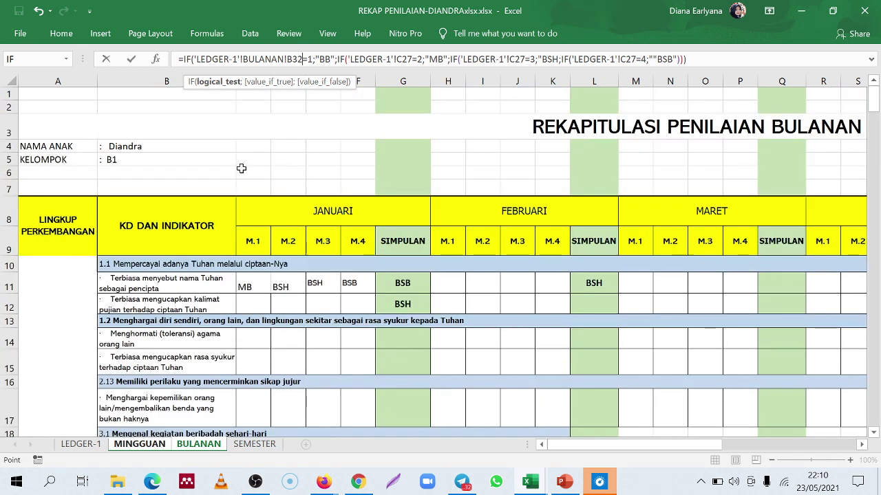
pyautogui.click(260, 303)
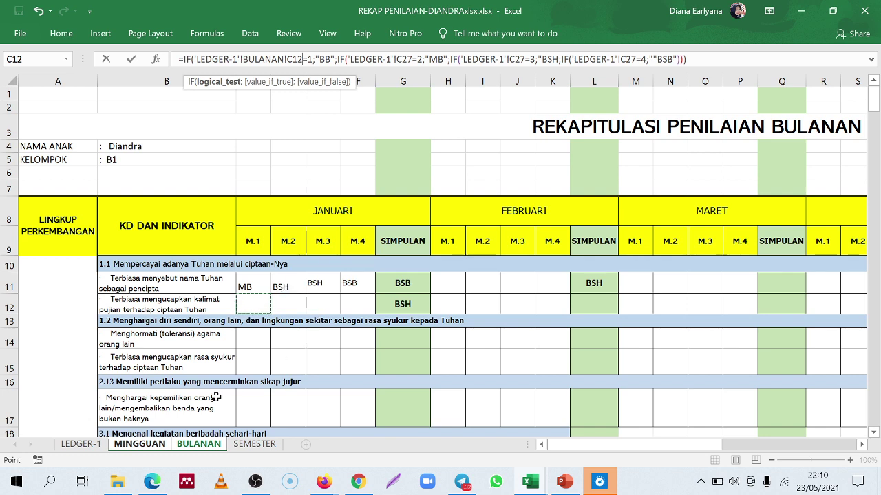
pyautogui.press('Escape')
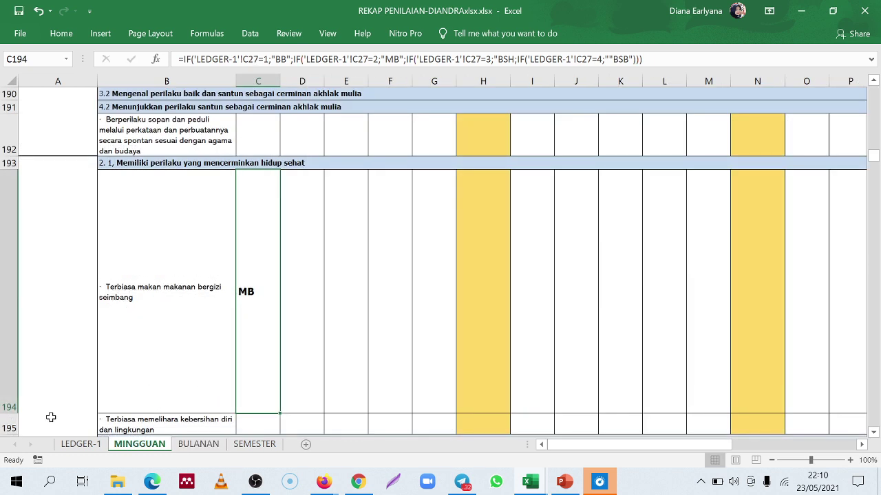
# Trace the formula in BULANAN cell C11 back to its source, the week 1 SIMPULAN cell H11 on MINGGUAN
pyautogui.click(198, 444)
pyautogui.click(311, 301)
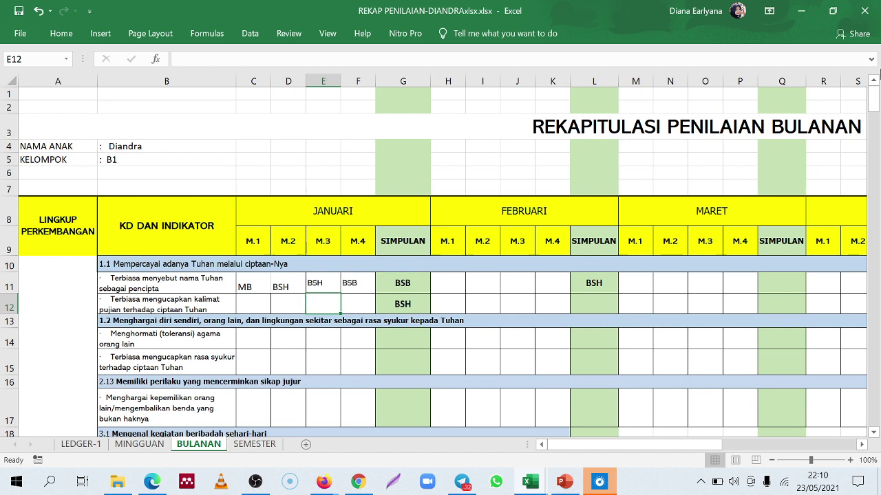
pyautogui.click(255, 287)
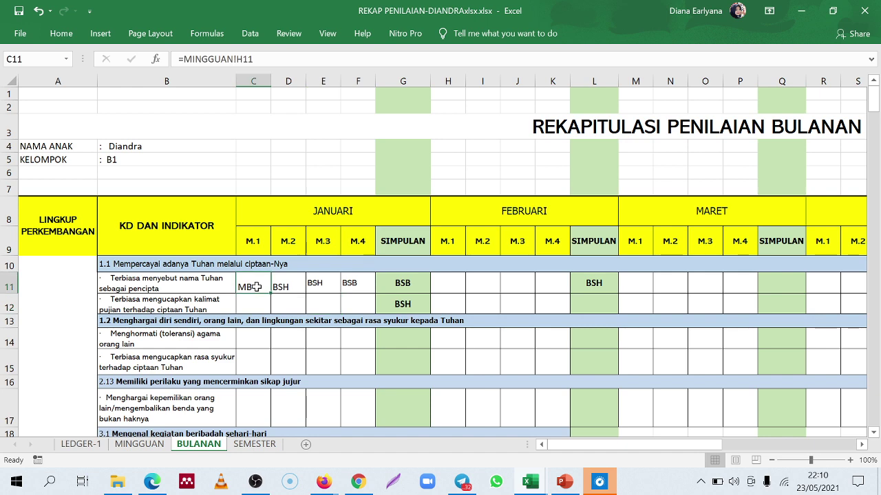
pyautogui.click(146, 446)
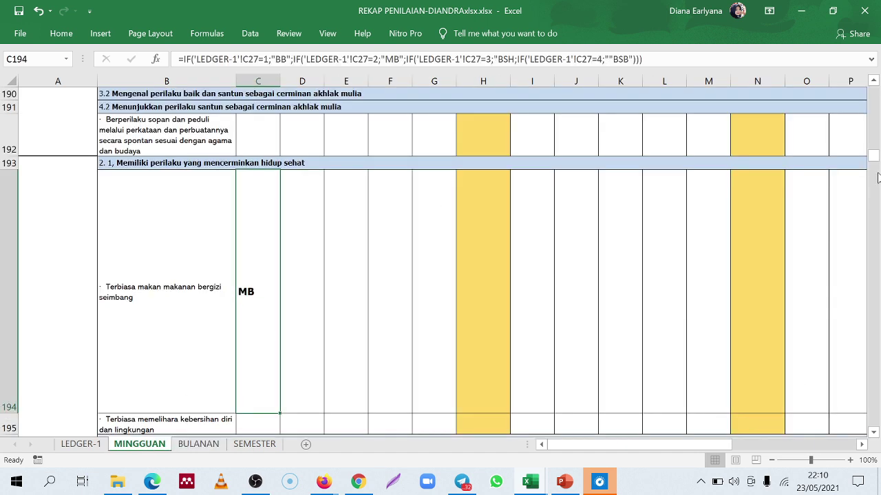
pyautogui.moveTo(878, 160); pyautogui.dragTo(873, 93)
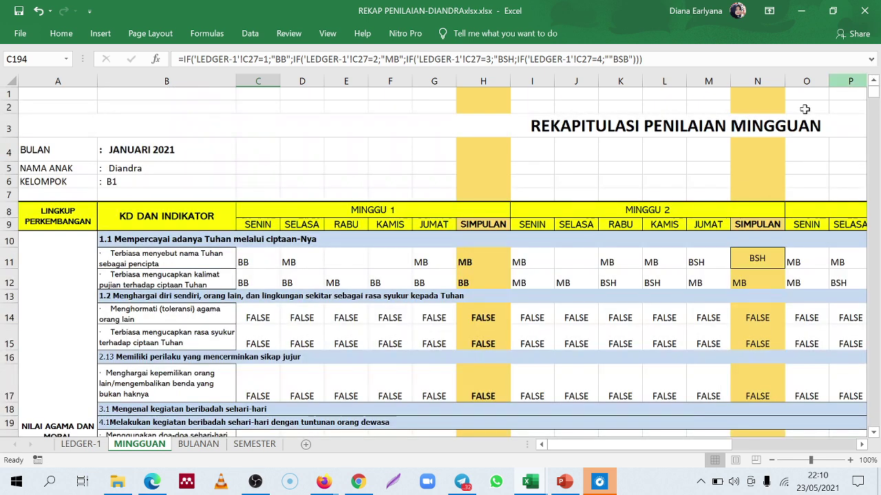
pyautogui.click(479, 262)
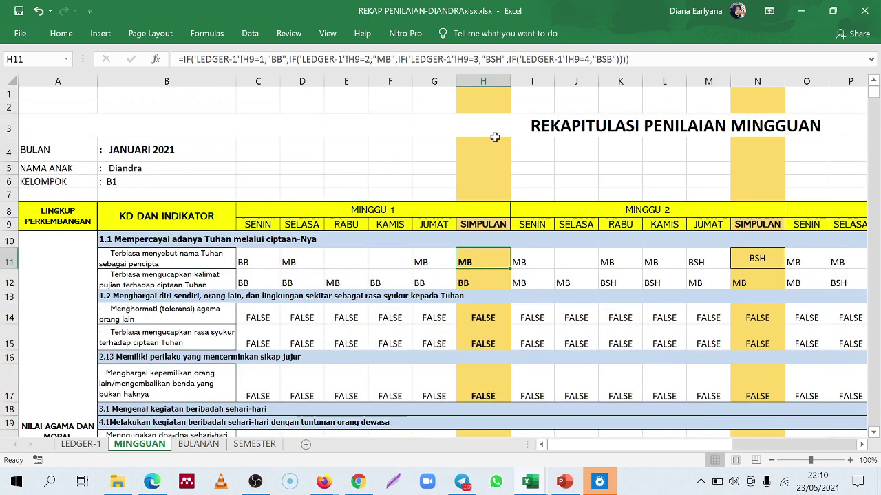
# Center the contents of the whole SIMPULAN column H on MINGGUAN horizontally
pyautogui.click(483, 82)
pyautogui.click(60, 33)
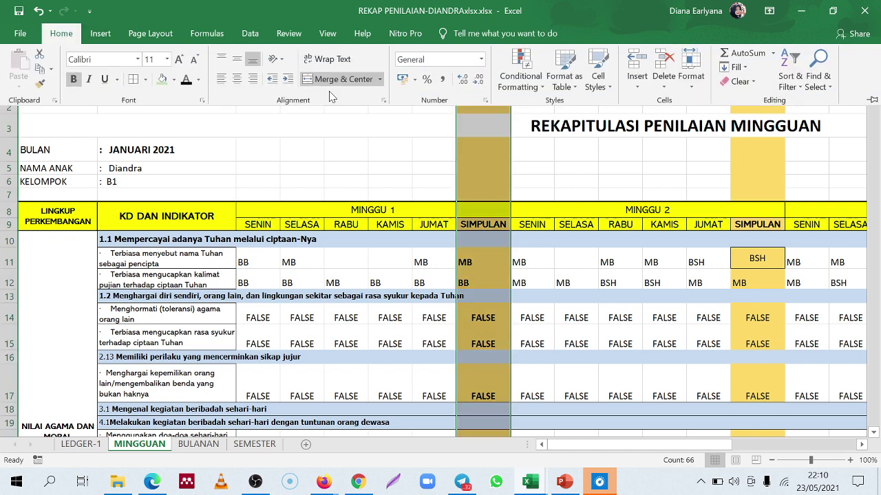
pyautogui.click(236, 79)
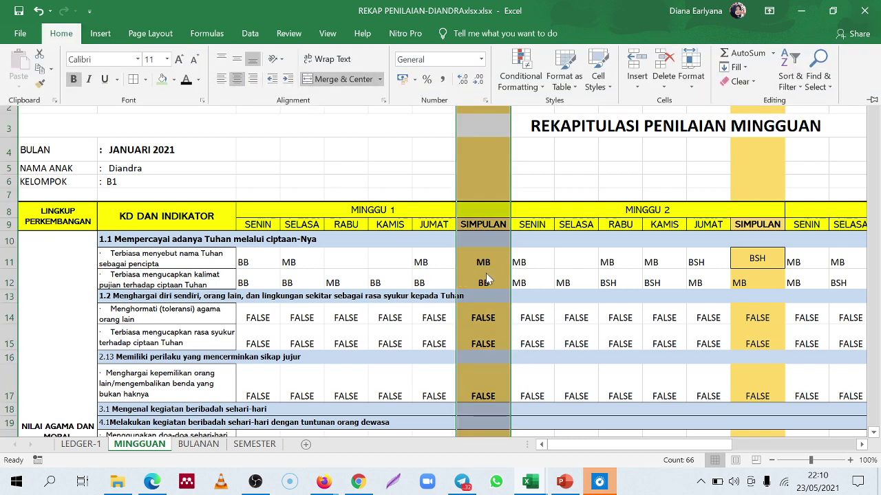
pyautogui.click(191, 446)
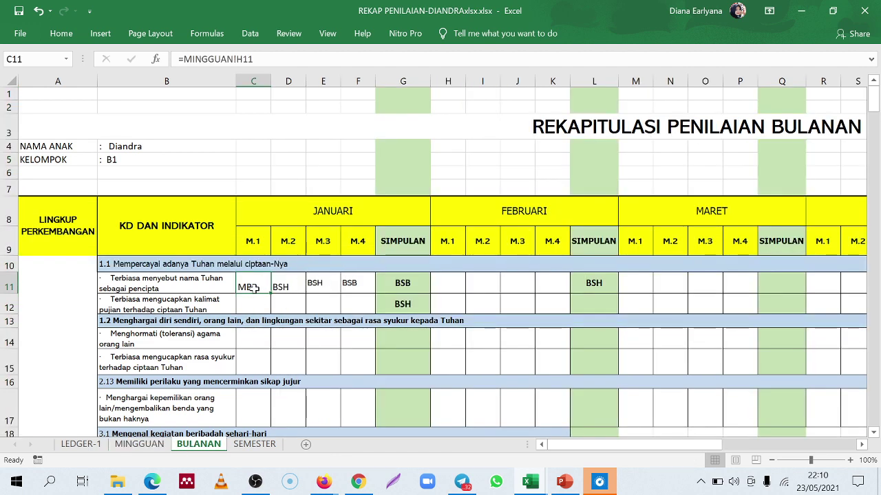
pyautogui.moveTo(253, 59); pyautogui.dragTo(172, 65)
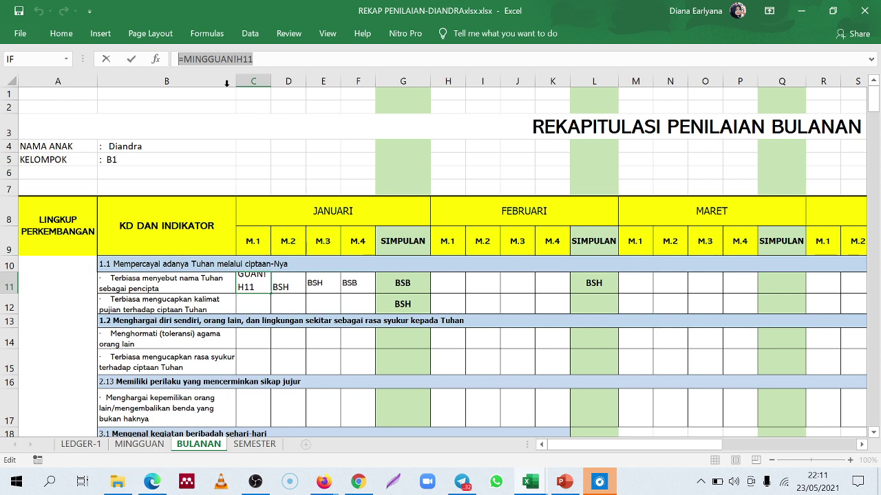
pyautogui.click(140, 444)
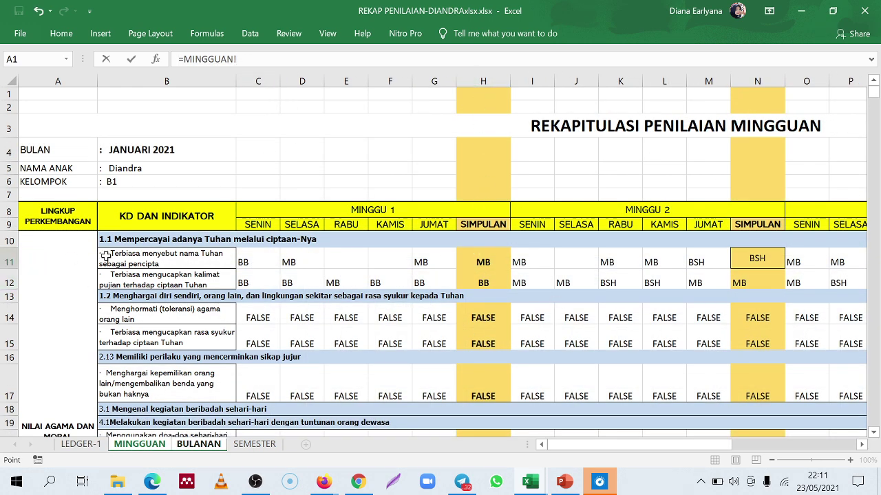
pyautogui.click(237, 446)
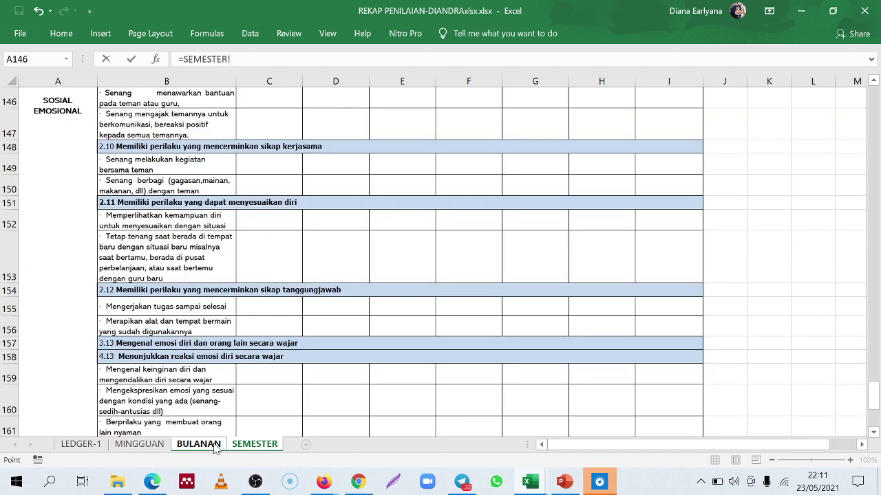
pyautogui.click(215, 446)
pyautogui.click(247, 446)
pyautogui.click(216, 446)
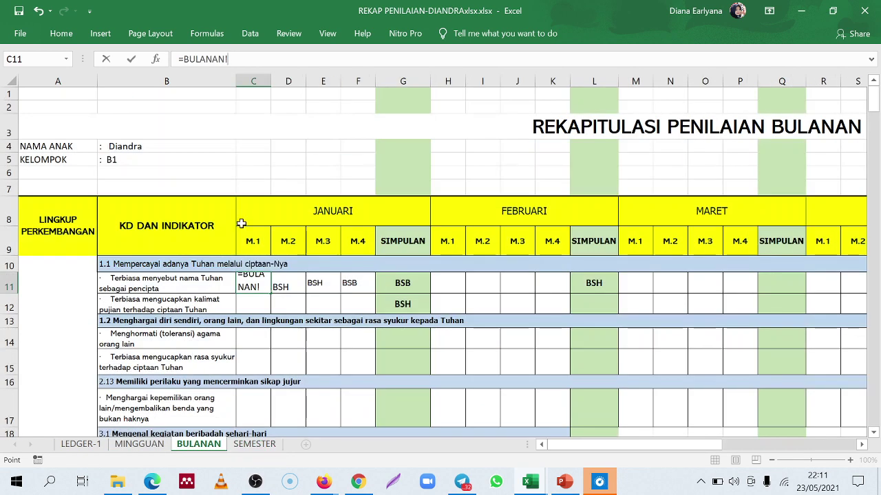
pyautogui.click(389, 300)
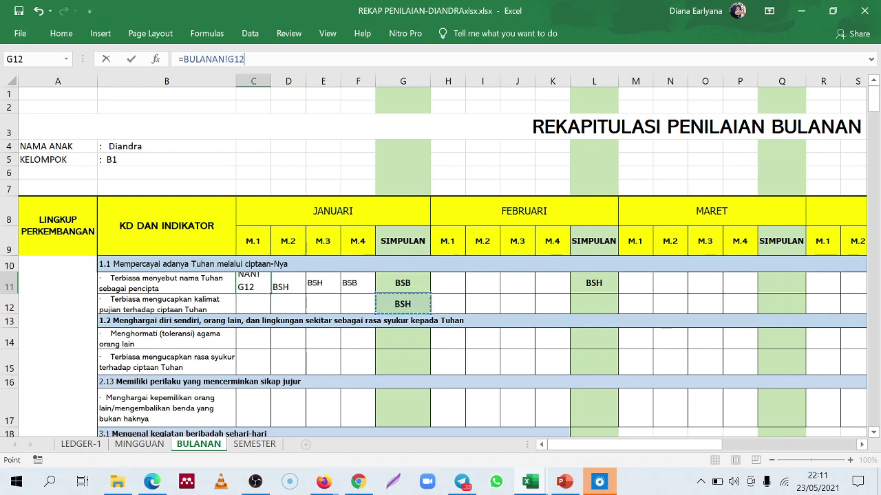
pyautogui.press('Escape')
# Start a formula in BULANAN cell L12, the February SIMPULAN of the second indicator, that references MINGGUAN cell N12
pyautogui.click(494, 301)
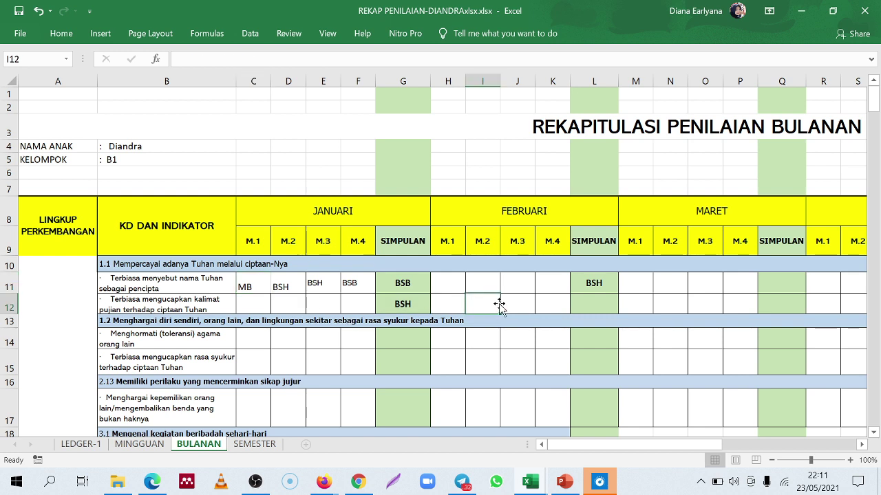
pyautogui.click(595, 299)
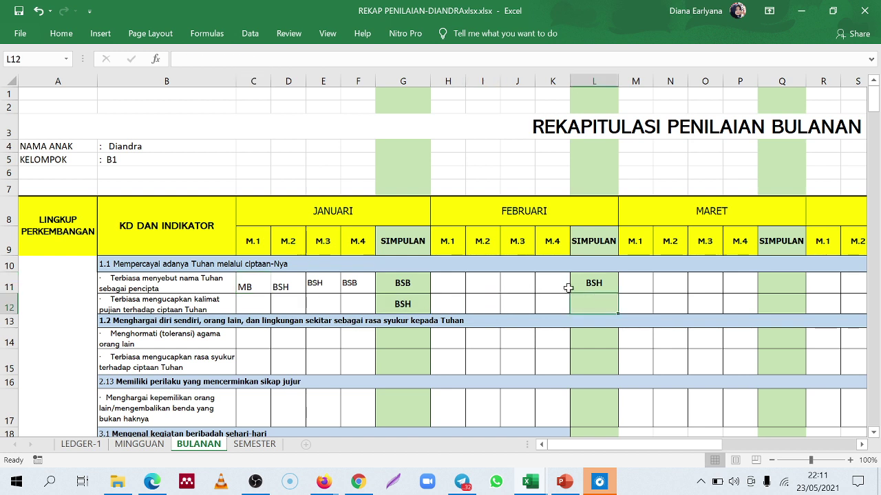
pyautogui.click(597, 332)
pyautogui.click(603, 303)
pyautogui.click(179, 59)
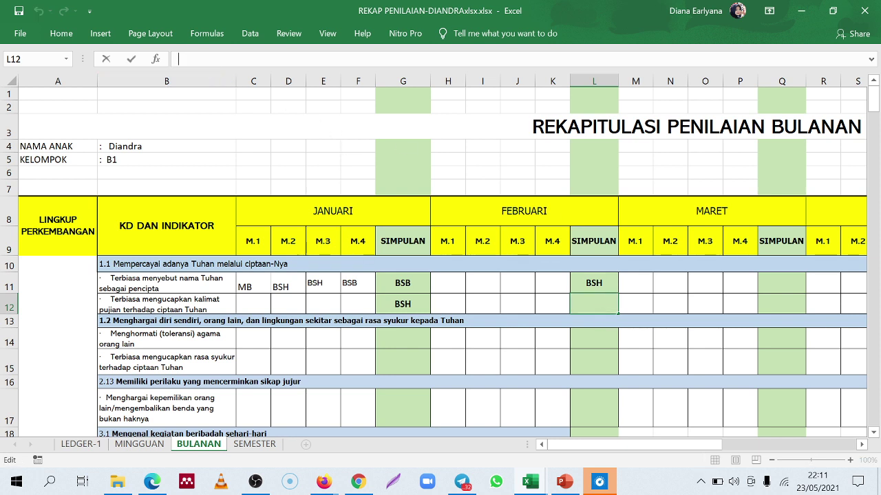
pyautogui.write('=MINGGUAN')
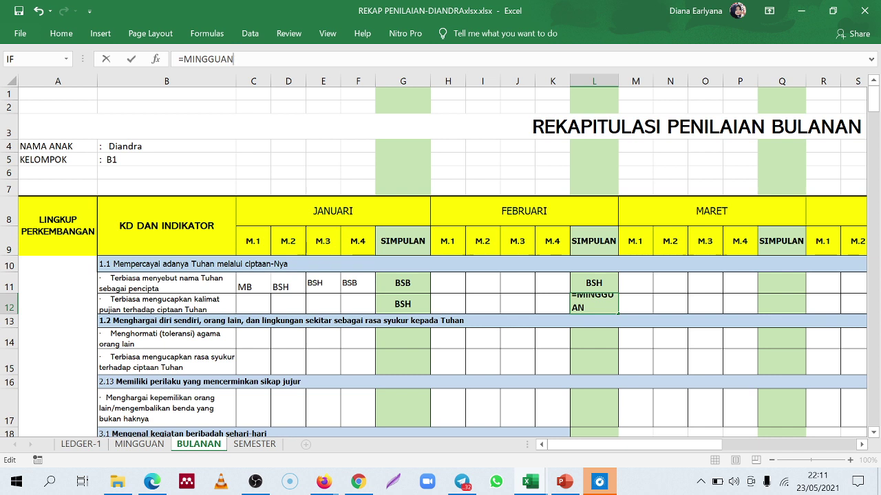
pyautogui.write('!')
pyautogui.click(157, 444)
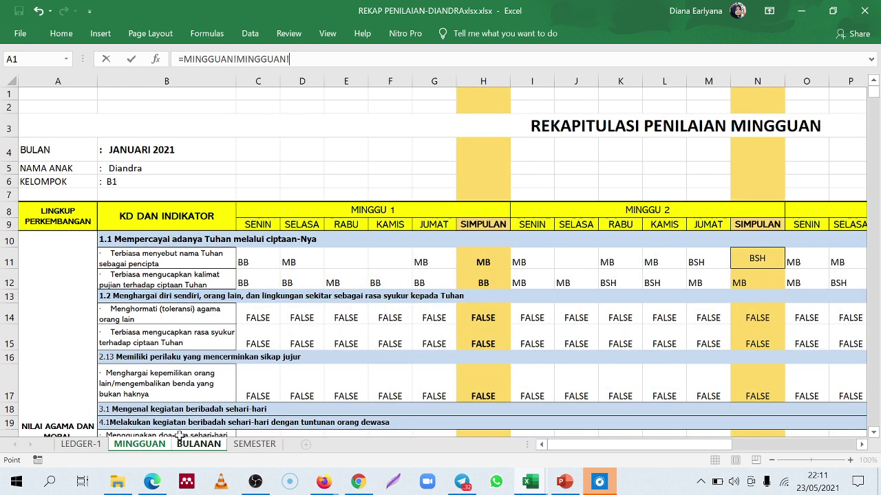
pyautogui.click(750, 280)
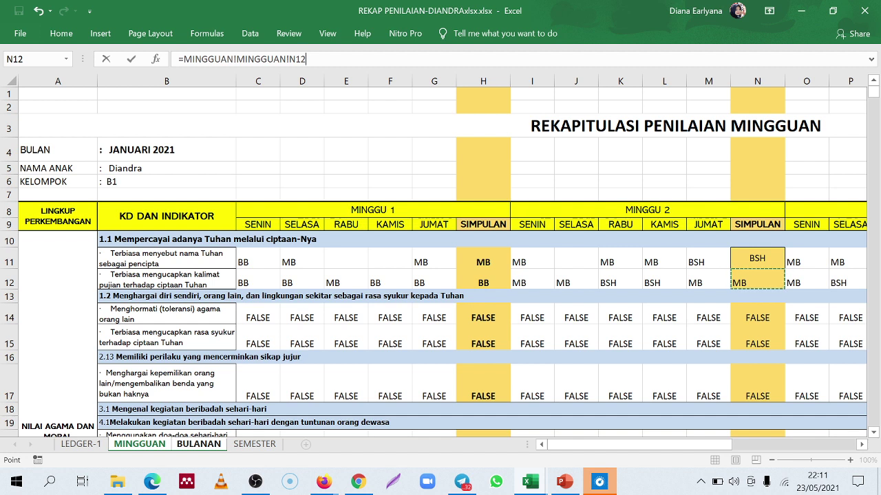
# Delete the duplicated MINGGUAN! sheet reference from the formula being edited in L12
pyautogui.click(289, 59)
pyautogui.press('BackSpace')
pyautogui.press('BackSpace')
pyautogui.press('BackSpace')
pyautogui.press('BackSpace')
pyautogui.press('BackSpace')
pyautogui.press('BackSpace')
pyautogui.press('BackSpace')
pyautogui.press('BackSpace')
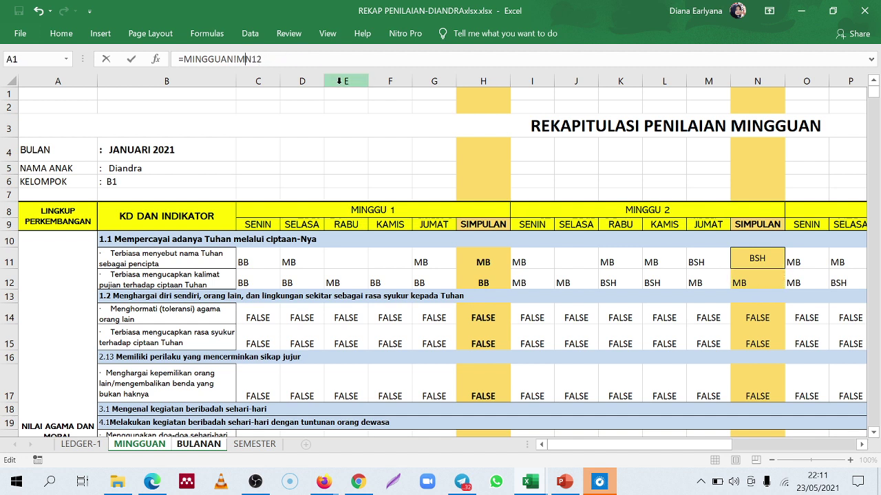
# Try to enter L12's formula from the BULANAN sheet as =MINGGUAN!BULANAN!N12
pyautogui.click(199, 444)
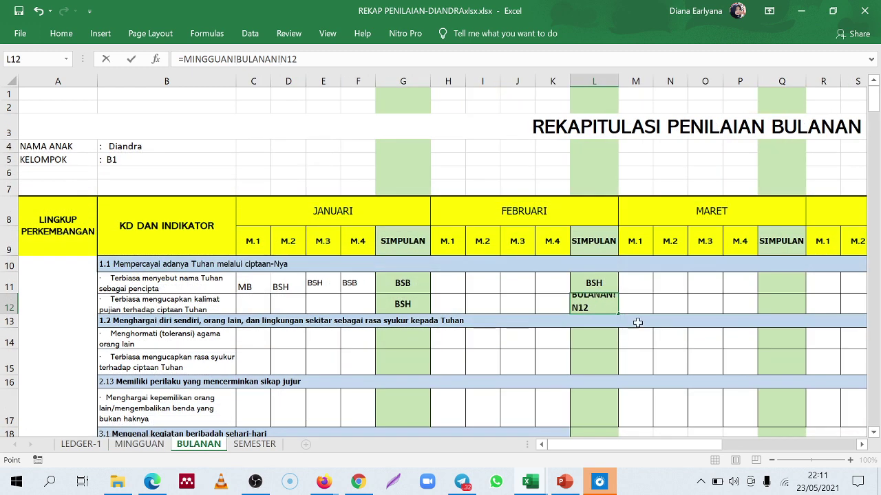
pyautogui.click(280, 59)
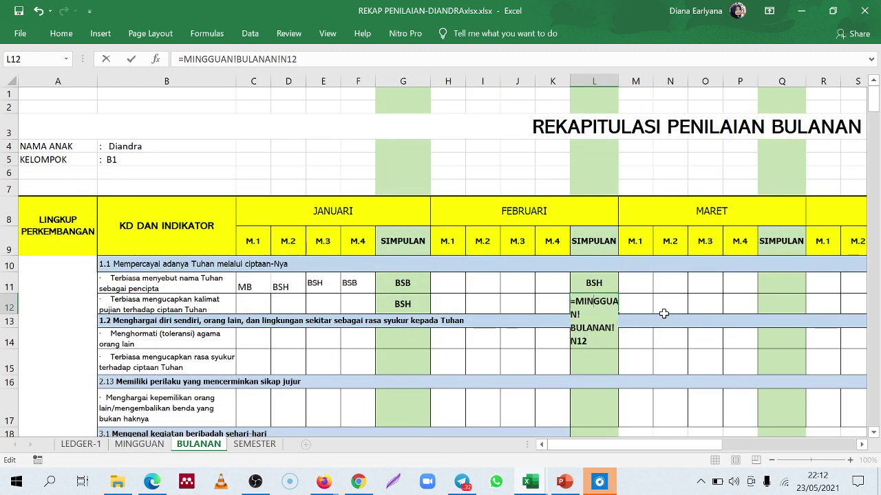
pyautogui.press('Return')
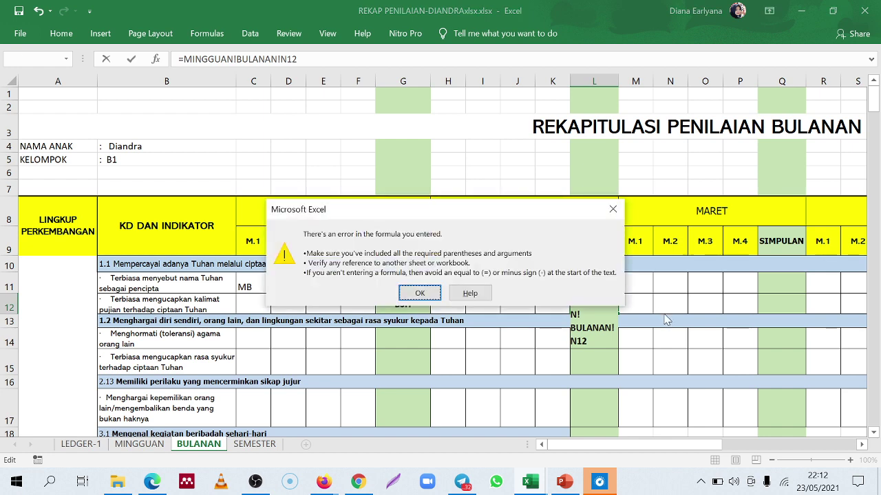
pyautogui.click(431, 293)
pyautogui.click(642, 304)
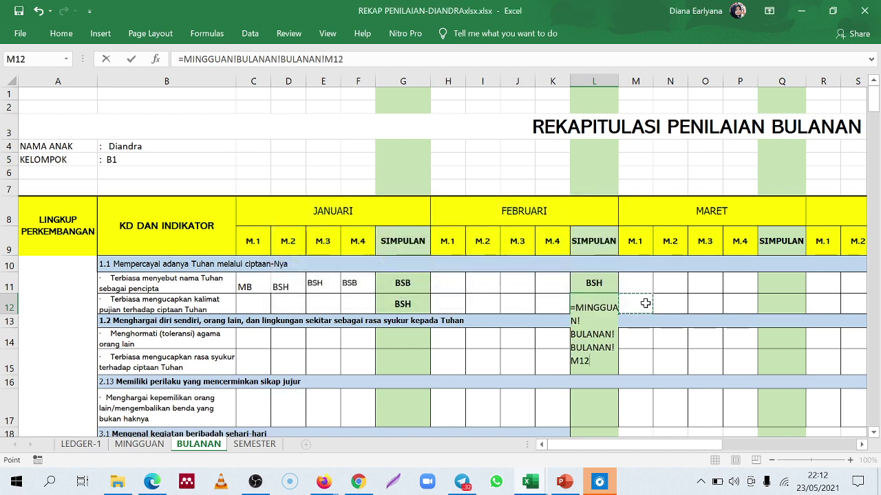
# Strip the extra BULANAN! references from L12's formula, correct the cell reference to N12, and enter it as =MINGGUAN!N12
pyautogui.click(323, 60)
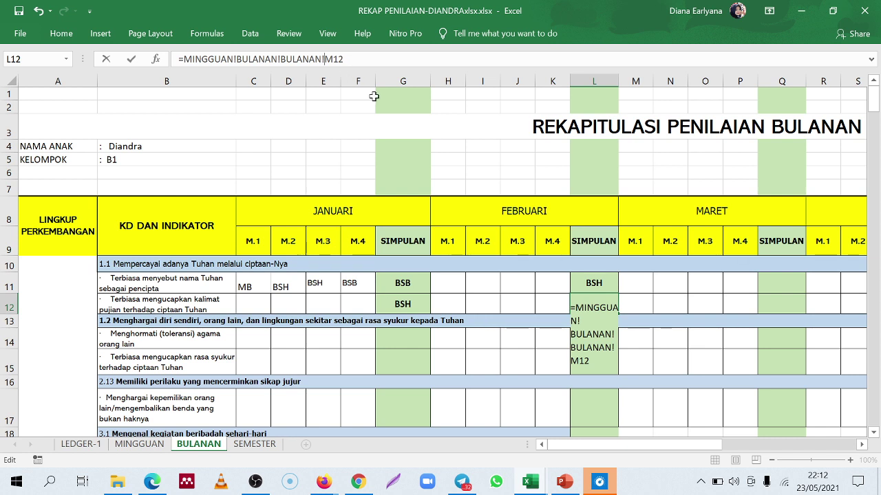
pyautogui.press('BackSpace')
pyautogui.press('BackSpace')
pyautogui.press('BackSpace')
pyautogui.press('BackSpace')
pyautogui.press('BackSpace')
pyautogui.press('BackSpace')
pyautogui.press('BackSpace')
pyautogui.press('BackSpace')
pyautogui.press('BackSpace')
pyautogui.press('BackSpace')
pyautogui.press('BackSpace')
pyautogui.press('BackSpace')
pyautogui.press('BackSpace')
pyautogui.press('BackSpace')
pyautogui.press('BackSpace')
pyautogui.press('BackSpace')
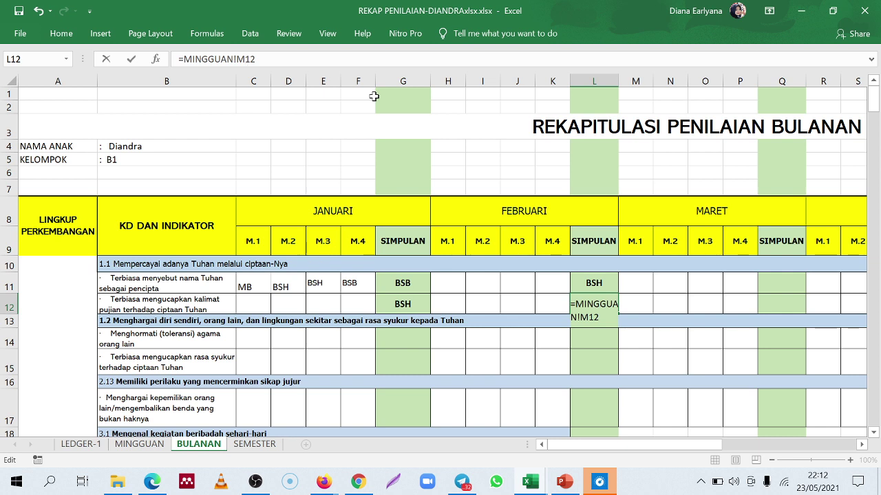
pyautogui.press('BackSpace')
pyautogui.write('N')
pyautogui.press('Return')
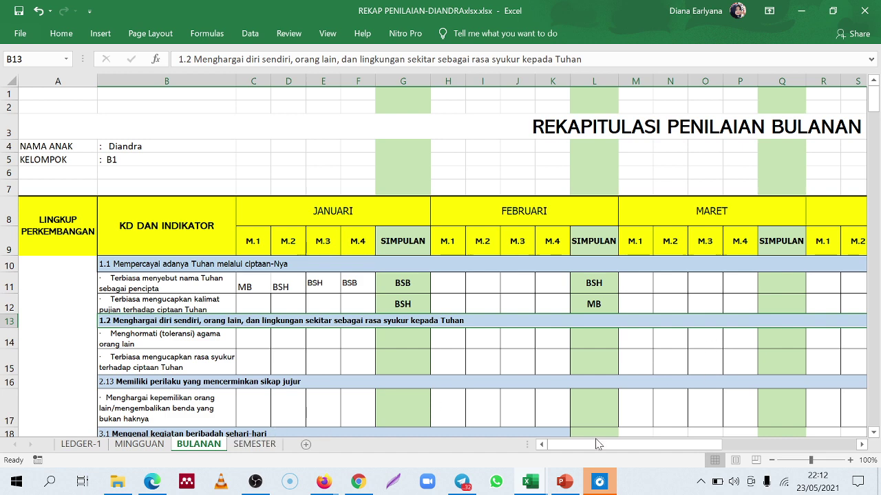
# Examine the February and March SIMPULAN columns on BULANAN and locate the January and February recap blocks on MINGGUAN
pyautogui.moveTo(598, 444)
pyautogui.mouseDown()
pyautogui.moveTo(560, 448)
pyautogui.moveTo(681, 448)
pyautogui.moveTo(607, 449)
pyautogui.mouseUp()
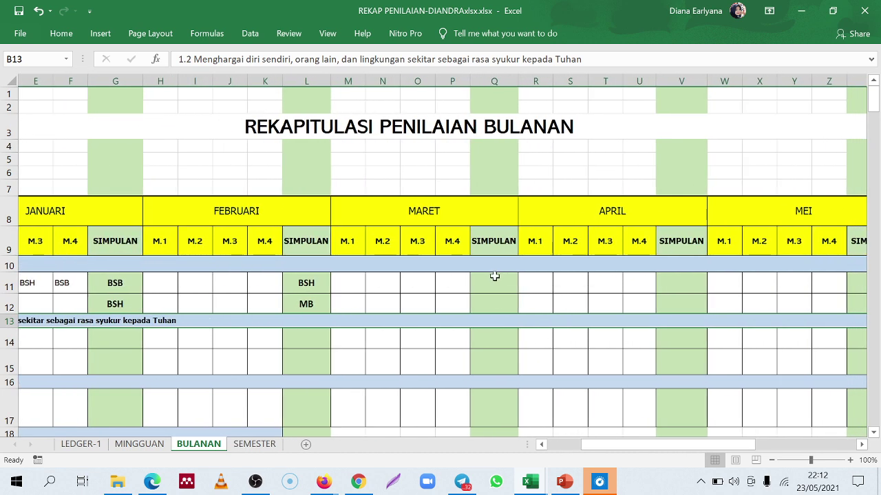
pyautogui.click(495, 277)
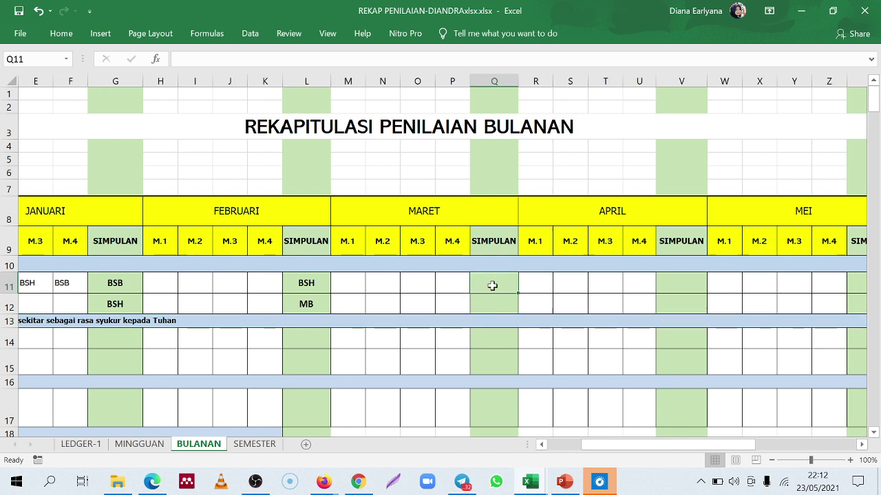
pyautogui.click(316, 281)
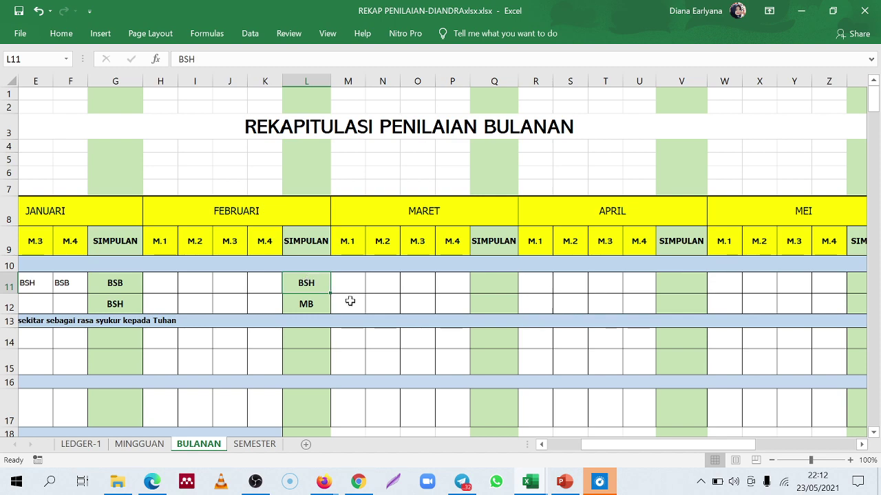
pyautogui.scroll(-8, 289, 304)
pyautogui.scroll(-6, 288, 306)
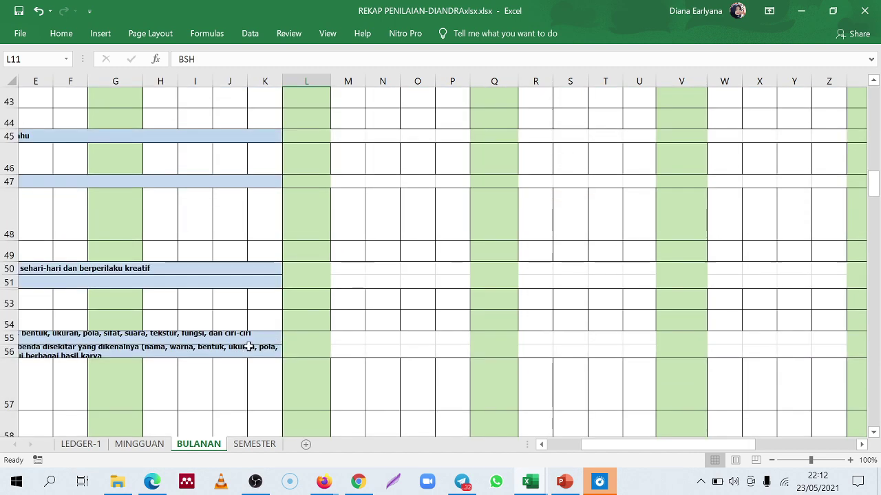
pyautogui.click(134, 446)
pyautogui.scroll(-20, 176, 254)
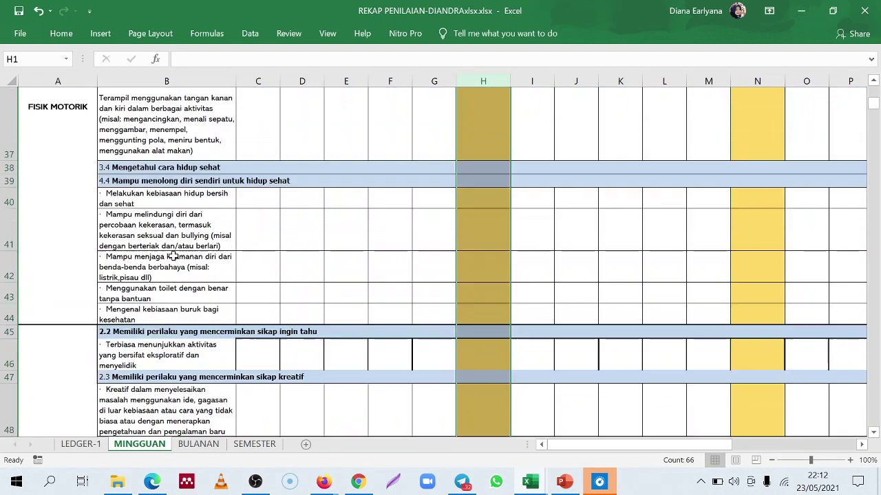
pyautogui.scroll(-20, 175, 253)
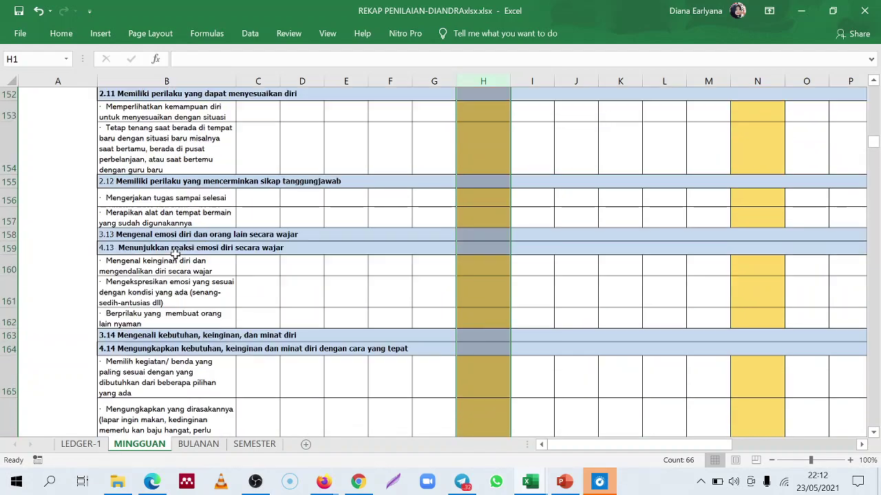
pyautogui.scroll(9, 268, 383)
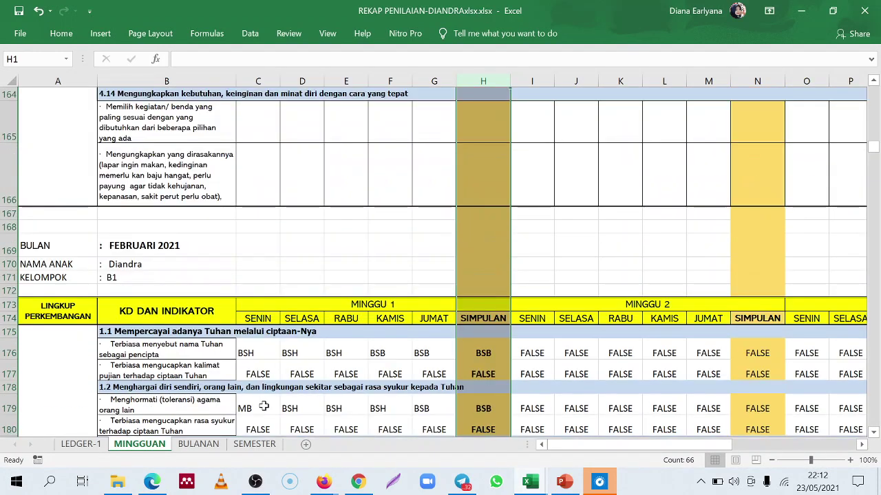
pyautogui.scroll(10, 268, 383)
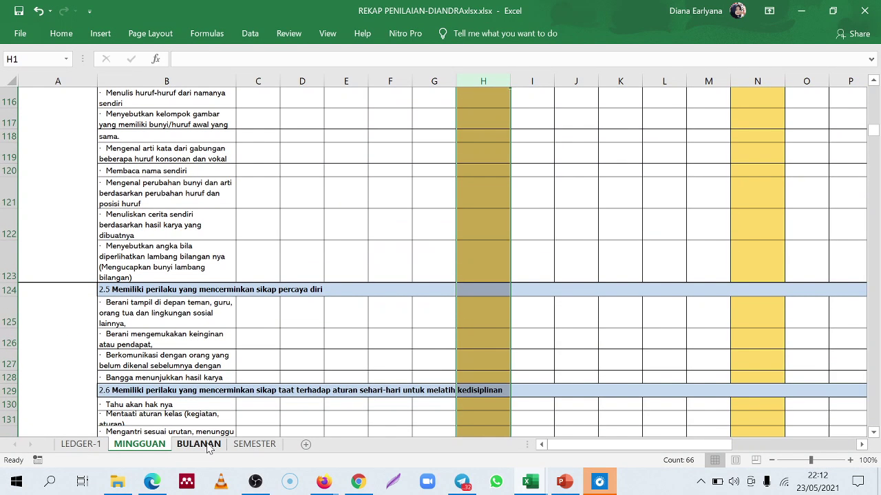
pyautogui.hotkey('ctrl', 'pagedown')
pyautogui.scroll(14, 444, 267)
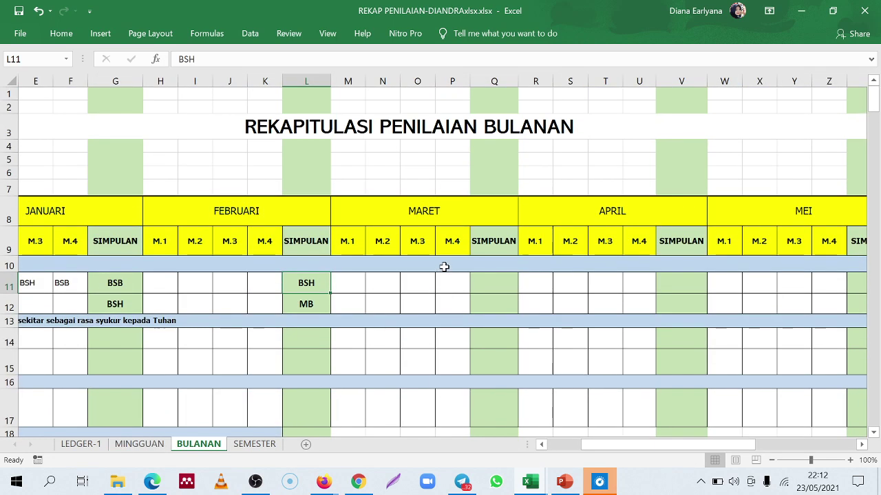
pyautogui.click(484, 269)
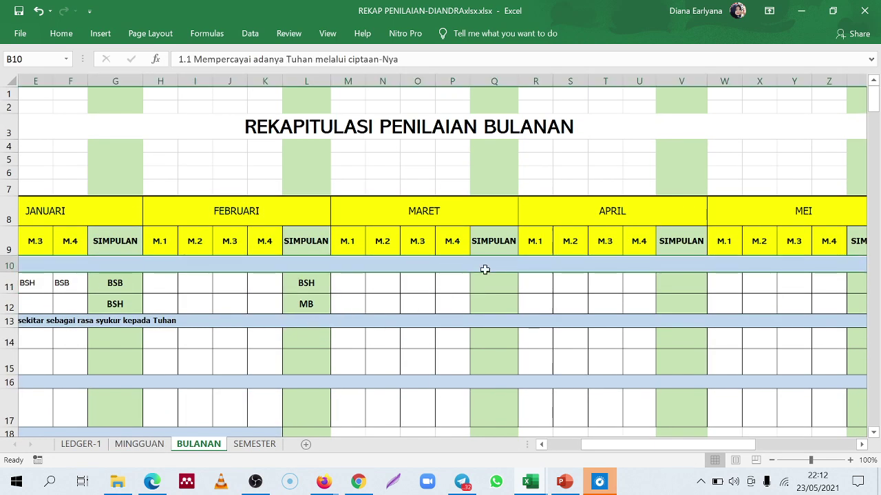
pyautogui.click(493, 293)
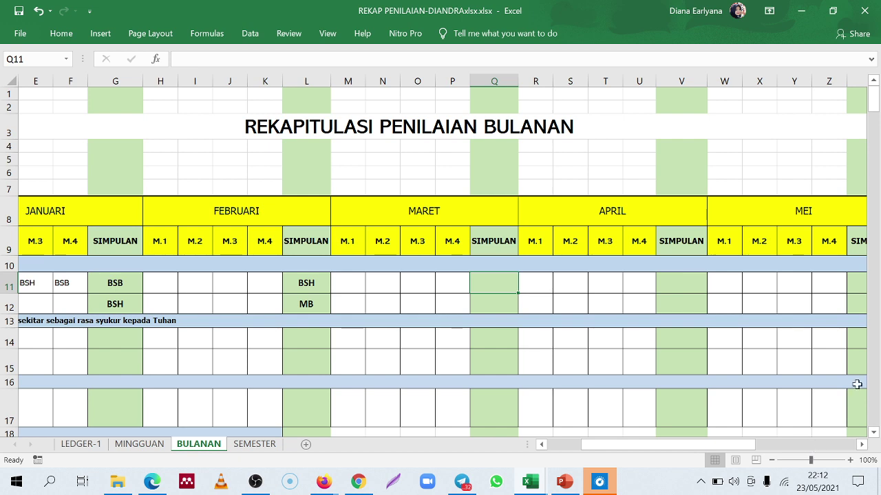
# Start a formula in the January SIMPULAN cell G14 on BULANAN that references the Minggu 1 SIMPULAN cell H14 on MINGGUAN
pyautogui.moveTo(718, 448); pyautogui.dragTo(540, 448)
pyautogui.click(401, 360)
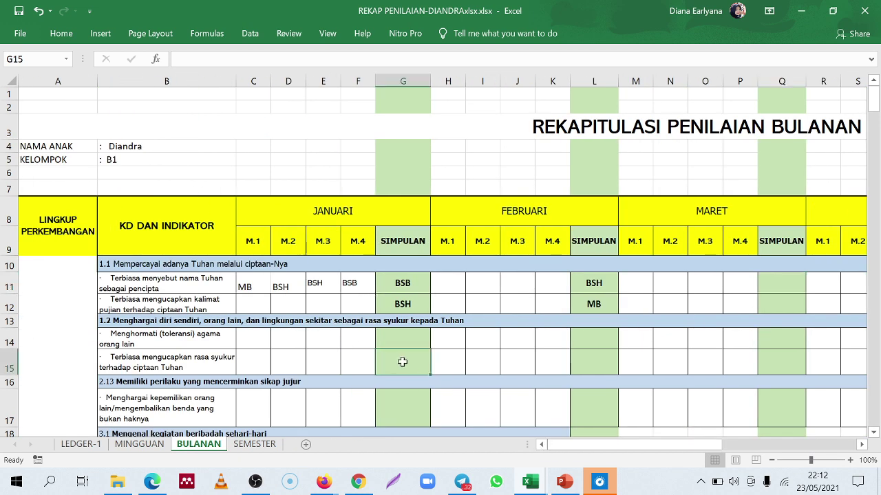
pyautogui.scroll(-1, 402, 316)
pyautogui.click(406, 287)
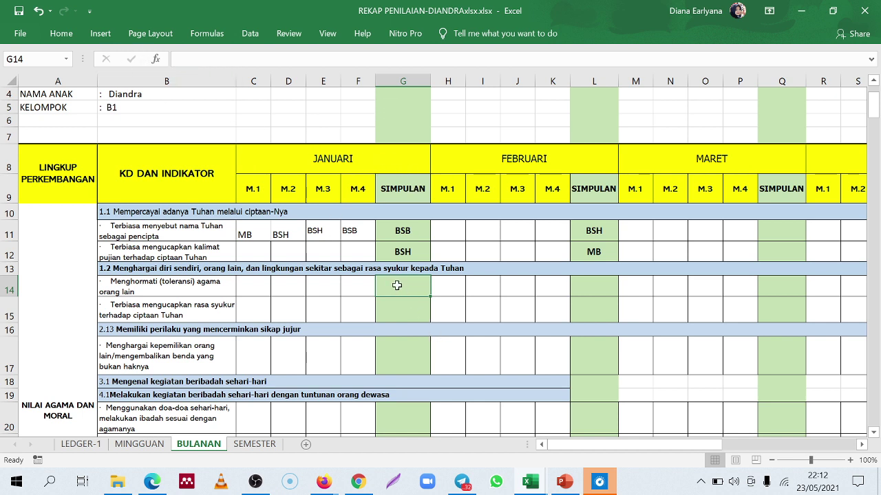
pyautogui.write('=')
pyautogui.click(141, 445)
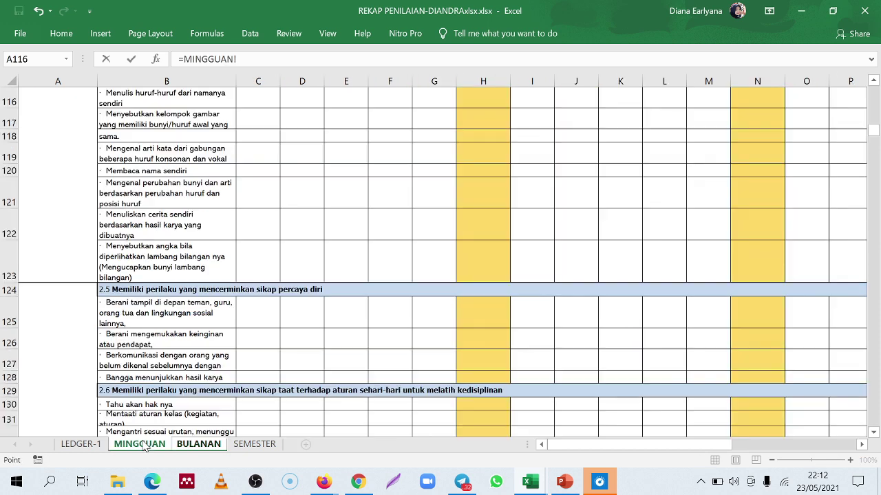
pyautogui.scroll(5, 381, 227)
pyautogui.moveTo(873, 130); pyautogui.dragTo(873, 92)
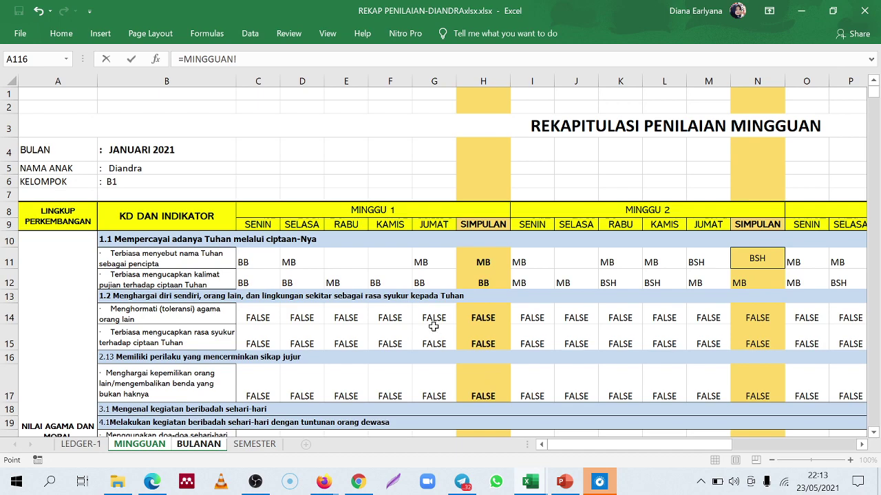
pyautogui.scroll(-2, 434, 324)
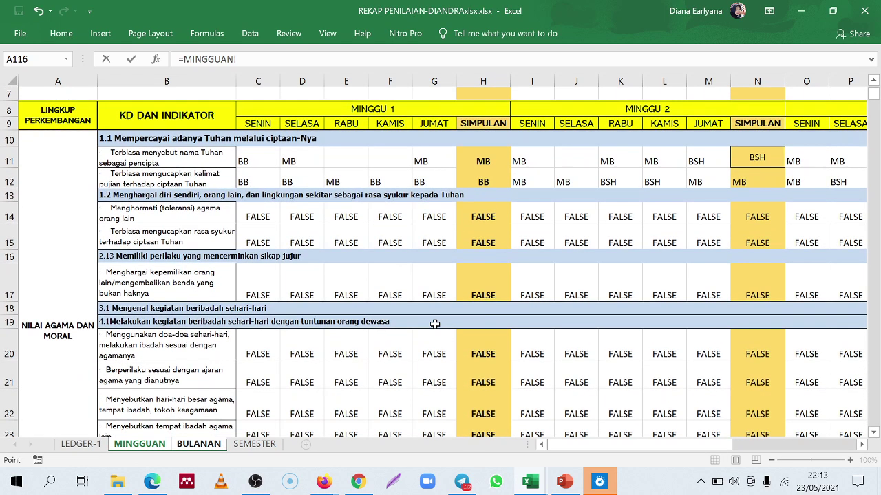
pyautogui.click(498, 219)
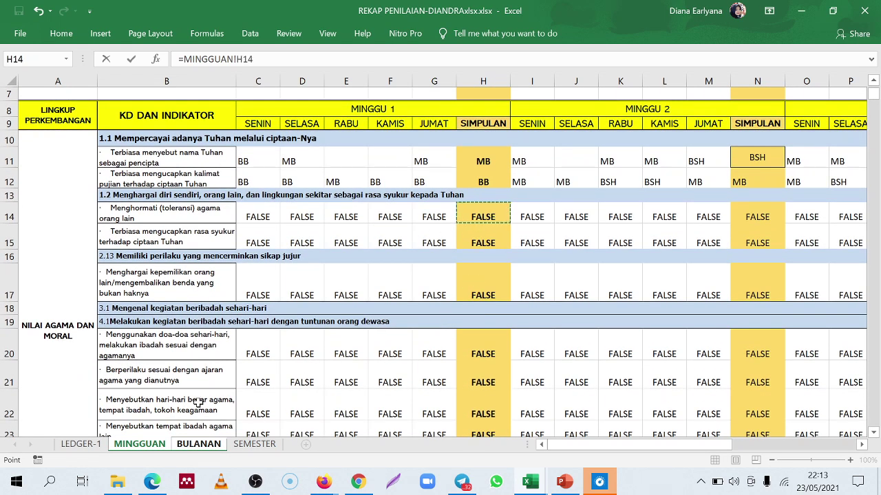
pyautogui.click(211, 445)
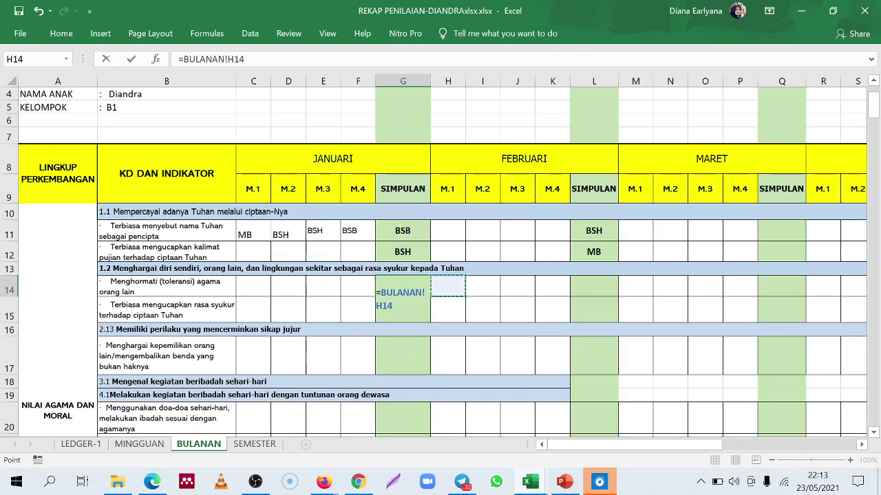
# Replace the BULANAN sheet name in G14's formula with MINGGUAN and enter it as =MINGGUAN!H14
pyautogui.moveTo(225, 59); pyautogui.dragTo(183, 59)
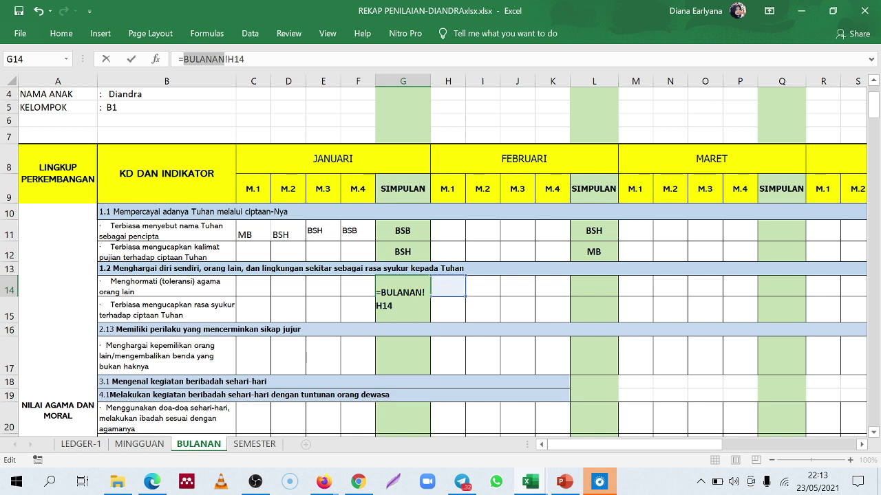
pyautogui.write('MINGGUA')
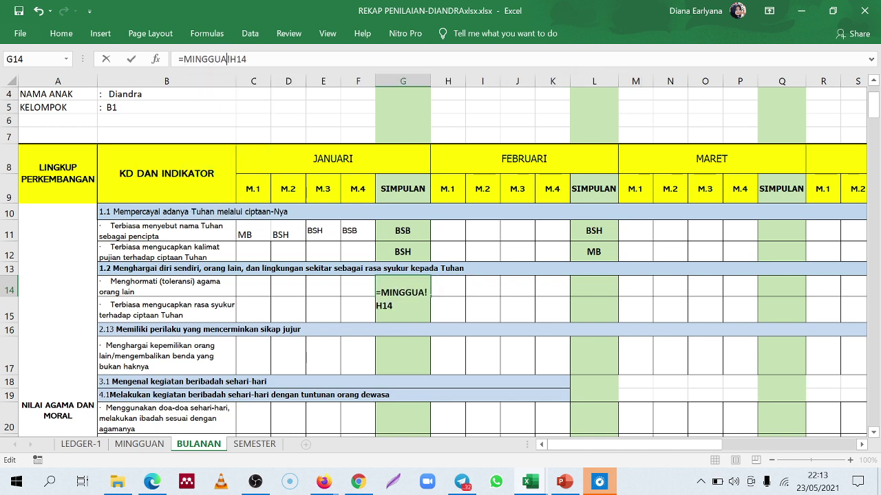
pyautogui.press('Return')
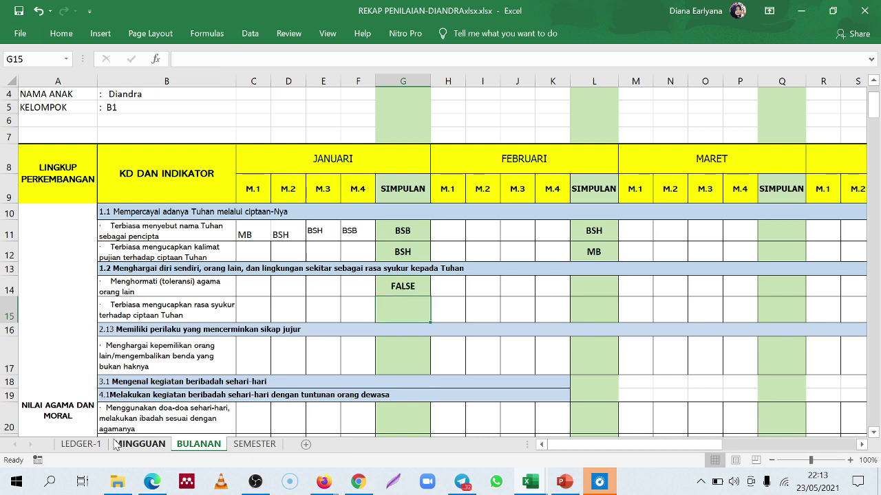
# On MINGGUAN, enter the Minggu 1 scores 2, 2, 3, 3 and 3 in C14 to G14 for the religious tolerance indicator
pyautogui.click(139, 444)
pyautogui.click(490, 218)
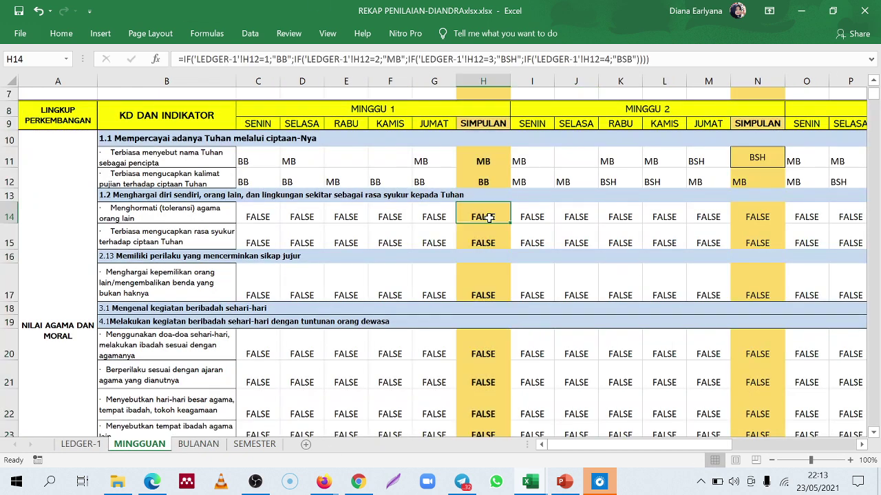
pyautogui.click(249, 217)
pyautogui.write('2')
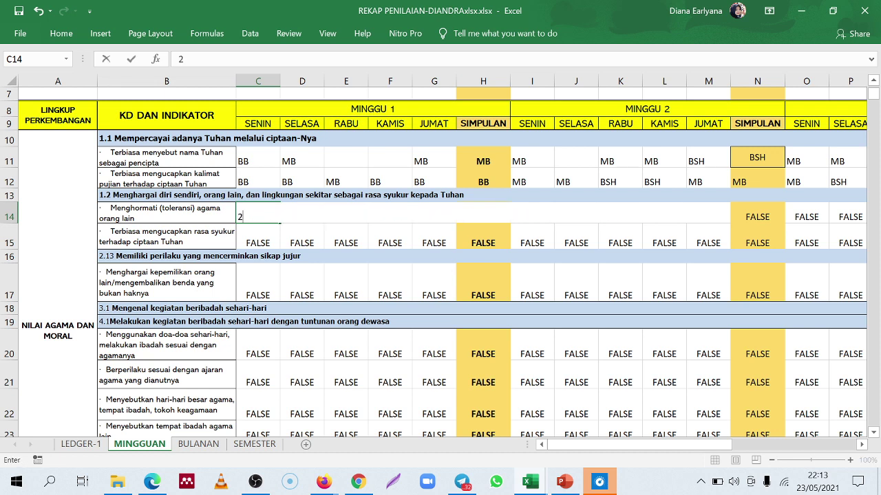
pyautogui.press('Tab')
pyautogui.write('2')
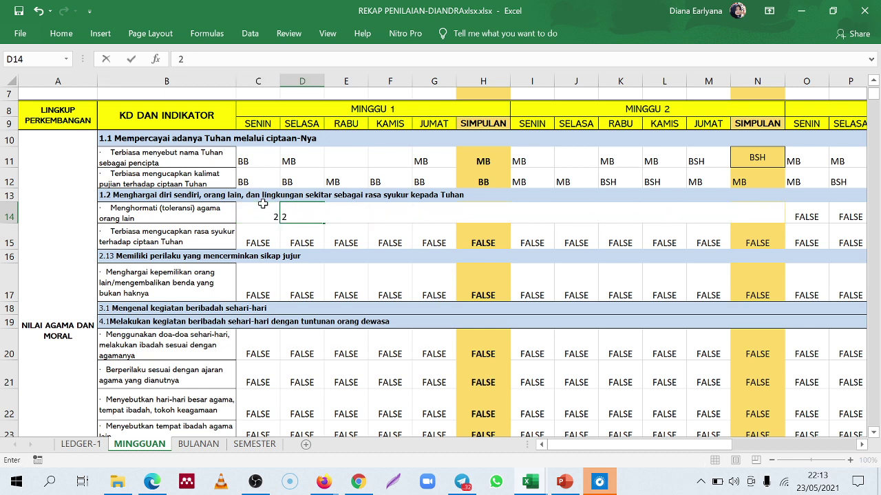
pyautogui.press('Tab')
pyautogui.write('3')
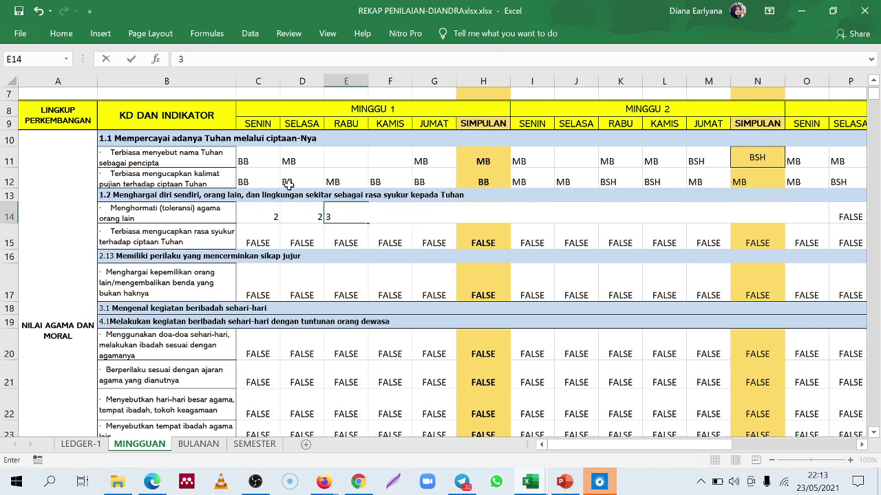
pyautogui.press('Tab')
pyautogui.write('3')
pyautogui.press('Tab')
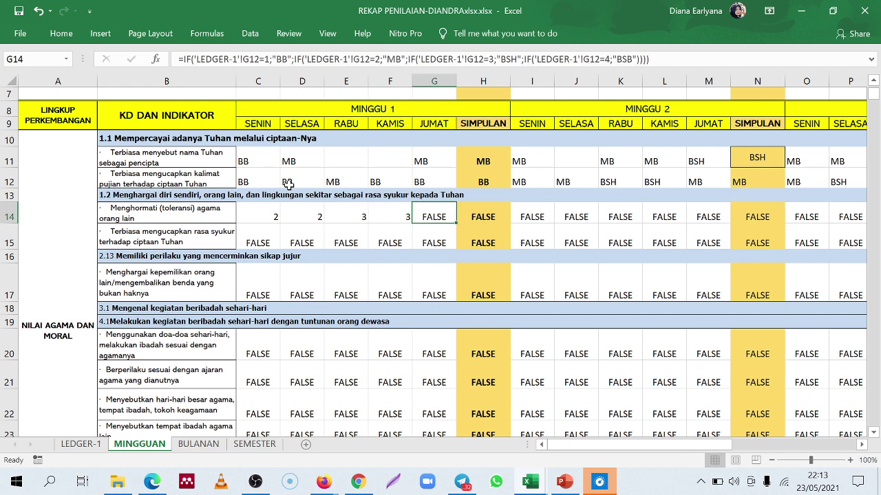
pyautogui.write('3')
pyautogui.press('Tab')
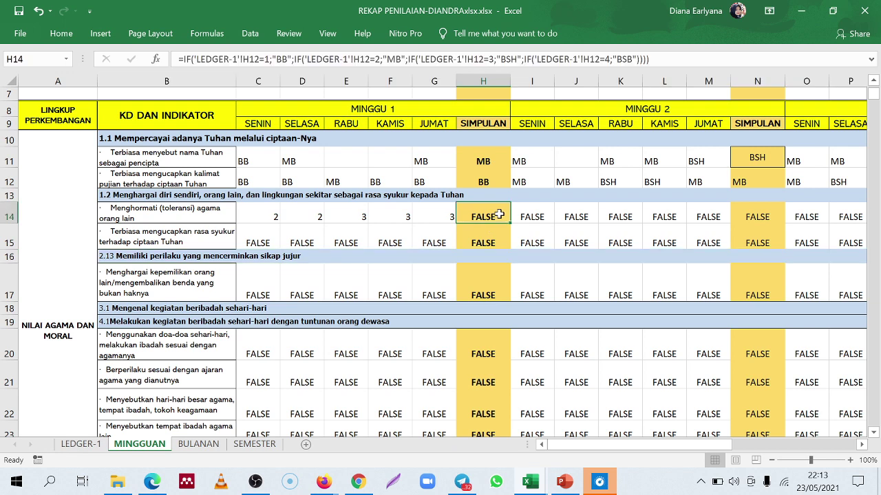
pyautogui.click(487, 179)
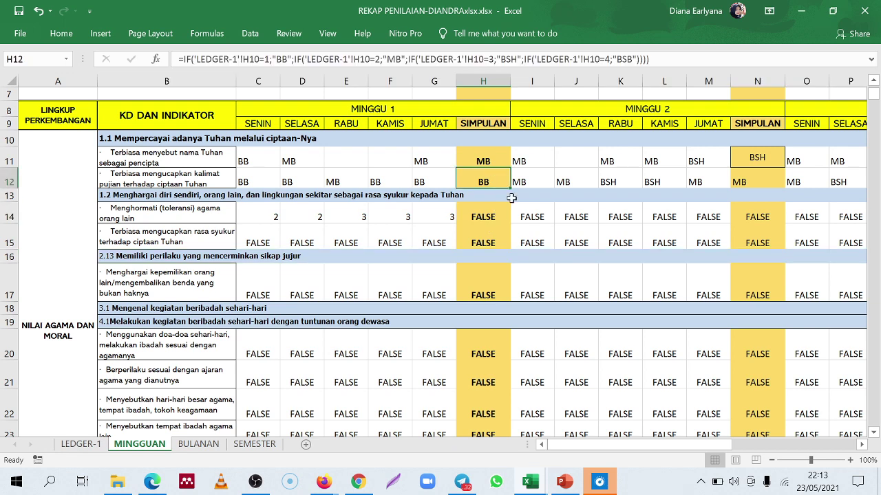
pyautogui.write('c')
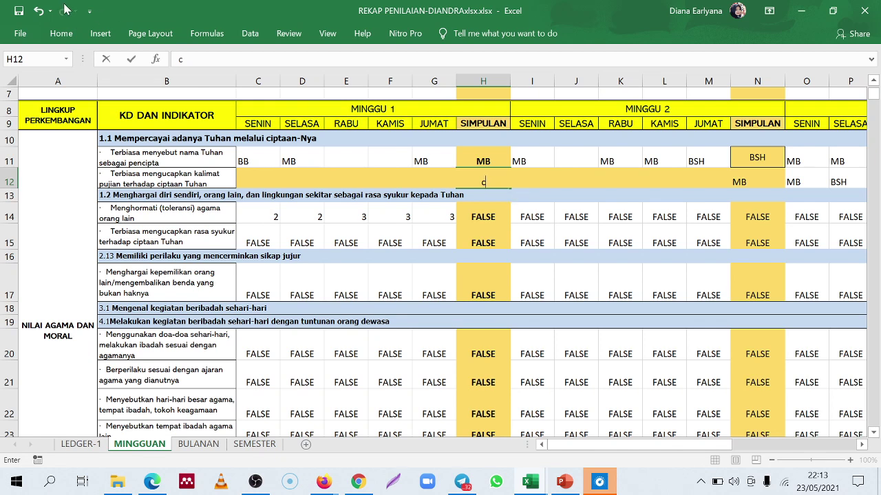
pyautogui.click(39, 11)
pyautogui.write('=')
pyautogui.click(506, 248)
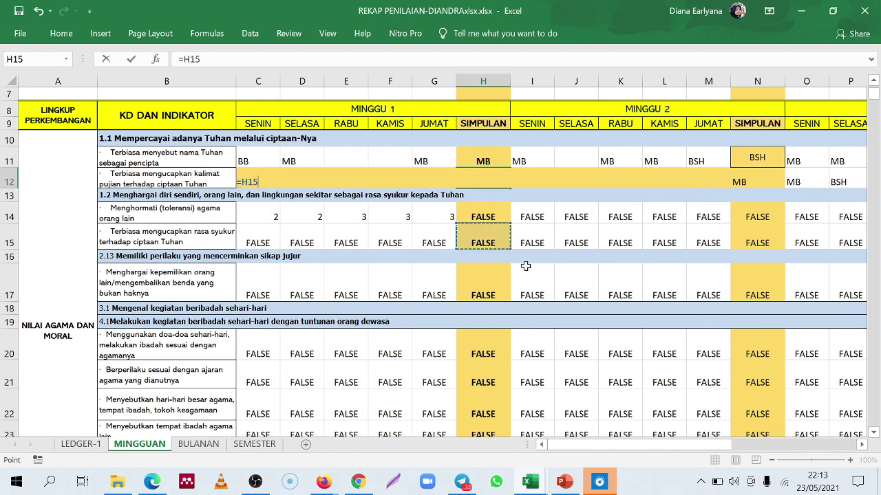
pyautogui.click(503, 318)
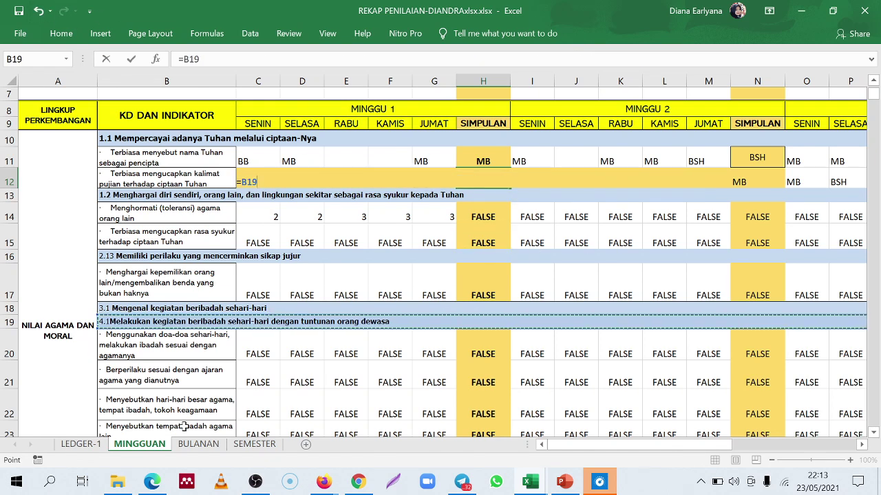
pyautogui.click(80, 443)
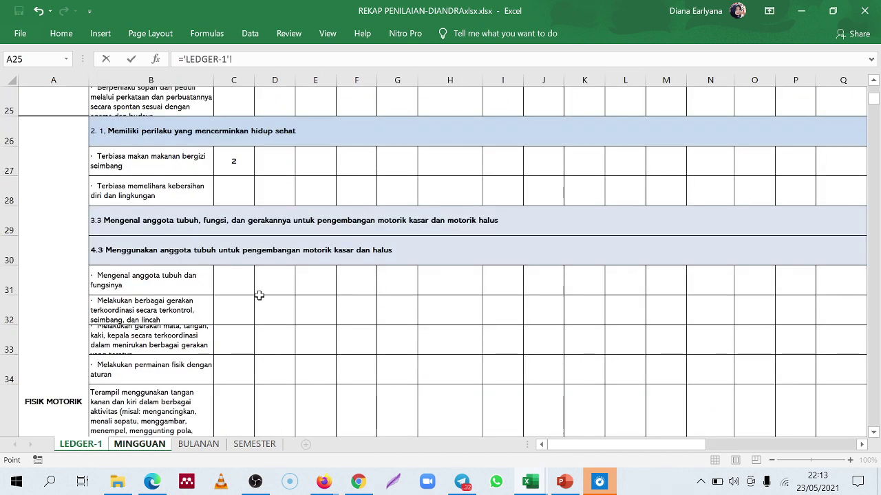
pyautogui.click(143, 446)
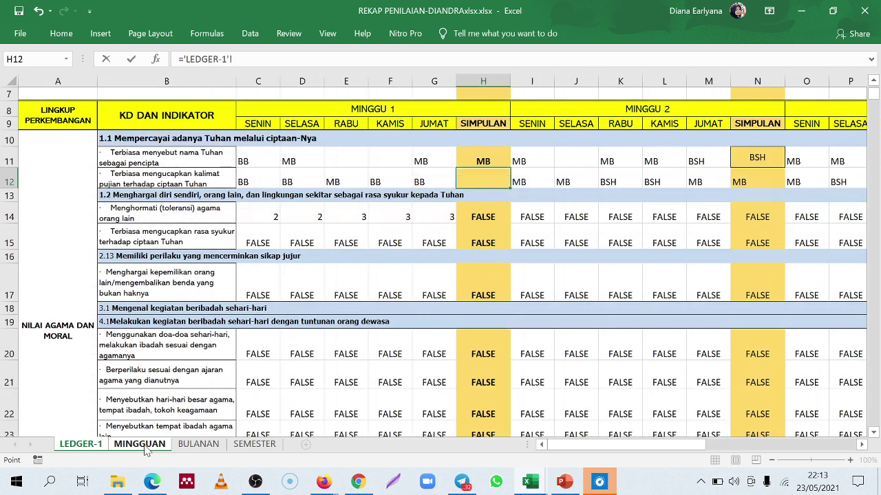
pyautogui.click(38, 10)
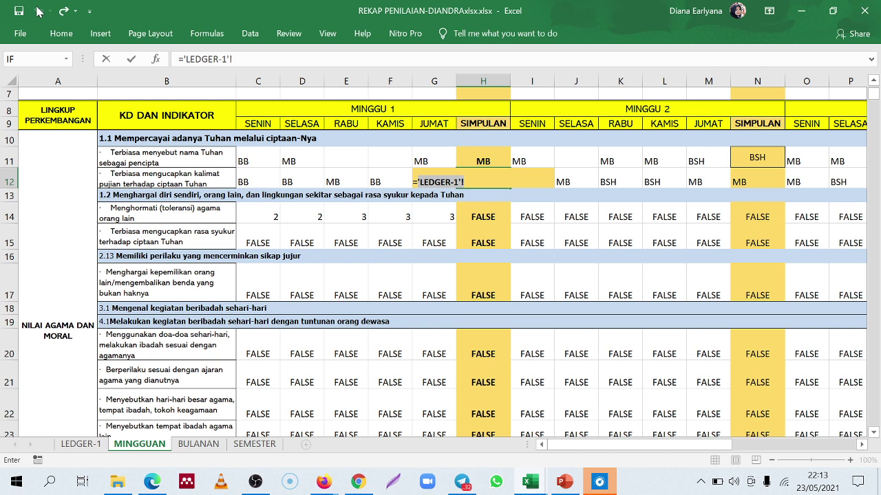
pyautogui.click(37, 10)
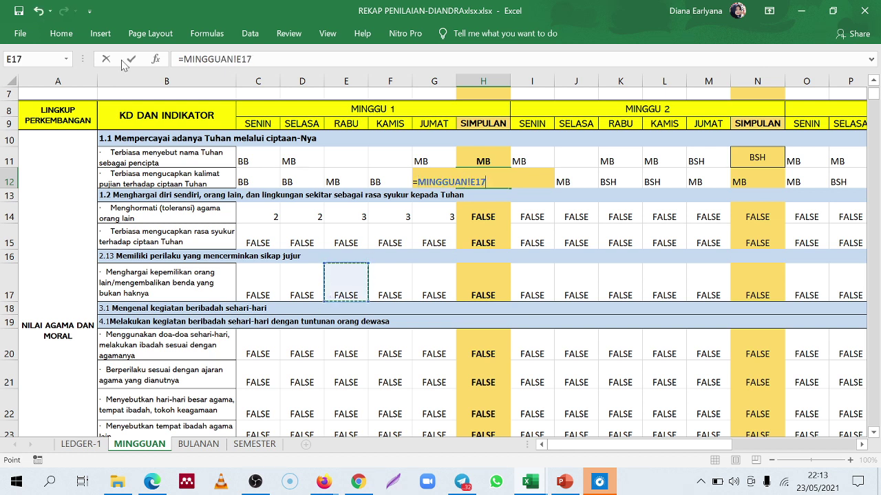
pyautogui.click(38, 11)
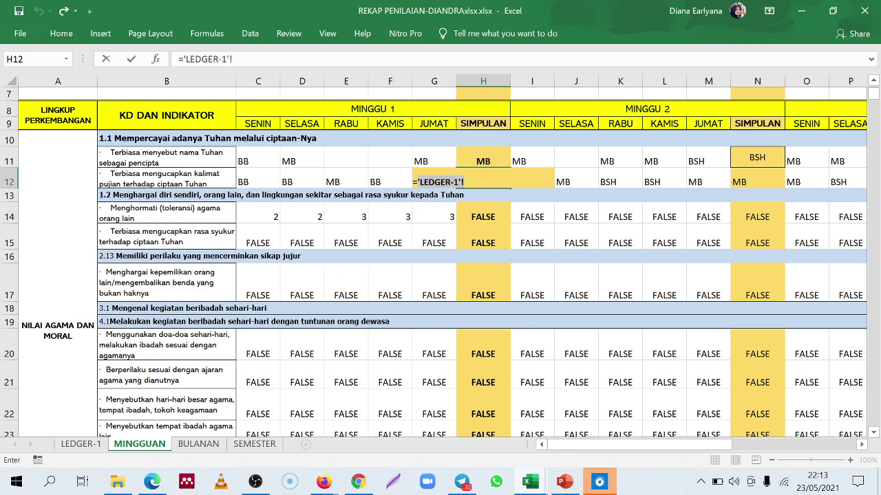
pyautogui.press('Return')
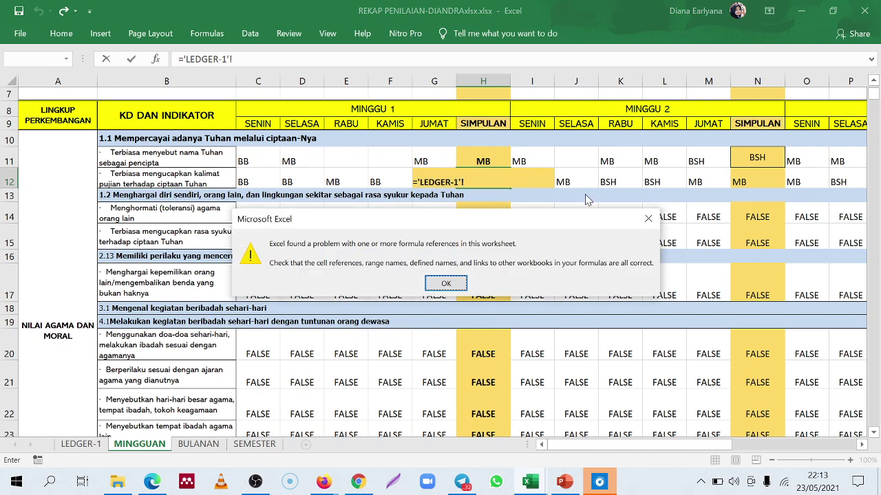
pyautogui.click(647, 218)
pyautogui.click(262, 220)
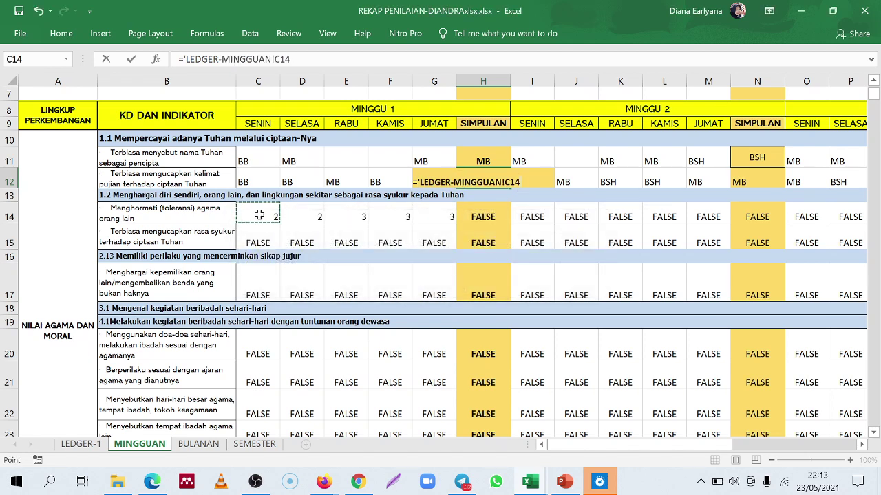
pyautogui.click(81, 443)
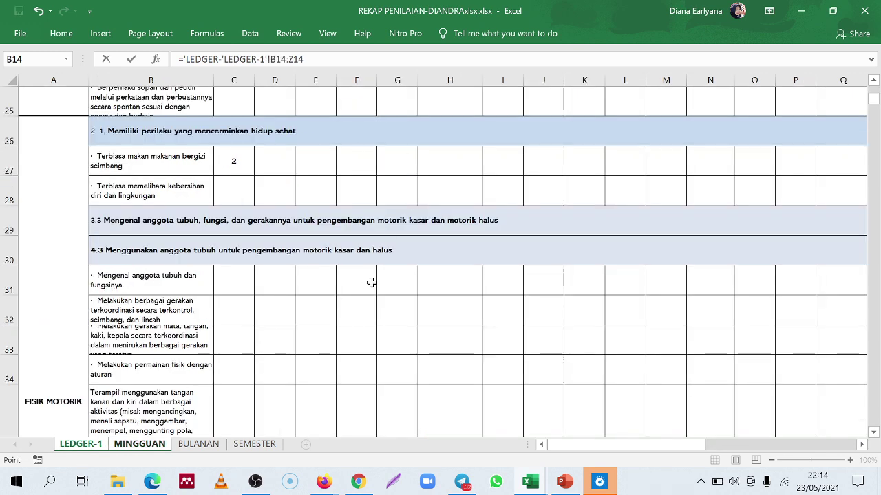
pyautogui.scroll(8, 371, 283)
pyautogui.click(230, 337)
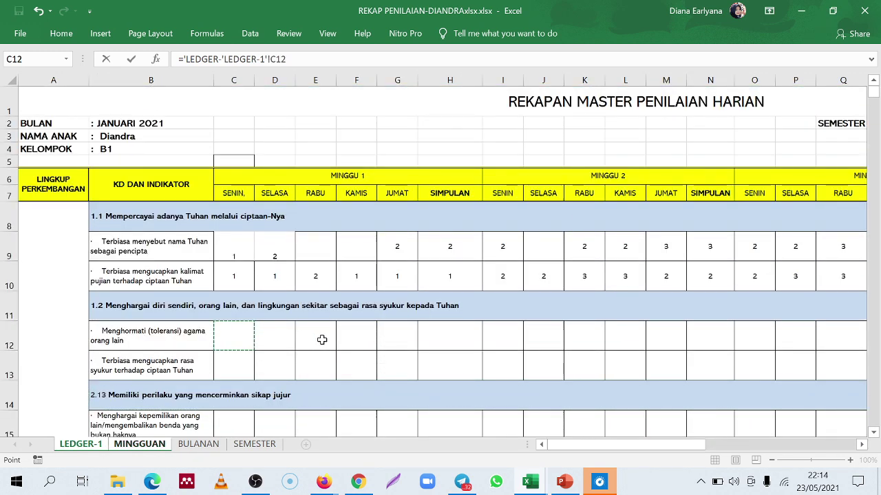
pyautogui.write('2')
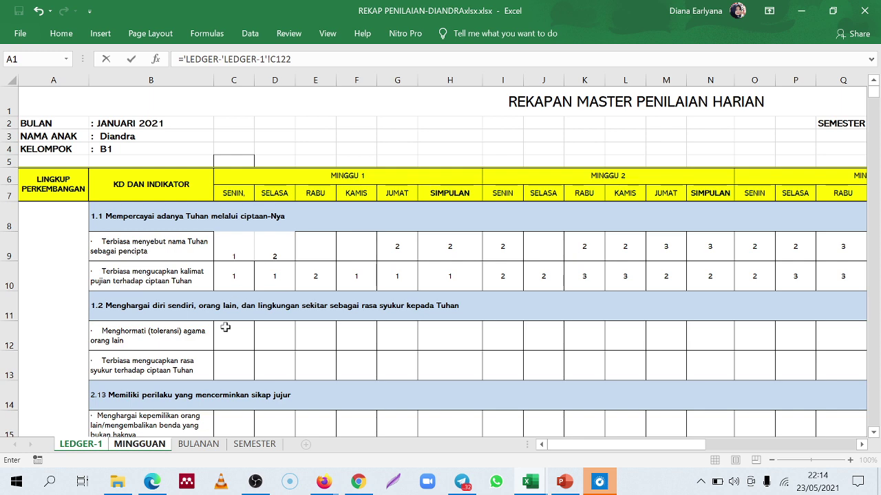
pyautogui.press('Return')
pyautogui.click(420, 317)
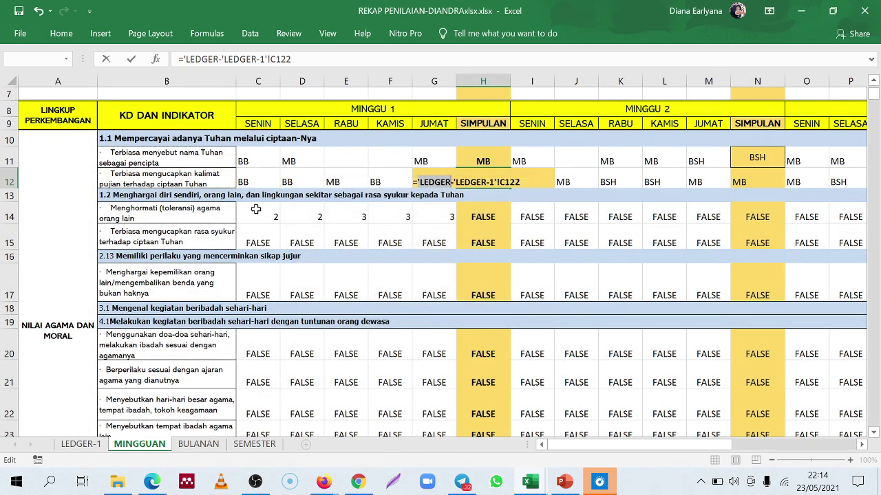
pyautogui.click(261, 212)
pyautogui.click(261, 182)
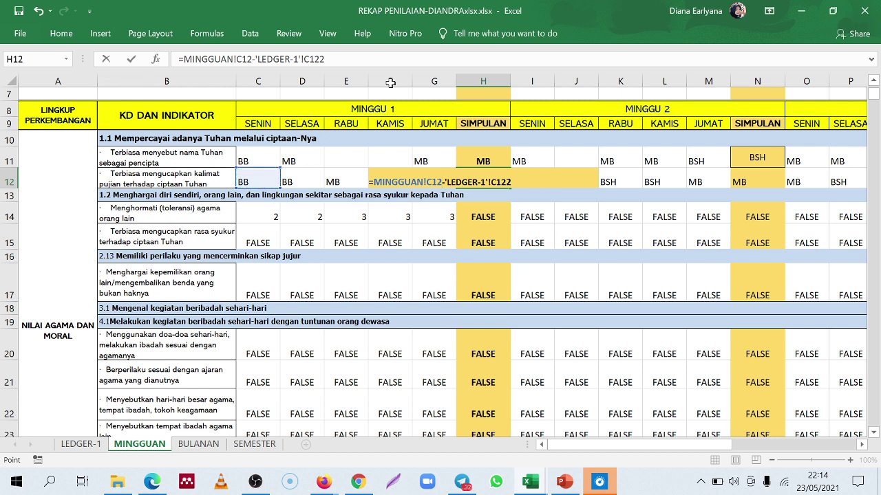
pyautogui.write('+')
pyautogui.moveTo(273, 213); pyautogui.dragTo(450, 218)
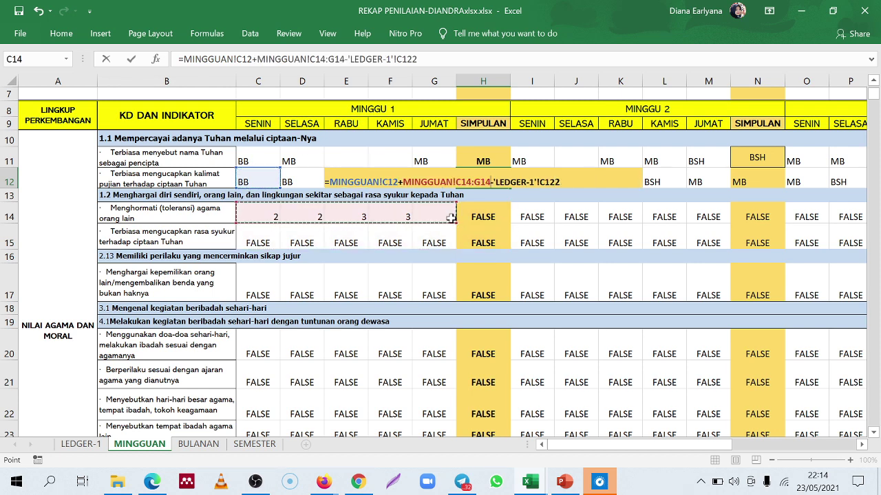
pyautogui.click(265, 240)
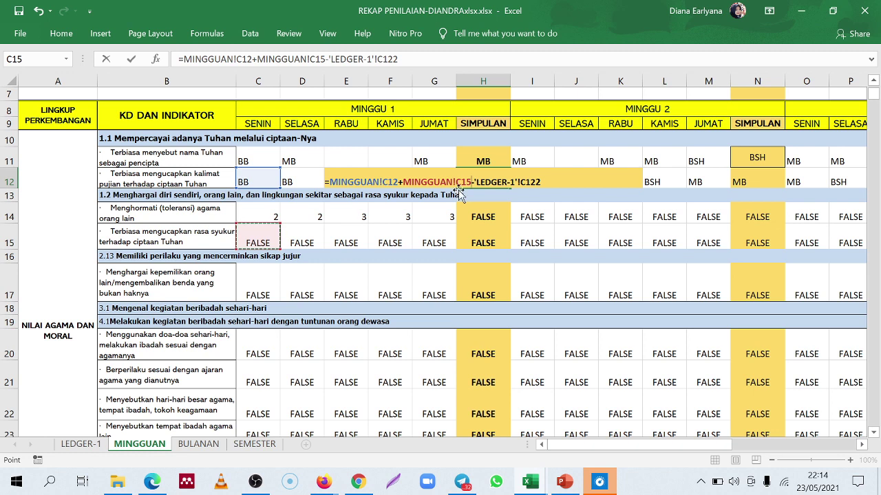
pyautogui.press('Escape')
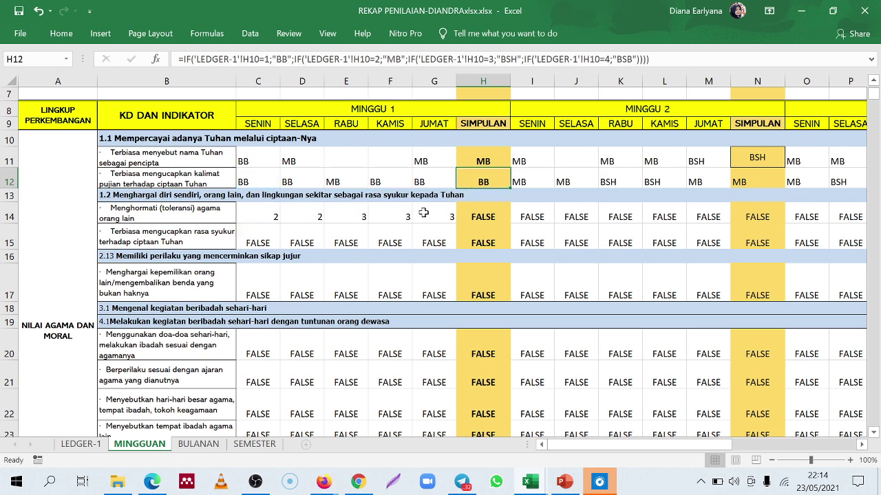
# On MINGGUAN, copy the nested IF formula from C12 into the Minggu 1 cells C14:G15, overwriting the manually entered scores
pyautogui.click(359, 305)
pyautogui.click(245, 183)
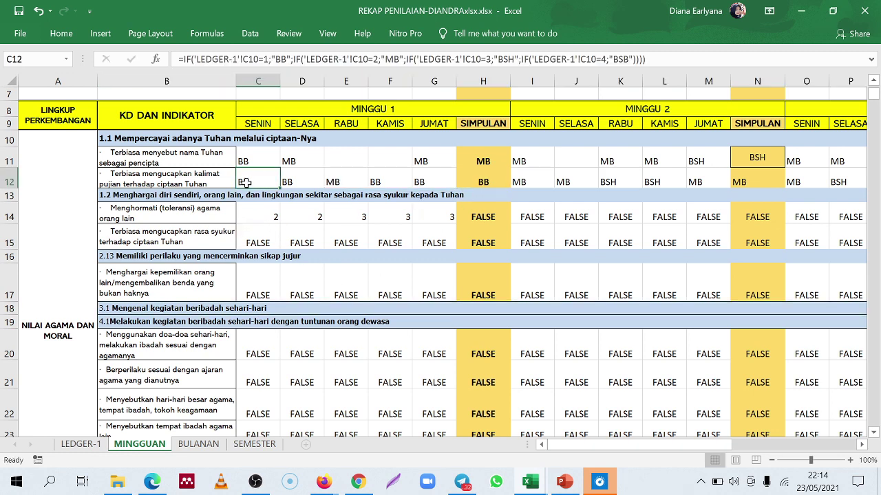
pyautogui.hotkey('ctrl', 'c')
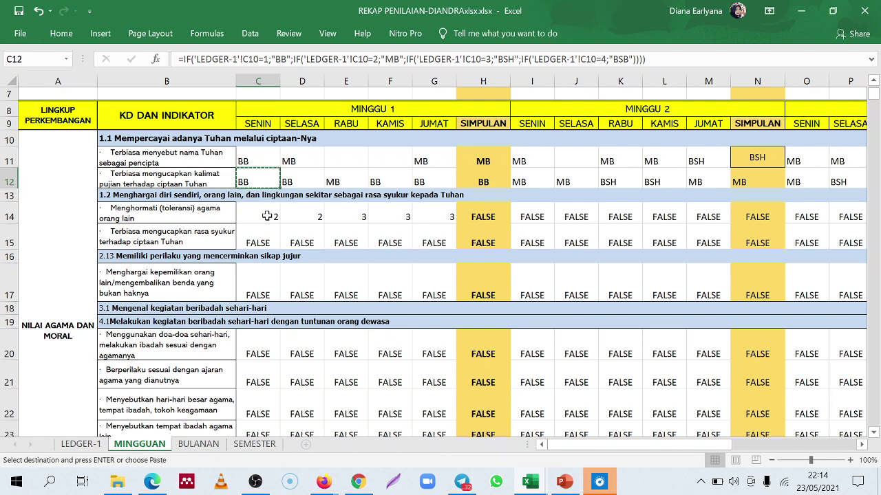
pyautogui.moveTo(264, 217); pyautogui.dragTo(435, 226)
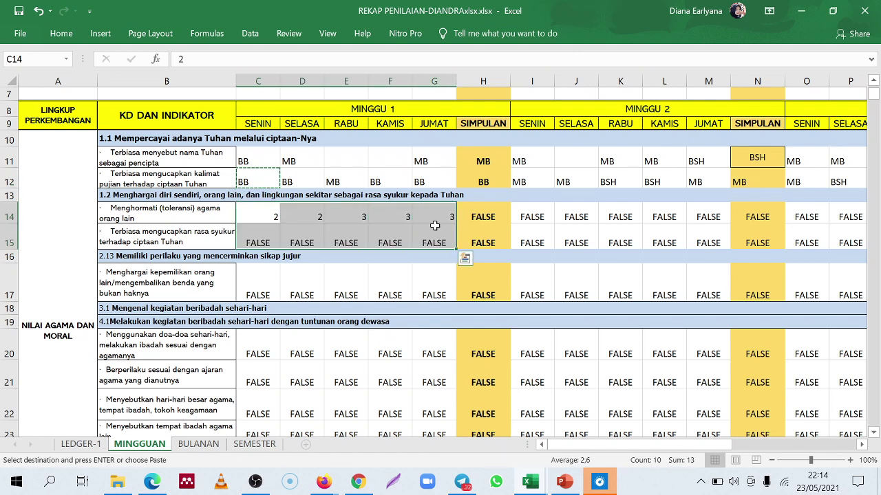
pyautogui.hotkey('ctrl', 'q')
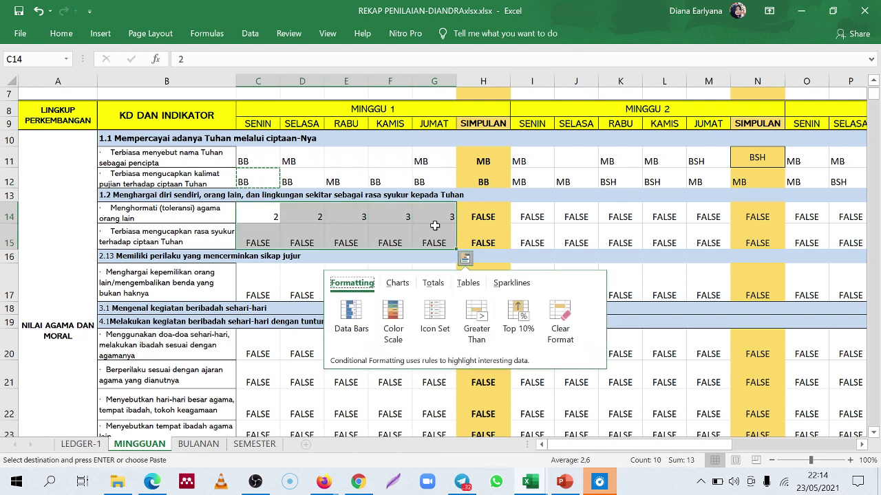
pyautogui.click(434, 235)
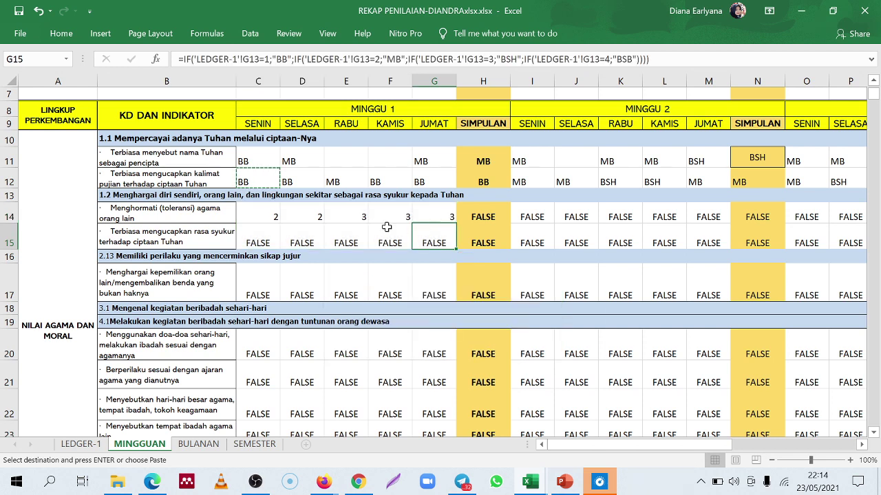
pyautogui.click(260, 218)
pyautogui.moveTo(260, 218); pyautogui.dragTo(444, 230)
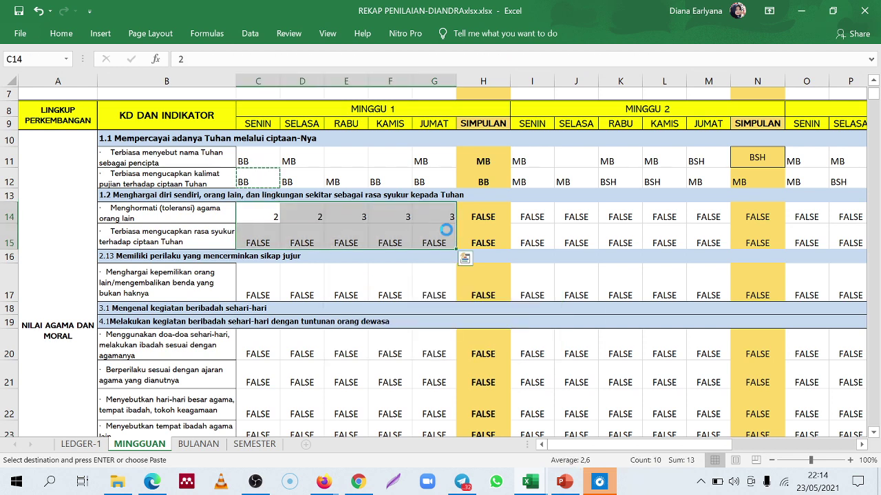
pyautogui.hotkey('ctrl', 'v')
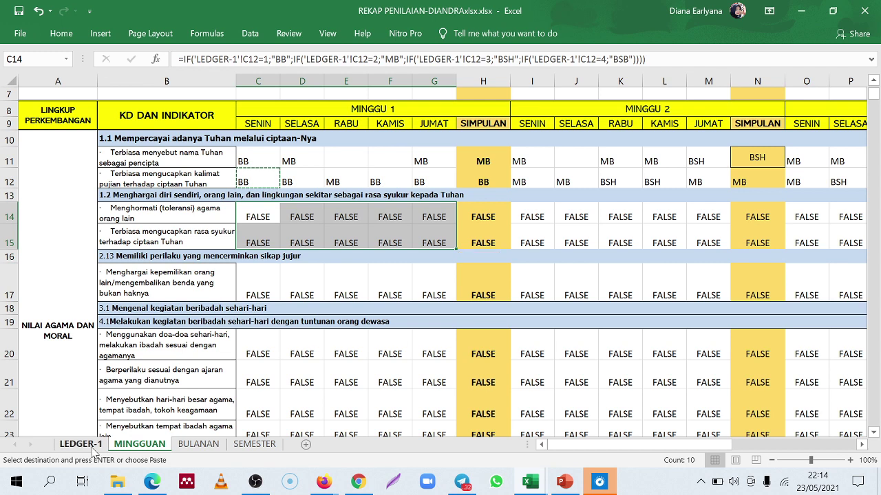
# On LEDGER-1, enter the Minggu 1 scores 2, 2, 2, 3, 3 and SIMPULAN 3 in C12 to H12 for the religious tolerance indicator
pyautogui.click(82, 443)
pyautogui.click(246, 334)
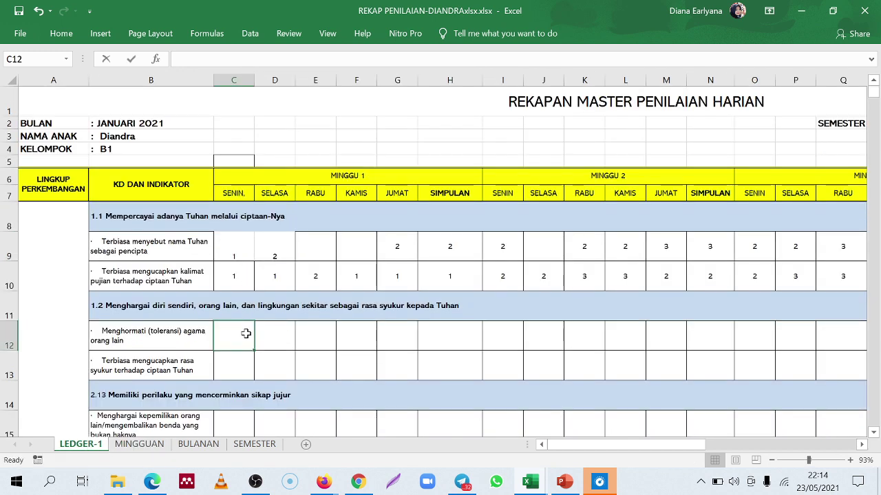
pyautogui.write('2')
pyautogui.press('Tab')
pyautogui.write('3')
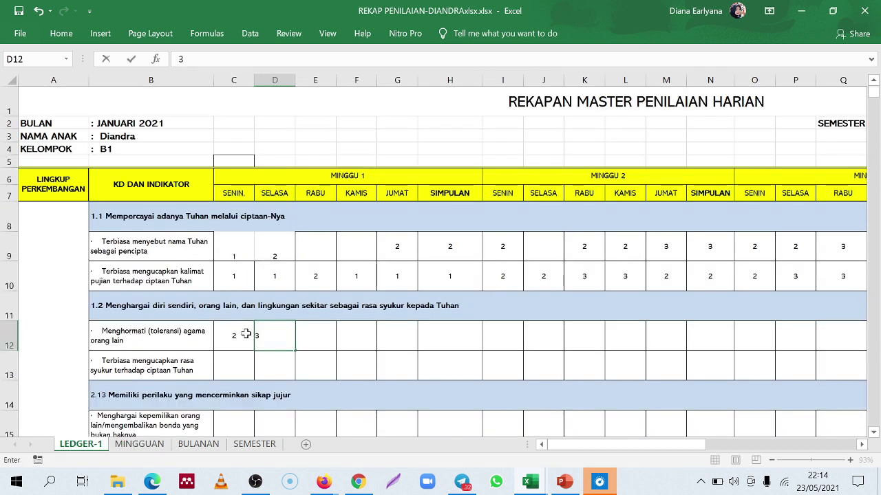
pyautogui.write('2')
pyautogui.press('Tab')
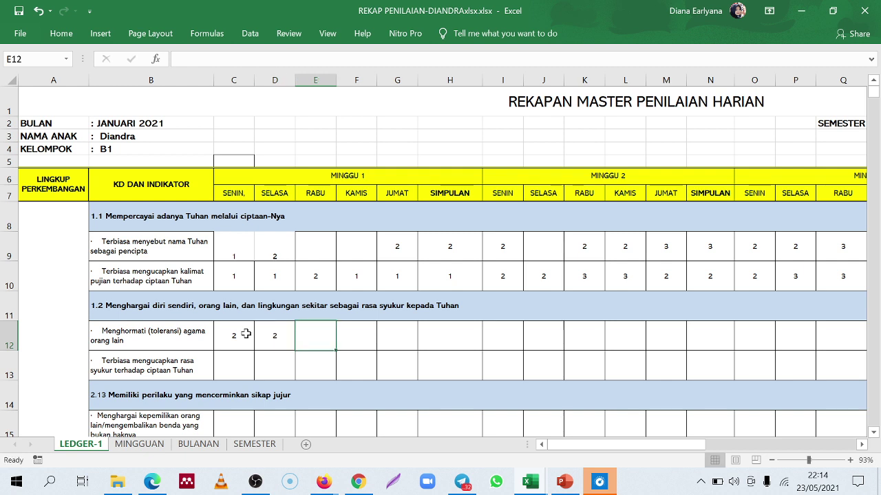
pyautogui.write('2')
pyautogui.press('Tab')
pyautogui.write('3')
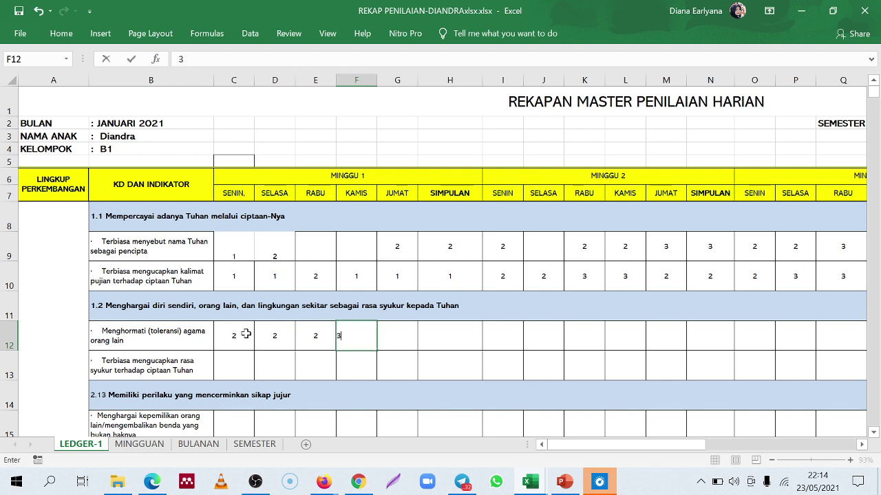
pyautogui.press('Tab')
pyautogui.write('3')
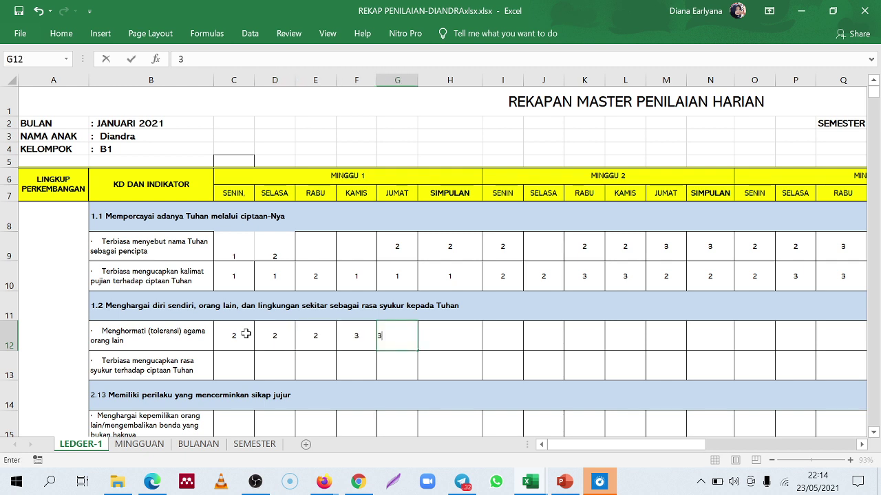
pyautogui.press('Tab')
pyautogui.write('3')
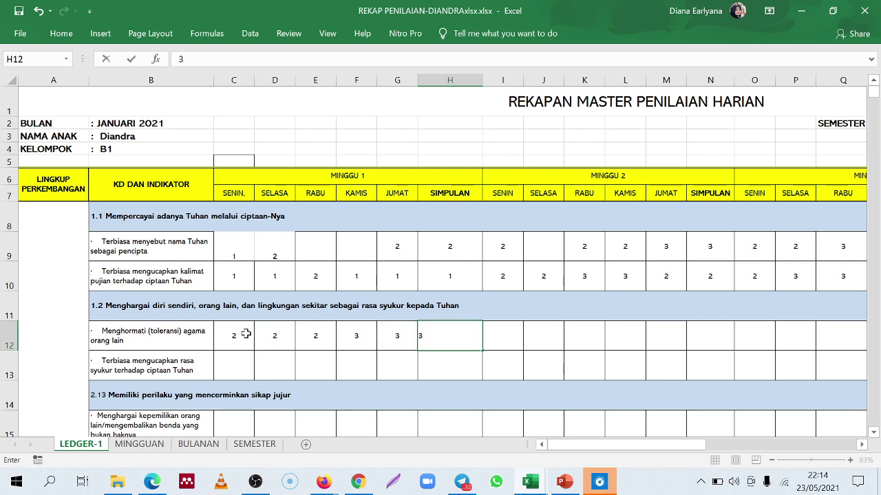
pyautogui.click(203, 396)
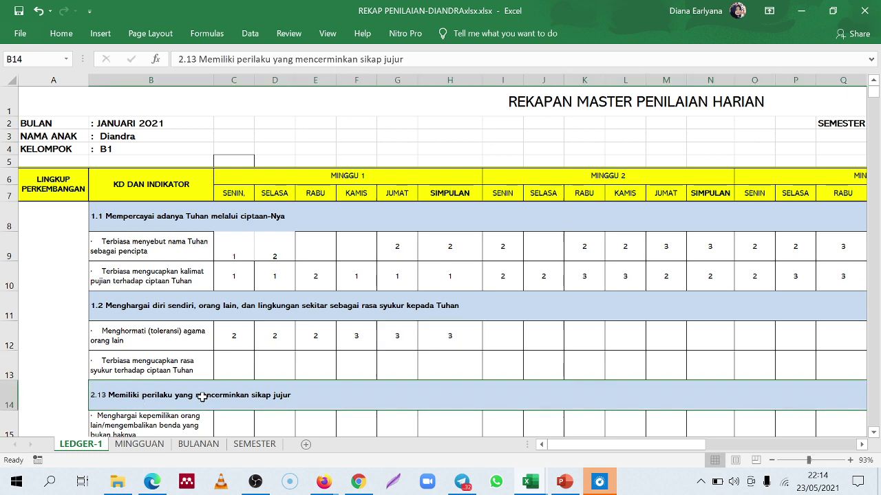
# Check the religious tolerance indicator's Minggu 1 codes on MINGGUAN and the linked January SIMPULAN cell G14 on BULANAN
pyautogui.click(138, 444)
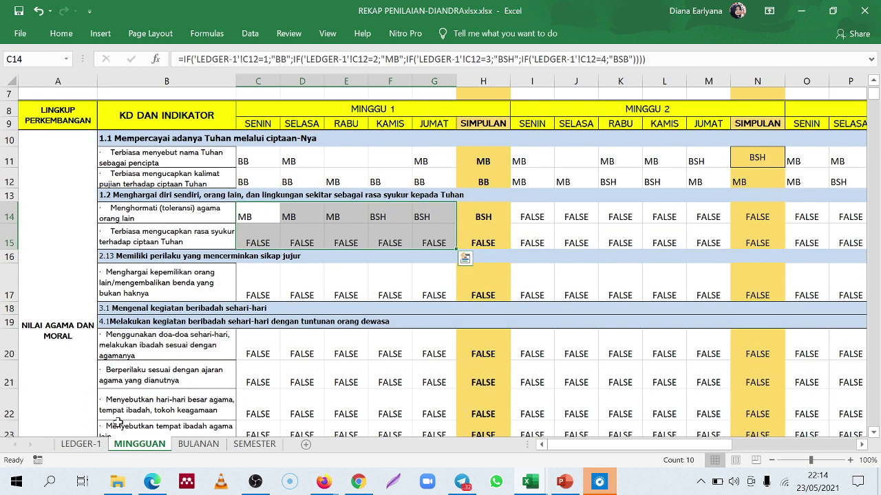
pyautogui.click(250, 217)
pyautogui.click(384, 217)
pyautogui.click(477, 217)
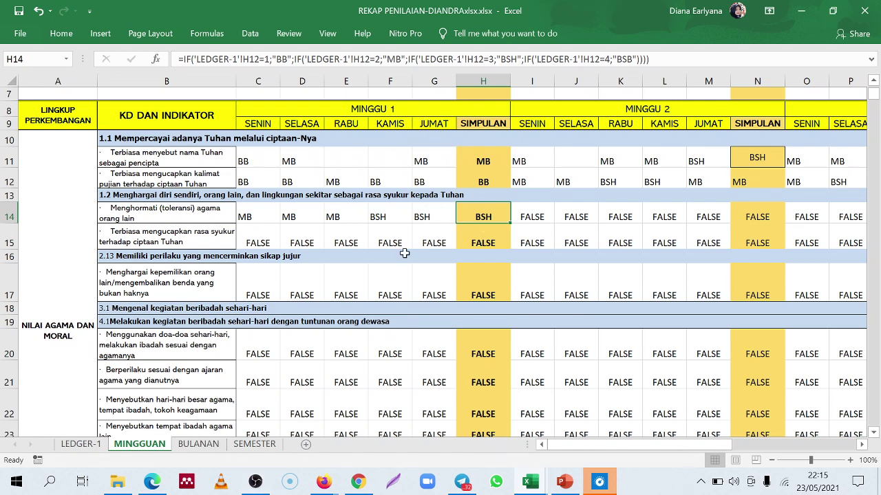
pyautogui.click(190, 446)
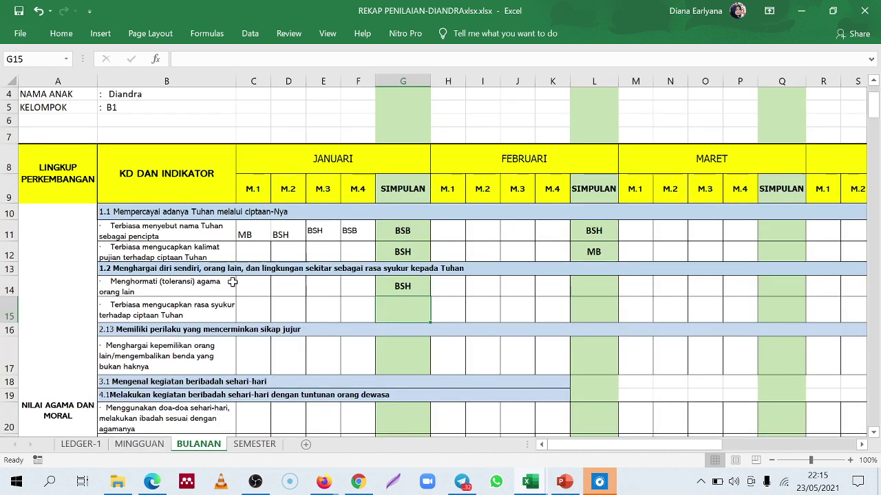
pyautogui.click(417, 282)
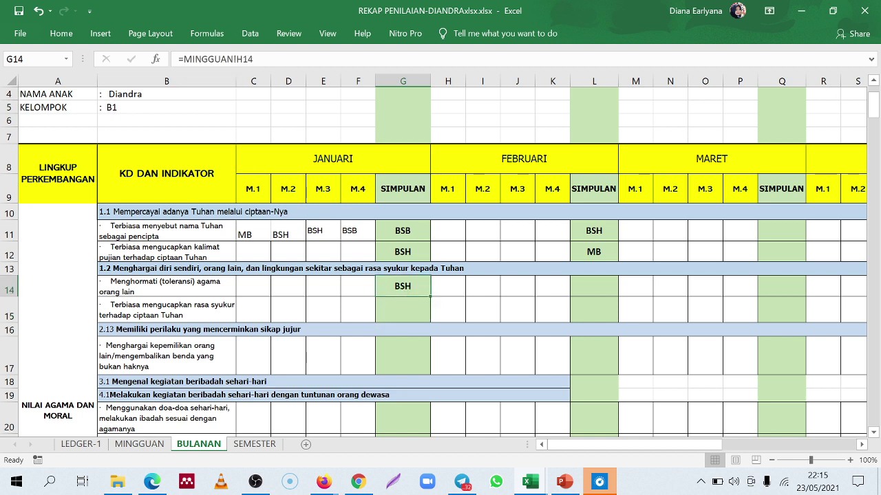
pyautogui.click(253, 59)
pyautogui.moveTo(253, 59); pyautogui.dragTo(177, 60)
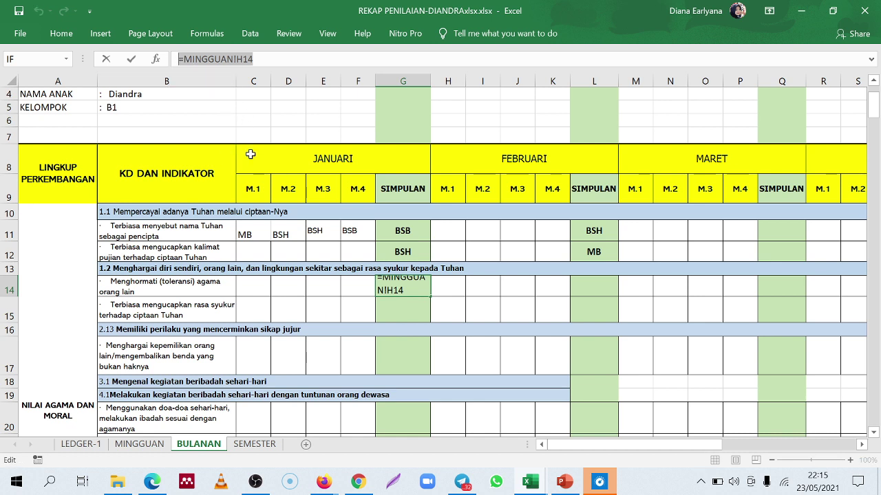
pyautogui.write('=')
pyautogui.click(410, 318)
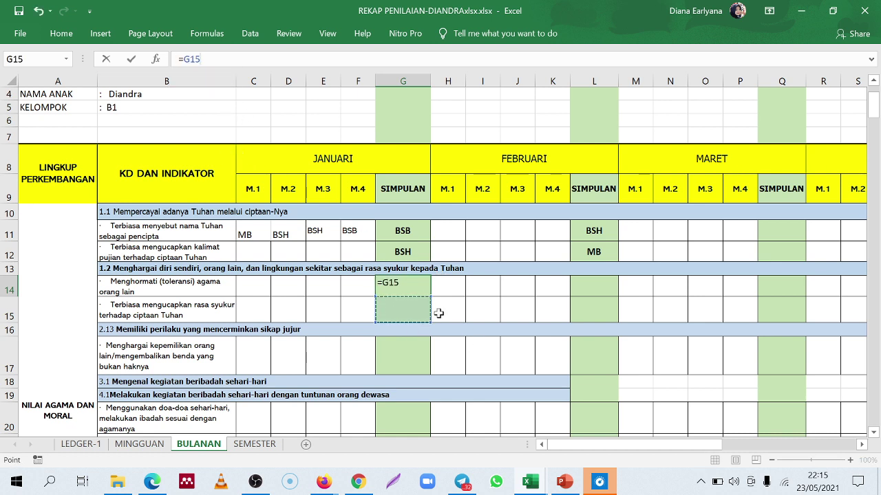
pyautogui.press('Escape')
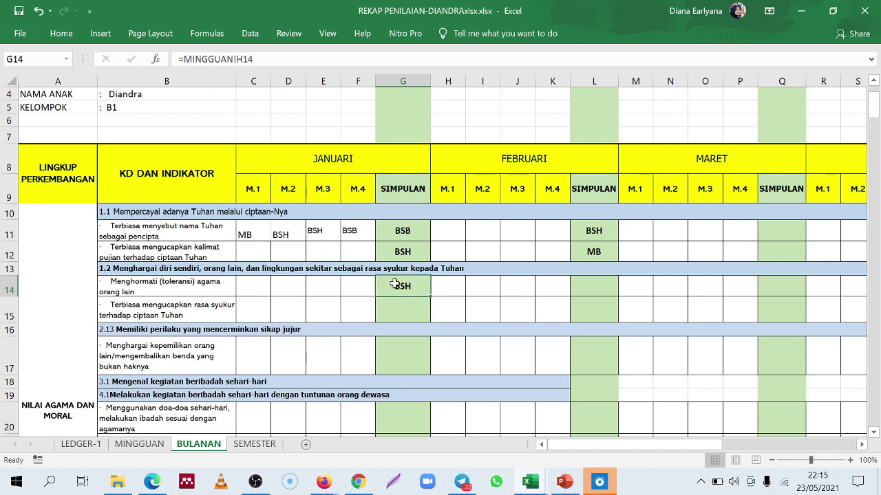
# Copy the January SIMPULAN formula from G14 into G15 on BULANAN for the gratitude indicator
pyautogui.click(60, 33)
pyautogui.click(43, 70)
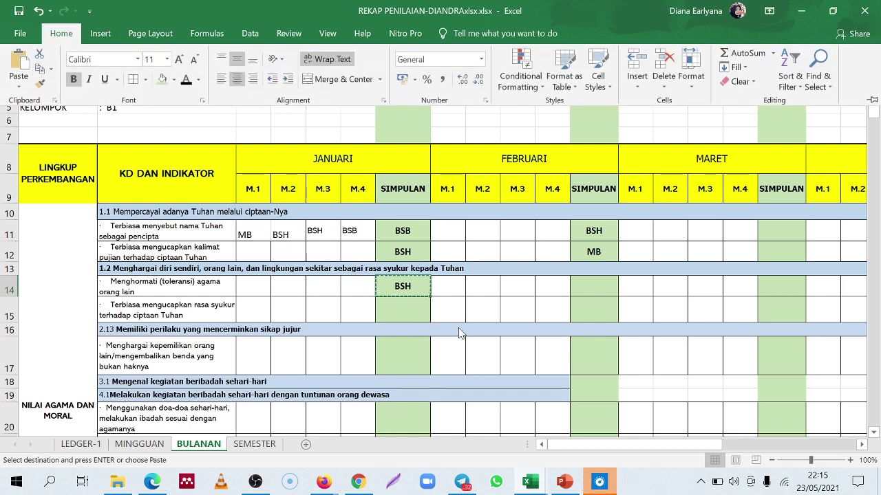
pyautogui.click(400, 305)
pyautogui.click(402, 308)
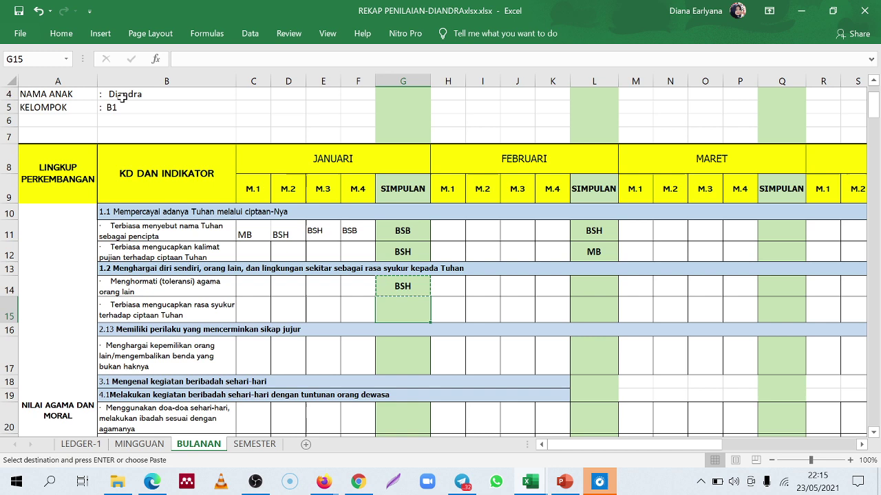
pyautogui.click(60, 33)
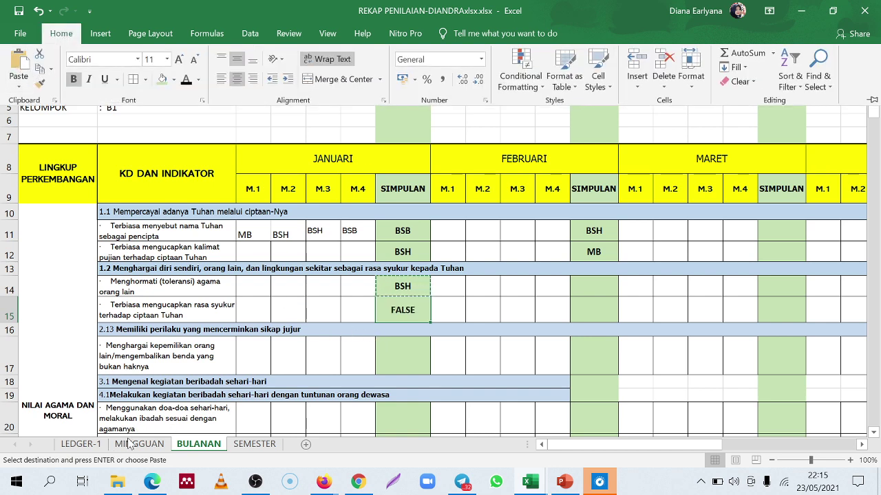
# On LEDGER-1, enter a score of 2 in each Minggu 1 cell from C13 to H13, including SIMPULAN, for the gratitude indicator
pyautogui.click(98, 445)
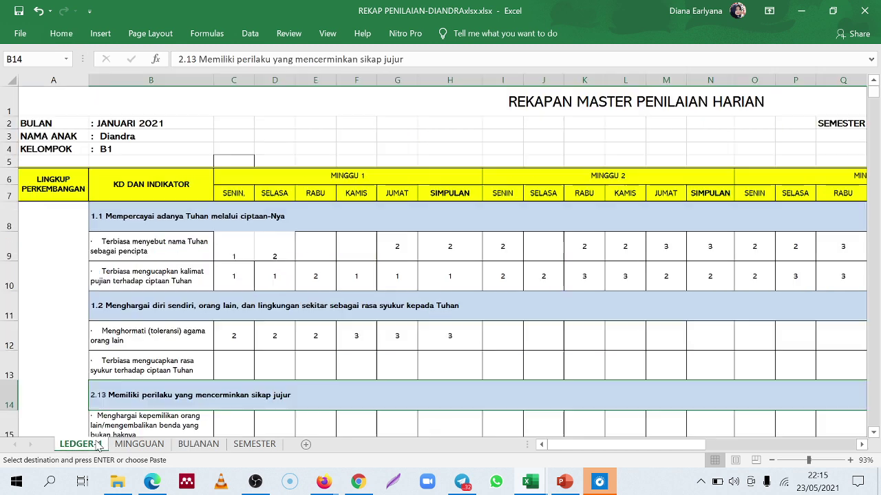
pyautogui.click(244, 367)
pyautogui.write('1')
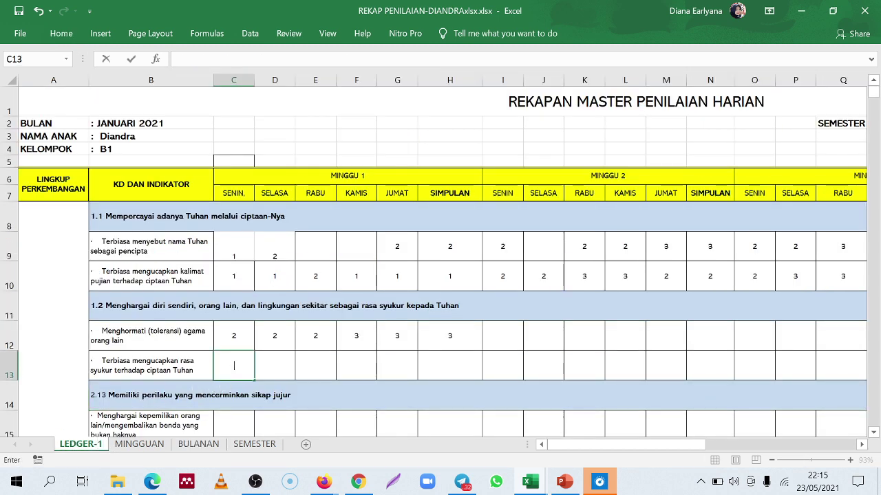
pyautogui.write('2')
pyautogui.press('Tab')
pyautogui.write('2')
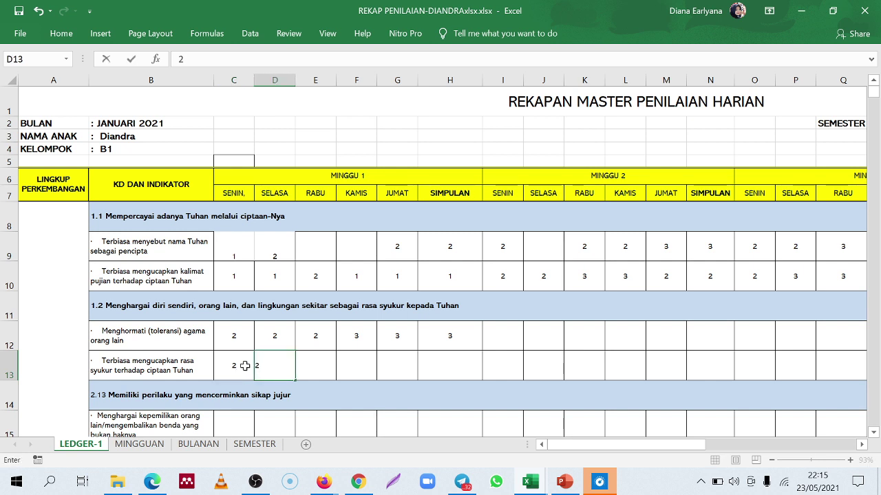
pyautogui.press('Tab')
pyautogui.write('2')
pyautogui.press('Tab')
pyautogui.write('2')
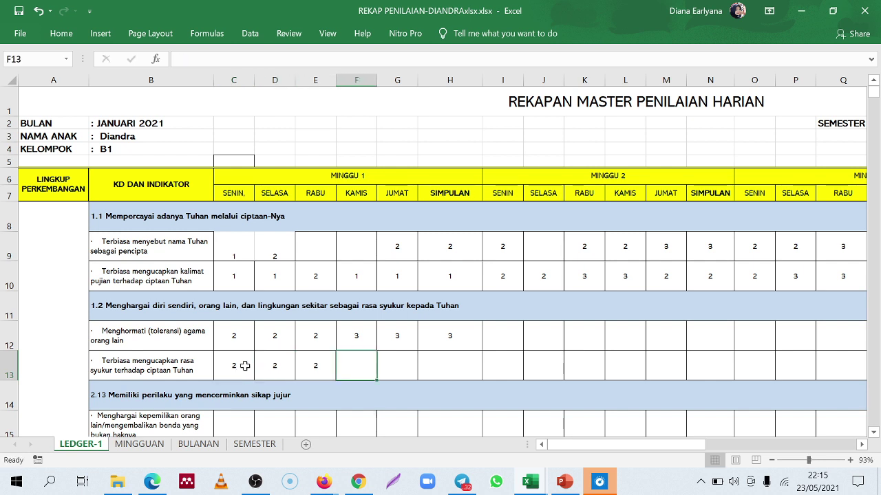
pyautogui.press('Tab')
pyautogui.write('2')
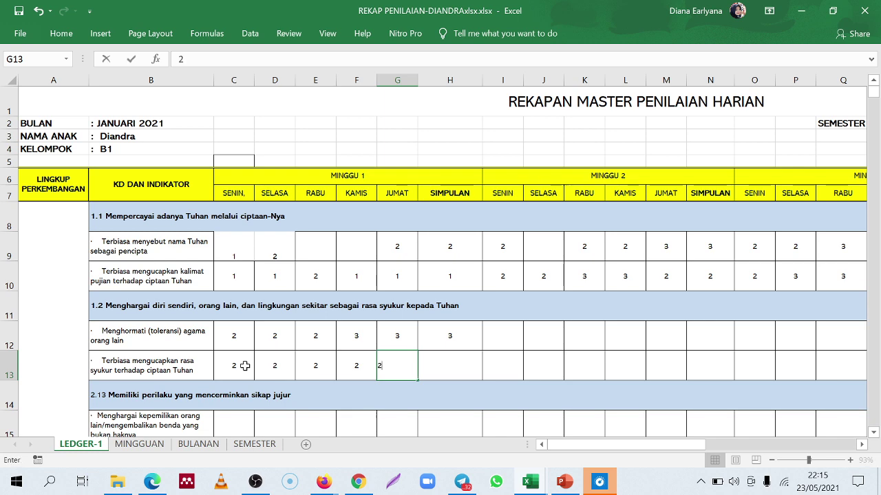
pyautogui.press('Tab')
pyautogui.write('2')
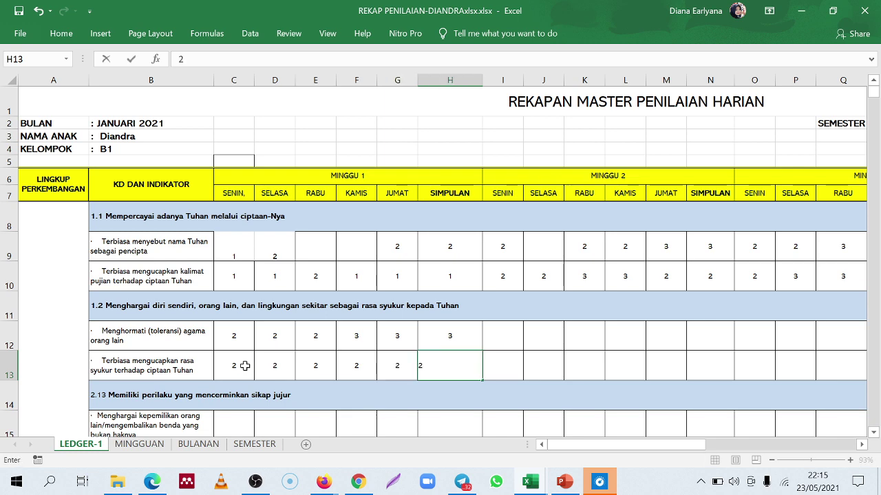
pyautogui.press('Tab')
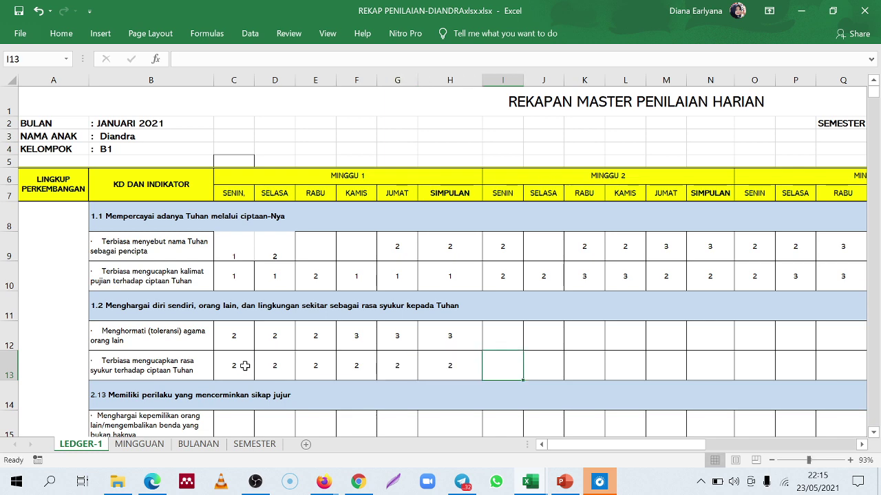
# Check the gratitude indicator's codes on MINGGUAN and BULANAN, and inspect the January M.1 cells C12 and C14
pyautogui.click(140, 445)
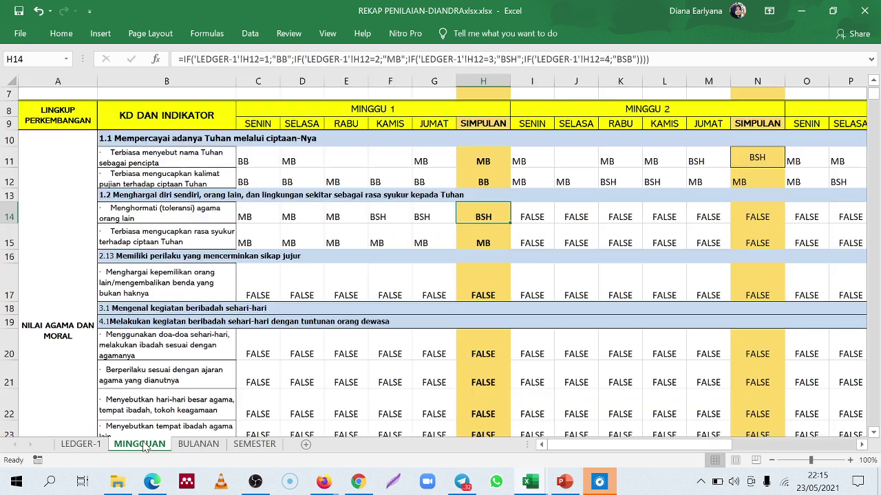
pyautogui.click(204, 447)
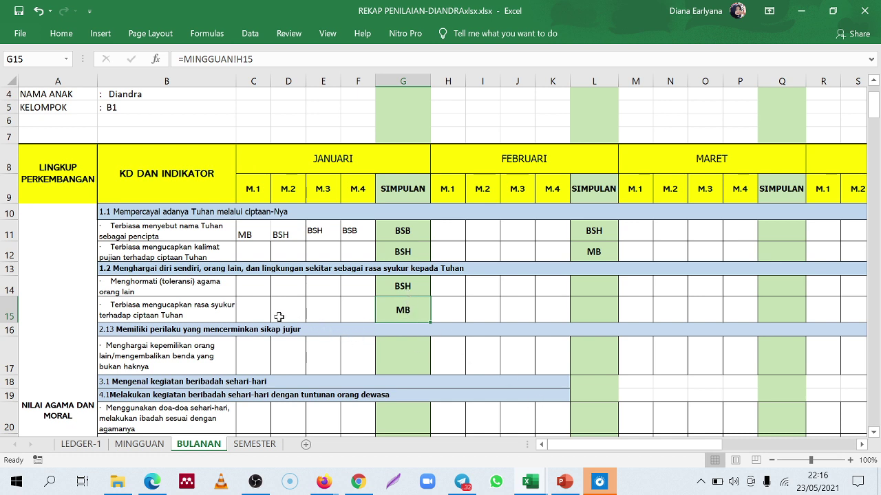
pyautogui.click(256, 288)
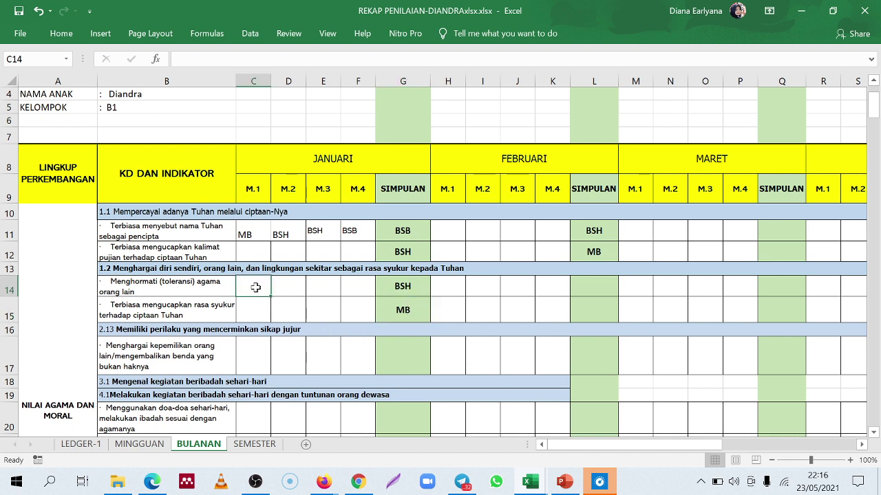
pyautogui.click(258, 251)
pyautogui.click(256, 288)
pyautogui.click(253, 245)
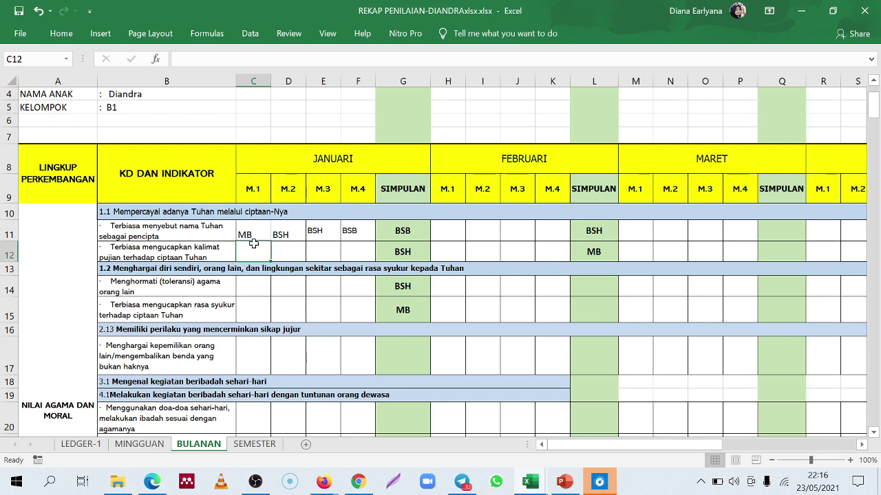
# Inspect the January M.1 cells C11 and C14 on BULANAN and the tolerance indicator's Minggu 1 SIMPULAN on MINGGUAN
pyautogui.click(255, 236)
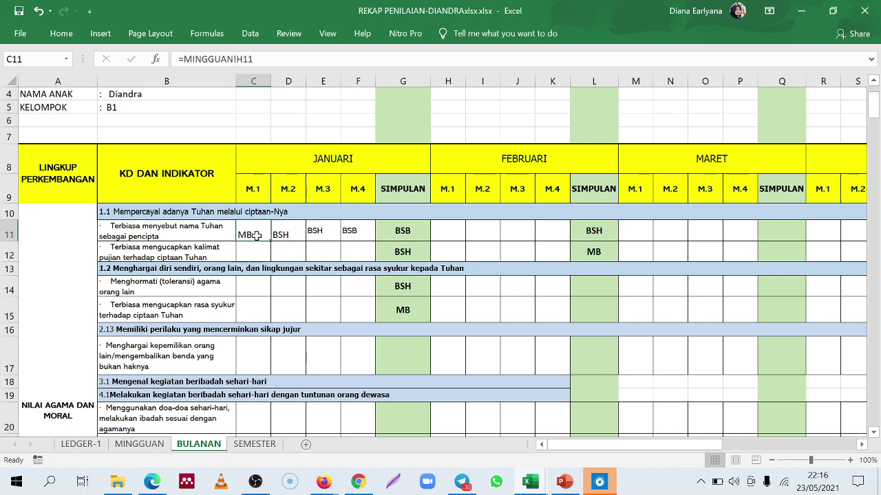
pyautogui.click(264, 292)
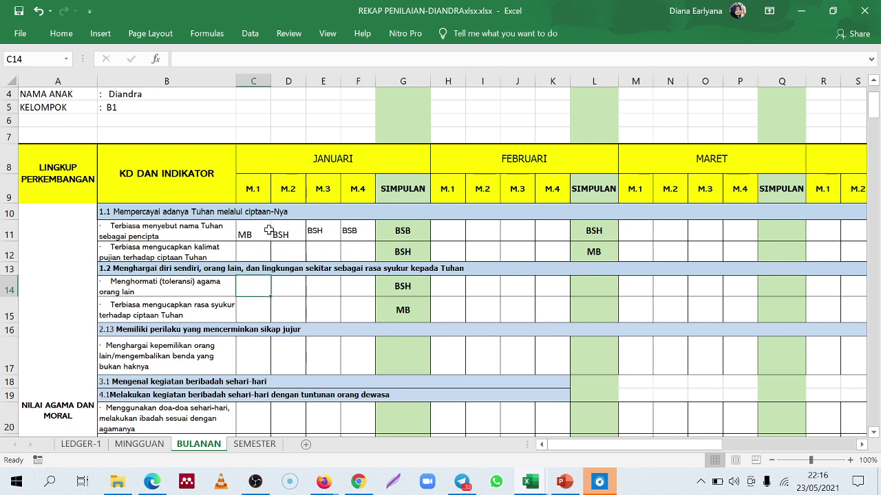
pyautogui.click(128, 447)
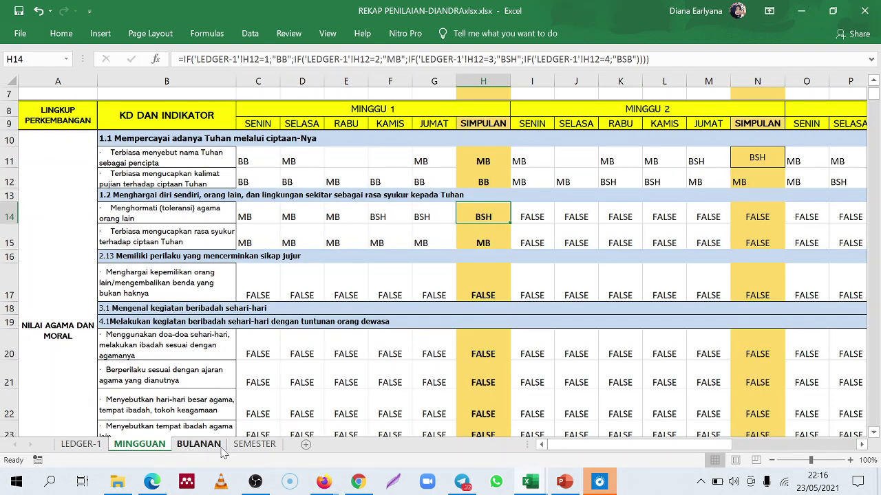
pyautogui.click(242, 451)
pyautogui.click(188, 449)
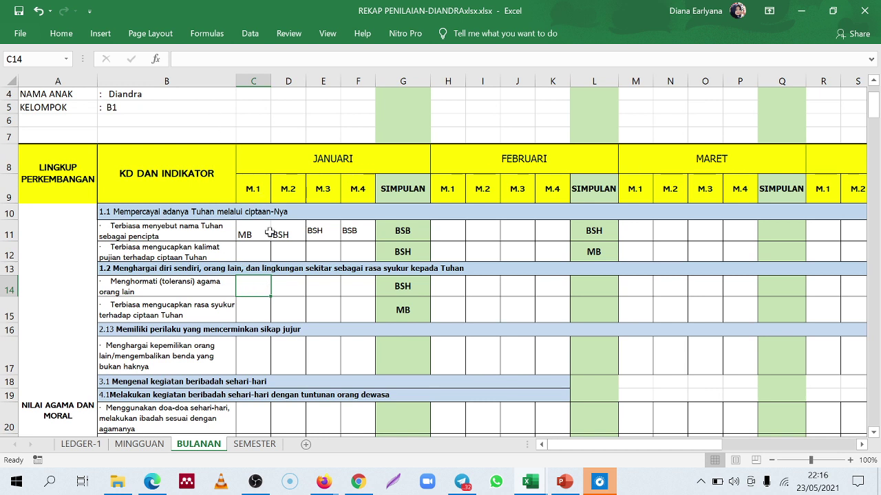
pyautogui.write('=MIN')
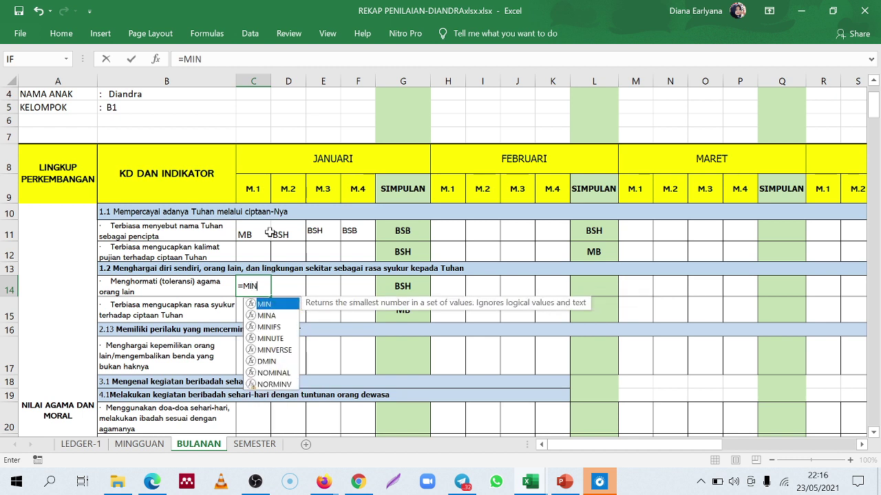
pyautogui.press('BackSpace')
pyautogui.press('BackSpace')
pyautogui.press('BackSpace')
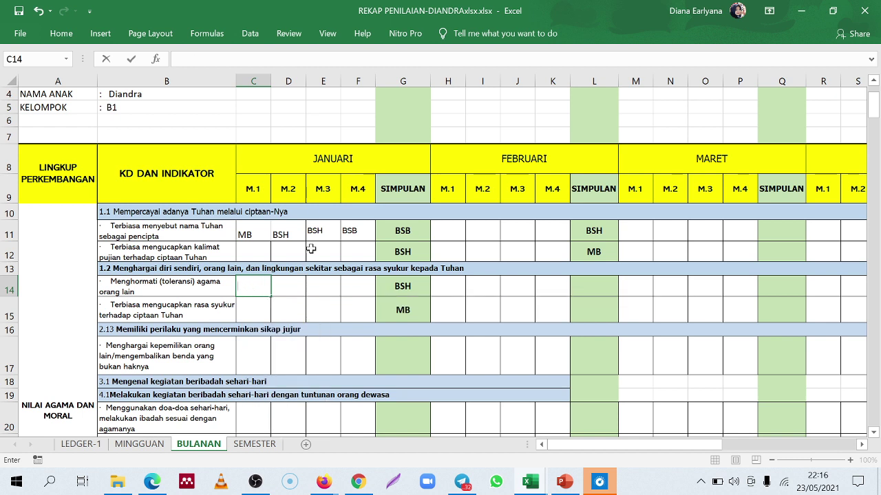
# Copy the religious tolerance indicator's January SIMPULAN formula from G14 into the January M.1 cell C14 on BULANAN
pyautogui.click(419, 290)
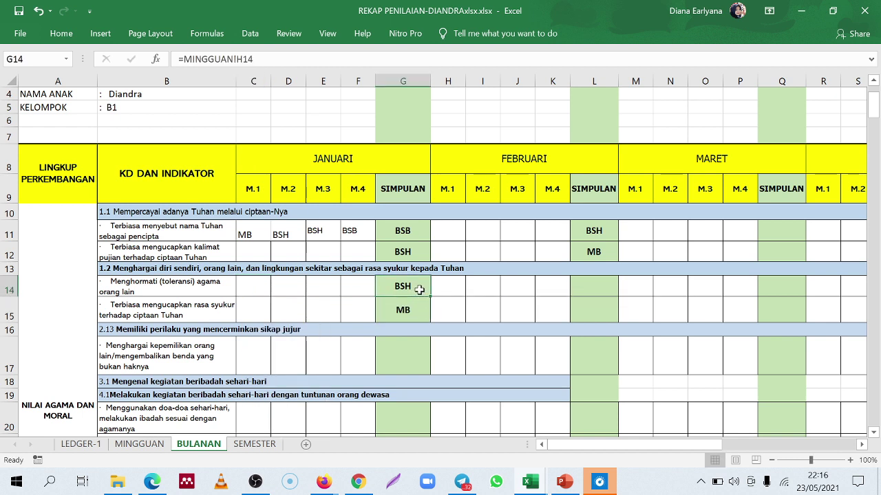
pyautogui.hotkey('ctrl', 'c')
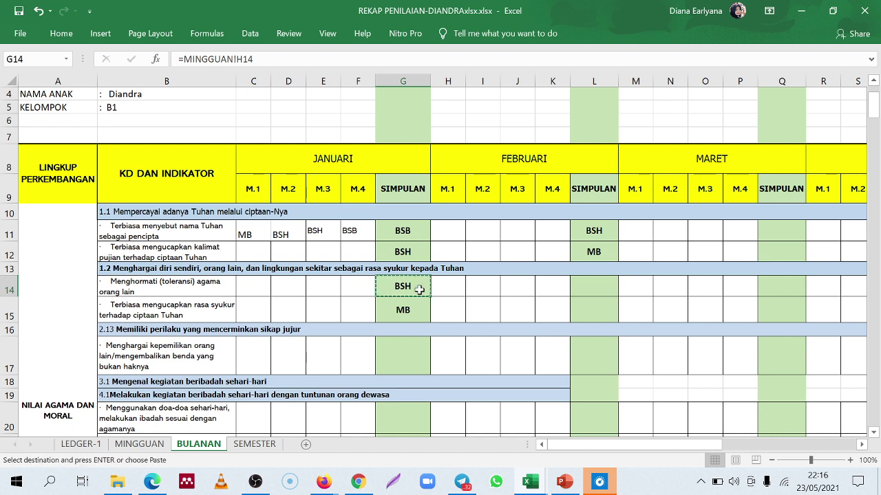
pyautogui.click(247, 281)
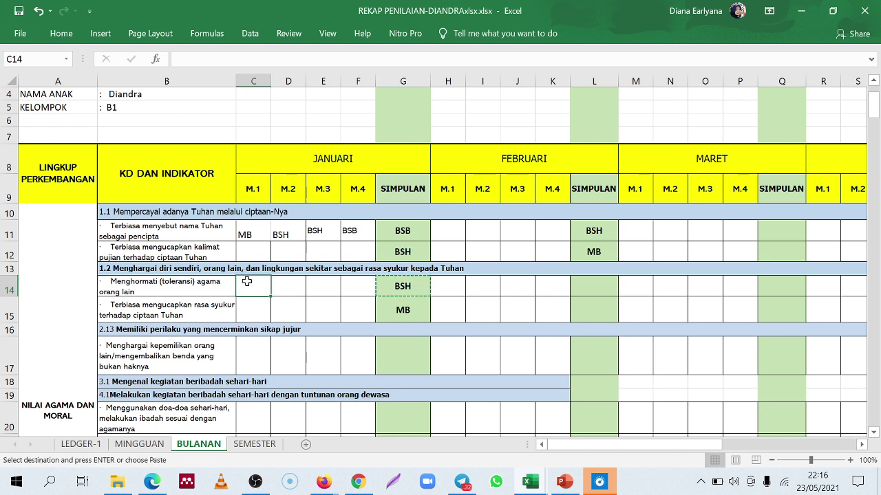
pyautogui.hotkey('ctrl', 'v')
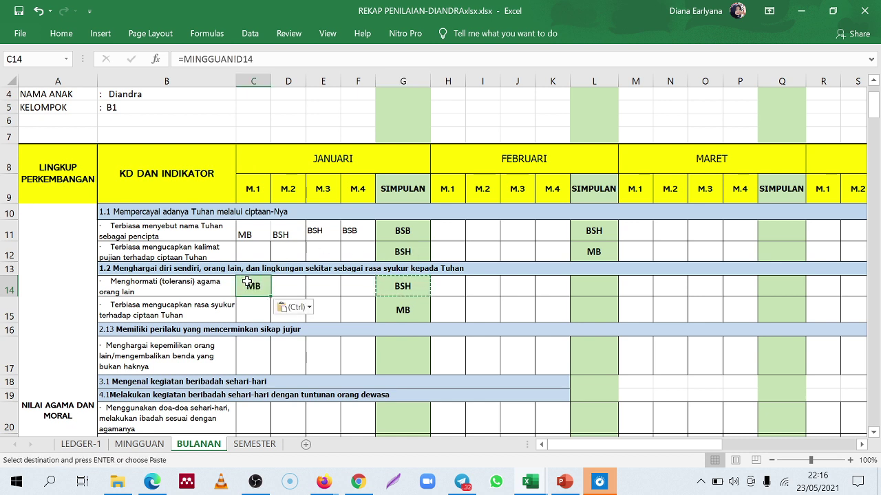
pyautogui.click(249, 321)
pyautogui.click(256, 290)
# Check row 14 on MINGGUAN and change the formula in BULANAN cell C14 to =MINGGUAN!H14
pyautogui.click(124, 446)
pyautogui.click(125, 446)
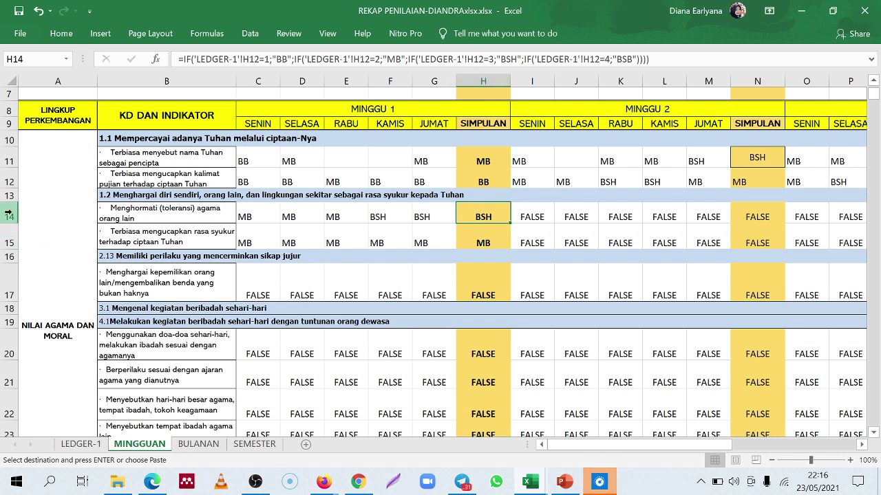
pyautogui.click(198, 445)
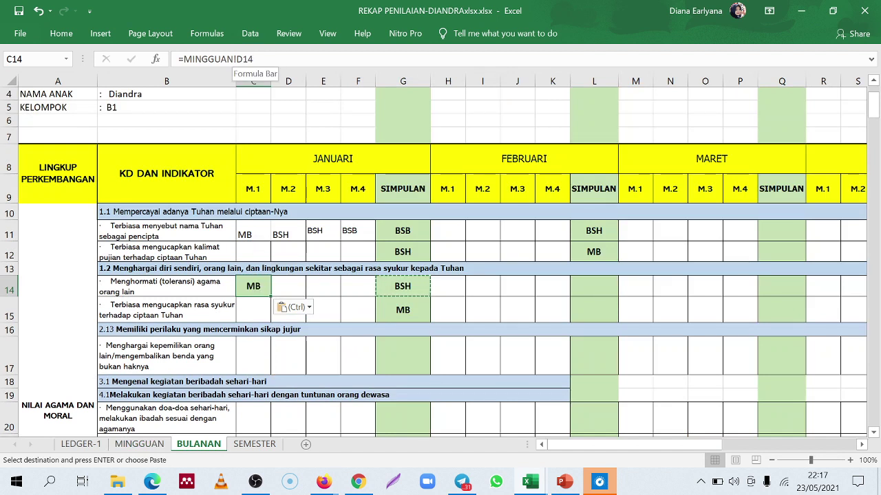
pyautogui.click(237, 59)
pyautogui.press('Delete')
pyautogui.write('H')
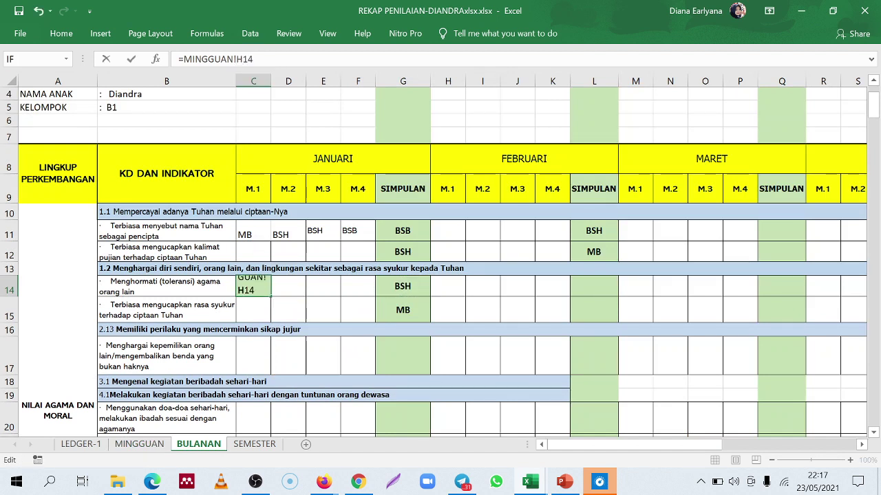
pyautogui.press('Return')
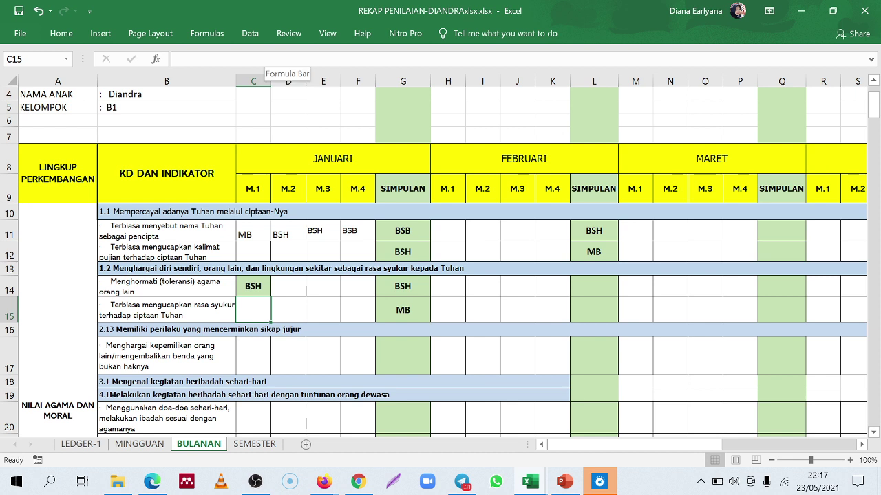
# Check the formula in G15 on BULANAN and examine the January column of the SEMESTER recap
pyautogui.click(310, 324)
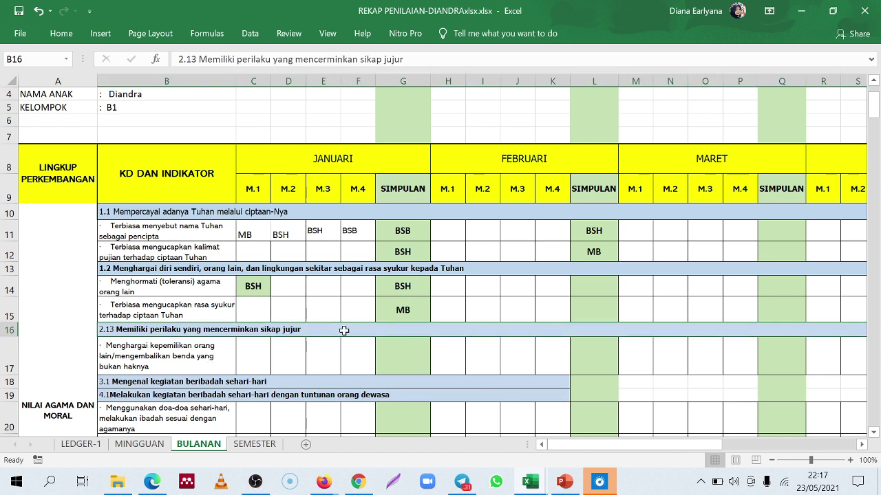
pyautogui.click(392, 308)
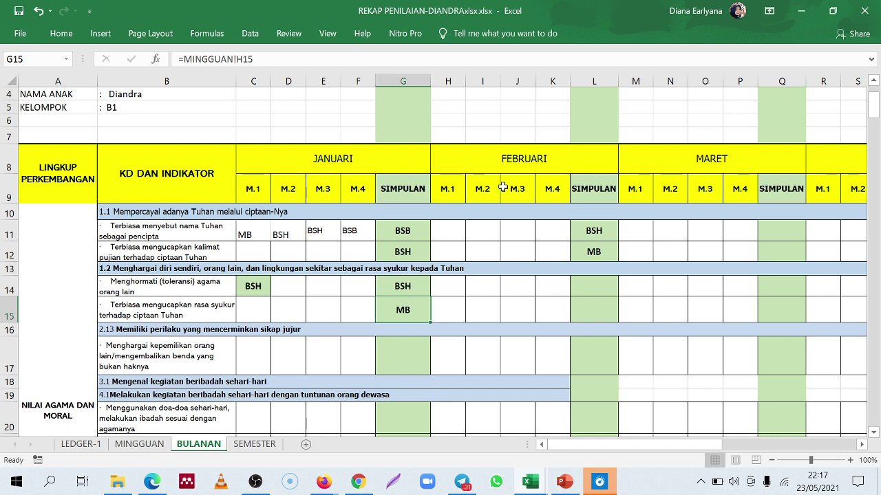
pyautogui.click(261, 445)
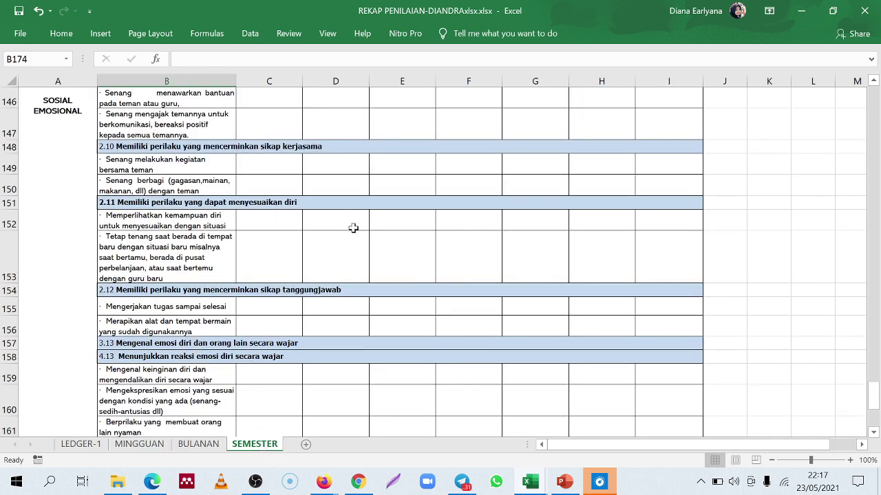
pyautogui.scroll(17, 345, 250)
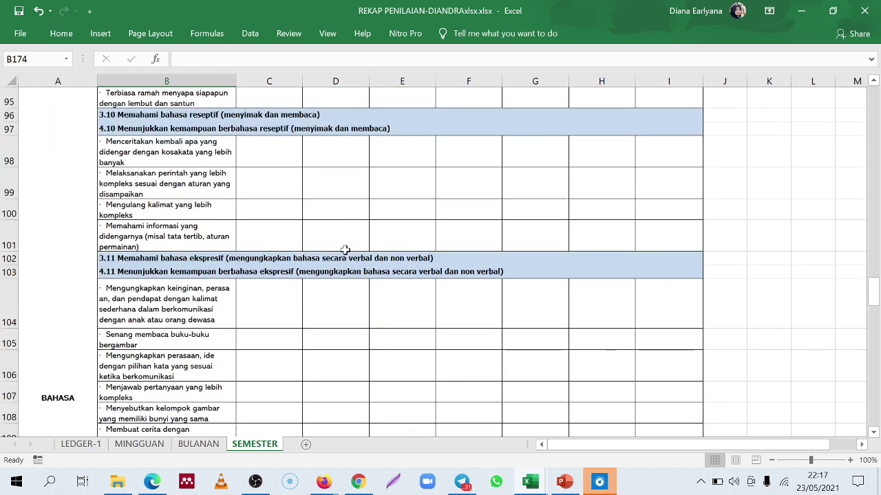
pyautogui.scroll(3, 345, 250)
pyautogui.moveTo(866, 278); pyautogui.dragTo(876, 101)
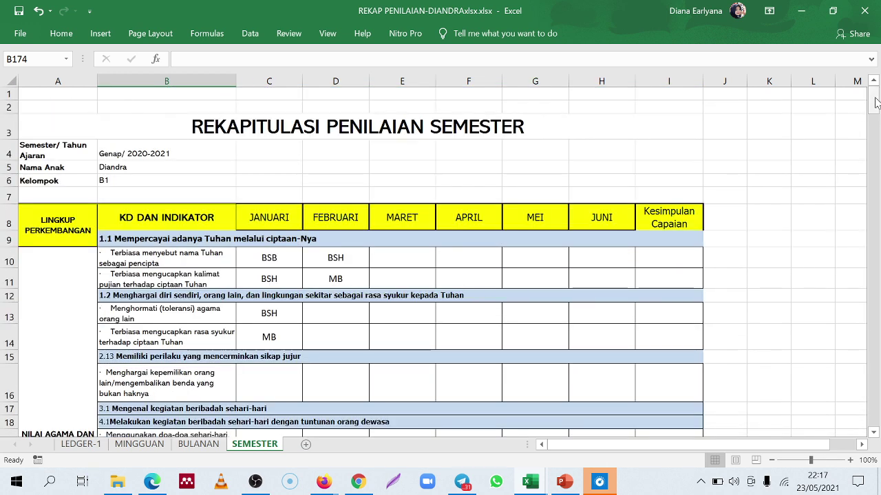
pyautogui.click(293, 222)
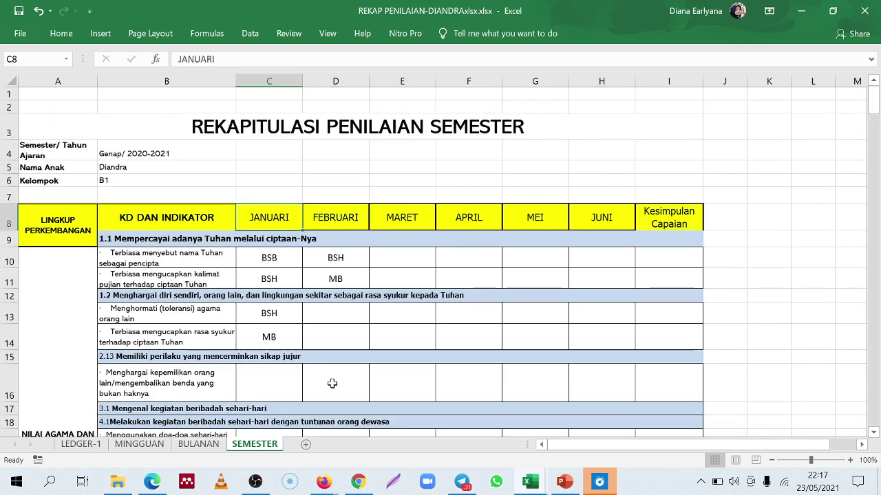
# Copy the first indicator's January SIMPULAN cell G11 from BULANAN into January cell C10 on SEMESTER
pyautogui.click(199, 445)
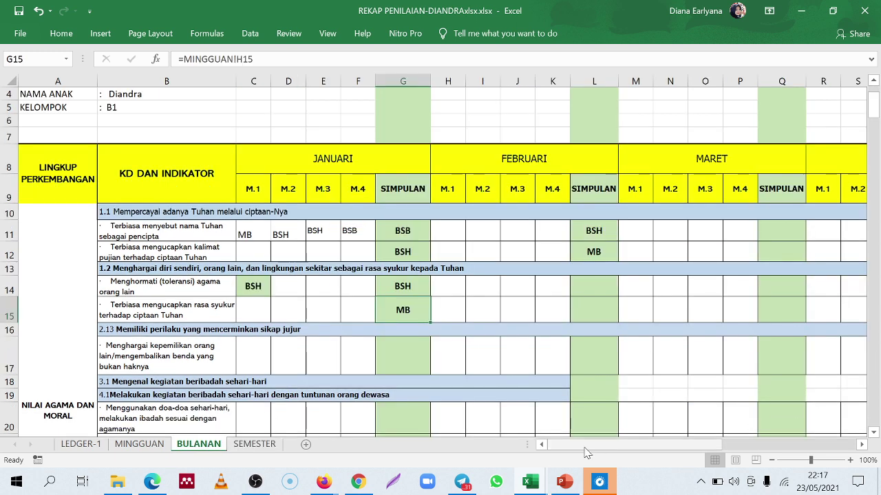
pyautogui.click(411, 81)
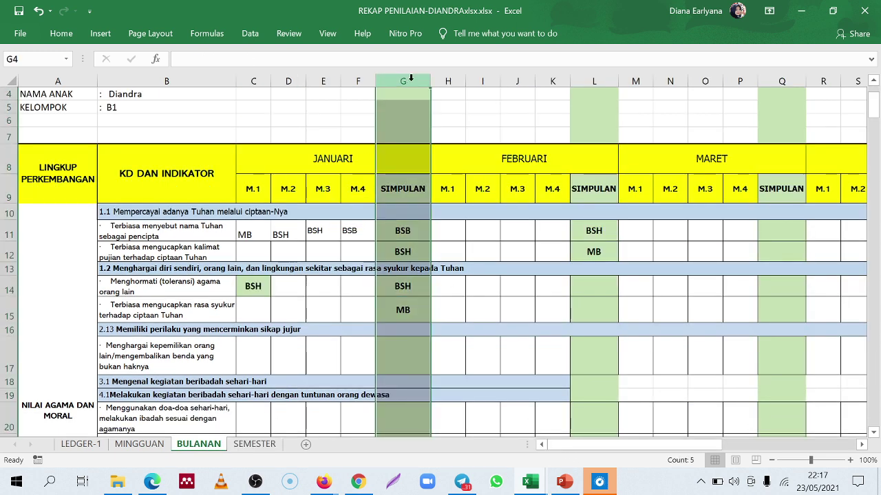
pyautogui.click(400, 229)
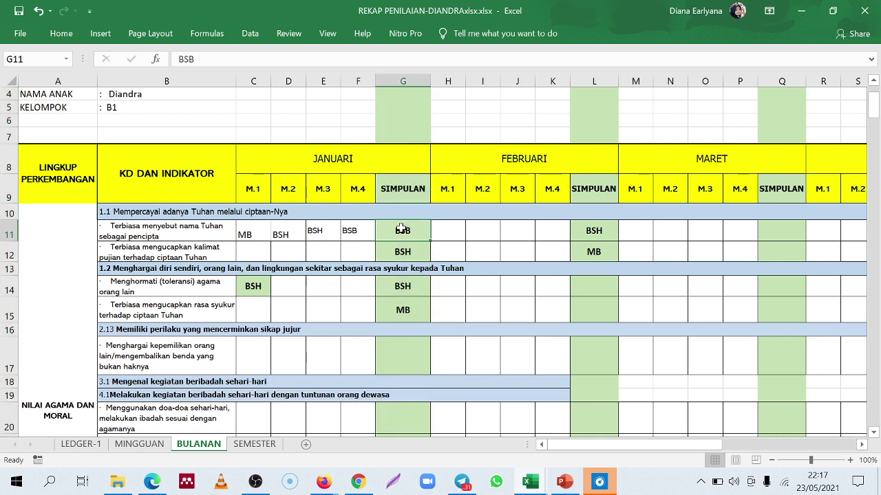
pyautogui.hotkey('ctrl', 'c')
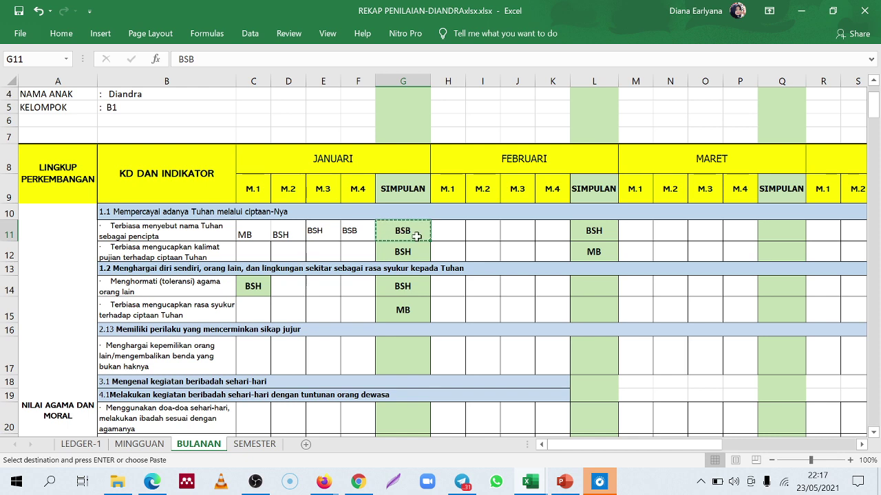
pyautogui.click(258, 444)
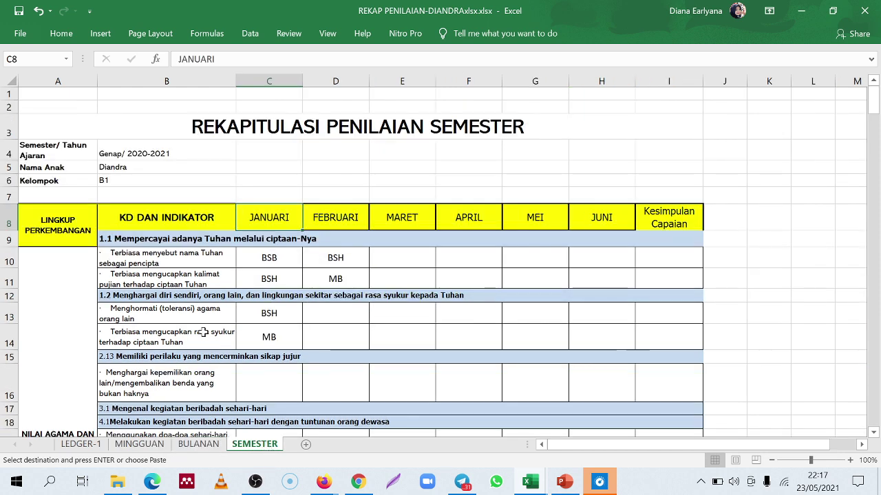
pyautogui.click(263, 257)
pyautogui.hotkey('ctrl', 'v')
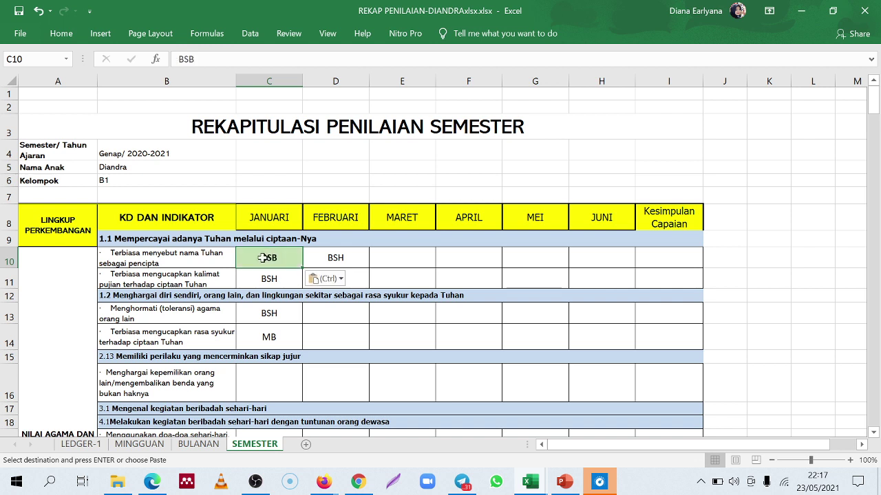
pyautogui.click(305, 313)
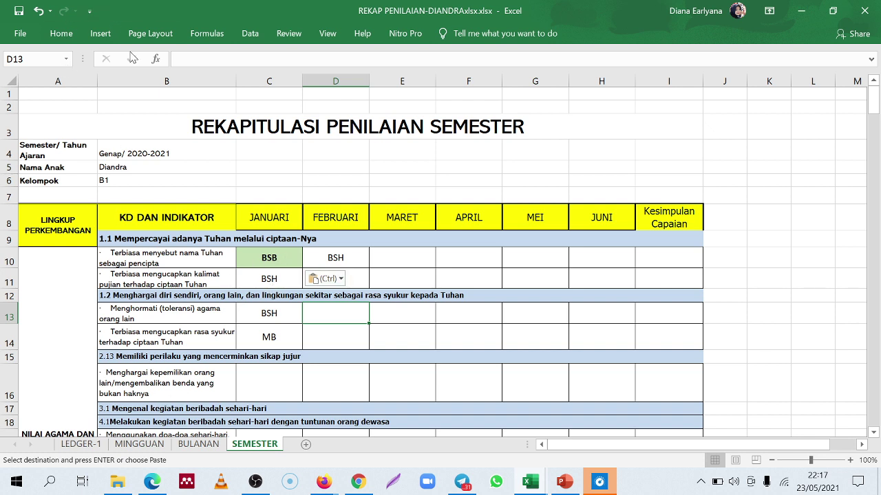
pyautogui.click(179, 59)
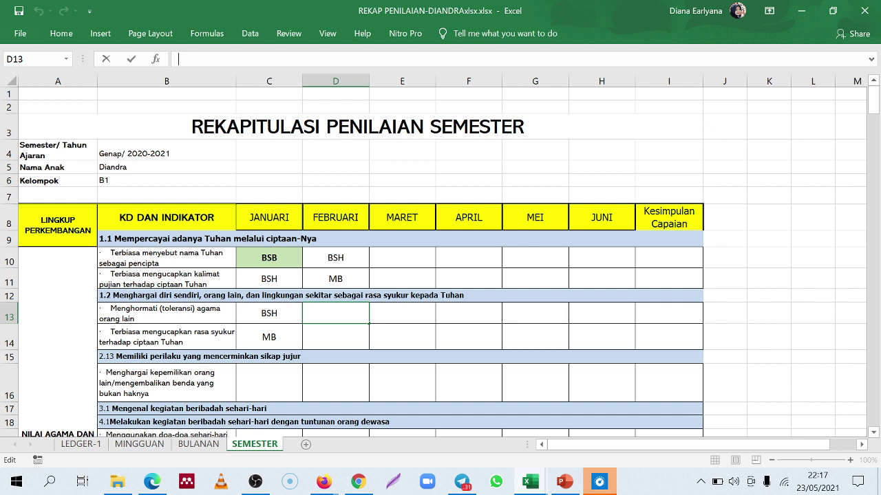
pyautogui.write('=BU')
pyautogui.press('BackSpace')
pyautogui.press('BackSpace')
# Review SEMESTER's January link in C11, Kesimpulan Capaian cell I10, indicator rows and header details, and return to LEDGER-1
pyautogui.click(279, 279)
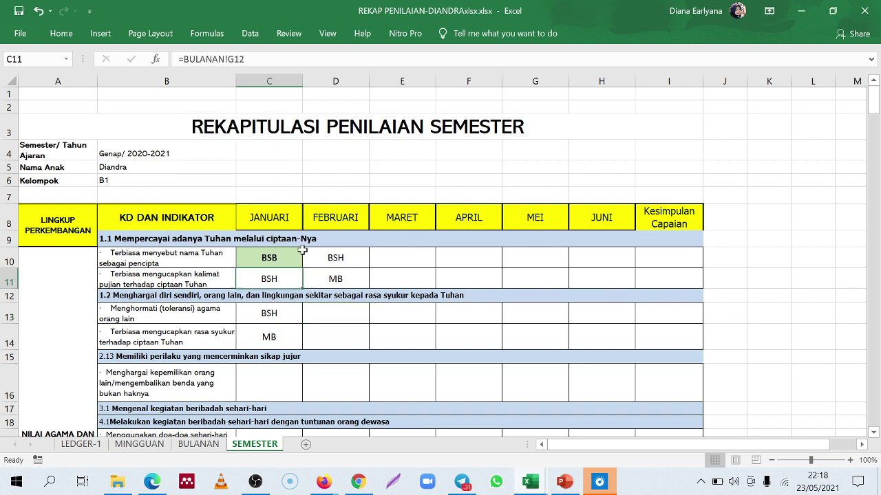
pyautogui.click(654, 255)
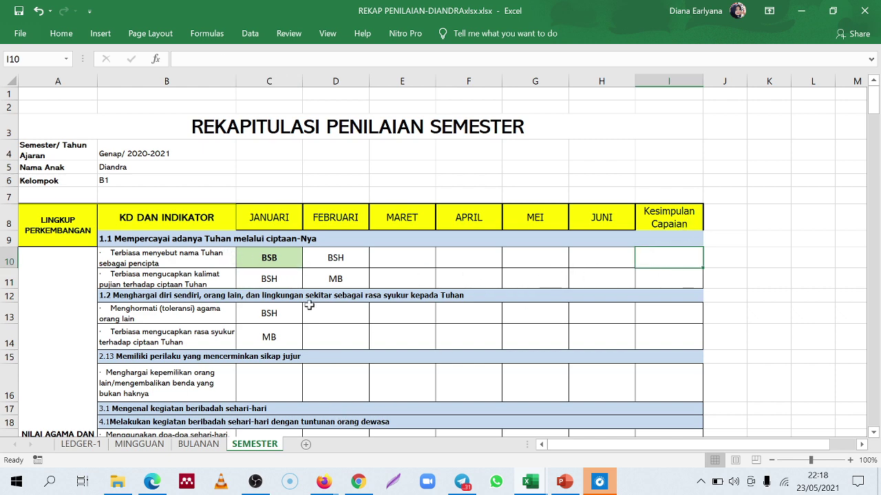
pyautogui.scroll(-10, 309, 305)
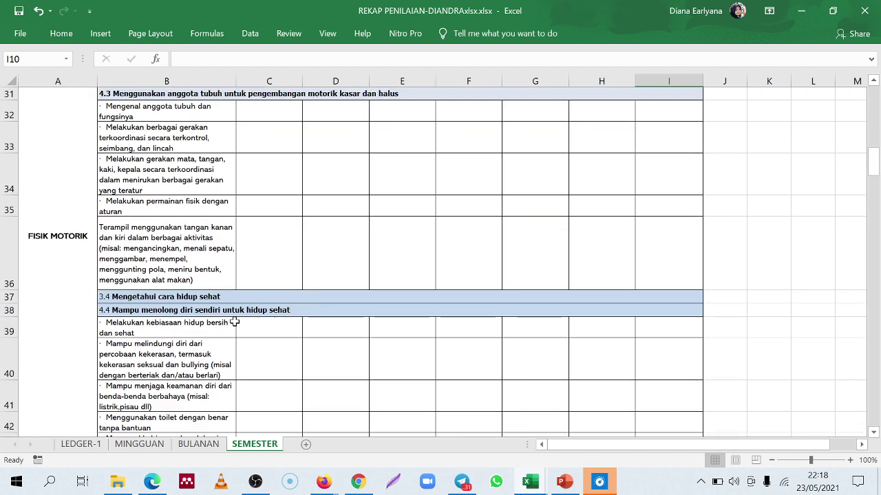
pyautogui.scroll(5, 372, 305)
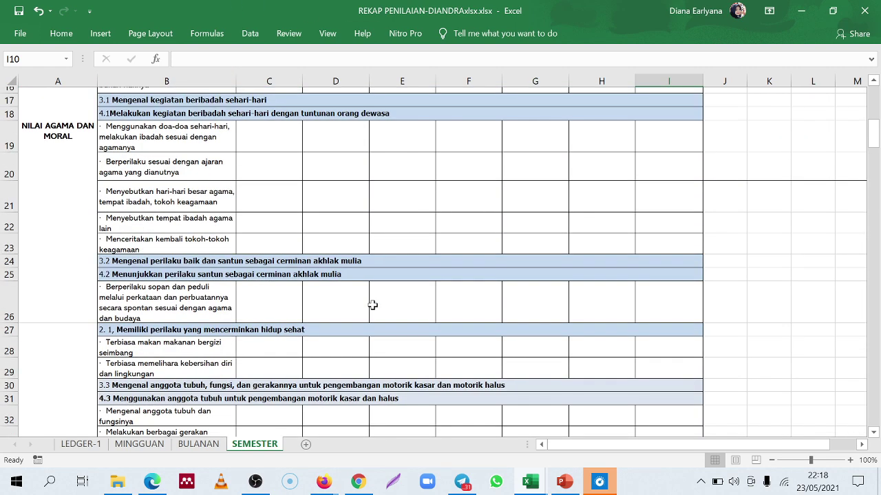
pyautogui.scroll(5, 372, 305)
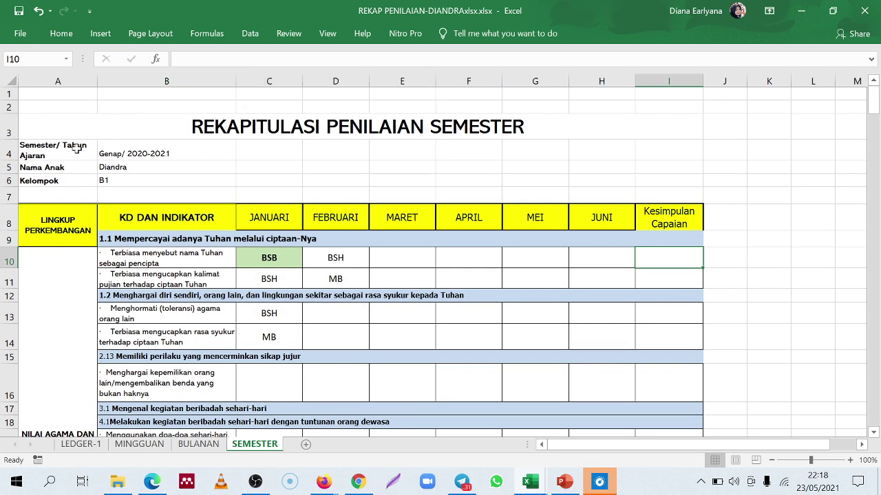
pyautogui.click(174, 167)
pyautogui.click(178, 153)
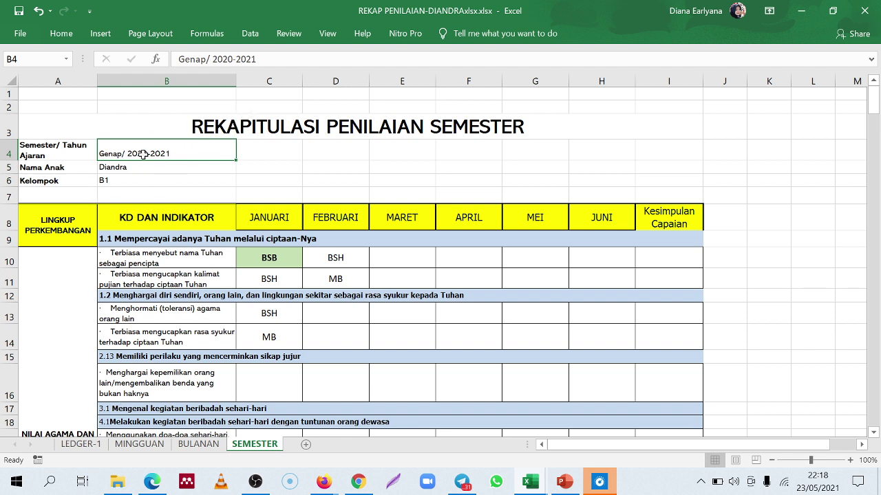
pyautogui.click(81, 444)
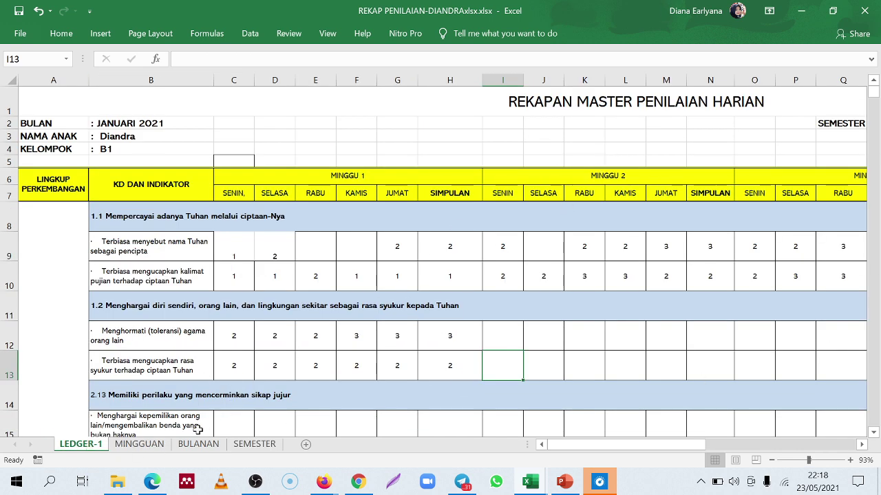
# Examine the score categories, the REKAP PENCAPAIAN BULAN ASPEK NAM table and its two charts on LEDGER-1
pyautogui.moveTo(680, 446); pyautogui.dragTo(823, 444)
pyautogui.scroll(-1, 649, 213)
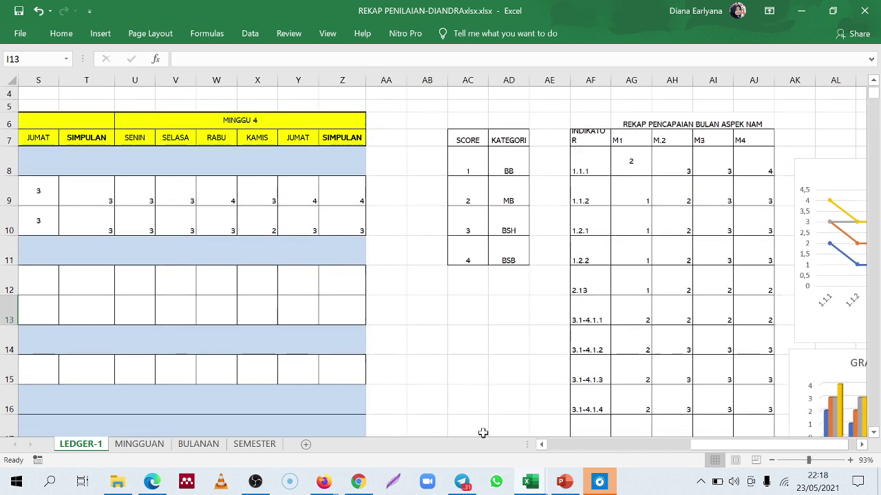
pyautogui.moveTo(726, 445)
pyautogui.mouseDown()
pyautogui.moveTo(646, 445)
pyautogui.moveTo(734, 445)
pyautogui.mouseUp()
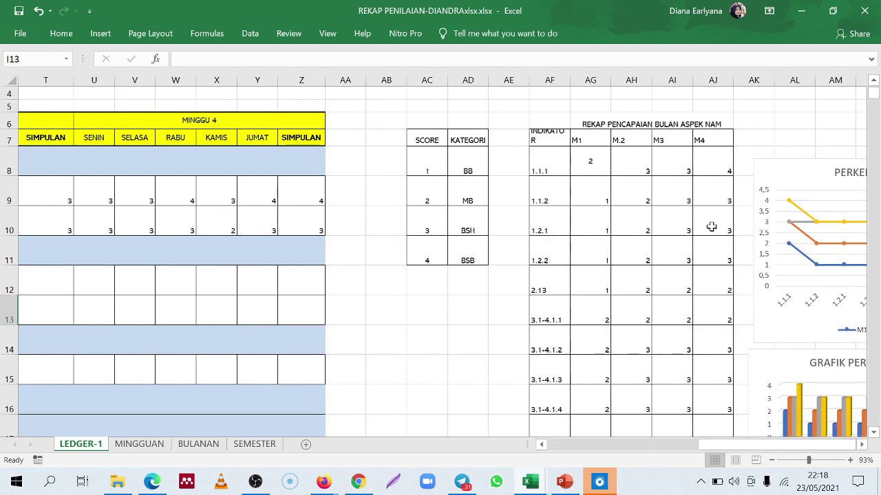
pyautogui.click(723, 445)
pyautogui.click(796, 183)
pyautogui.click(796, 121)
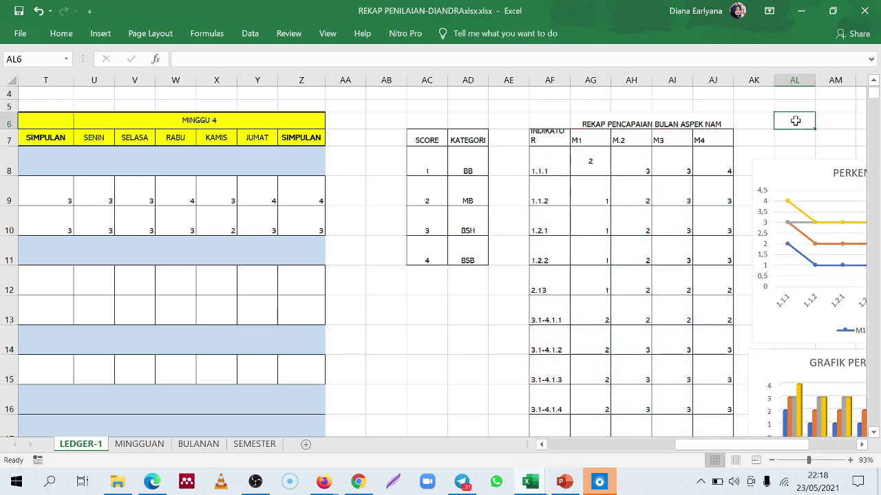
pyautogui.press('Right')
pyautogui.press('Right')
pyautogui.press('Right')
pyautogui.press('Right')
pyautogui.press('Right')
pyautogui.press('Right')
pyautogui.press('Right')
pyautogui.press('Right')
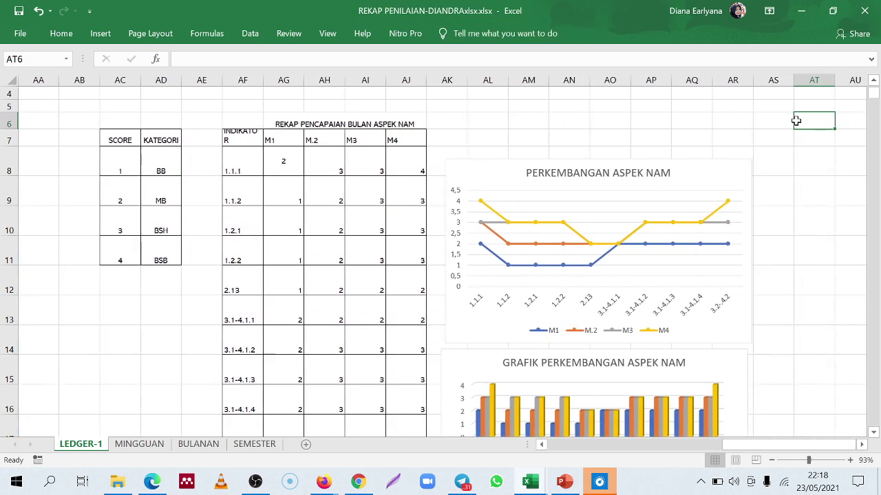
# Move the PERKEMBANGAN ASPEK NAM line chart up beside the recap table and the GRAFIK PERKEMBANGAN ASPEK NAM column chart up beneath it
pyautogui.click(597, 204)
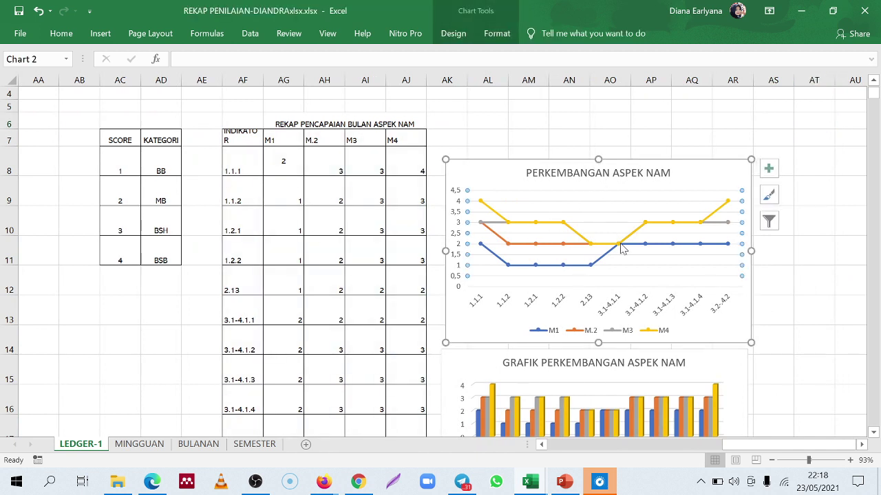
pyautogui.click(619, 244)
pyautogui.click(721, 339)
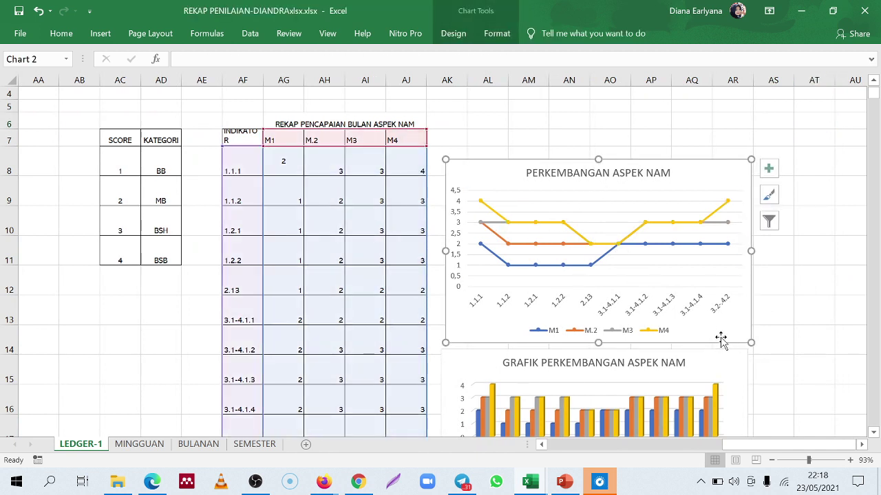
pyautogui.moveTo(718, 331); pyautogui.dragTo(720, 270)
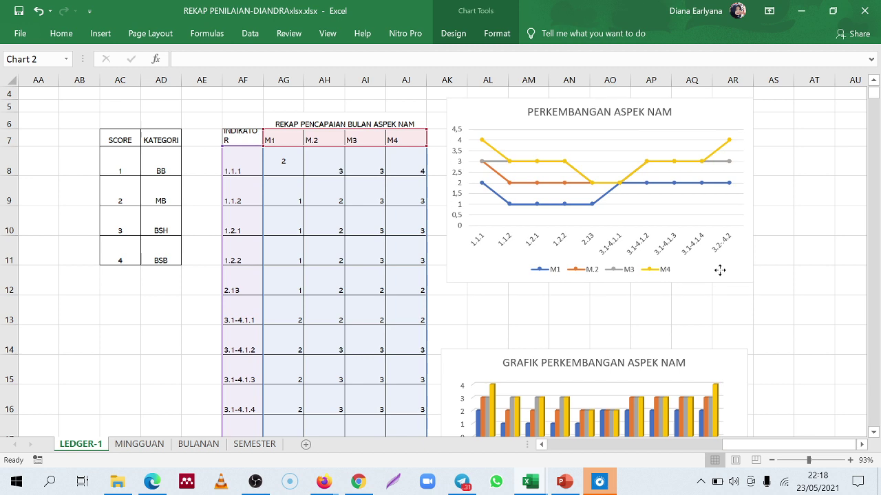
pyautogui.click(728, 404)
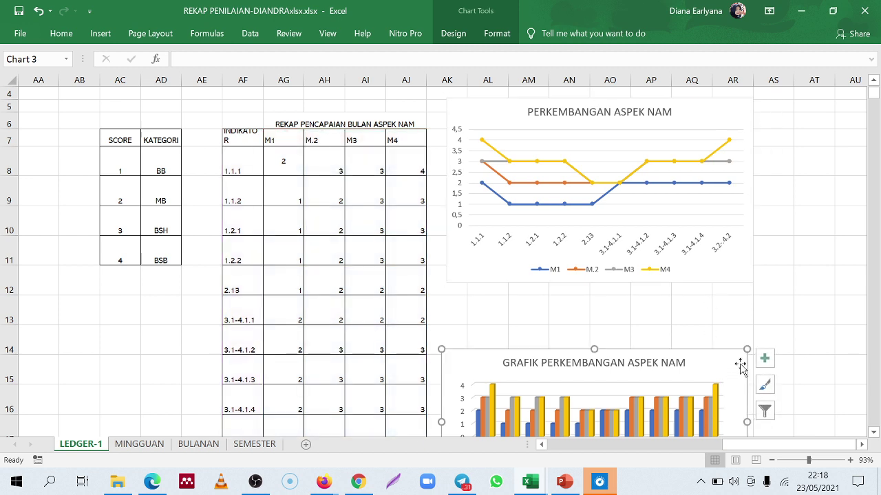
pyautogui.moveTo(739, 365); pyautogui.dragTo(745, 309)
pyautogui.click(778, 196)
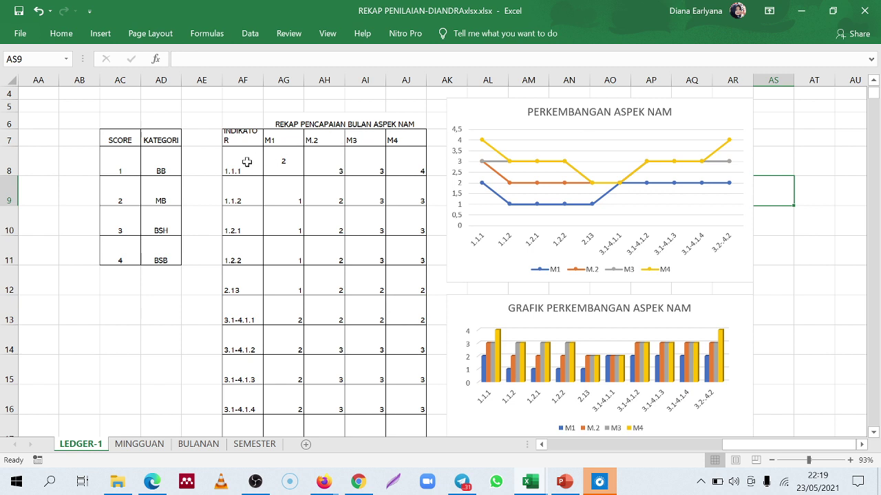
# Examine the indicator codes in AF8:AF17 and the M1 to M4 scores in the monthly recap table
pyautogui.click(245, 139)
pyautogui.moveTo(244, 162); pyautogui.dragTo(249, 433)
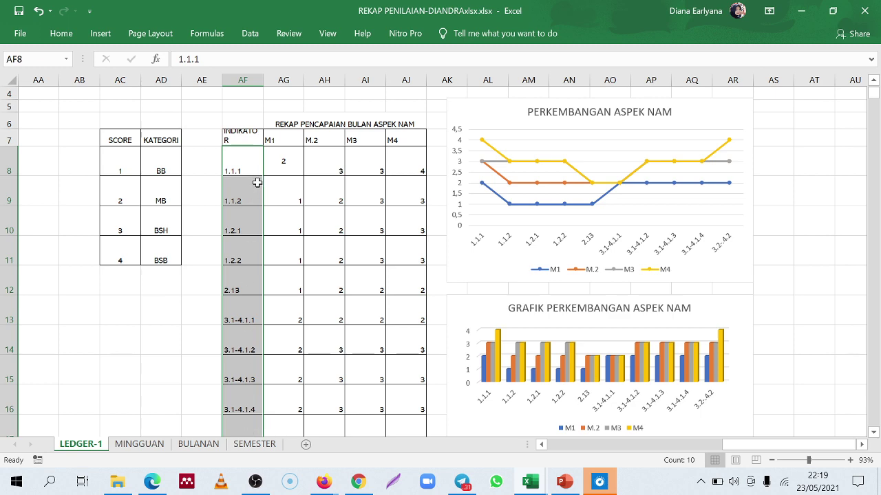
pyautogui.scroll(-1, 253, 168)
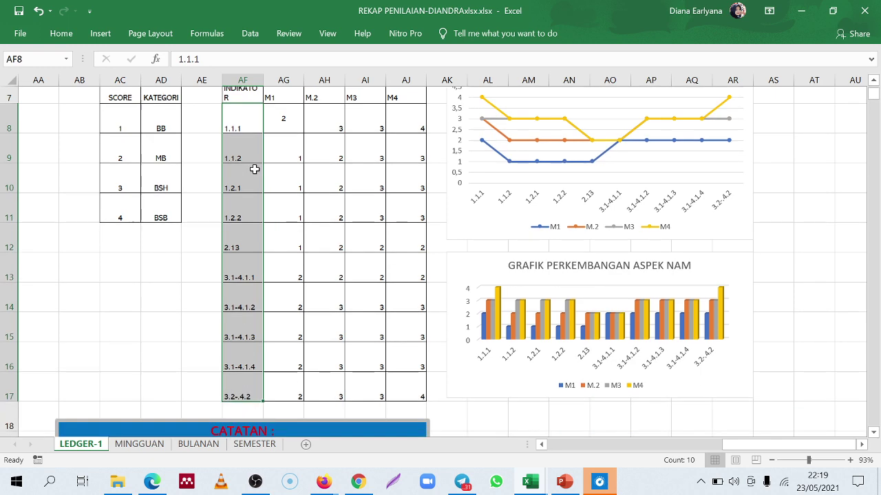
pyautogui.scroll(1, 254, 169)
pyautogui.moveTo(254, 166); pyautogui.dragTo(228, 429)
pyautogui.moveTo(285, 167); pyautogui.dragTo(416, 318)
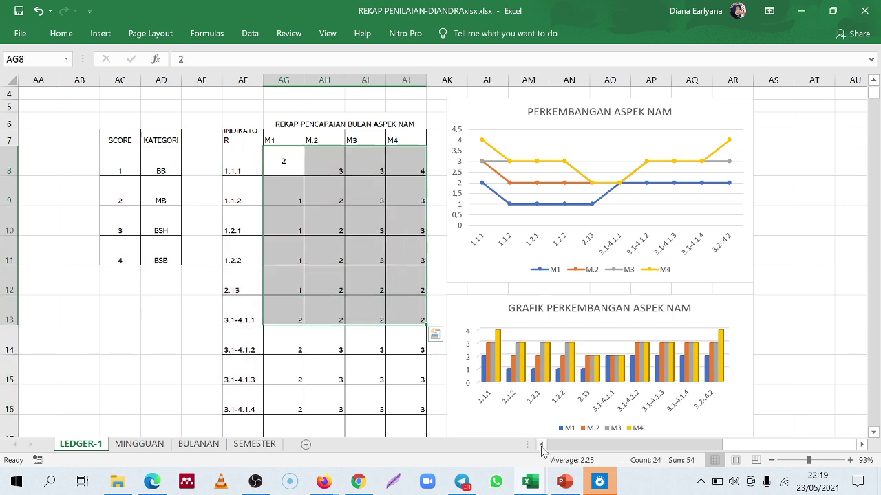
# Compare the weekly SIMPULAN columns N and T with the M1 entry for indicator 1.1.1 in the recap table
pyautogui.moveTo(735, 446); pyautogui.dragTo(613, 446)
pyautogui.click(515, 139)
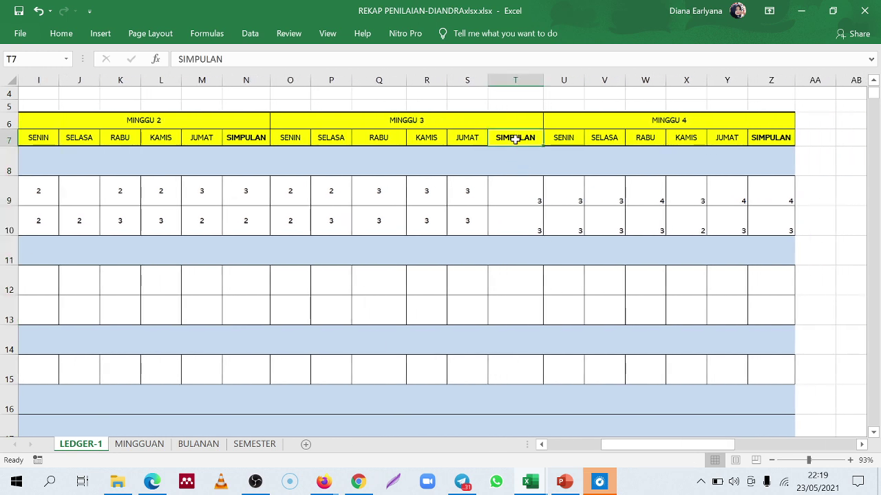
pyautogui.click(513, 76)
pyautogui.click(248, 80)
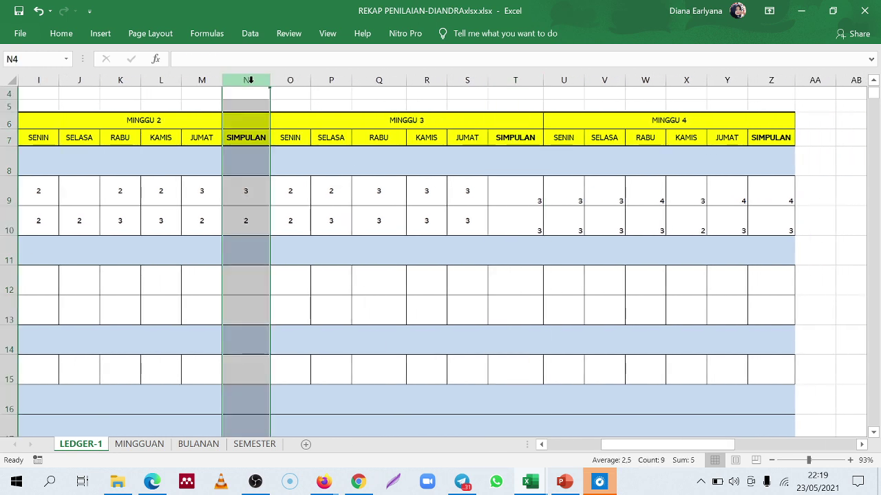
pyautogui.moveTo(633, 446); pyautogui.dragTo(778, 446)
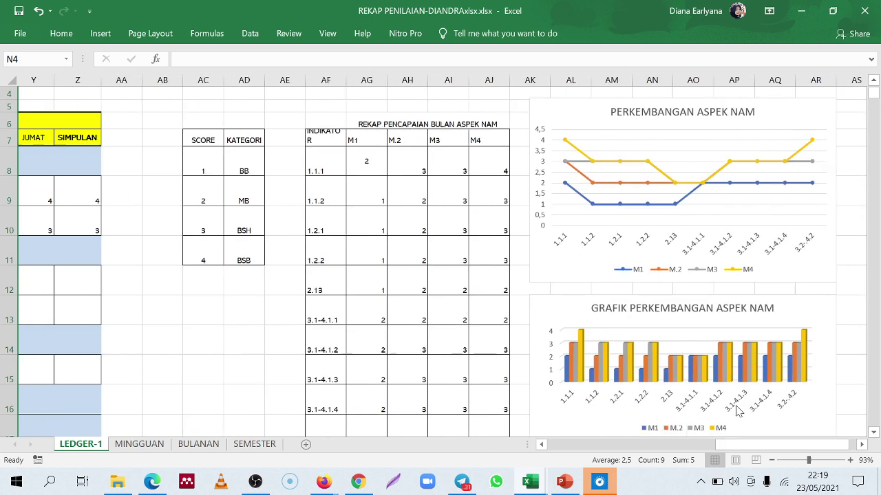
pyautogui.click(333, 165)
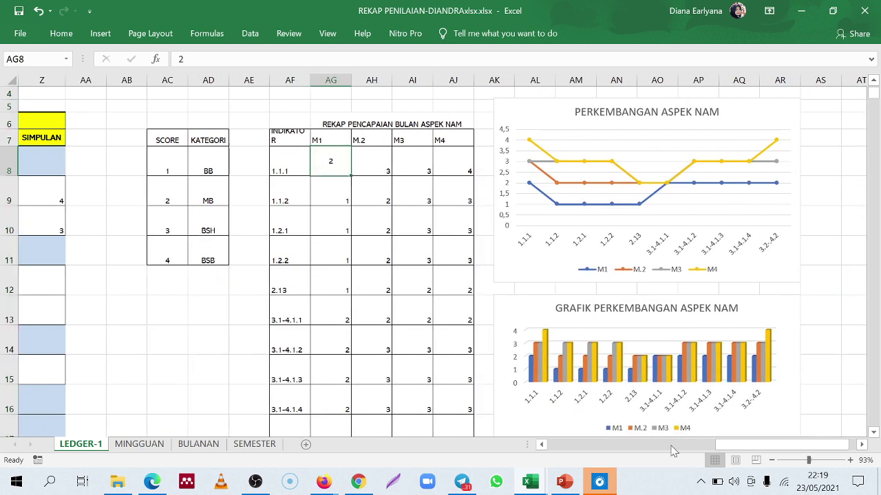
pyautogui.moveTo(719, 446); pyautogui.dragTo(625, 446)
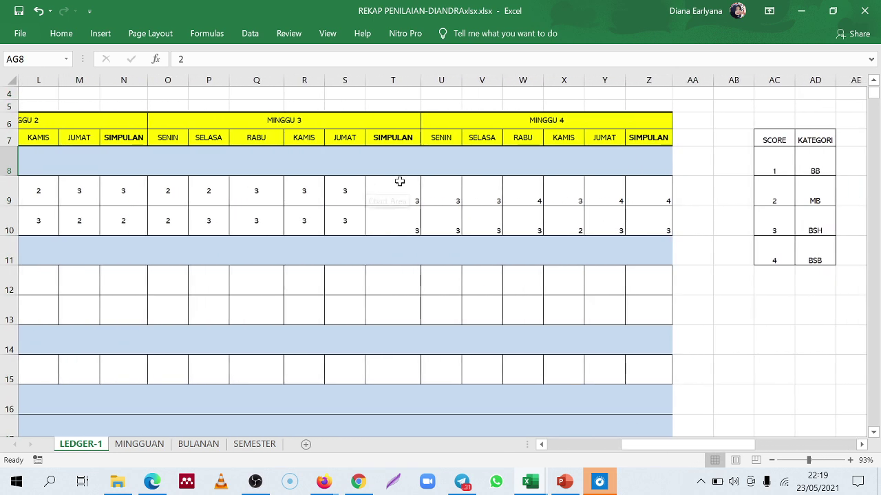
pyautogui.click(435, 183)
pyautogui.click(389, 186)
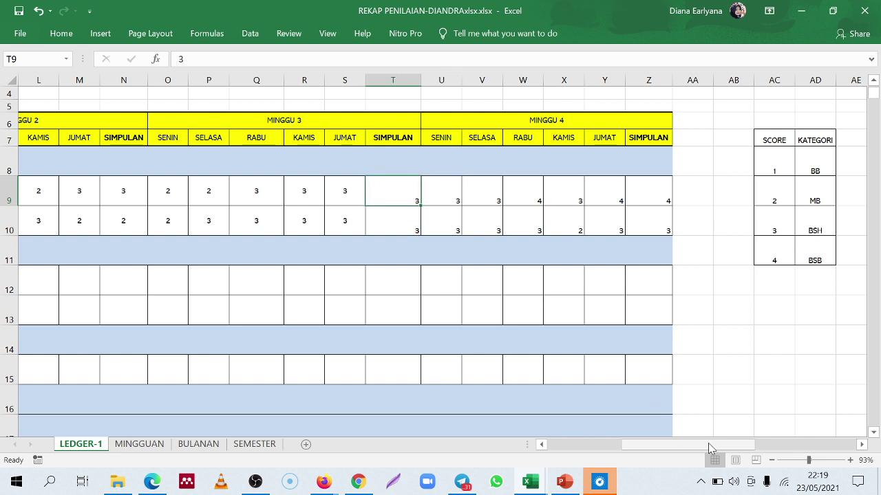
# Copy the first indicator's Minggu 1 SIMPULAN cell H9 into M1 cell AG8 of the monthly recap table
pyautogui.moveTo(690, 445); pyautogui.dragTo(547, 446)
pyautogui.click(444, 188)
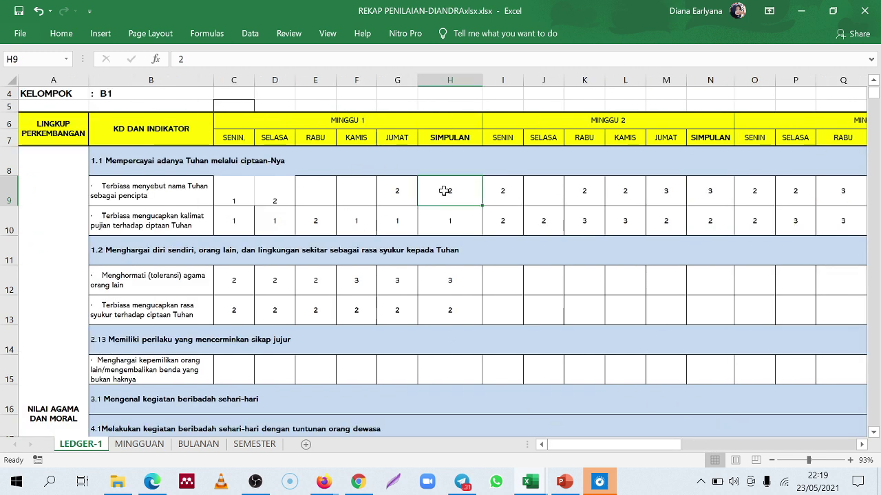
pyautogui.rightClick(445, 192)
pyautogui.click(470, 199)
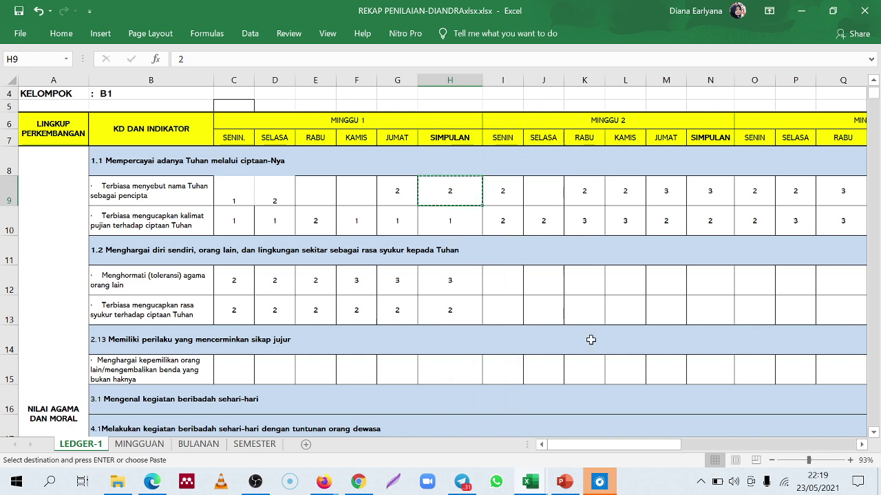
pyautogui.moveTo(629, 445); pyautogui.dragTo(744, 445)
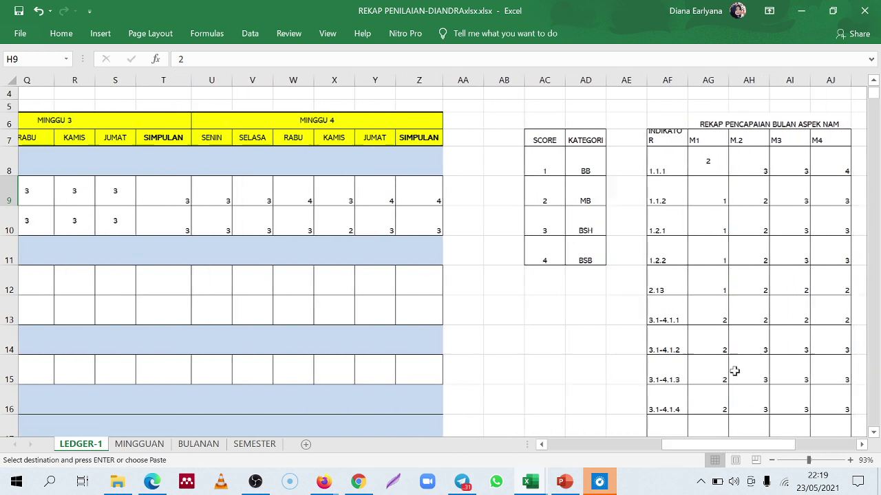
pyautogui.click(663, 168)
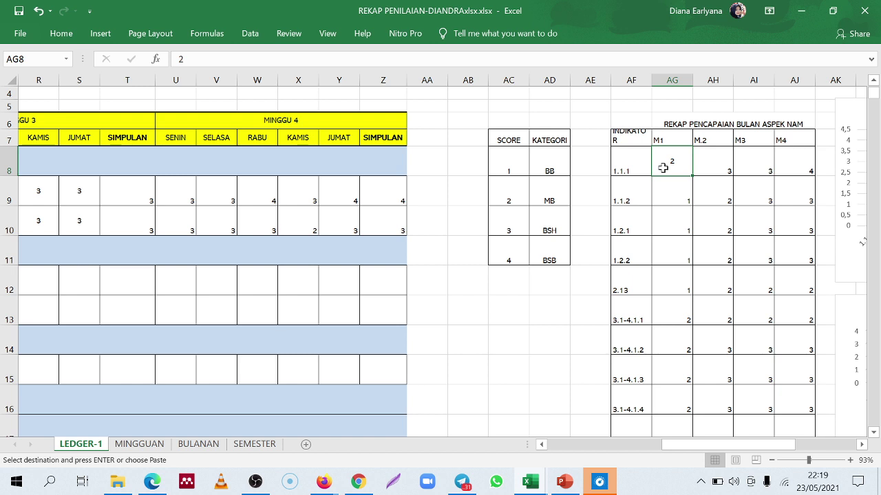
pyautogui.rightClick(662, 168)
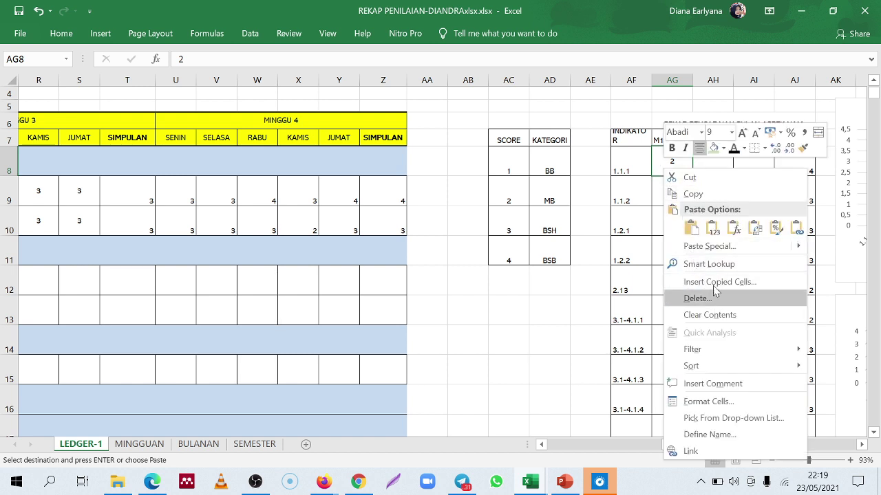
pyautogui.click(697, 234)
pyautogui.click(673, 187)
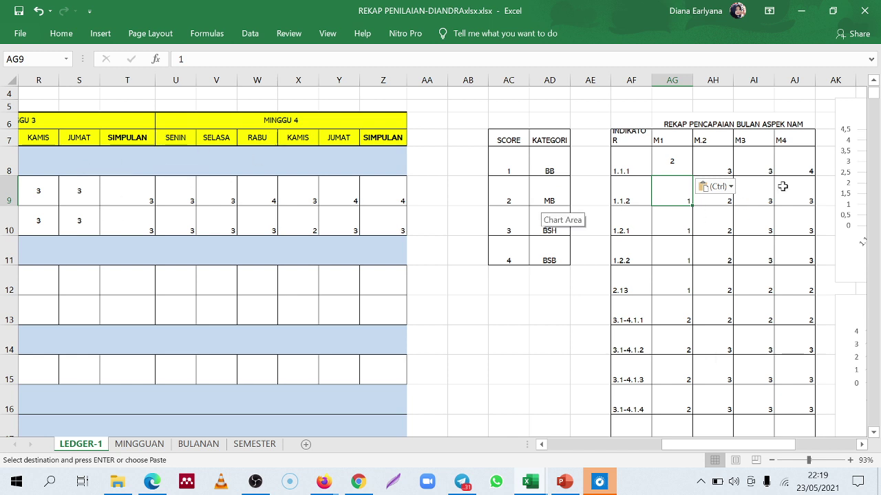
# Insert a basic 2-D line chart from the monthly recap range AF7:AJ17, previewing the column, bar and pie types first
pyautogui.moveTo(671, 449); pyautogui.dragTo(758, 443)
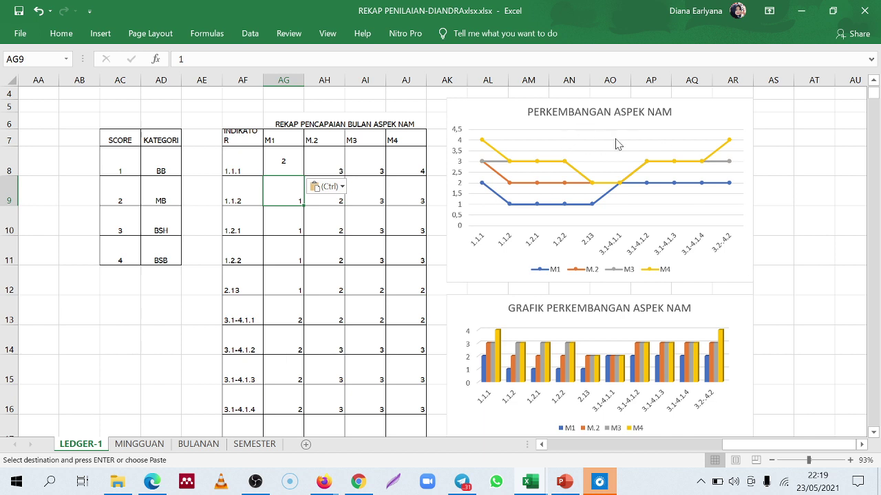
pyautogui.moveTo(230, 138); pyautogui.dragTo(421, 397)
pyautogui.click(98, 34)
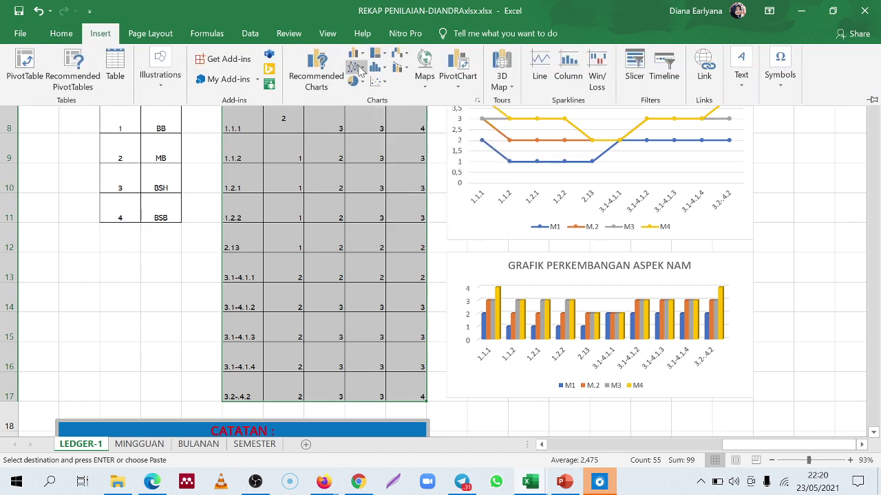
pyautogui.click(363, 66)
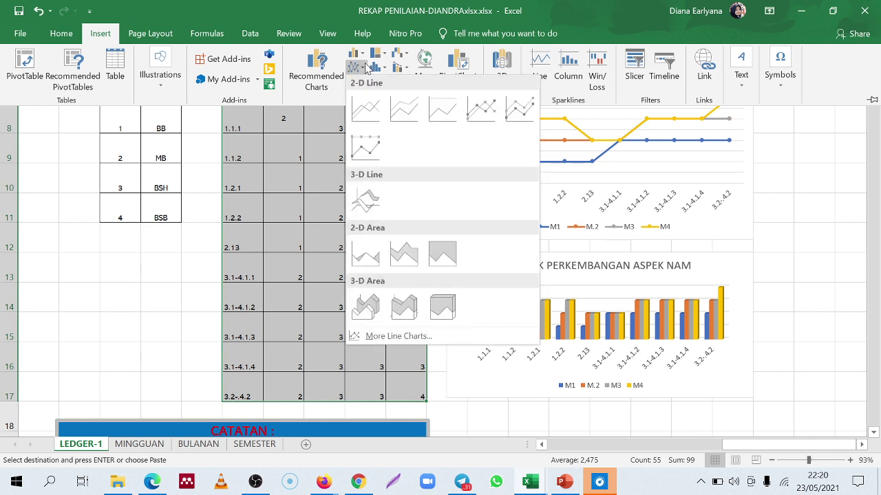
pyautogui.click(364, 55)
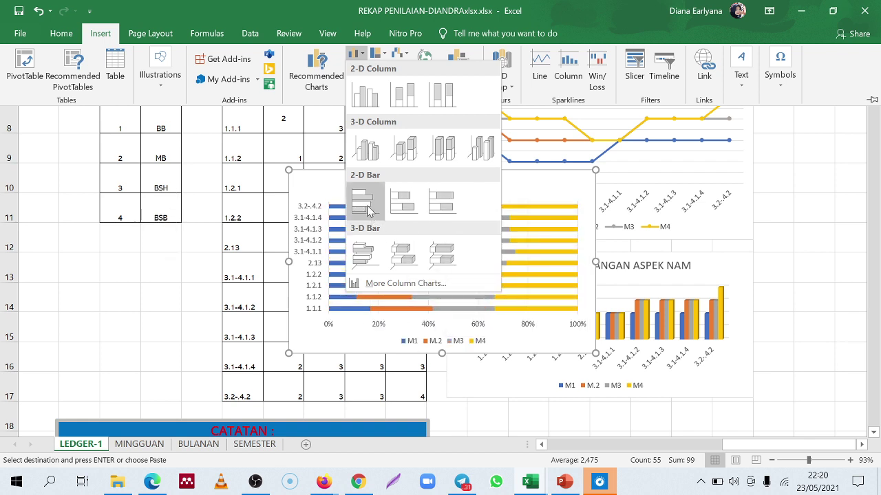
pyautogui.click(362, 53)
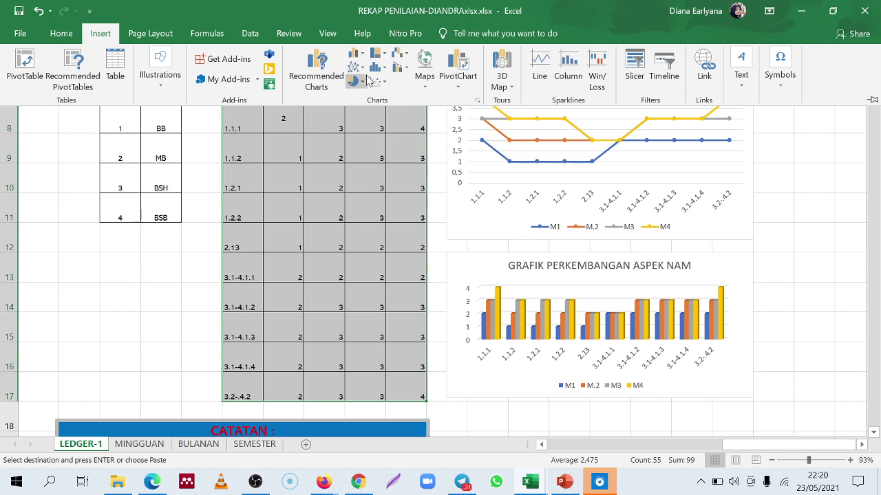
pyautogui.click(364, 81)
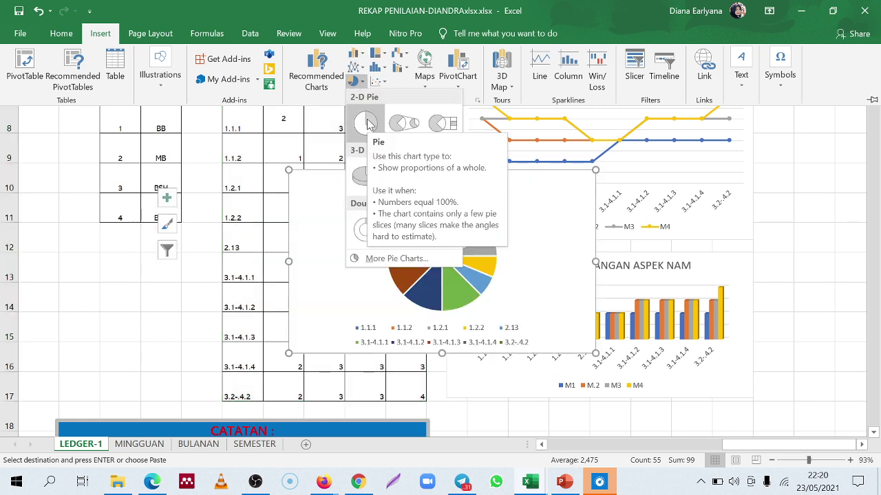
pyautogui.click(364, 59)
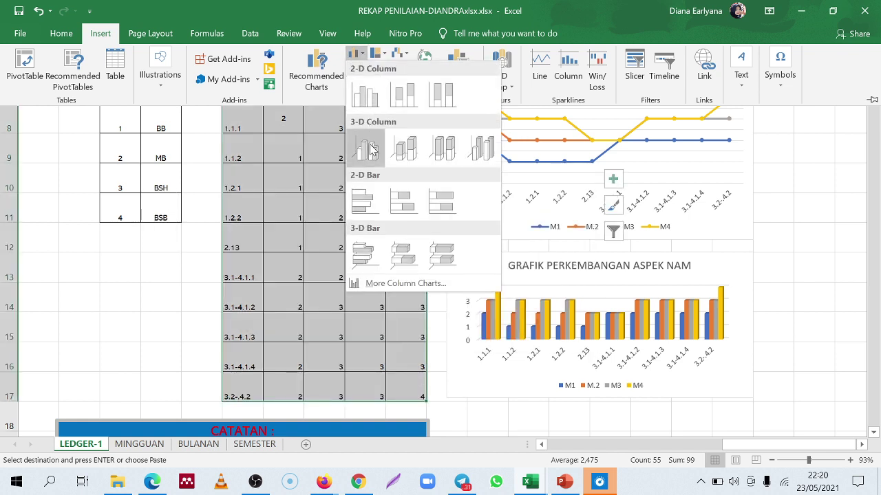
pyautogui.click(365, 55)
pyautogui.click(362, 69)
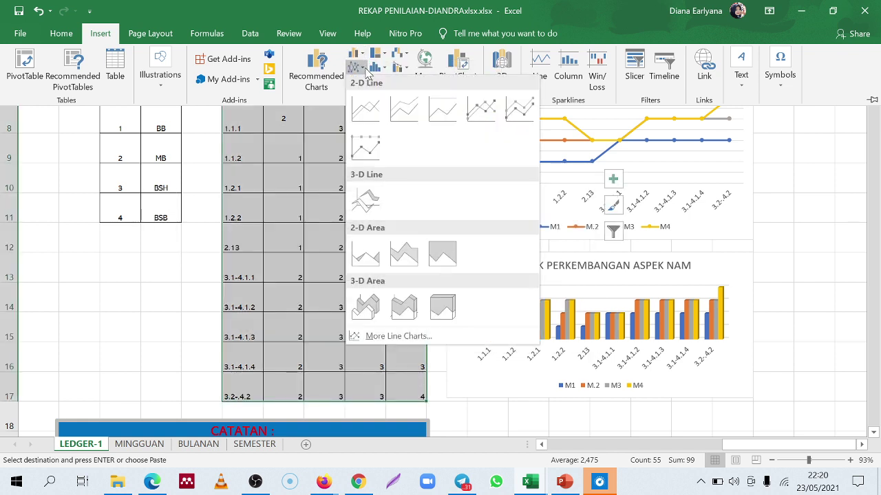
pyautogui.click(377, 115)
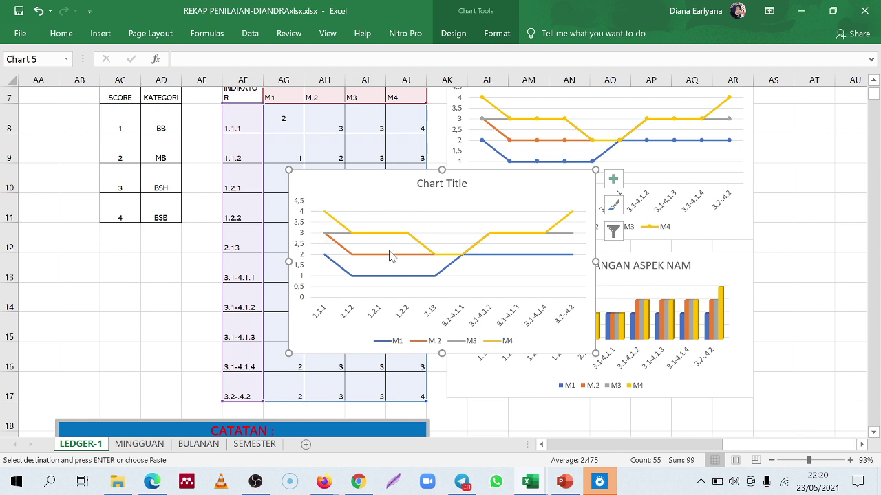
# Replace the new line chart's placeholder title with "GRAFIK PERKEMBANGAN NAM"
pyautogui.click(429, 181)
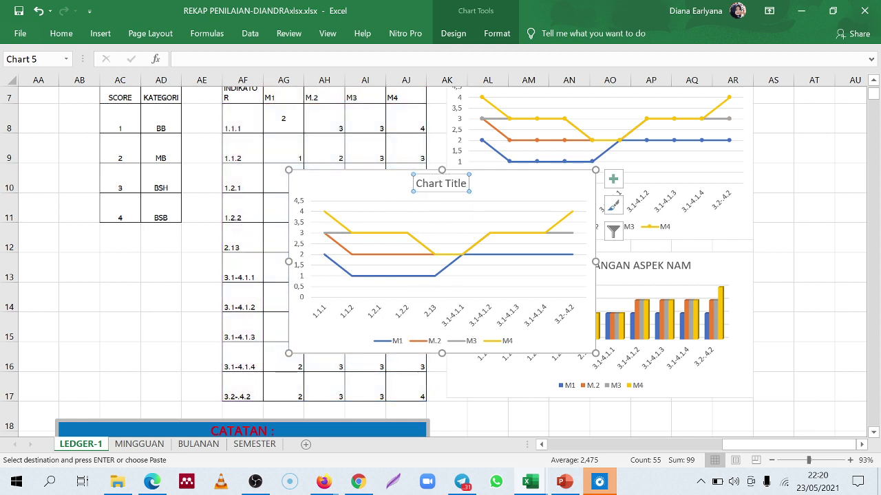
pyautogui.moveTo(416, 183); pyautogui.dragTo(470, 184)
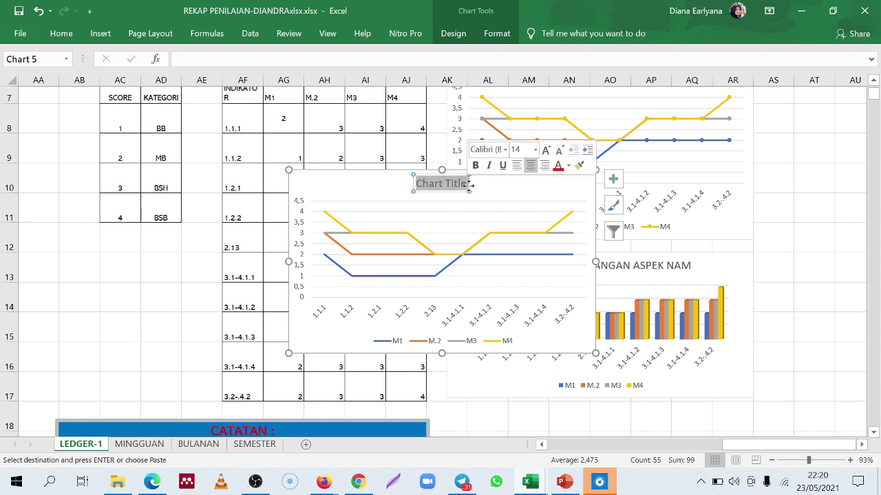
pyautogui.write('GR')
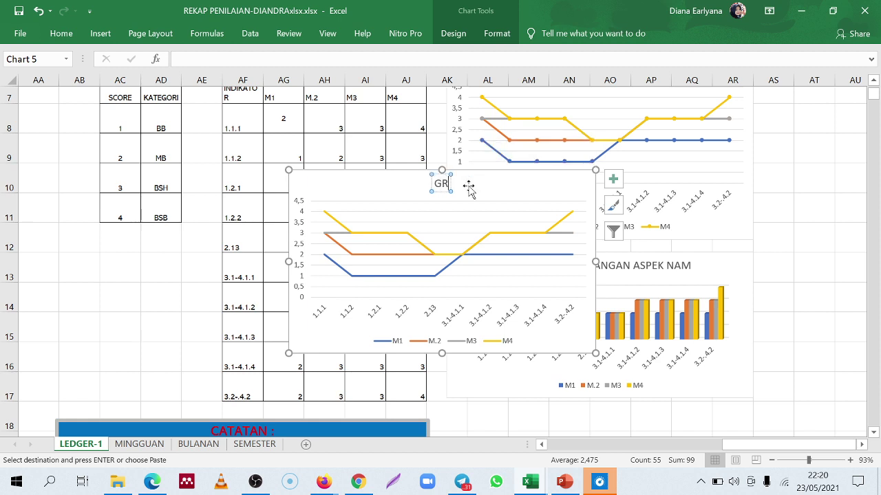
pyautogui.write('AFIK P')
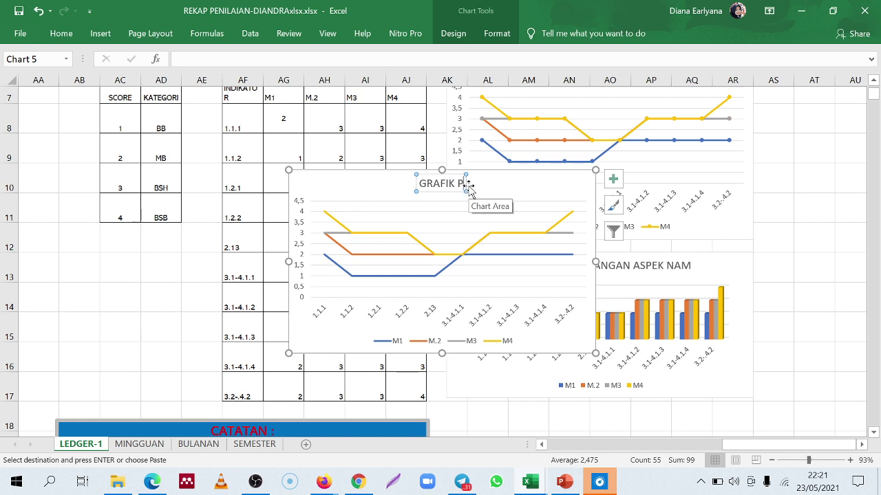
pyautogui.write('ERKEM')
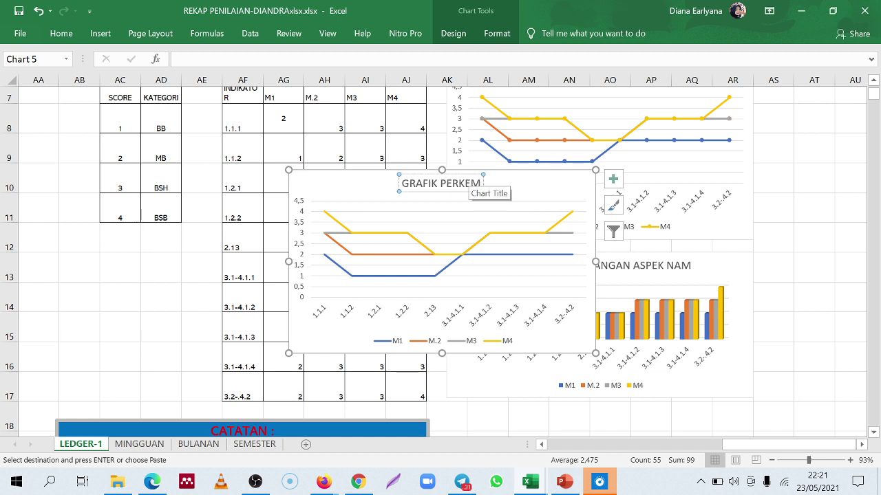
pyautogui.write('BANGAN')
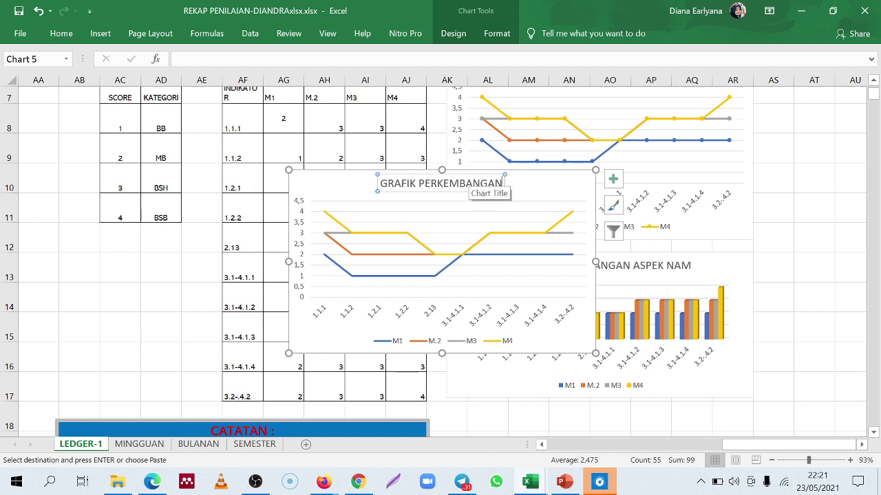
pyautogui.write(' NAM')
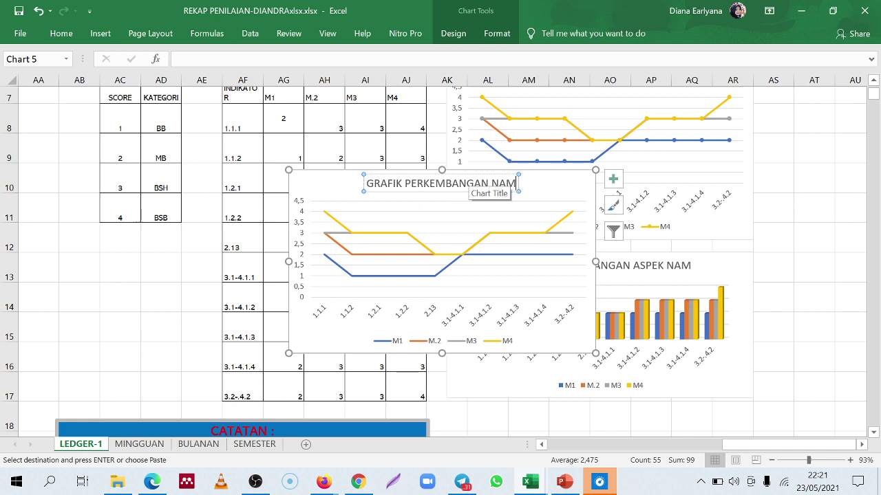
pyautogui.click(462, 204)
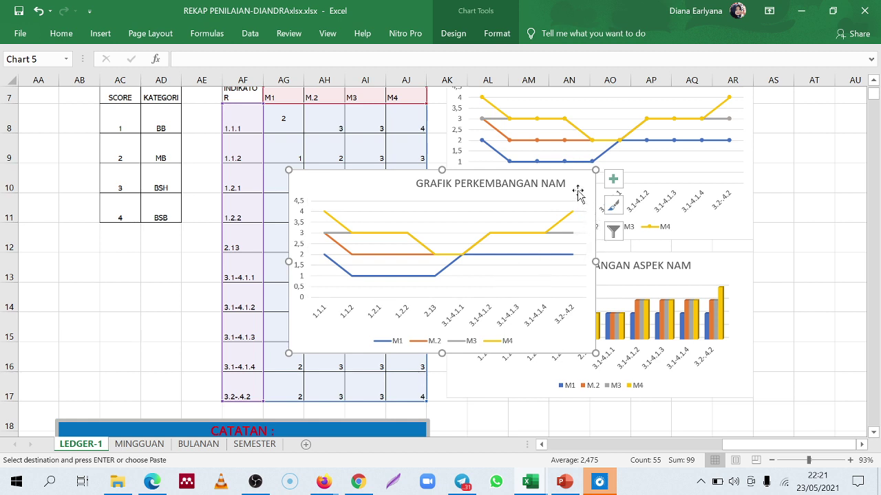
# Move the new line chart off the recap table into the empty area across columns AT to BA, beside the existing charts
pyautogui.moveTo(580, 176); pyautogui.dragTo(827, 137)
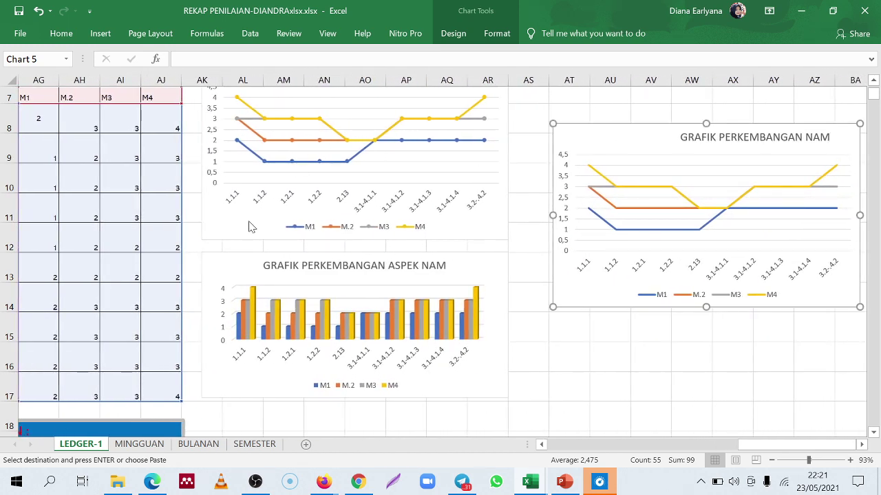
pyautogui.click(208, 263)
pyautogui.click(554, 350)
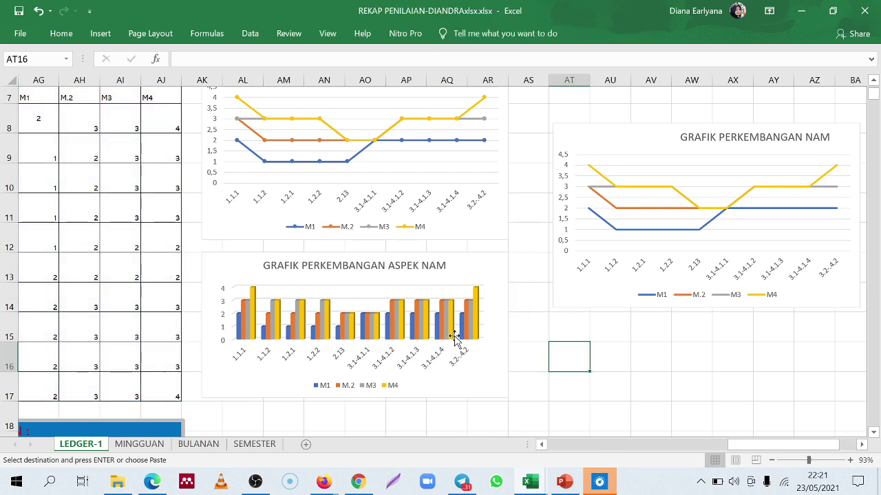
# Review the LEDGER-1 monthly recap table, the CATATAN scoring notes, the KD and indicator rows, and the weekly daily-score columns
pyautogui.moveTo(730, 446); pyautogui.dragTo(695, 448)
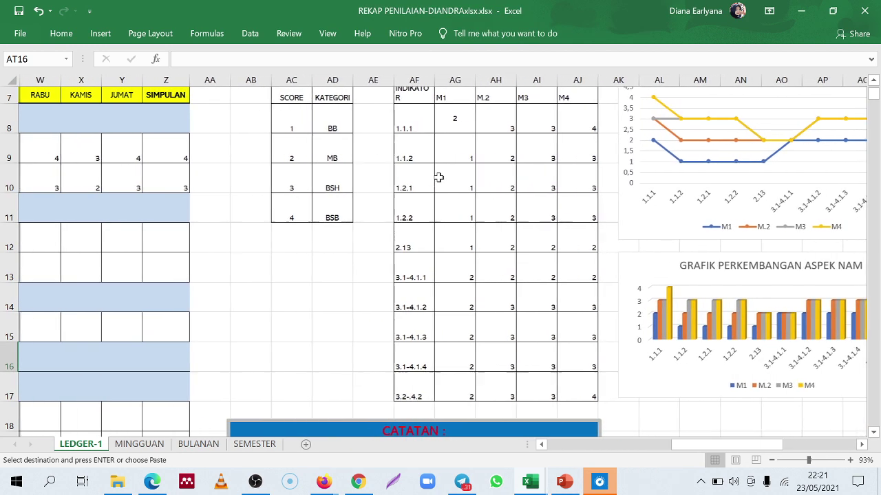
pyautogui.scroll(2, 454, 225)
pyautogui.scroll(-4, 454, 224)
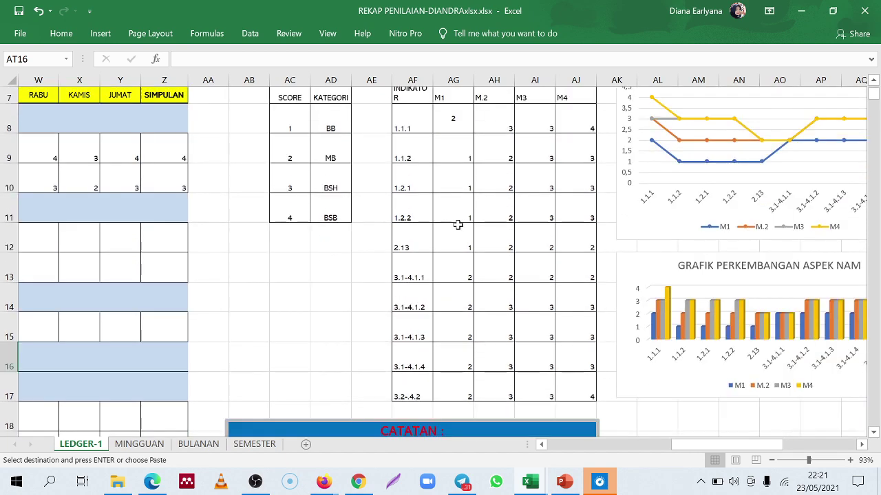
pyautogui.scroll(-3, 457, 225)
pyautogui.scroll(6, 358, 253)
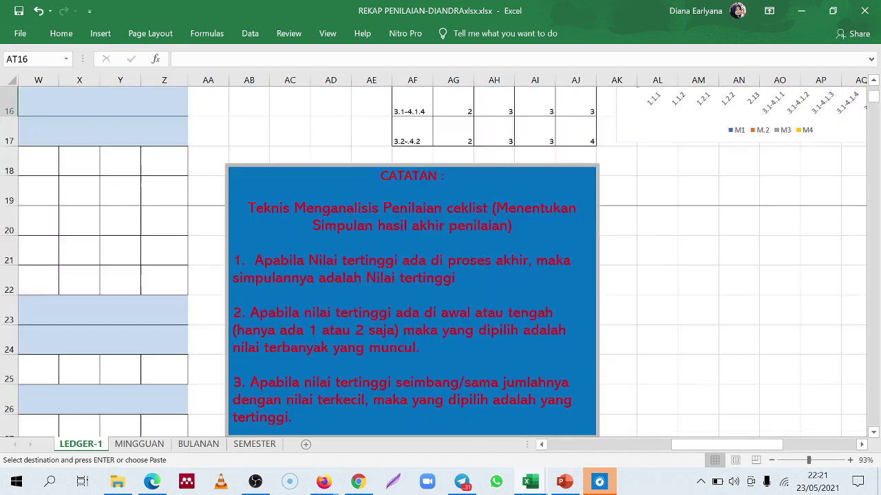
pyautogui.scroll(-2, 352, 312)
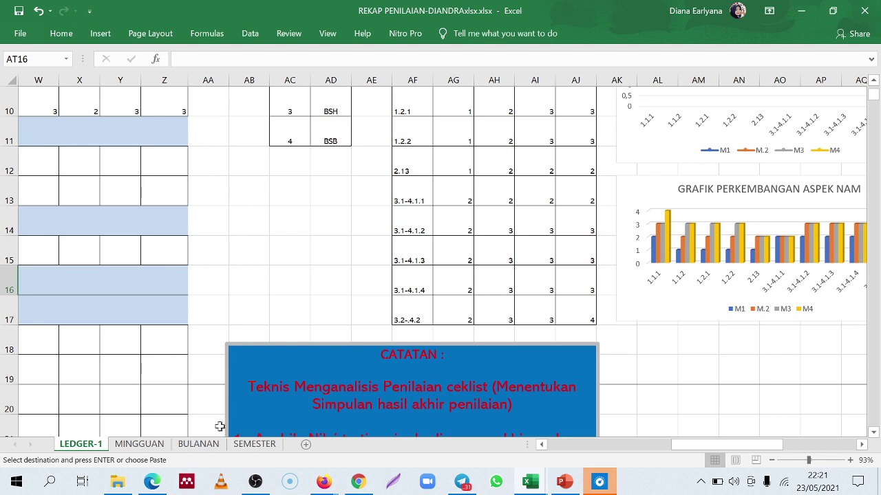
pyautogui.moveTo(709, 445); pyautogui.dragTo(586, 445)
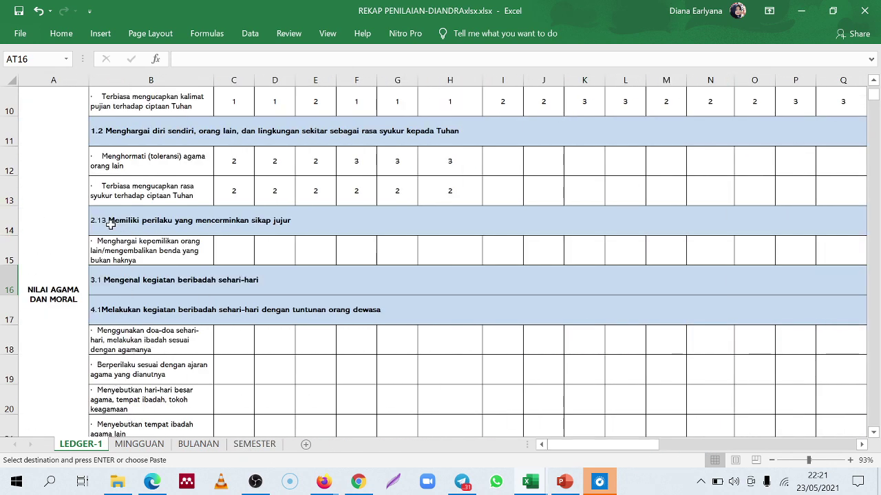
pyautogui.scroll(-5, 120, 244)
pyautogui.scroll(-4, 120, 244)
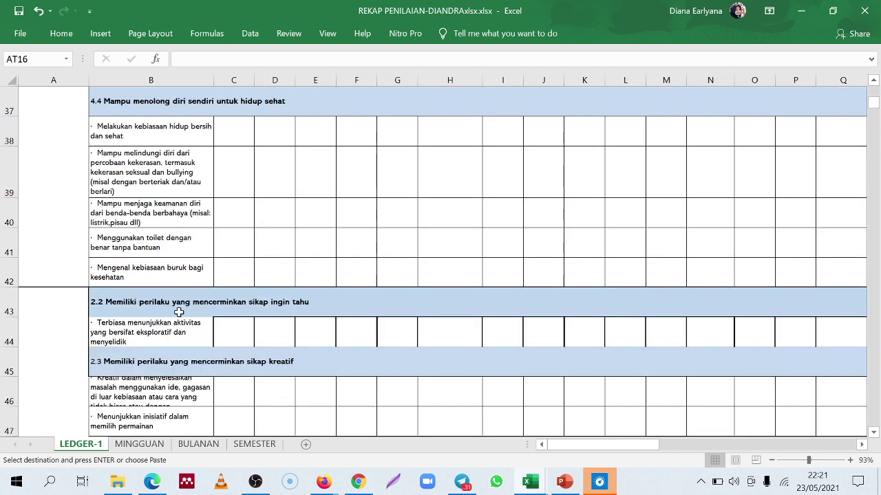
pyautogui.moveTo(647, 446); pyautogui.dragTo(659, 447)
pyautogui.scroll(5, 378, 247)
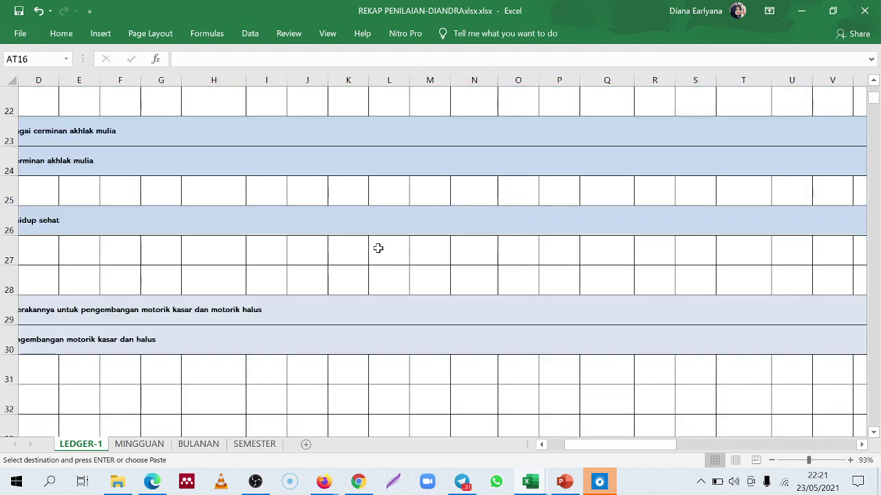
pyautogui.scroll(7, 378, 248)
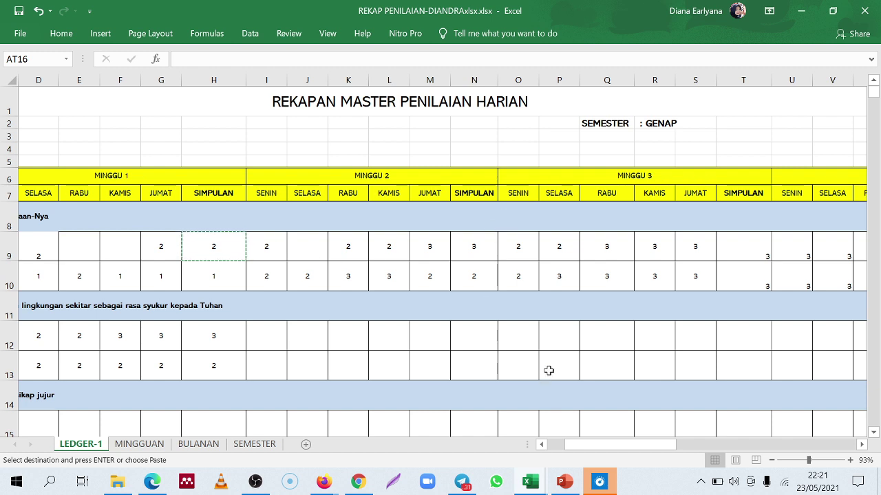
pyautogui.moveTo(599, 447); pyautogui.dragTo(582, 447)
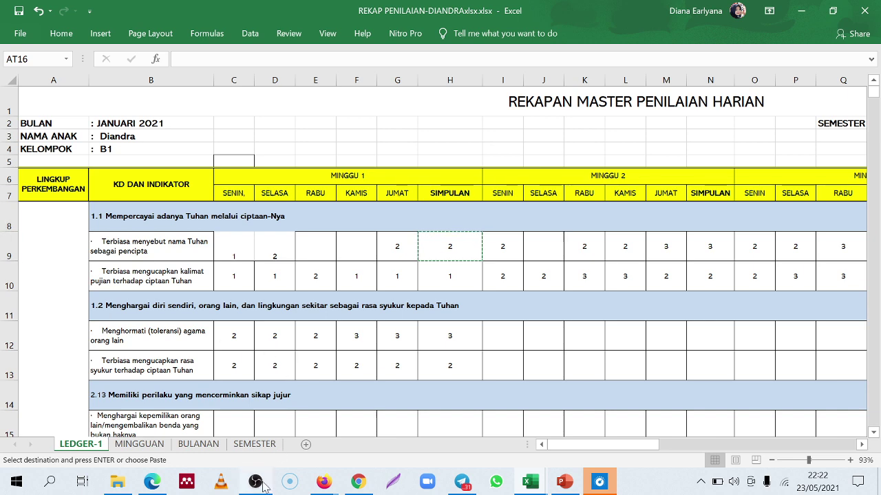
pyautogui.moveTo(256, 480)
pyautogui.click(252, 421)
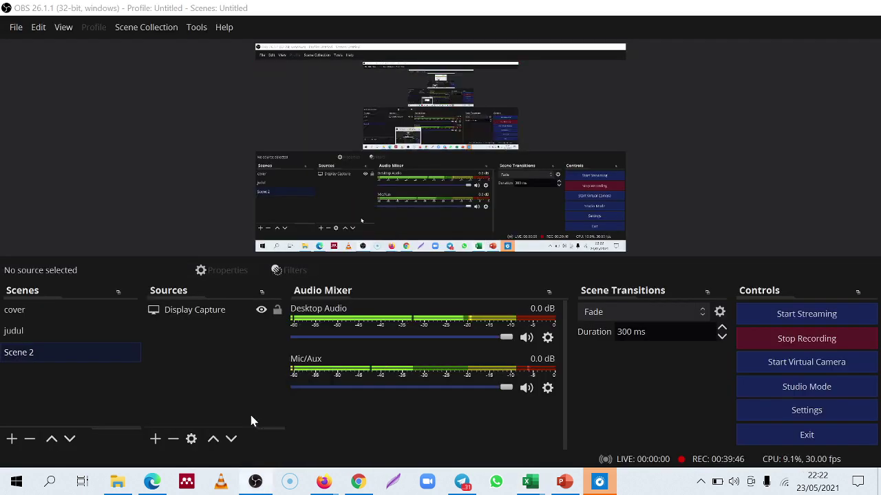